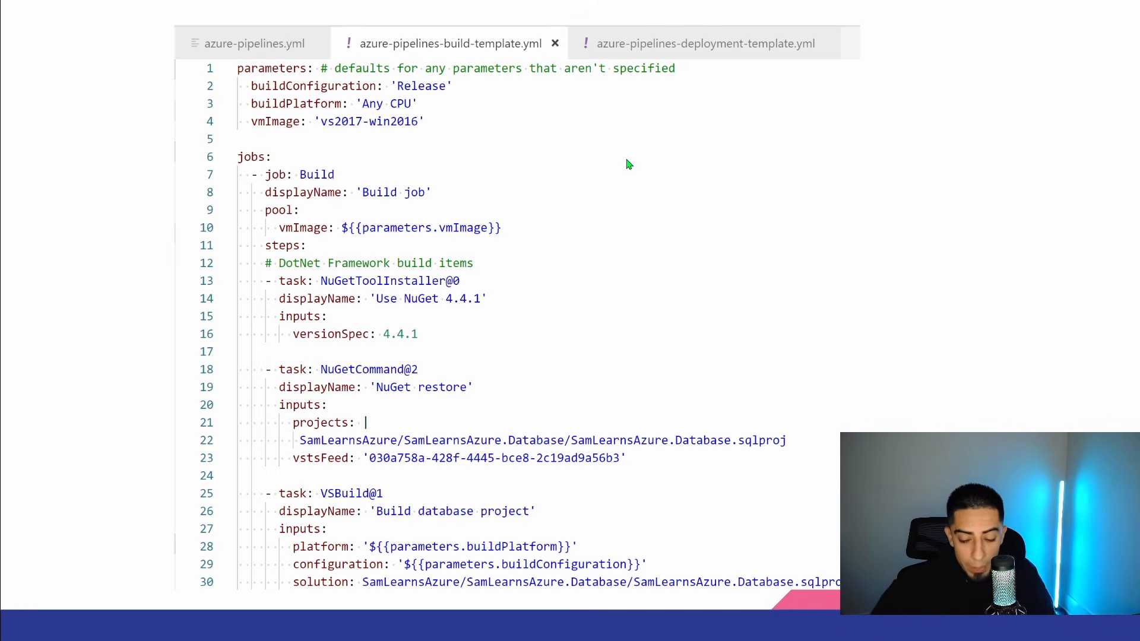
{"action": "key", "text": "Right"}
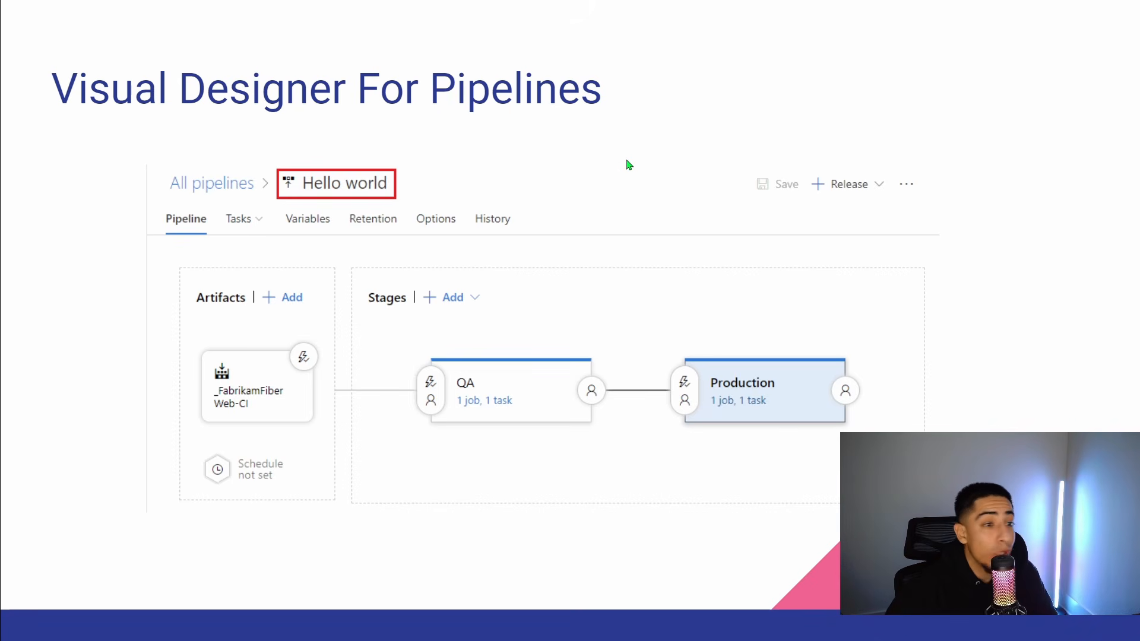
{"action": "key", "text": "Left"}
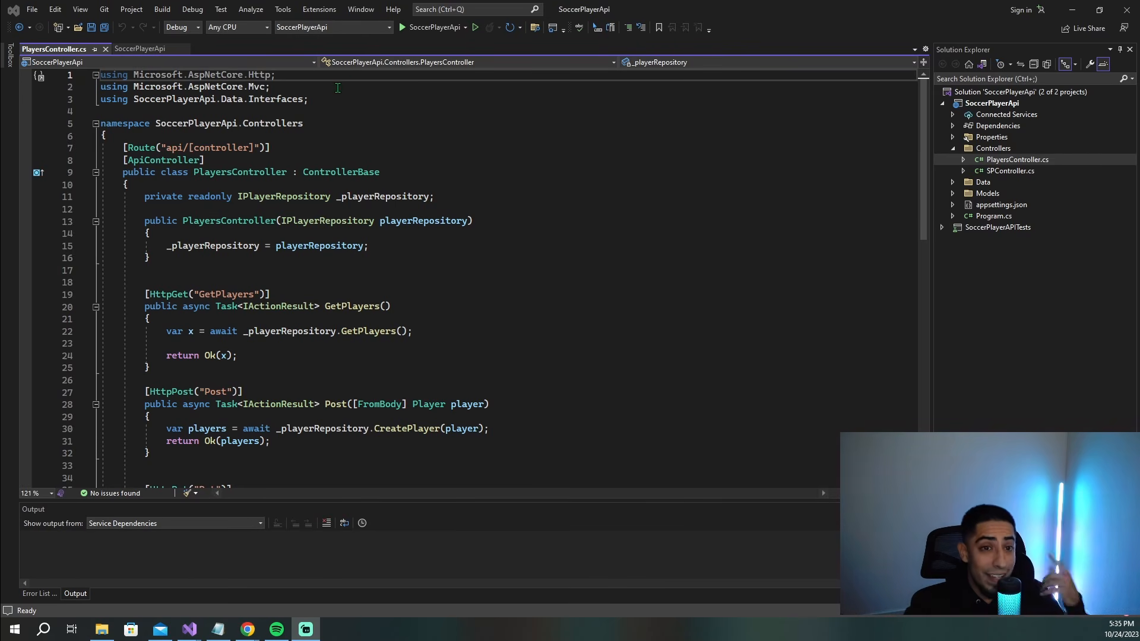
- Run the SoccerPlayerApi project to view its Swagger endpoints, and close the browser page to stop debugging
{"action": "left_click", "coordinate": [420, 29]}
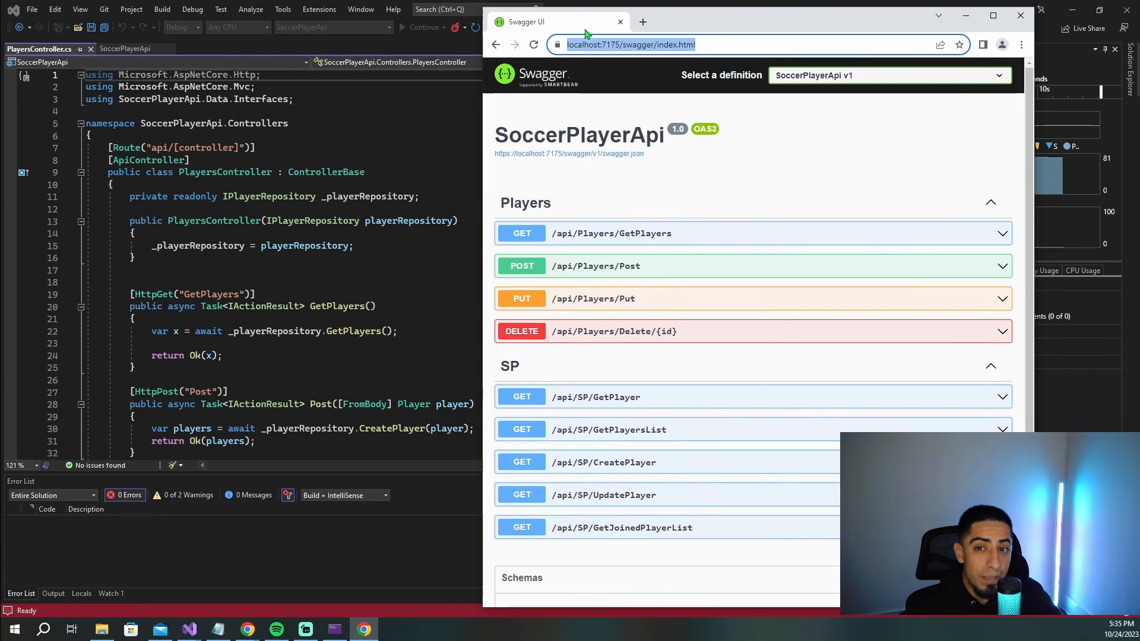
{"action": "left_click", "coordinate": [621, 22]}
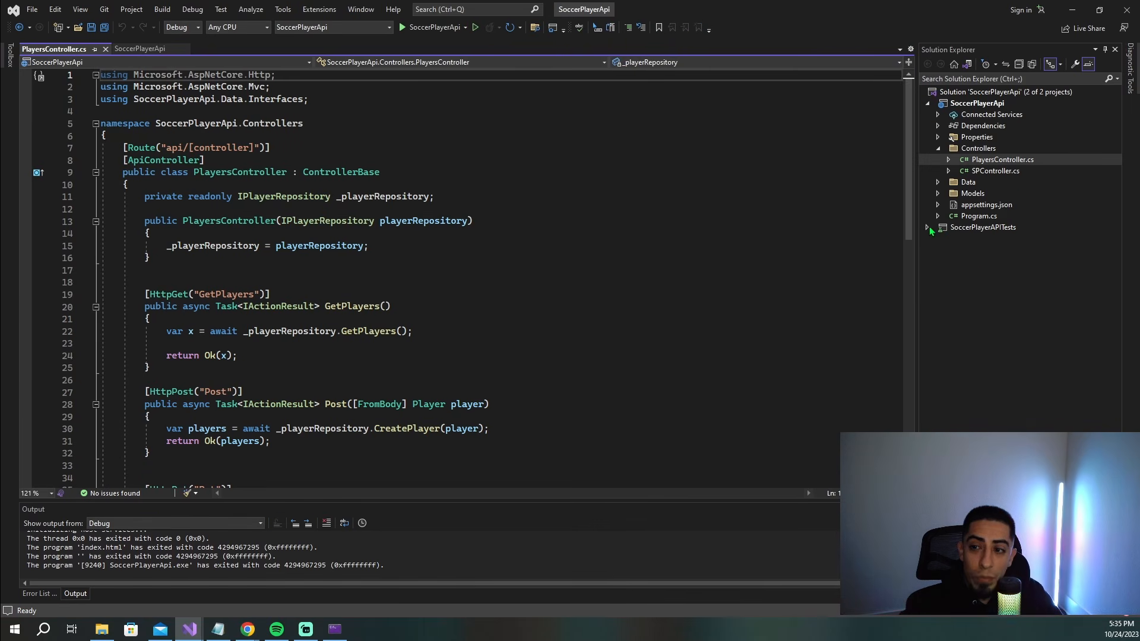
- Open SoccerPlayerTests.cs from the SoccerPlayerAPITests project and look through the test class
{"action": "left_click", "coordinate": [927, 227]}
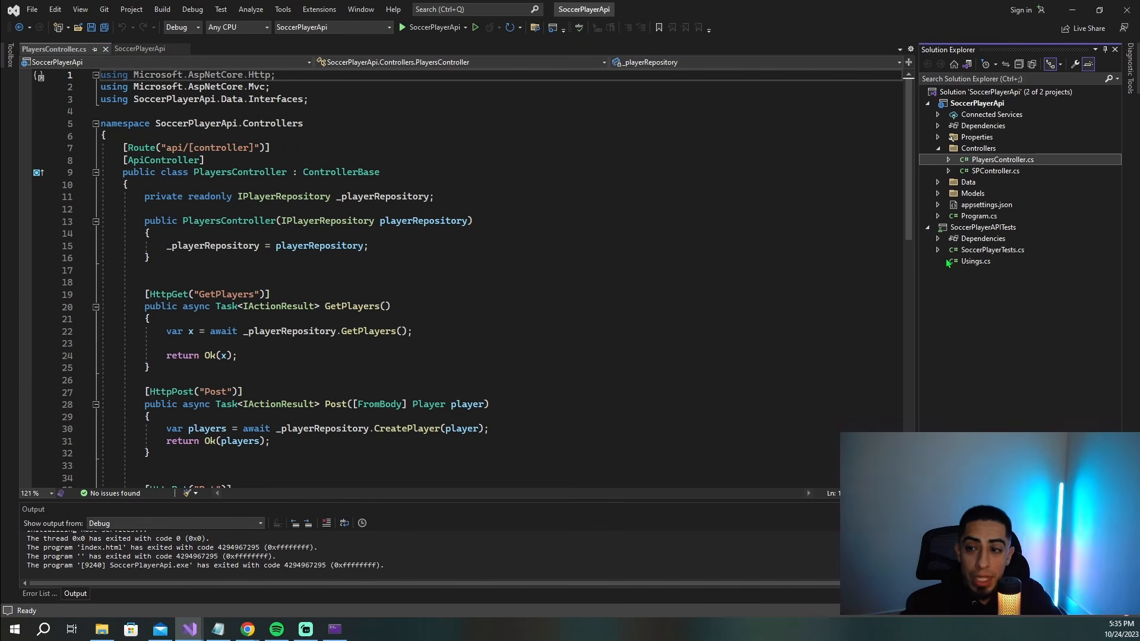
{"action": "double_click", "coordinate": [974, 251]}
{"action": "scroll", "coordinate": [359, 259], "scroll_direction": "down", "scroll_amount": 4}
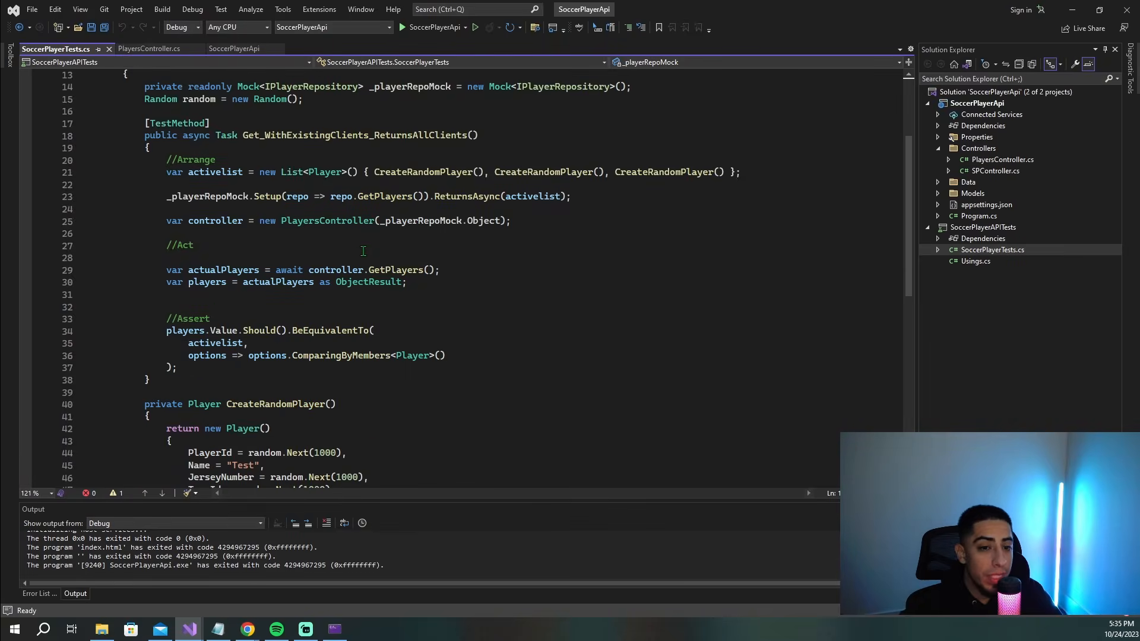
{"action": "scroll", "coordinate": [358, 259], "scroll_direction": "up", "scroll_amount": 2}
{"action": "scroll", "coordinate": [358, 260], "scroll_direction": "up", "scroll_amount": 1}
{"action": "scroll", "coordinate": [351, 259], "scroll_direction": "down", "scroll_amount": 1}
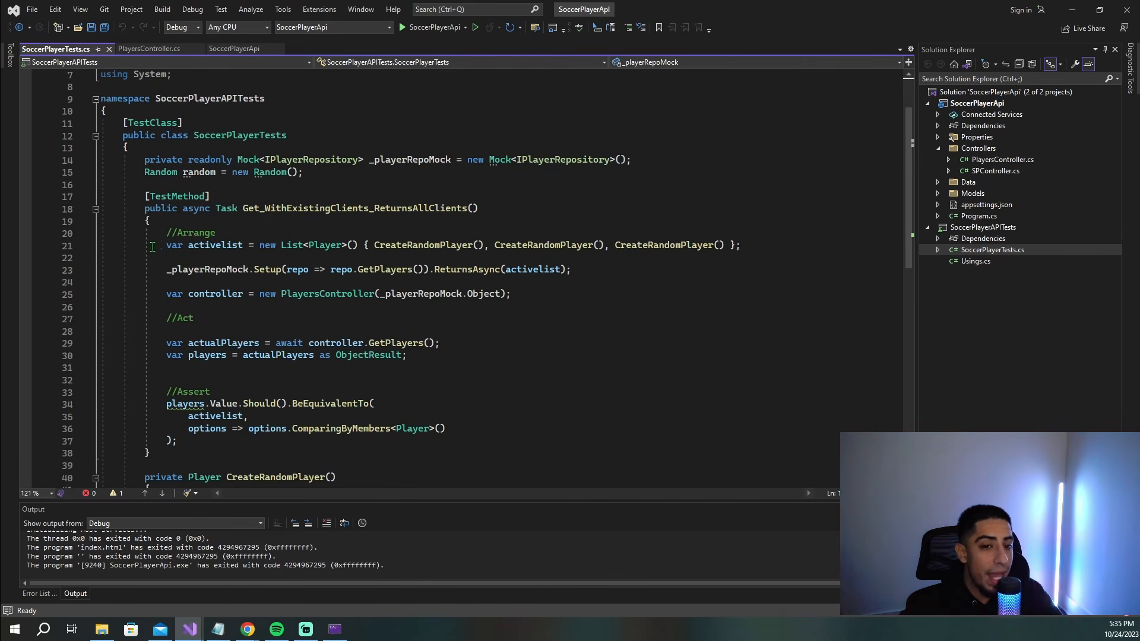
- Examine the Arrange and Assert sections of the Get_WithExistingClients_ReturnsAllClients test, and close the test file
{"action": "left_click_drag", "start_coordinate": [160, 246], "coordinate": [764, 248]}
{"action": "left_click_drag", "start_coordinate": [510, 433], "coordinate": [97, 405]}
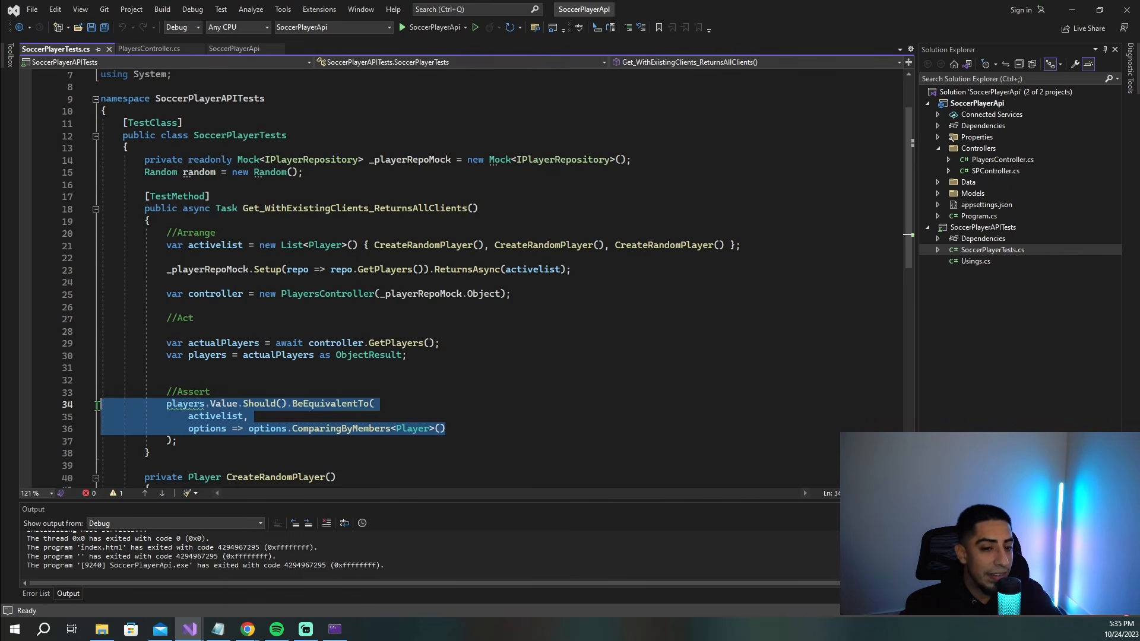
{"action": "left_click", "coordinate": [332, 417]}
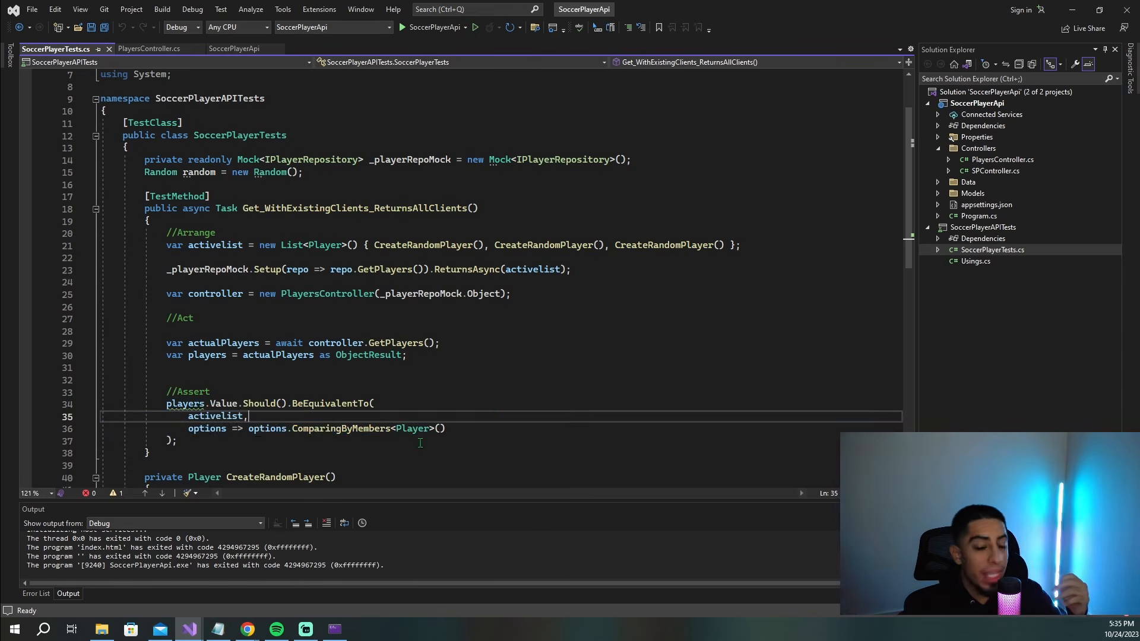
{"action": "left_click_drag", "start_coordinate": [252, 444], "coordinate": [149, 397]}
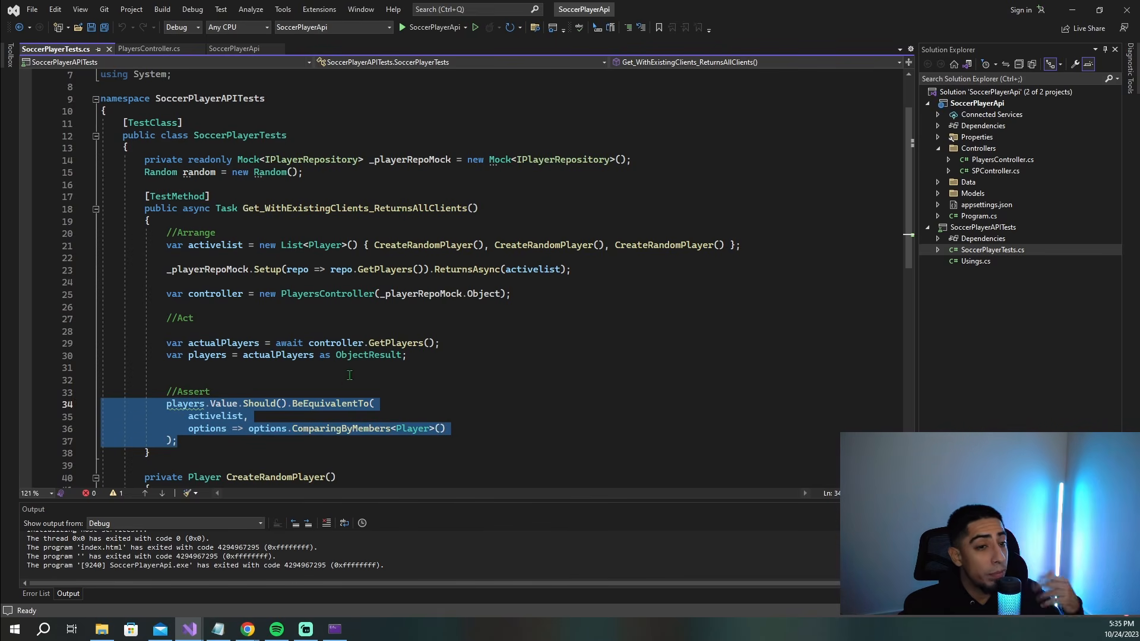
{"action": "left_click", "coordinate": [250, 445]}
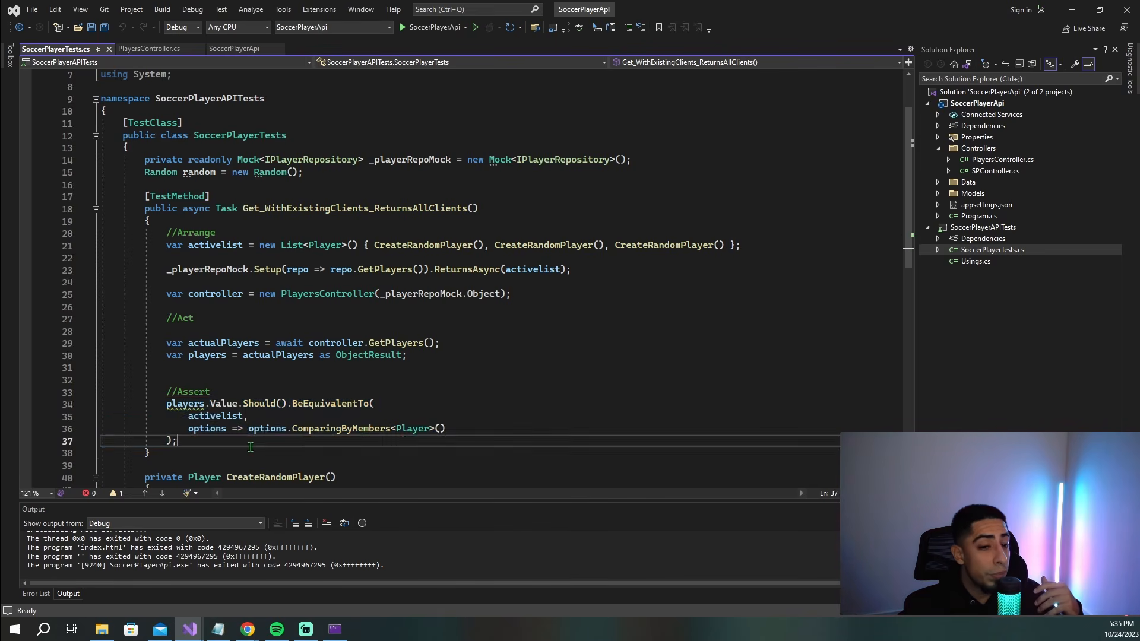
{"action": "left_click_drag", "start_coordinate": [250, 445], "coordinate": [102, 392]}
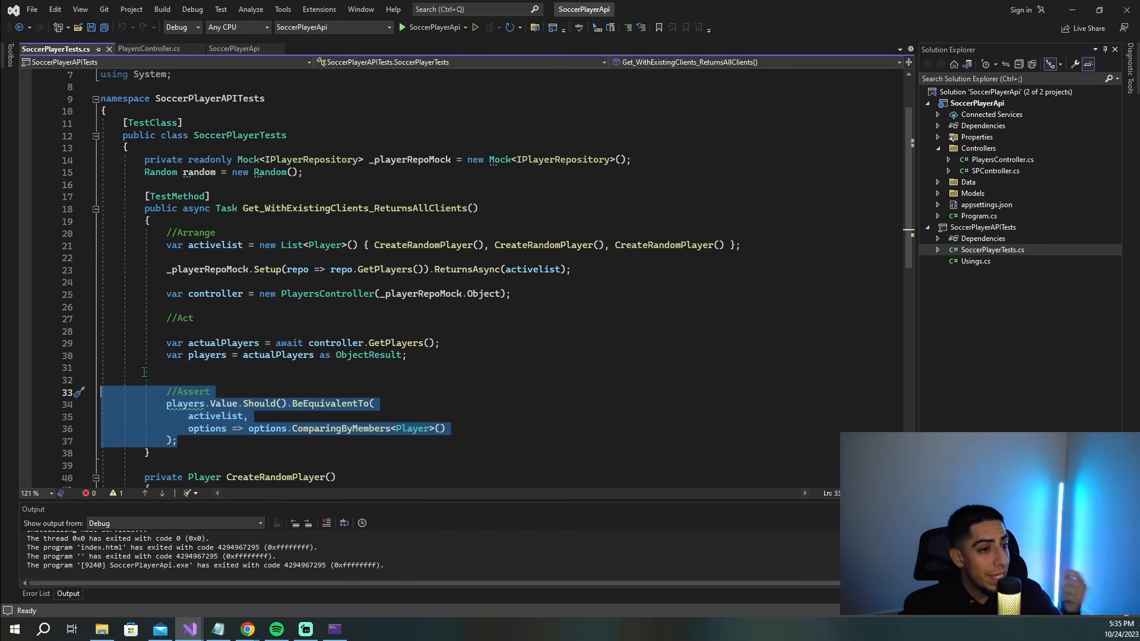
{"action": "left_click", "coordinate": [304, 382]}
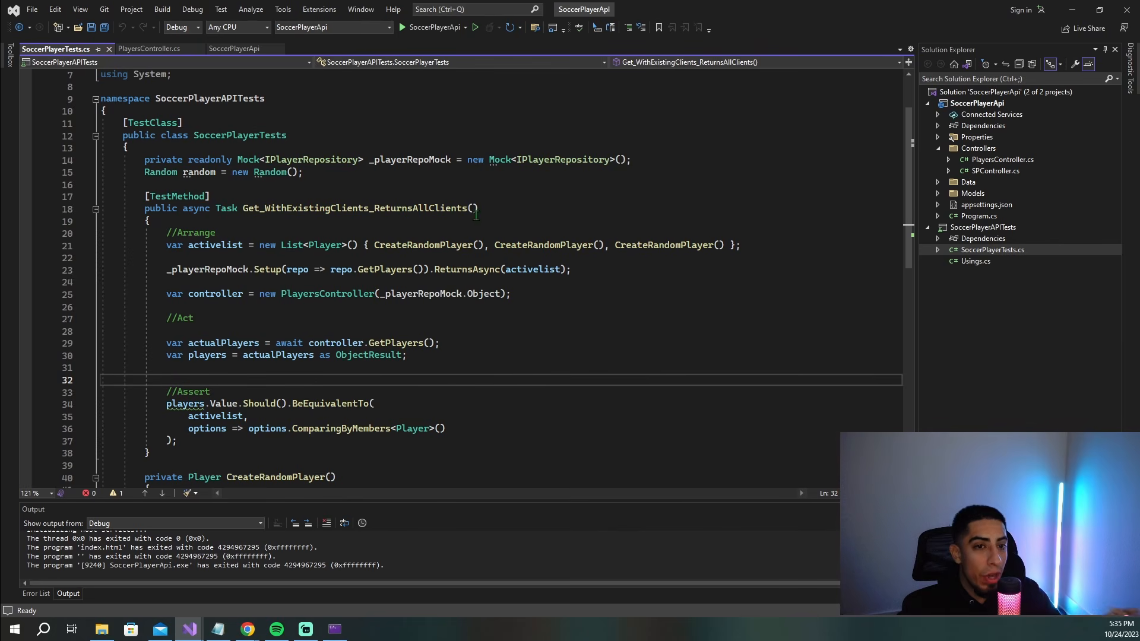
{"action": "middle_click", "coordinate": [68, 50]}
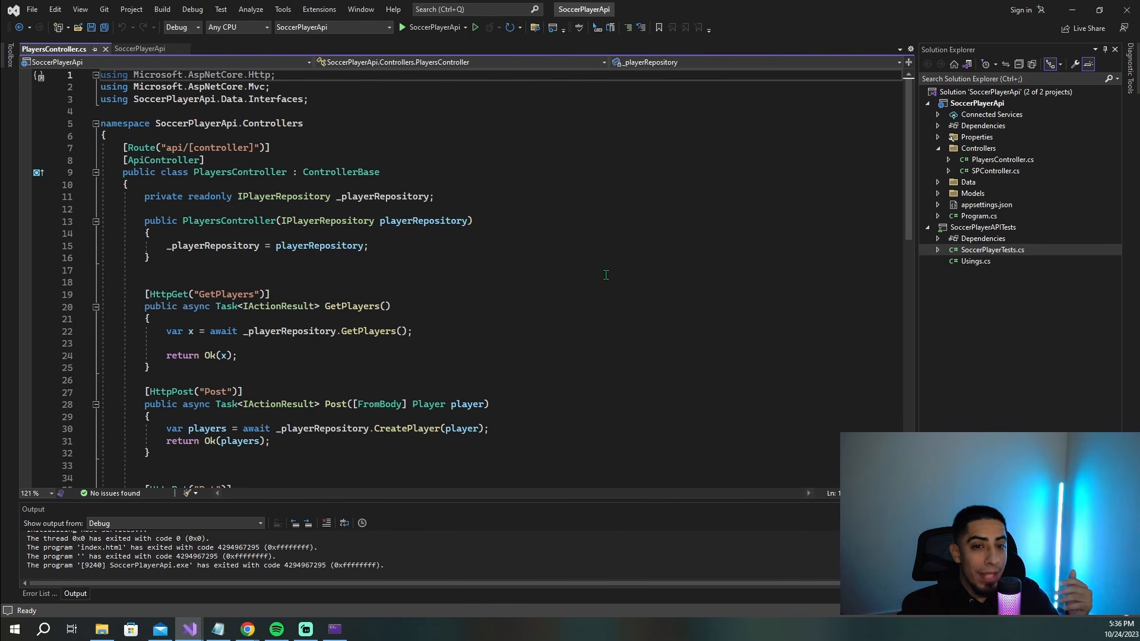
- Switch to the Chrome window with Azure DevOps and close the product page to reach the organization's projects
{"action": "mouse_move", "coordinate": [254, 628]}
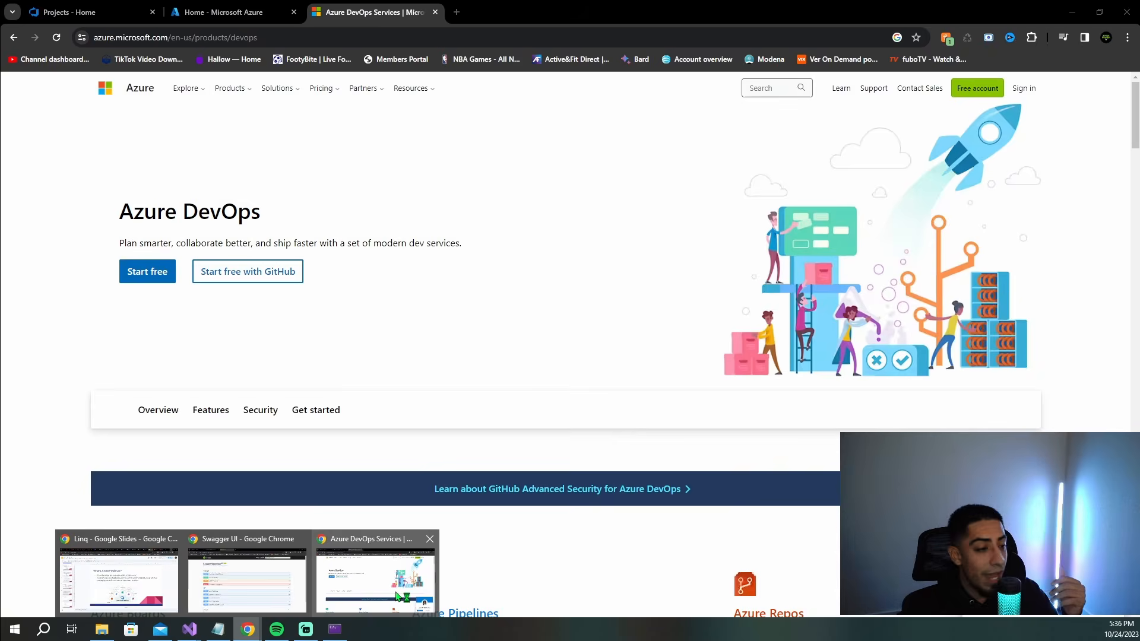
{"action": "left_click", "coordinate": [376, 579]}
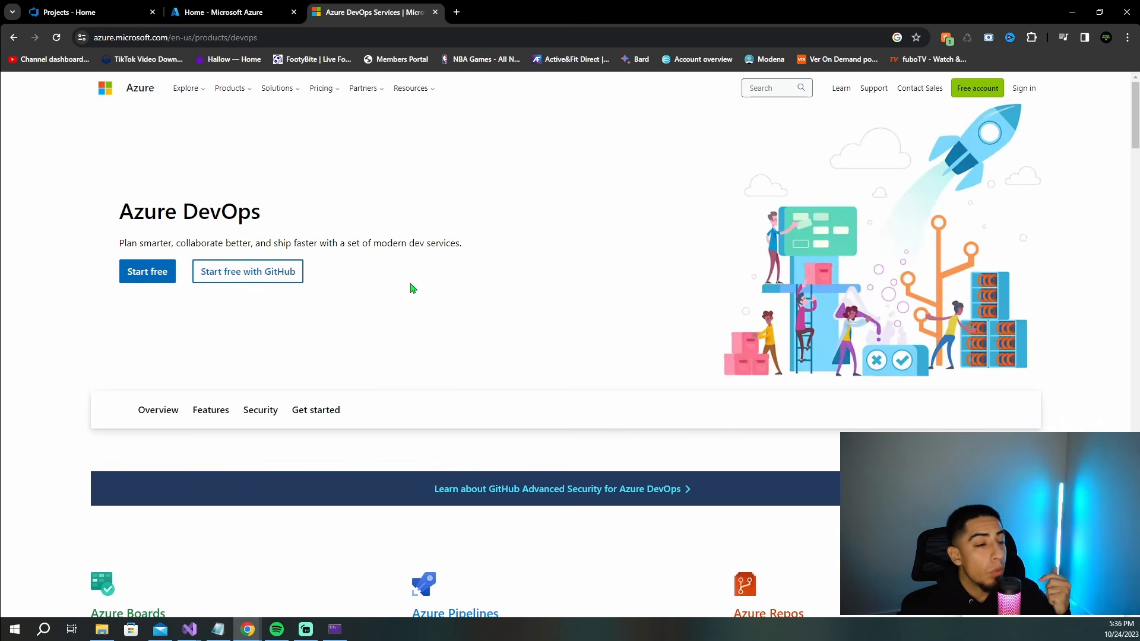
{"action": "middle_click", "coordinate": [368, 20]}
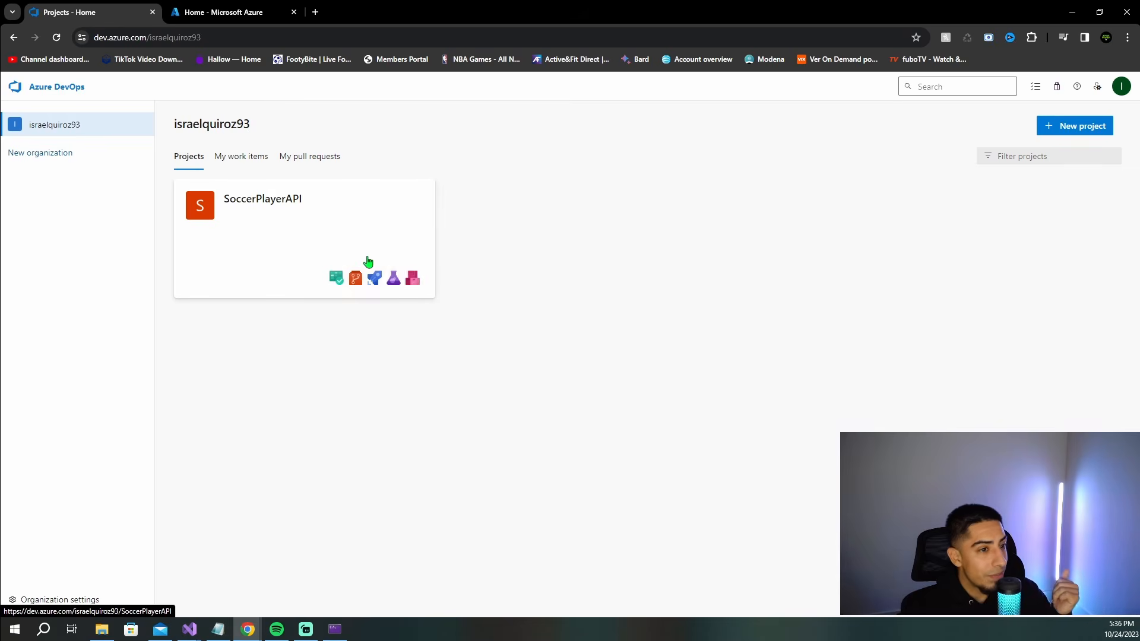
- Create a private Azure DevOps project named SoccerPlayerAPIYT with Git version control
{"action": "left_click", "coordinate": [1062, 129]}
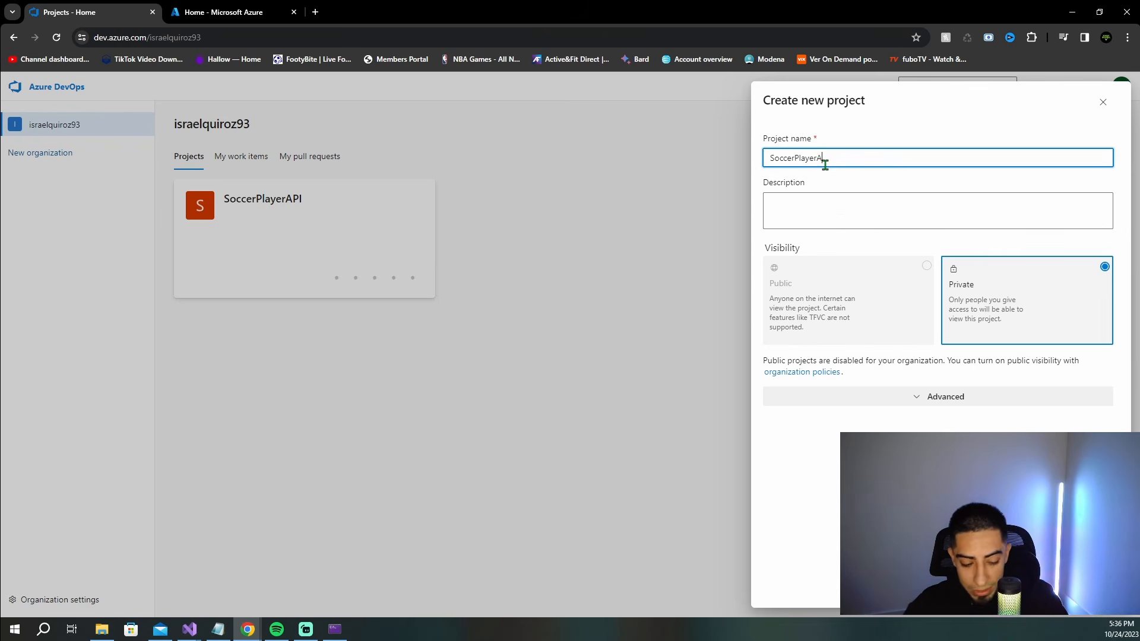
{"action": "type", "text": "PIYT"}
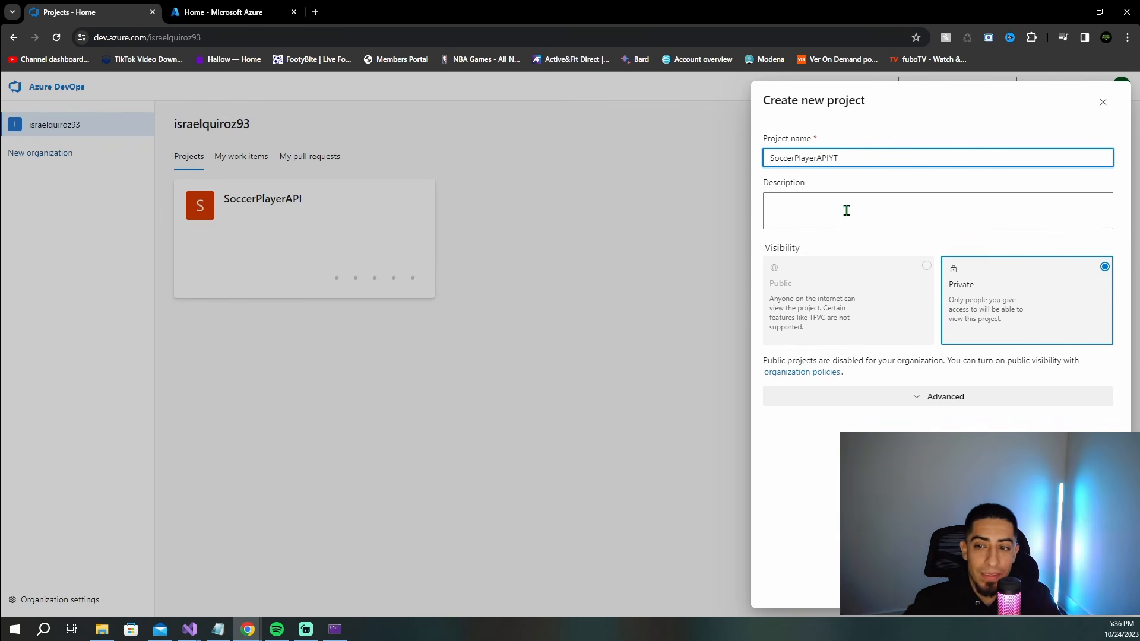
{"action": "left_click", "coordinate": [917, 398]}
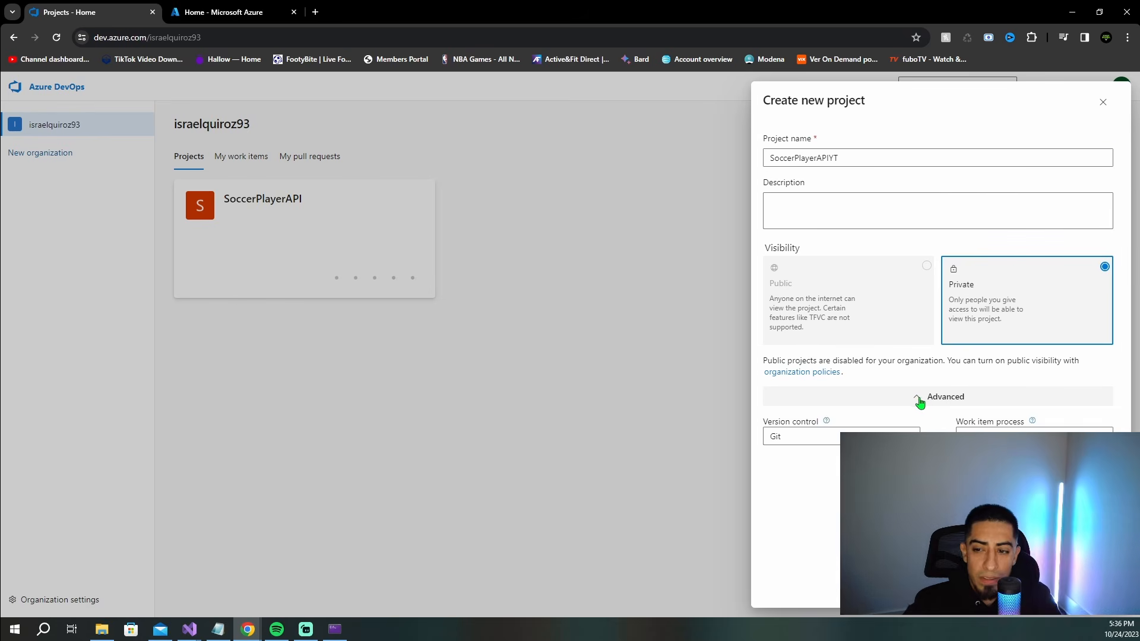
{"action": "left_click", "coordinate": [918, 399]}
{"action": "left_click", "coordinate": [938, 398]}
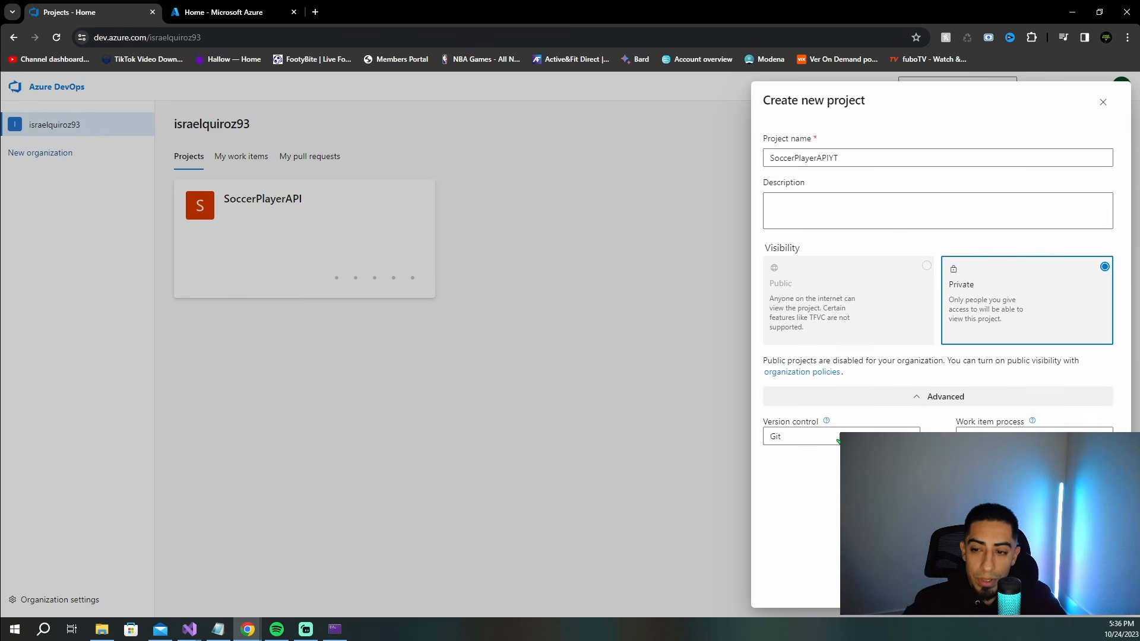
{"action": "left_click", "coordinate": [1092, 587]}
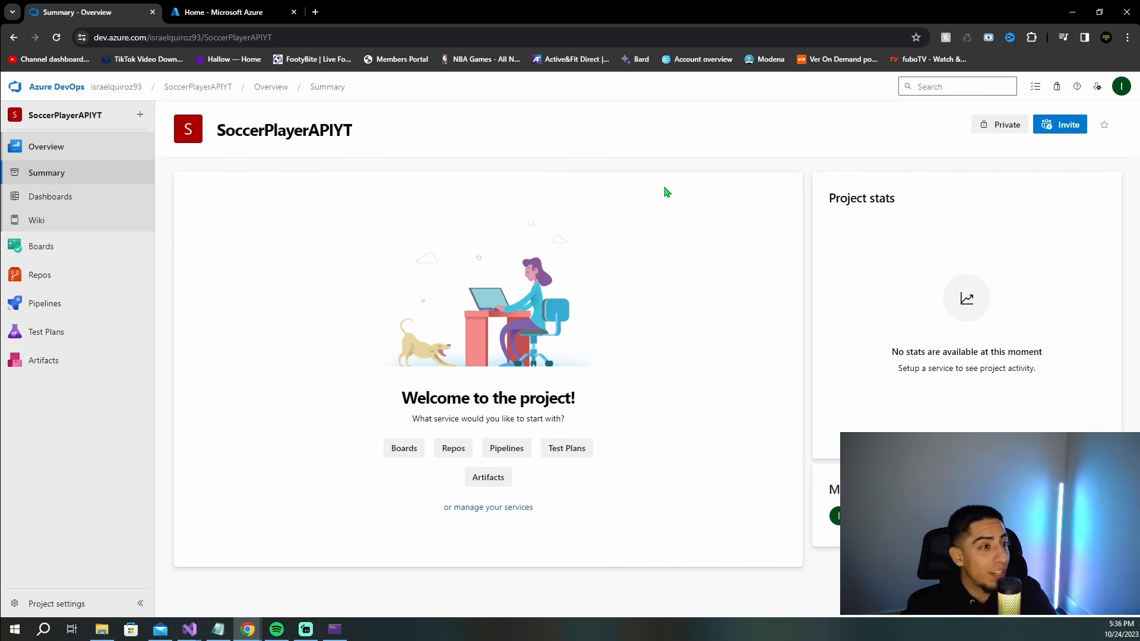
- Look at the new project's Pipelines page and open its Repos section
{"action": "left_click", "coordinate": [59, 304]}
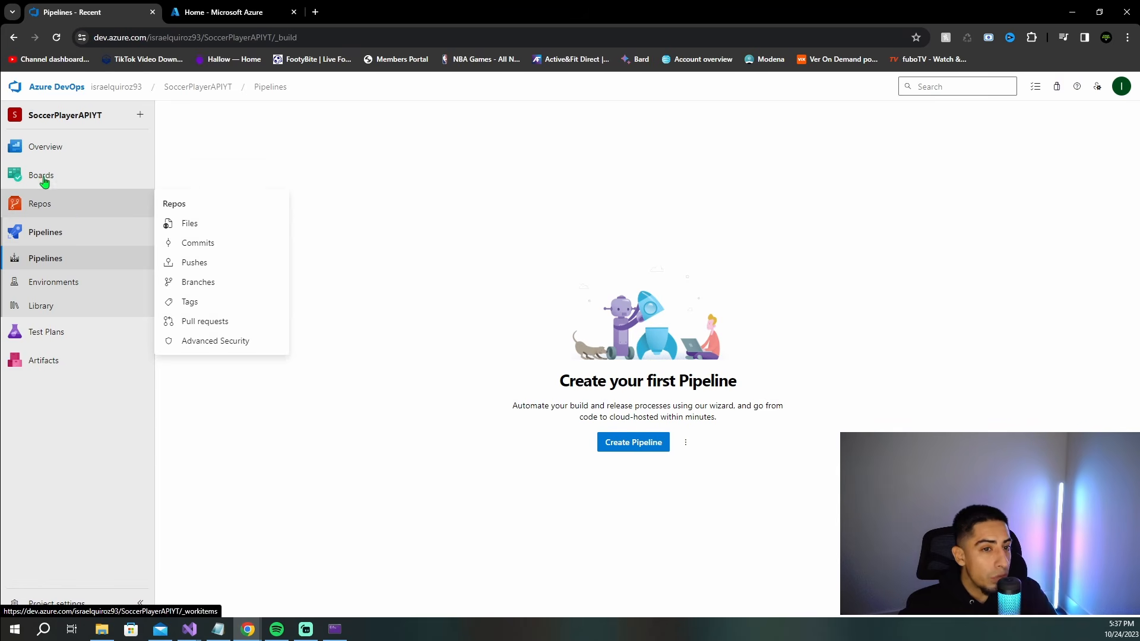
{"action": "mouse_move", "coordinate": [68, 336]}
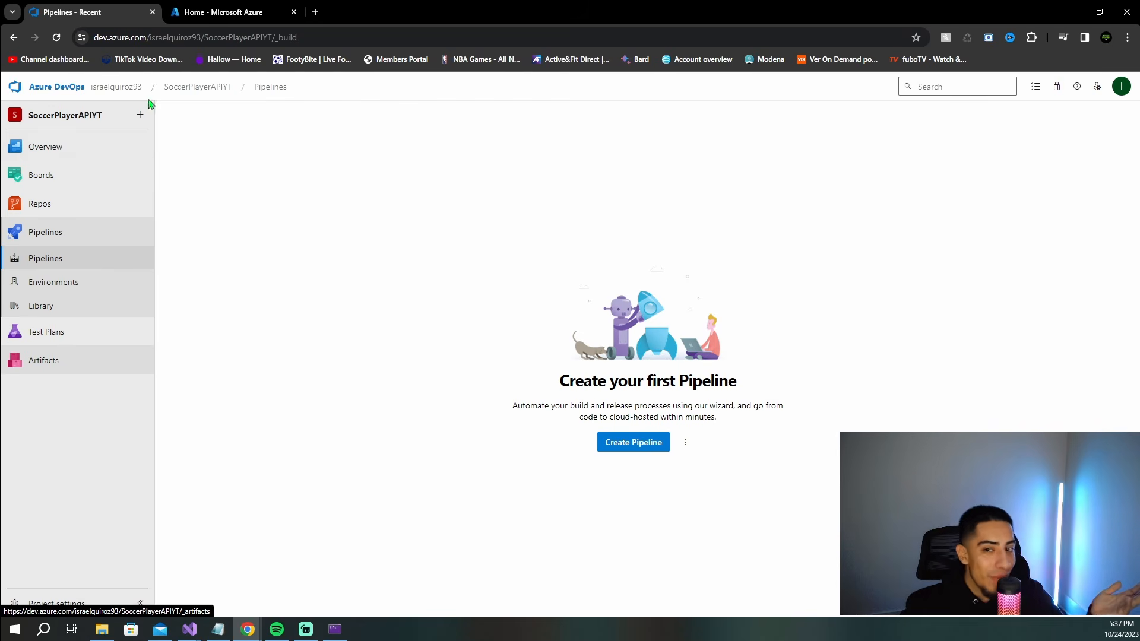
{"action": "left_click", "coordinate": [59, 211]}
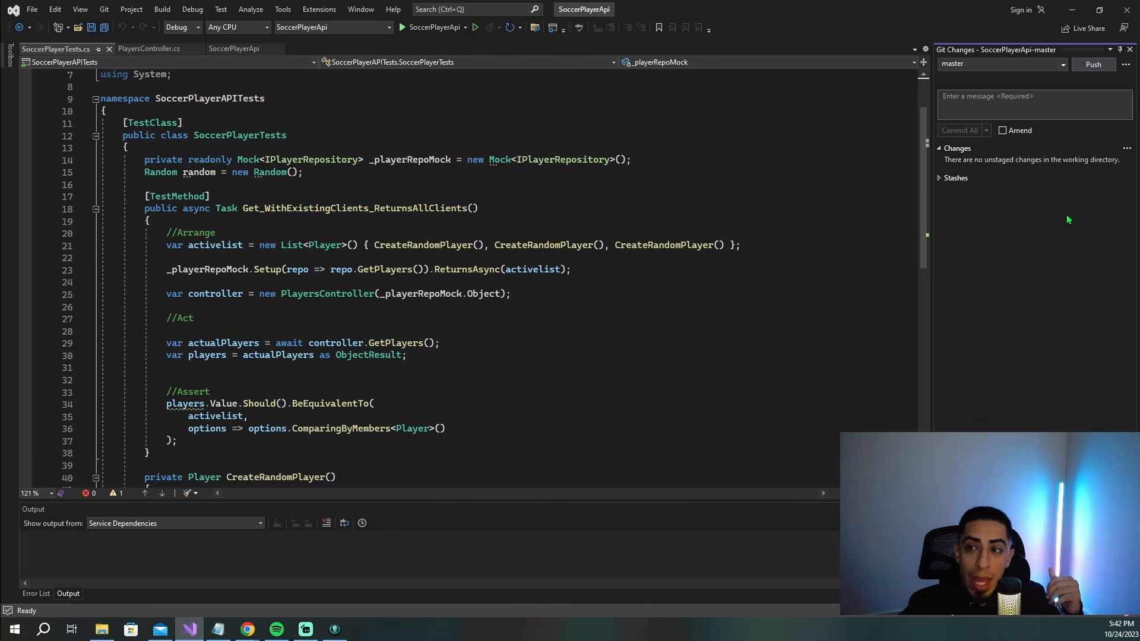
- Switch to GitKraken and start adding an Azure DevOps remote named Azure to the SoccerPlayerApi-master repository
{"action": "left_click", "coordinate": [335, 630]}
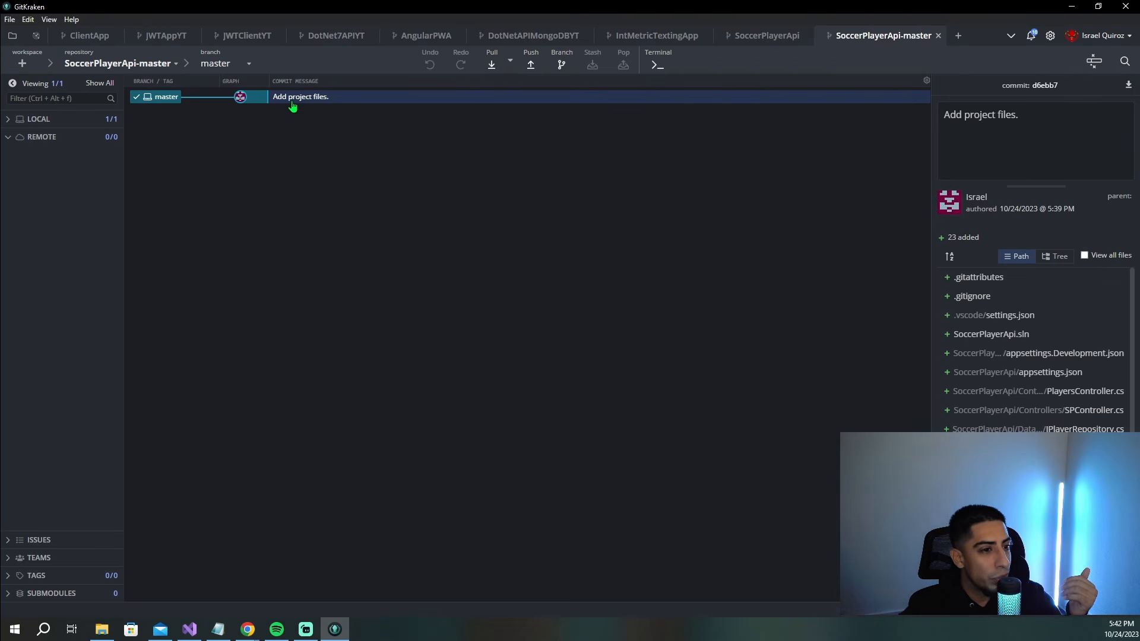
{"action": "left_click", "coordinate": [110, 137]}
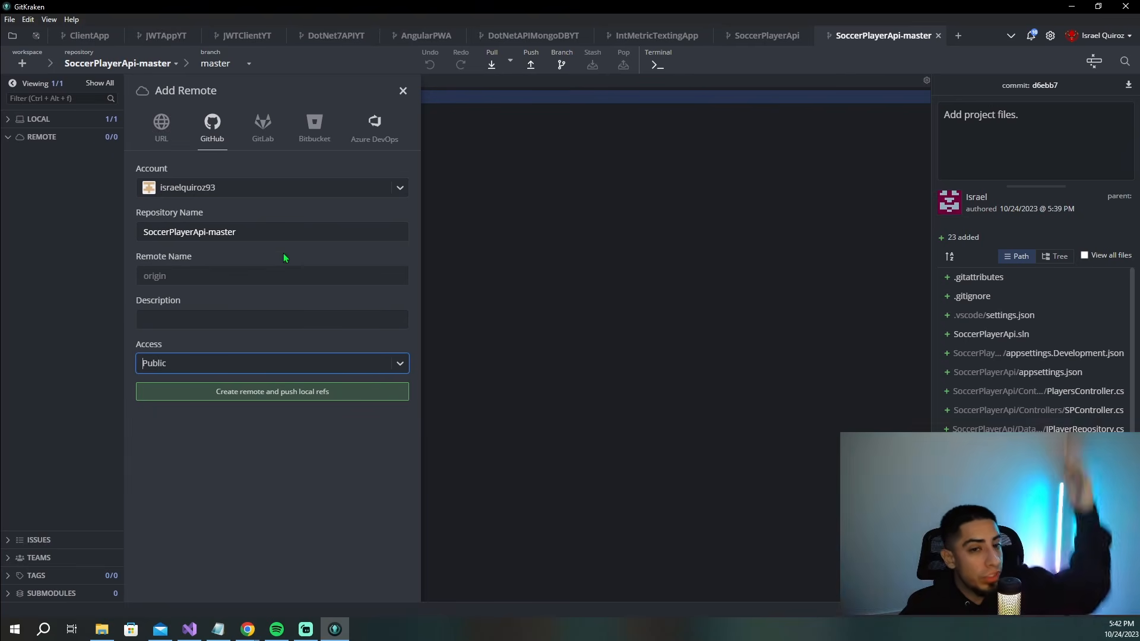
{"action": "left_click", "coordinate": [375, 124]}
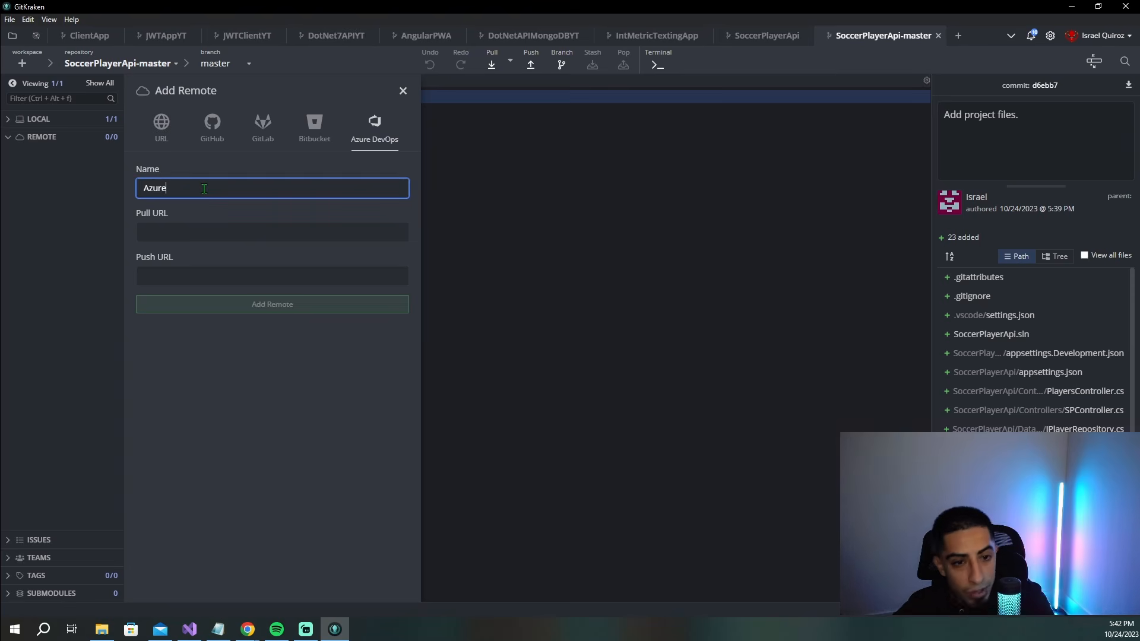
{"action": "left_click", "coordinate": [232, 232]}
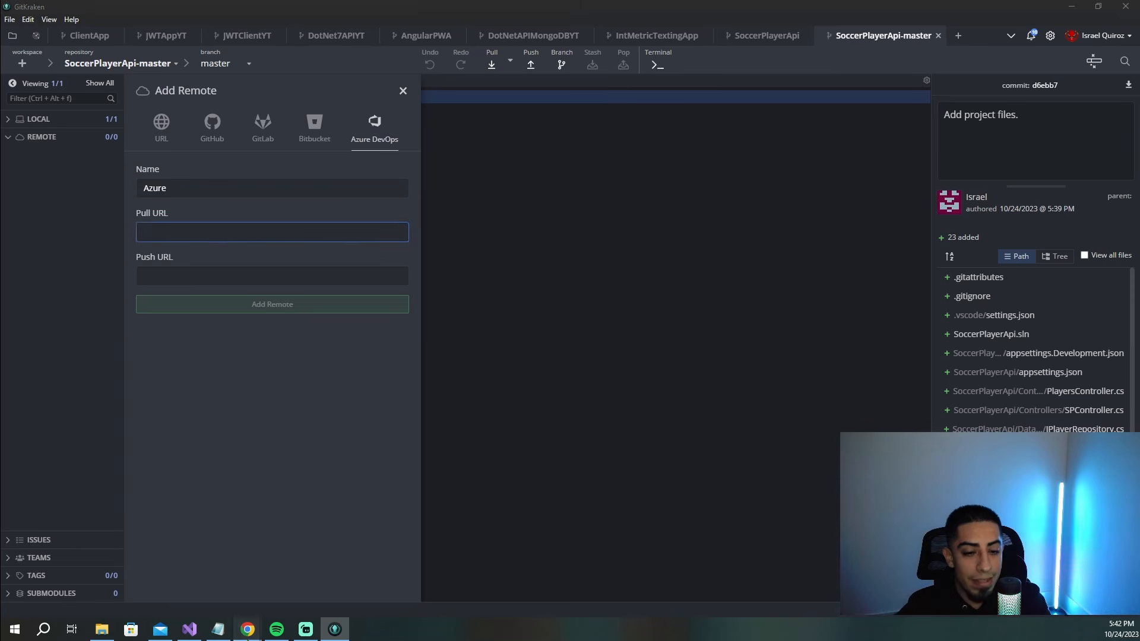
- Switch to Chrome and copy the HTTPS clone URL of the empty SoccerPlayerAPIYT repository
{"action": "mouse_move", "coordinate": [248, 628]}
{"action": "left_click", "coordinate": [357, 579]}
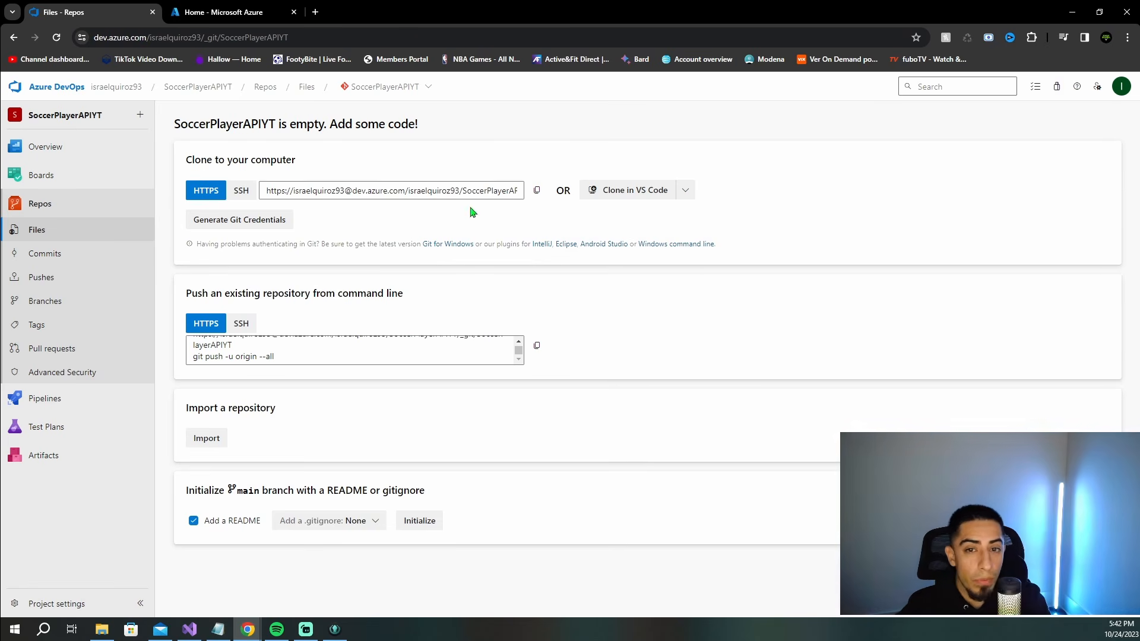
{"action": "left_click", "coordinate": [325, 190]}
{"action": "left_click", "coordinate": [537, 190]}
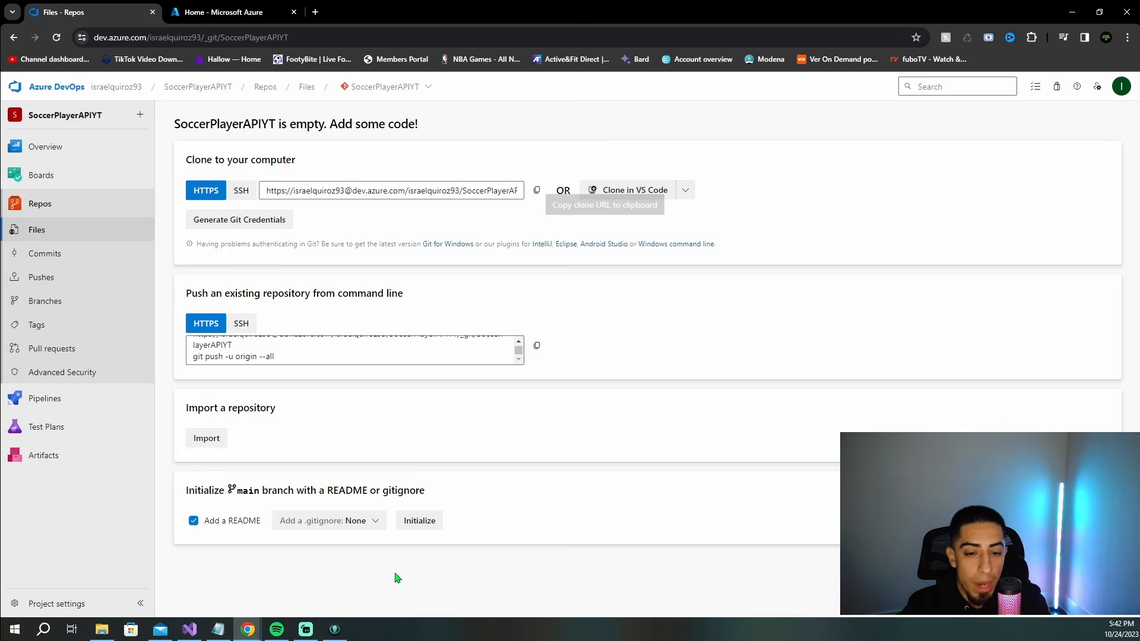
- Return to GitKraken, paste the clone URL as the remote's pull URL, and add the Azure remote
{"action": "left_click", "coordinate": [335, 630]}
{"action": "key", "text": "ctrl+v"}
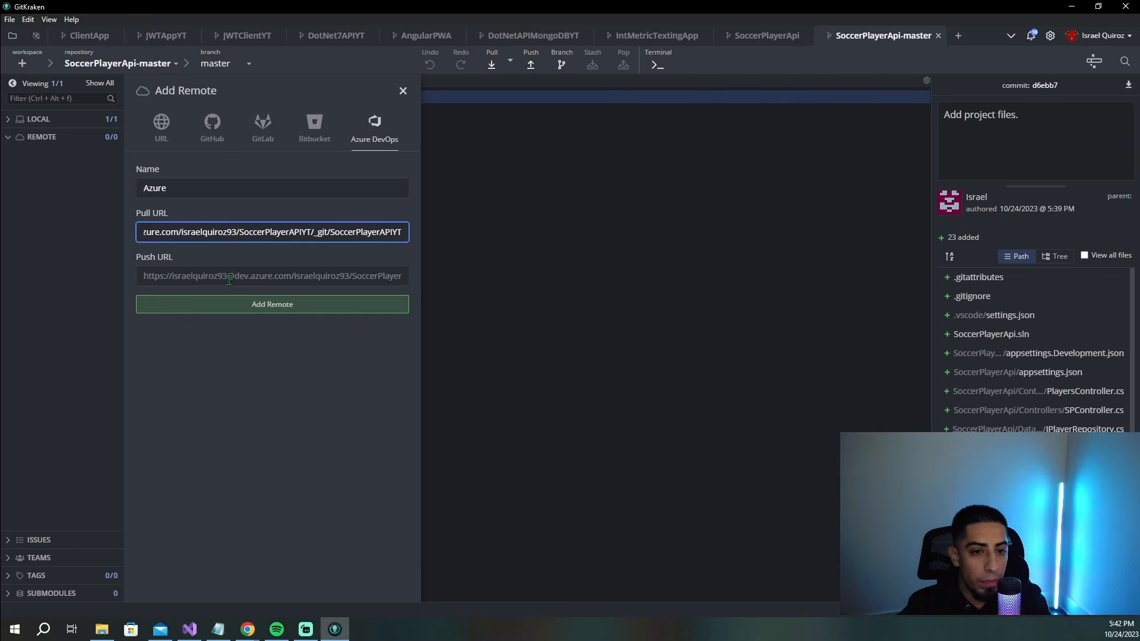
{"action": "left_click", "coordinate": [268, 305]}
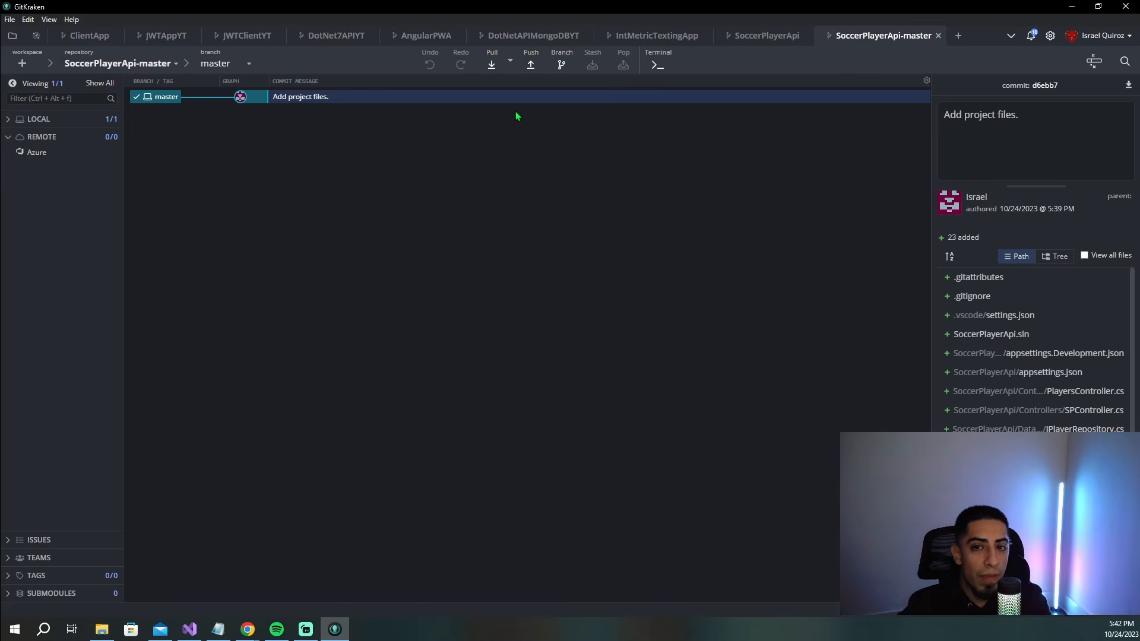
- Push the local master branch to the Azure remote's master branch
{"action": "left_click", "coordinate": [531, 64]}
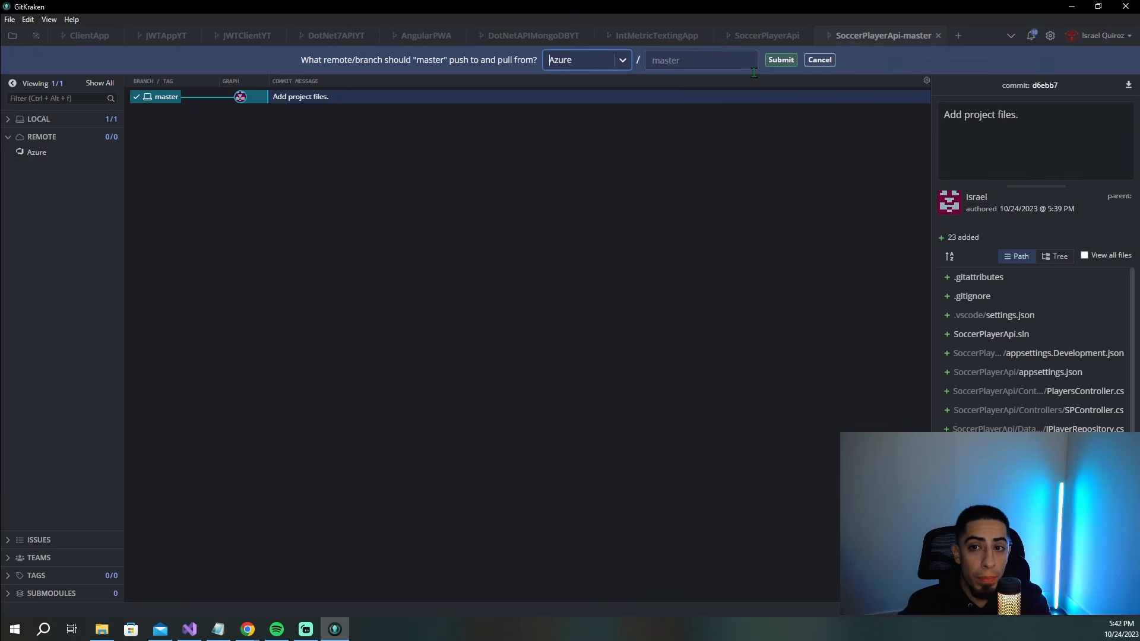
{"action": "left_click", "coordinate": [704, 60]}
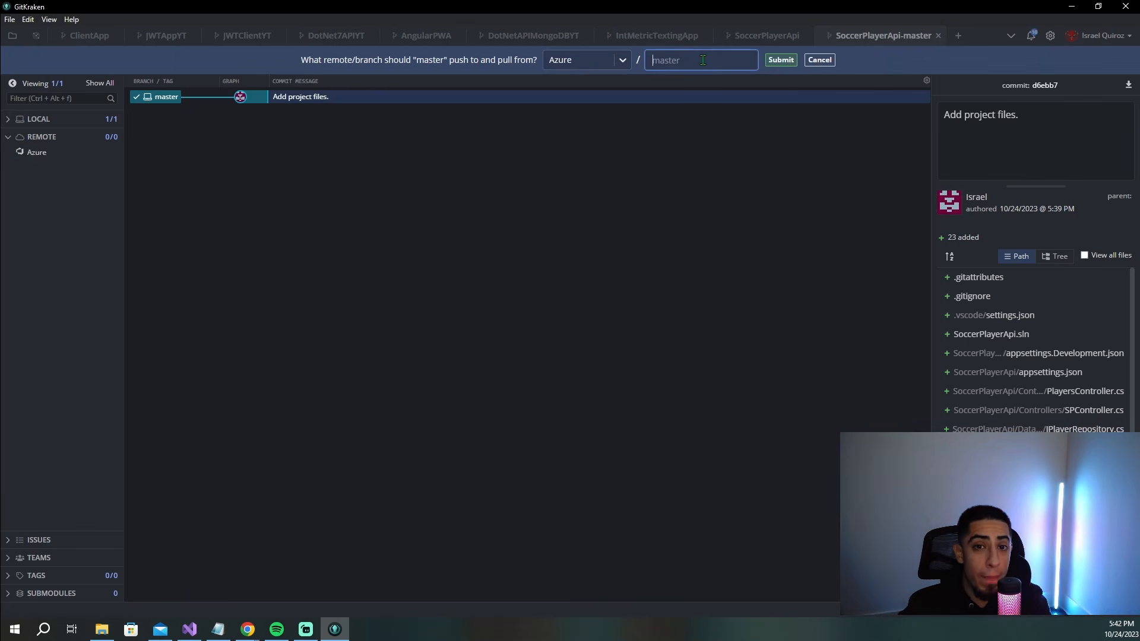
{"action": "left_click", "coordinate": [781, 62]}
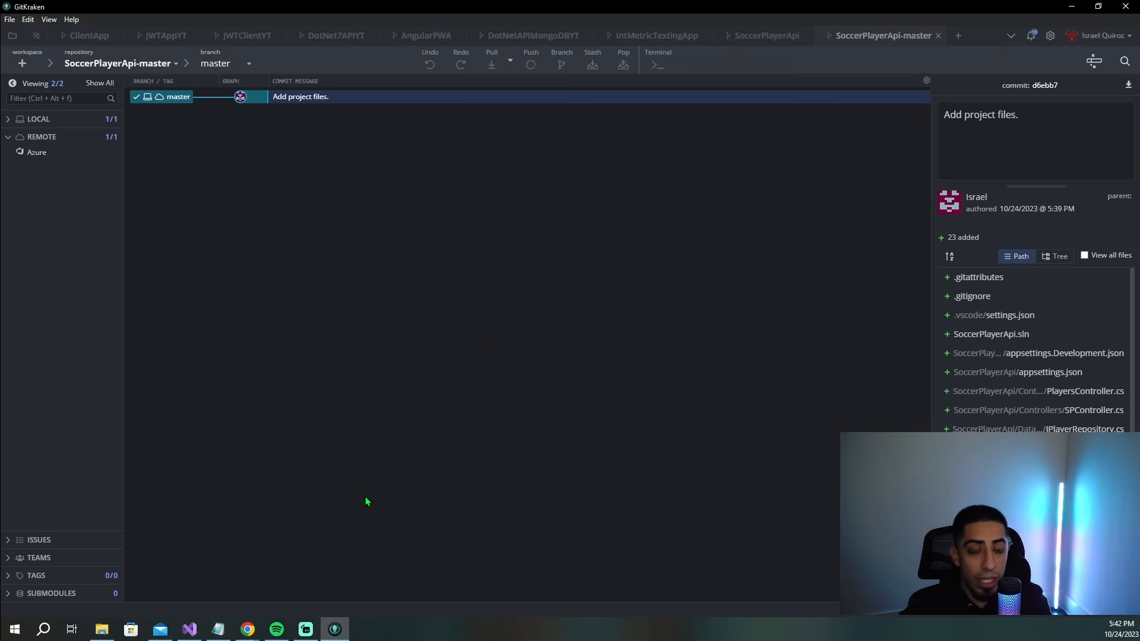
- Switch to Chrome, reload the SoccerPlayerAPIYT repository's Files page, and check its list of branches
{"action": "left_click", "coordinate": [252, 632]}
{"action": "left_click", "coordinate": [348, 590]}
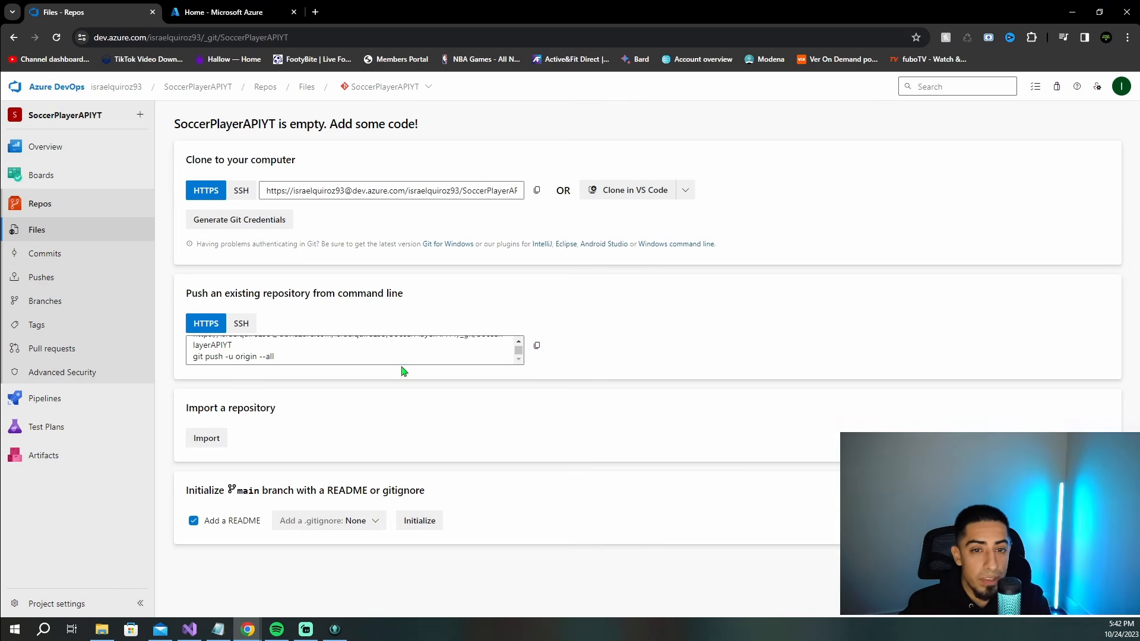
{"action": "left_click", "coordinate": [58, 38]}
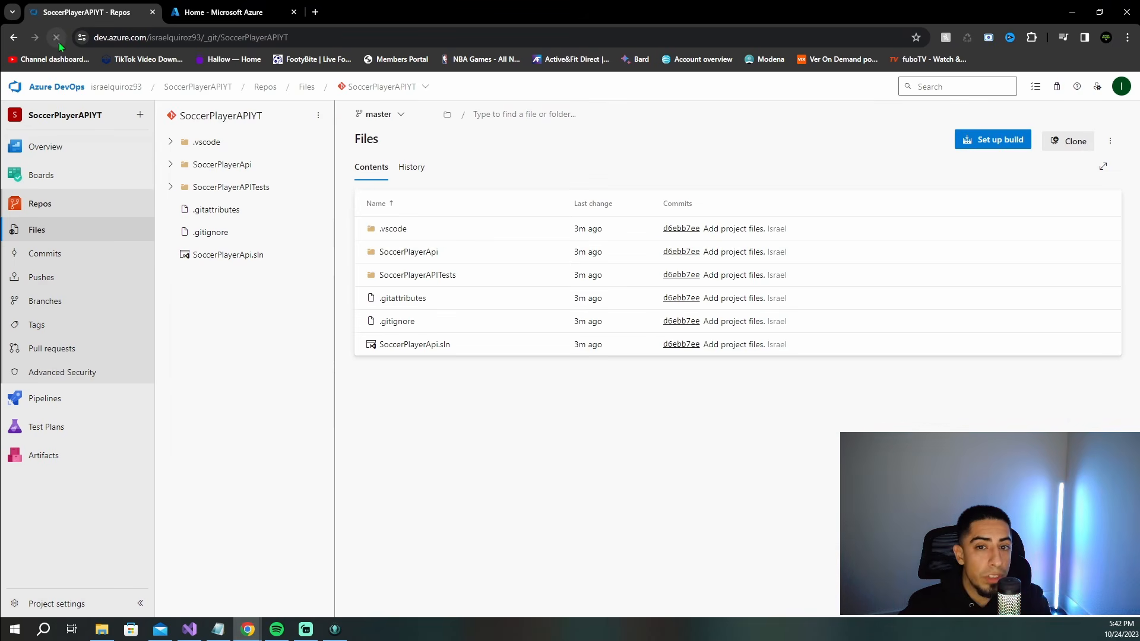
{"action": "left_click", "coordinate": [386, 114]}
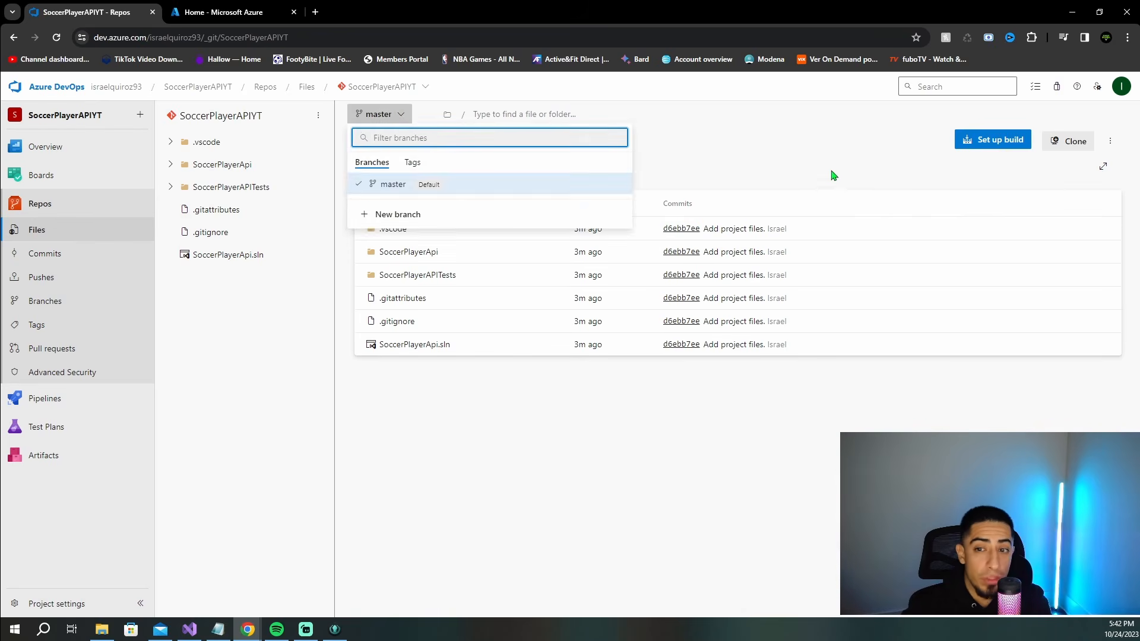
{"action": "left_click", "coordinate": [841, 154]}
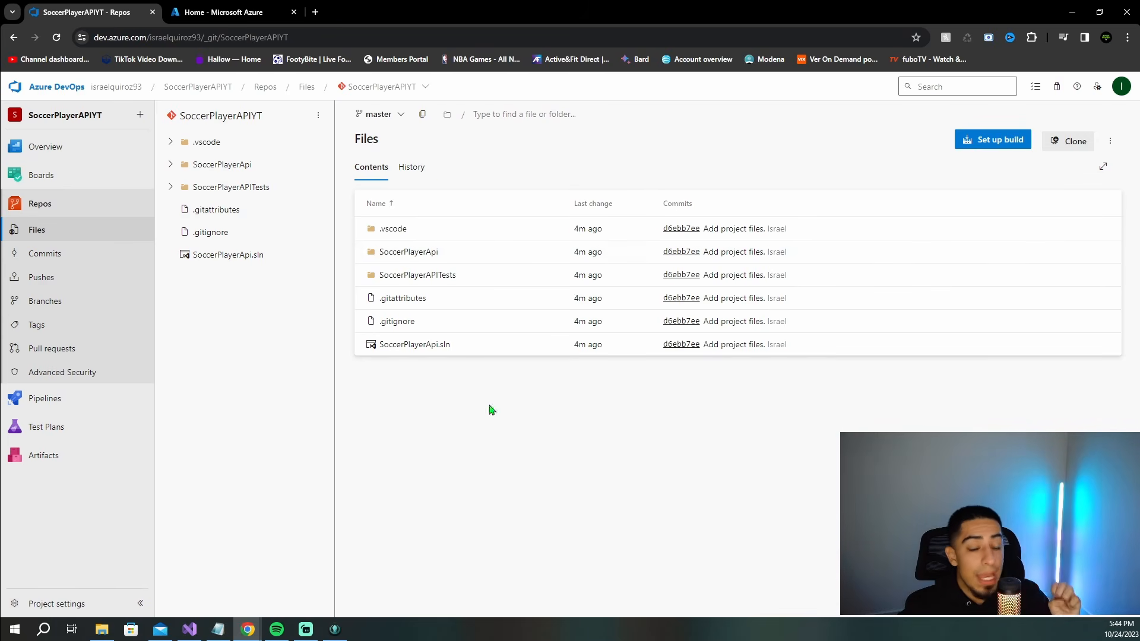
- Review the repository's branch list again, compare it with the master branch in GitKraken, and return to Chrome
{"action": "left_click", "coordinate": [391, 119]}
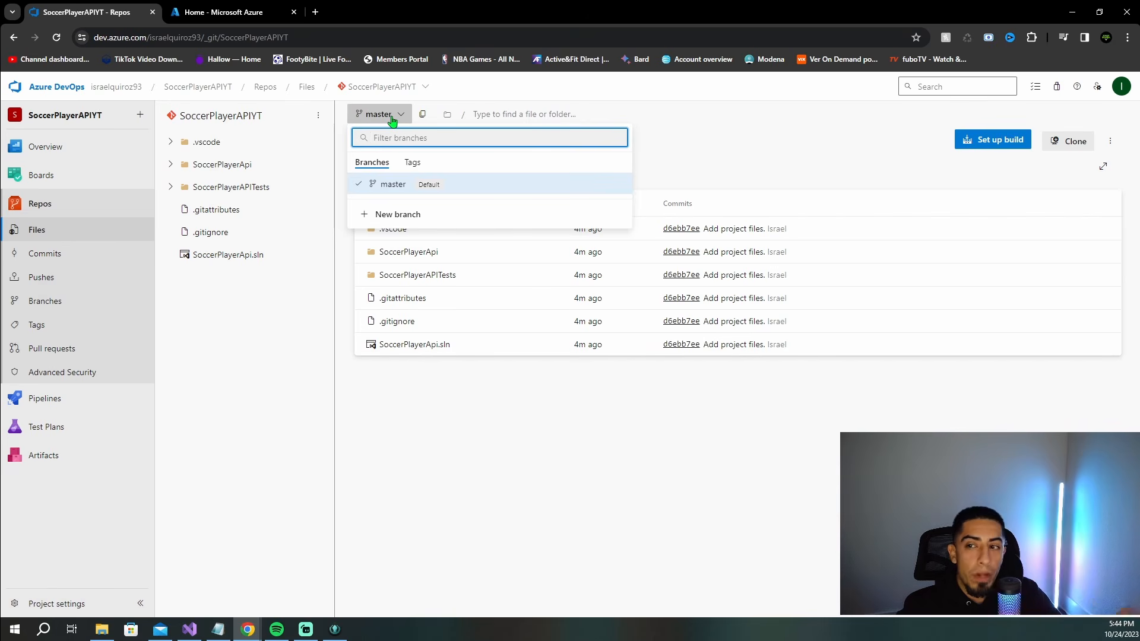
{"action": "left_click", "coordinate": [392, 120]}
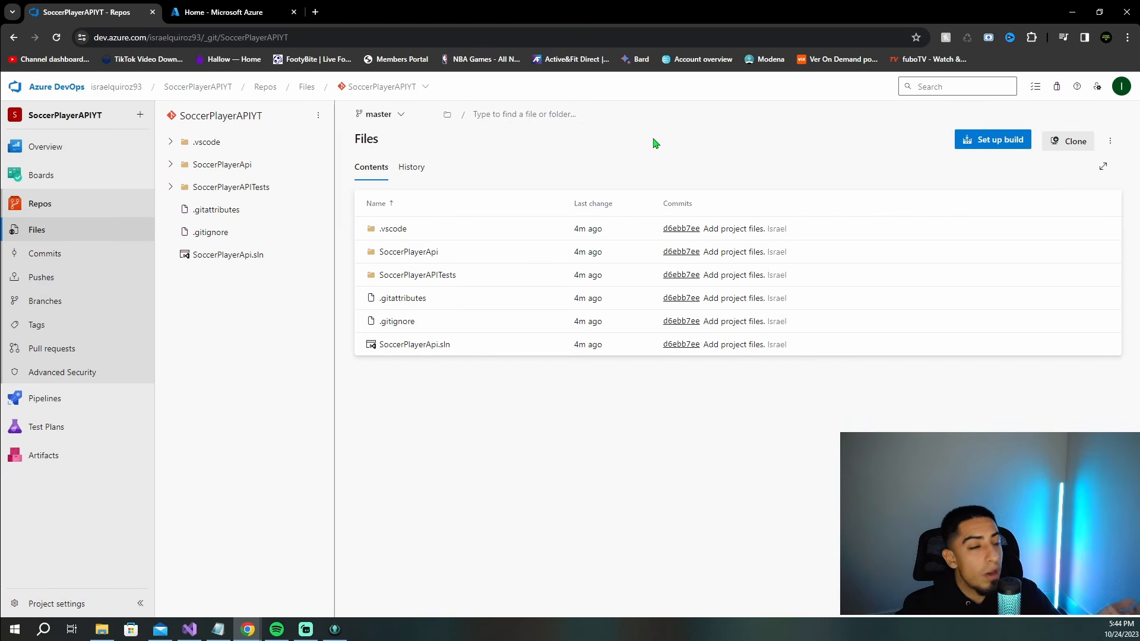
{"action": "left_click", "coordinate": [335, 629]}
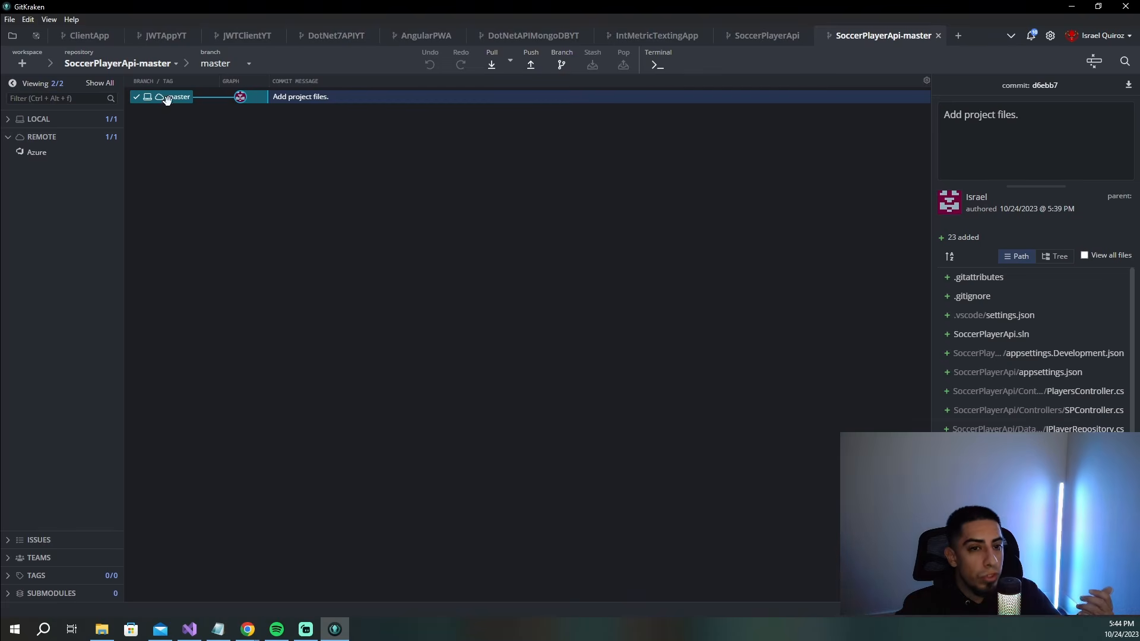
{"action": "left_click", "coordinate": [1071, 6]}
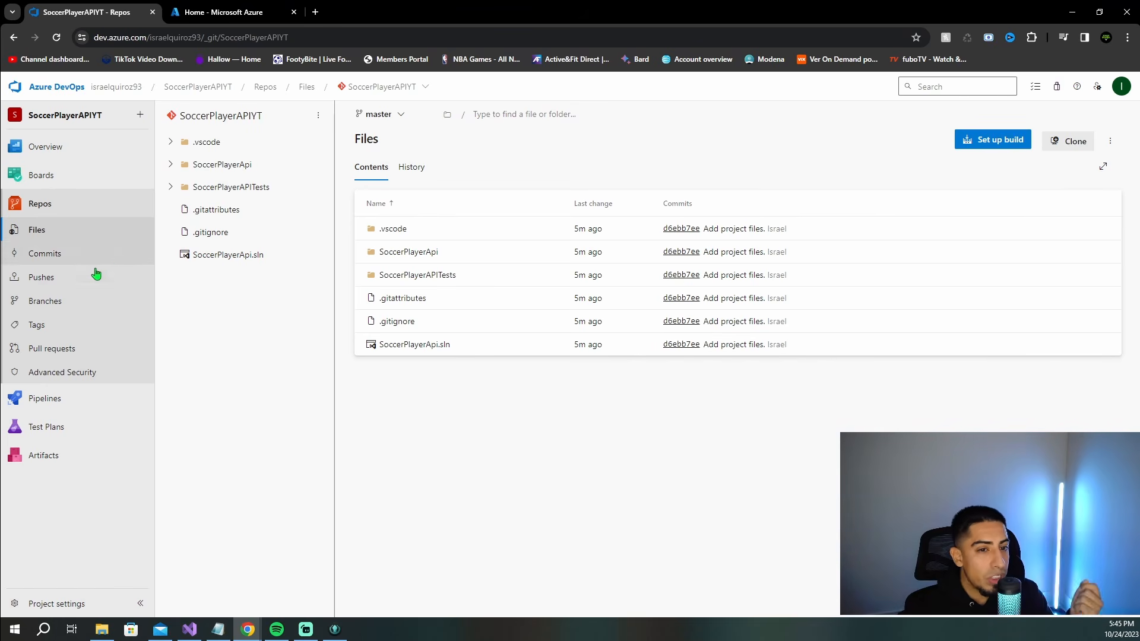
- Create a branch named dev based on master in the SoccerPlayerAPIYT repository
{"action": "left_click", "coordinate": [92, 301]}
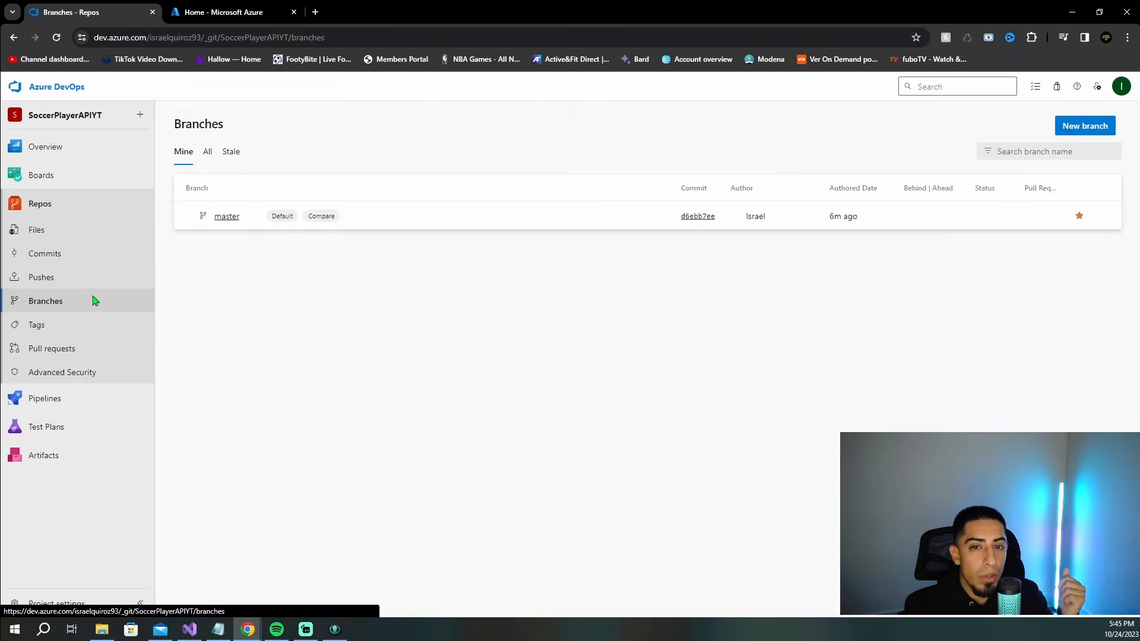
{"action": "left_click", "coordinate": [1089, 128]}
{"action": "type", "text": "dev"}
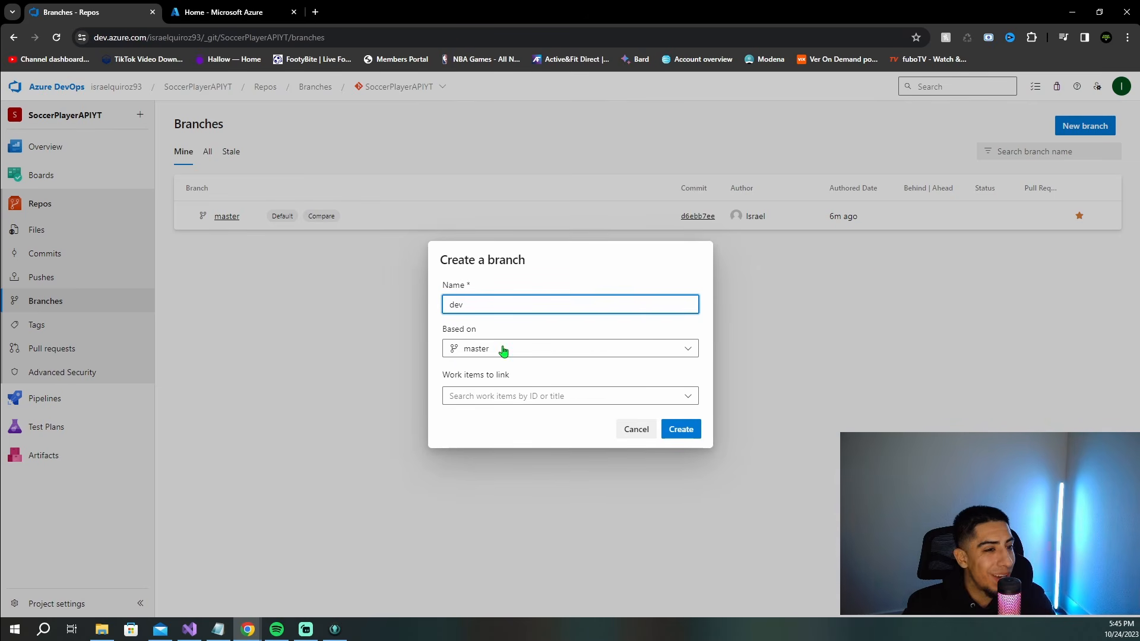
{"action": "left_click", "coordinate": [677, 435]}
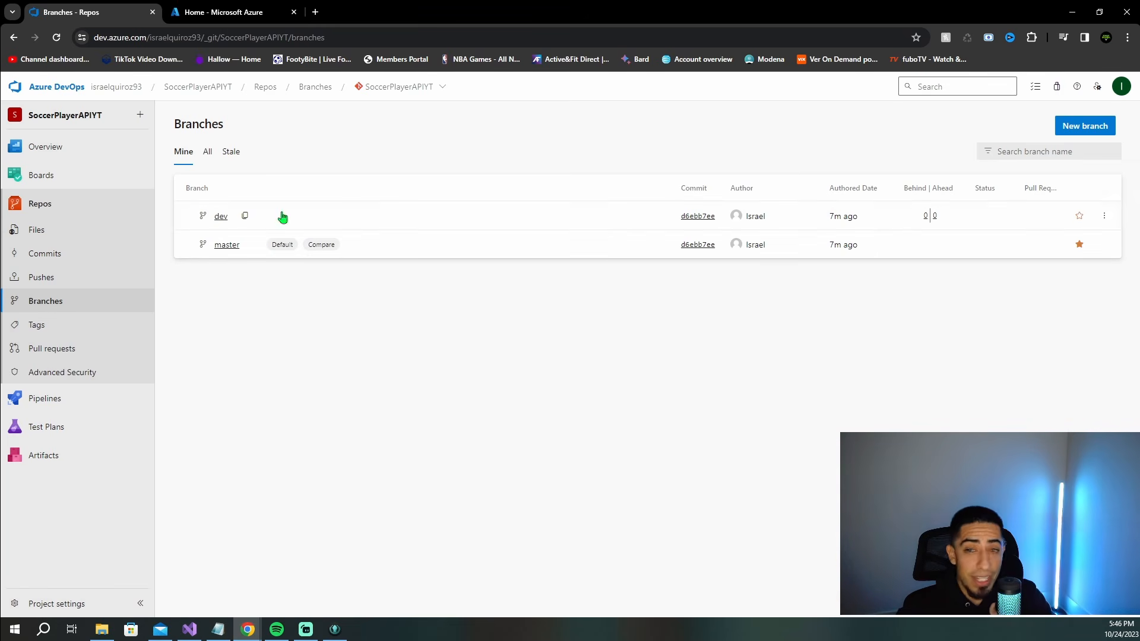
- Set the Force push permission to Deny for Project Collection Administrators in the dev branch's security settings
{"action": "left_click", "coordinate": [1102, 221]}
{"action": "left_click", "coordinate": [1039, 434]}
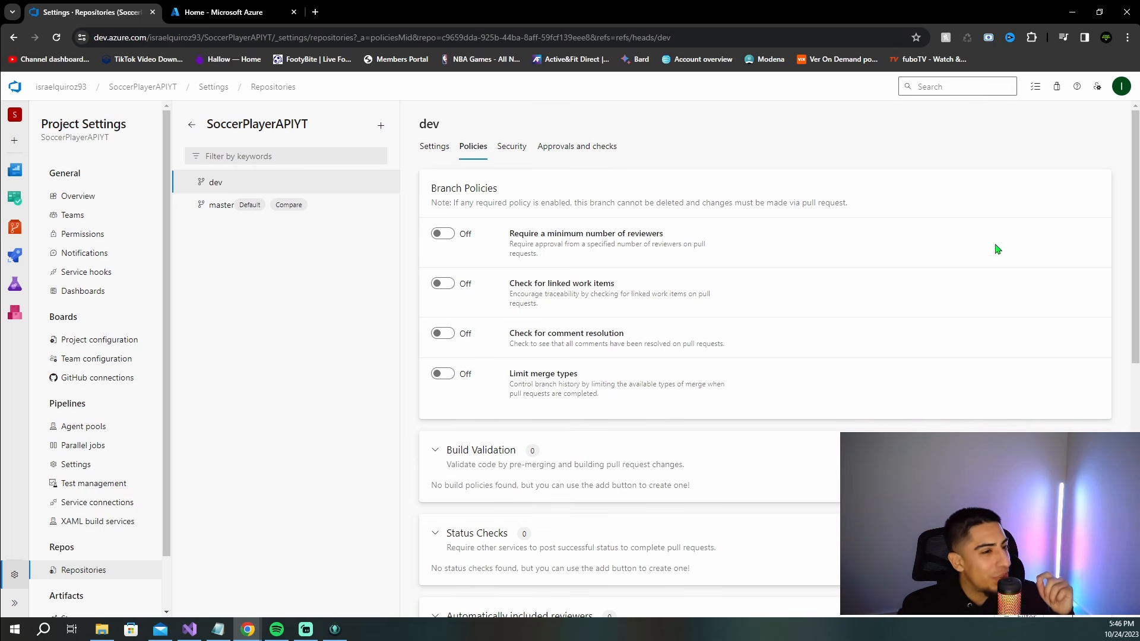
{"action": "left_click", "coordinate": [515, 149]}
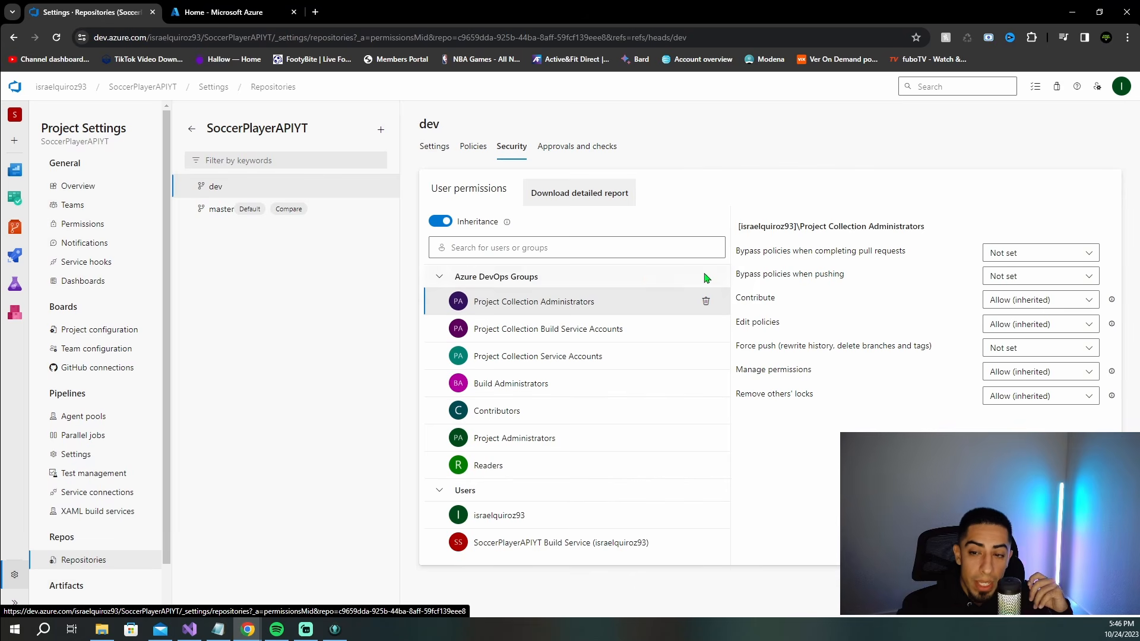
{"action": "left_click", "coordinate": [1089, 352]}
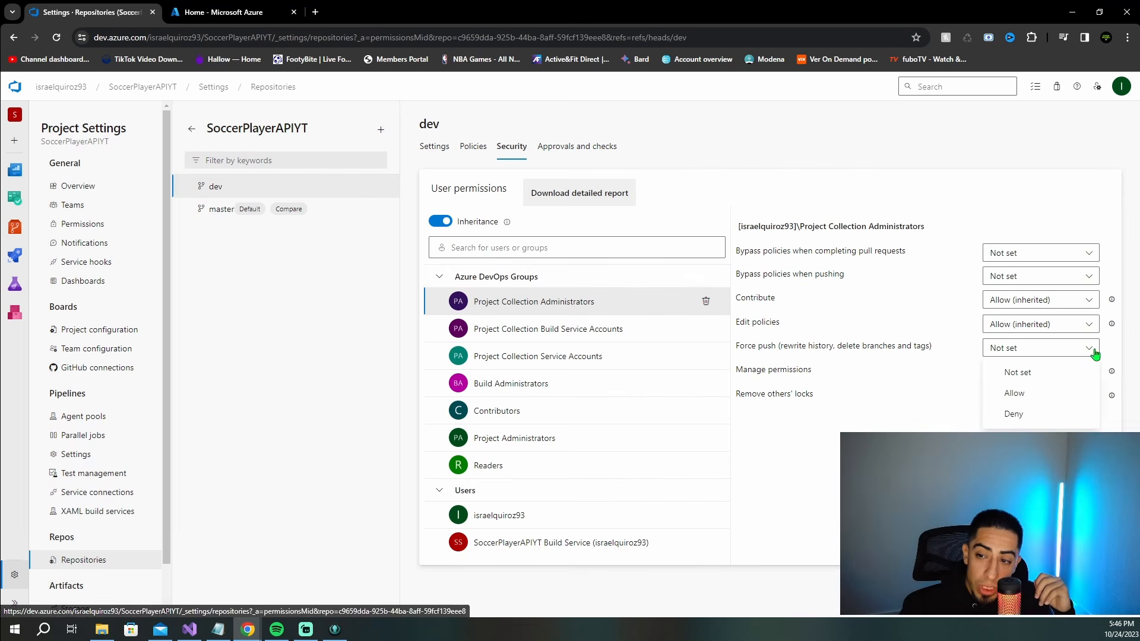
{"action": "left_click", "coordinate": [1016, 415]}
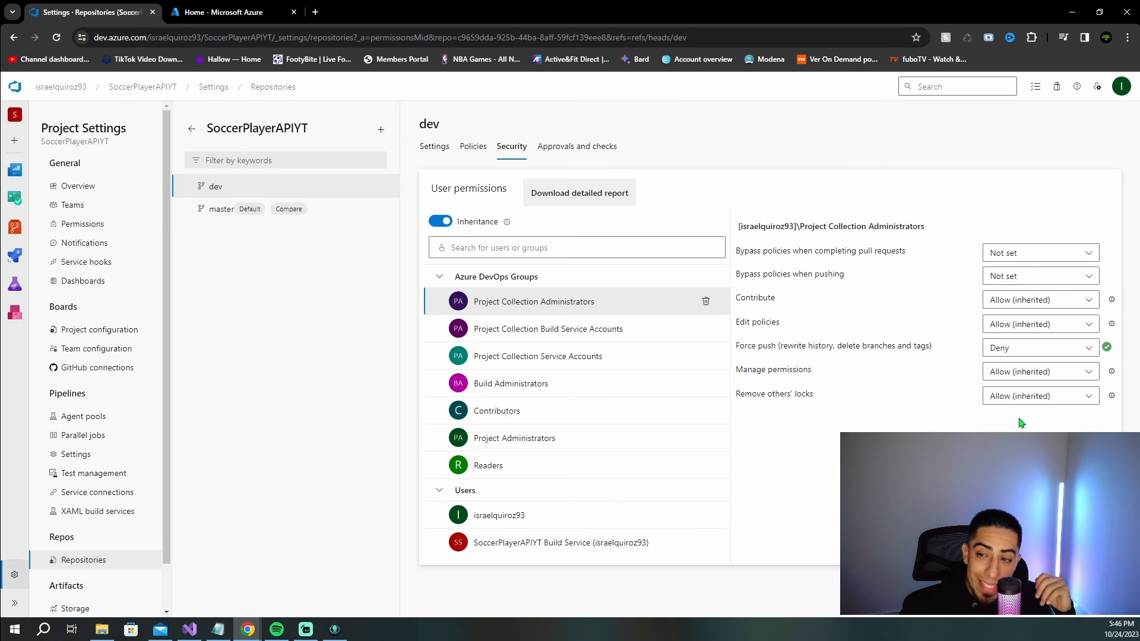
{"action": "left_click_drag", "start_coordinate": [736, 350], "coordinate": [933, 355]}
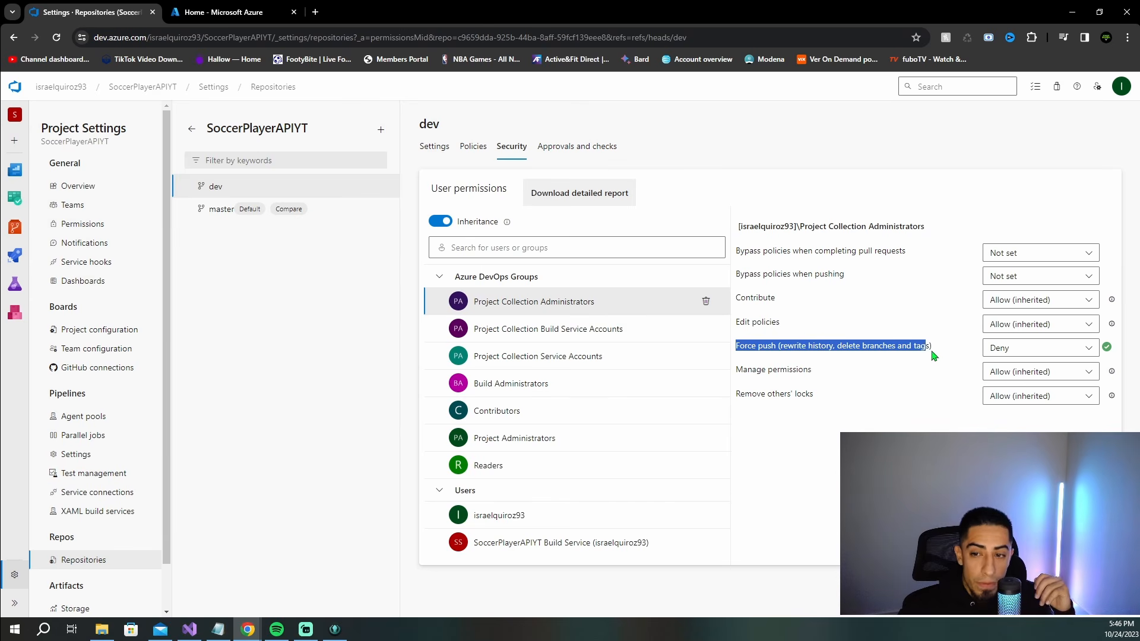
{"action": "left_click", "coordinate": [960, 354]}
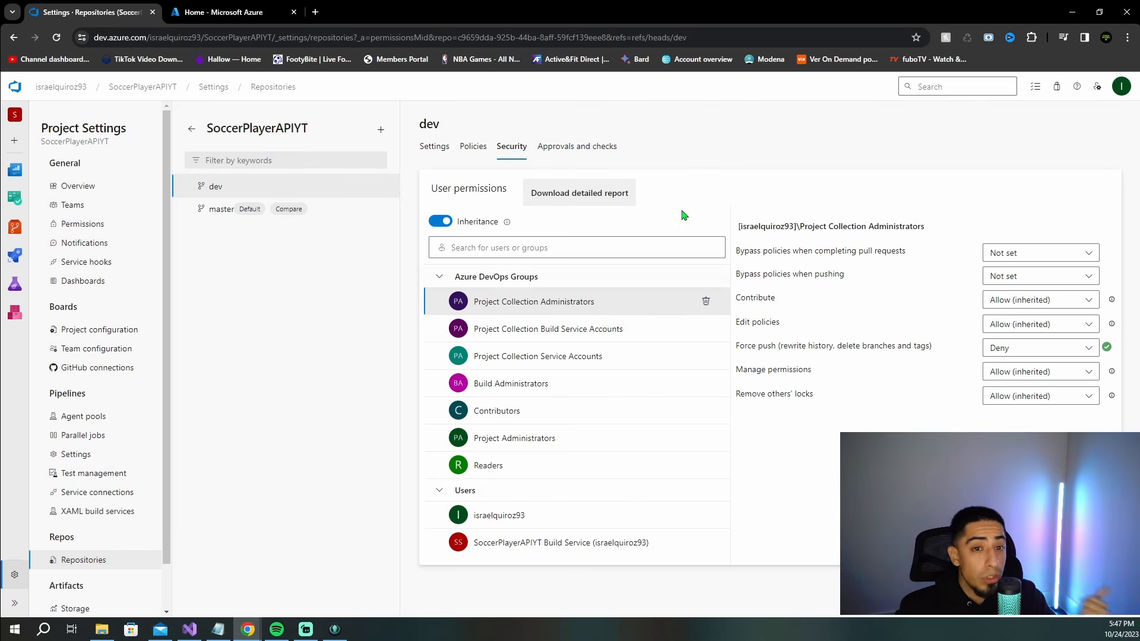
- Leave the dev branch's settings and view the repository's files on the dev branch
{"action": "left_click", "coordinate": [471, 150]}
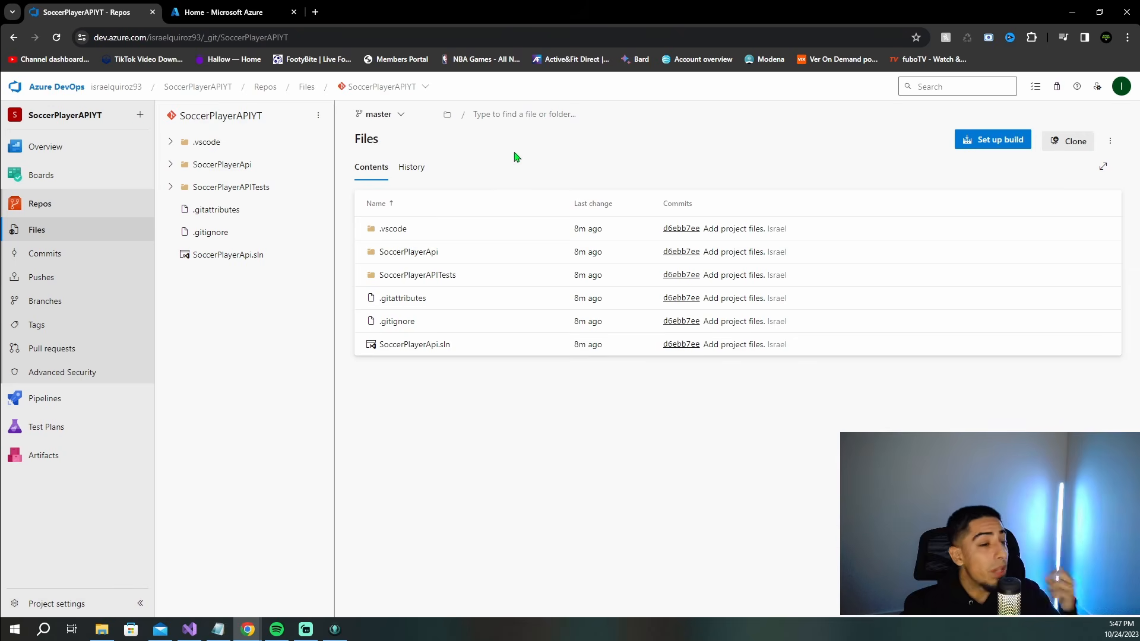
{"action": "left_click", "coordinate": [383, 114]}
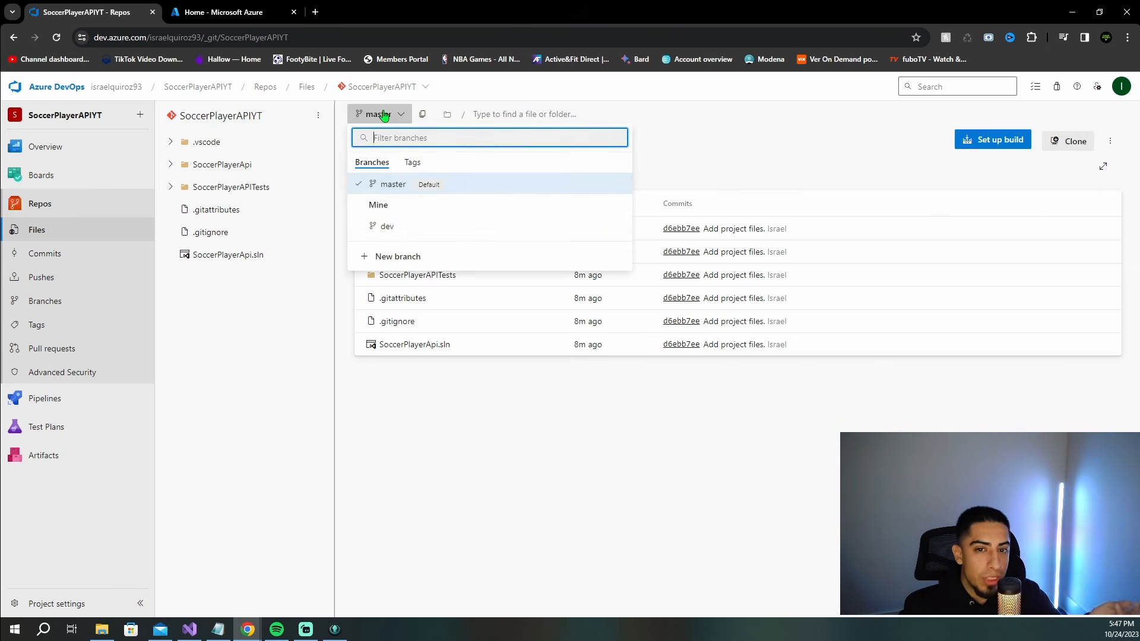
{"action": "left_click", "coordinate": [395, 225]}
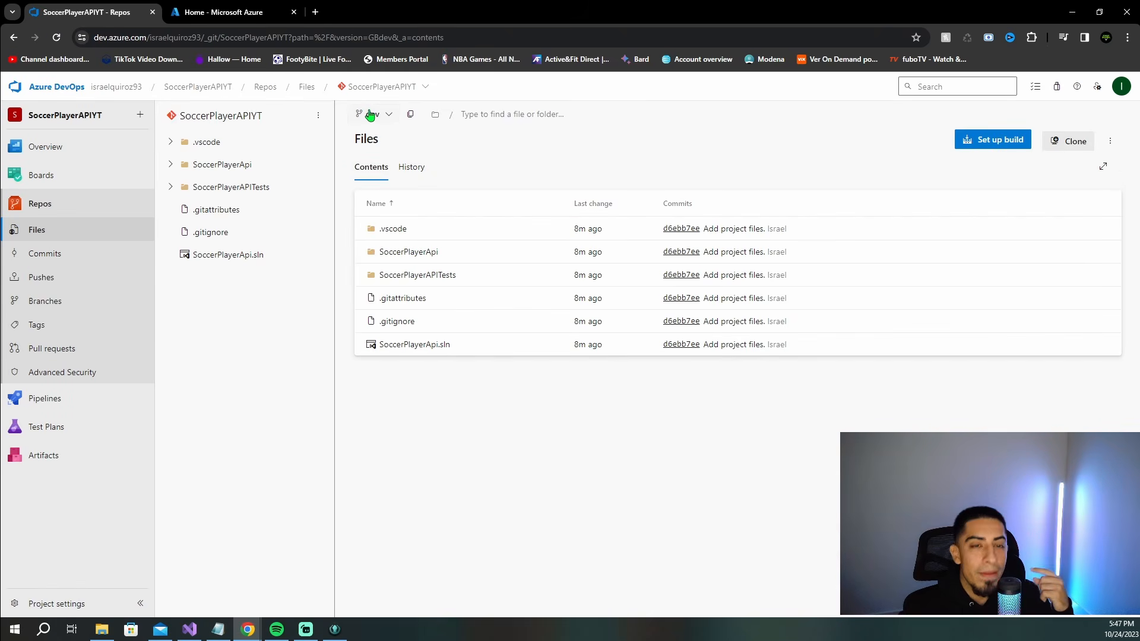
{"action": "left_click", "coordinate": [258, 10]}
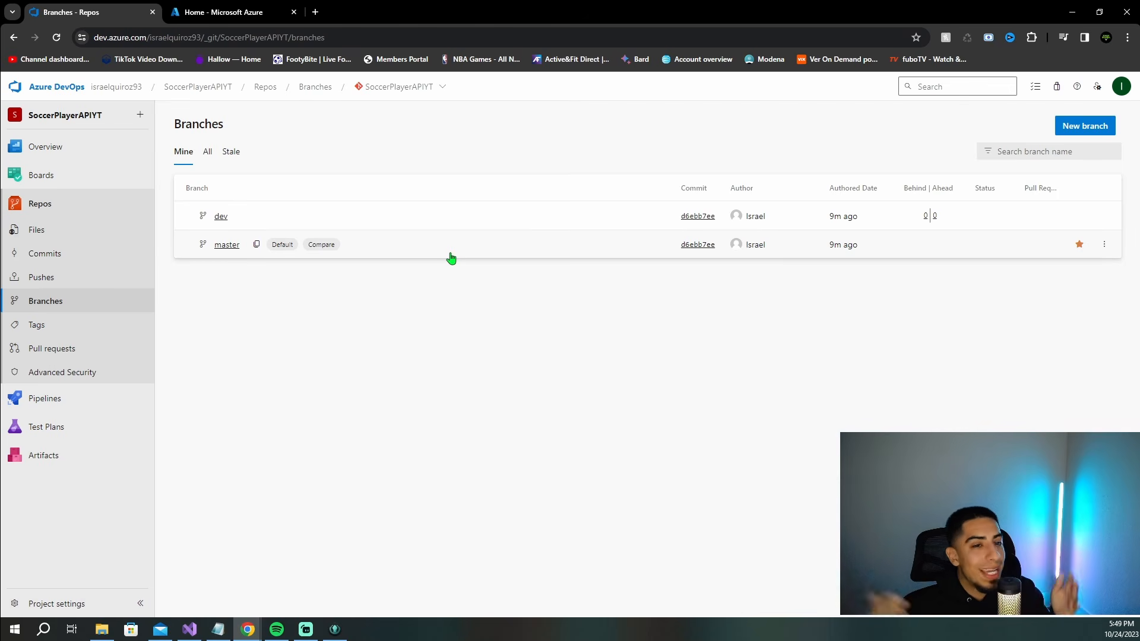
- Require a minimum of 1 reviewer in the master branch's policies and allow requestors to approve their own changes
{"action": "left_click", "coordinate": [1105, 246]}
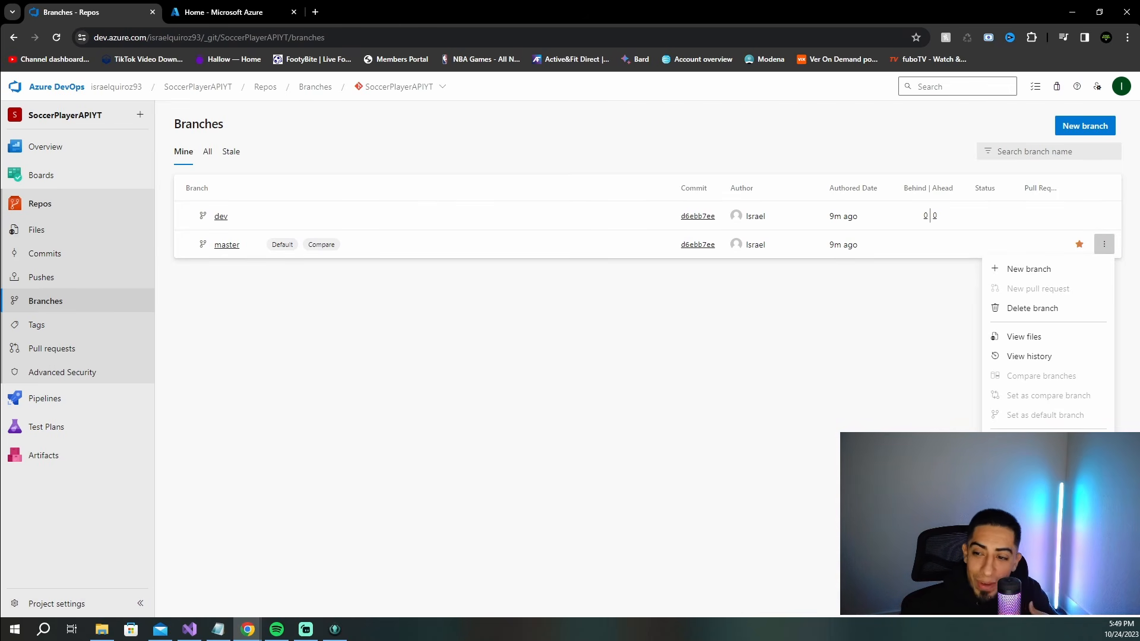
{"action": "left_click", "coordinate": [1033, 463]}
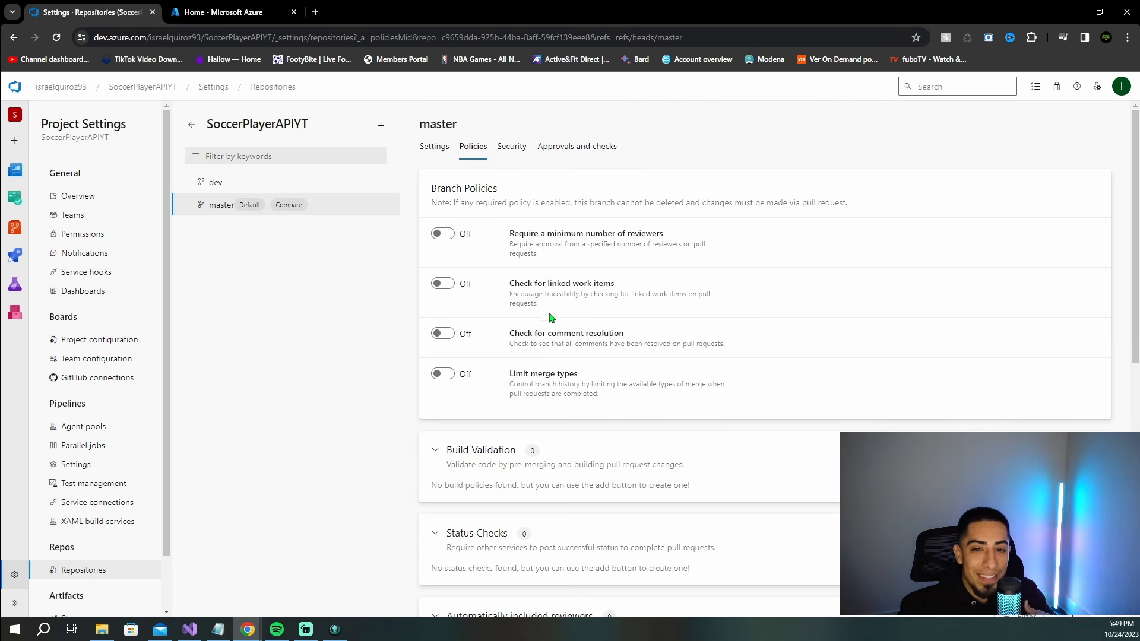
{"action": "left_click", "coordinate": [442, 234]}
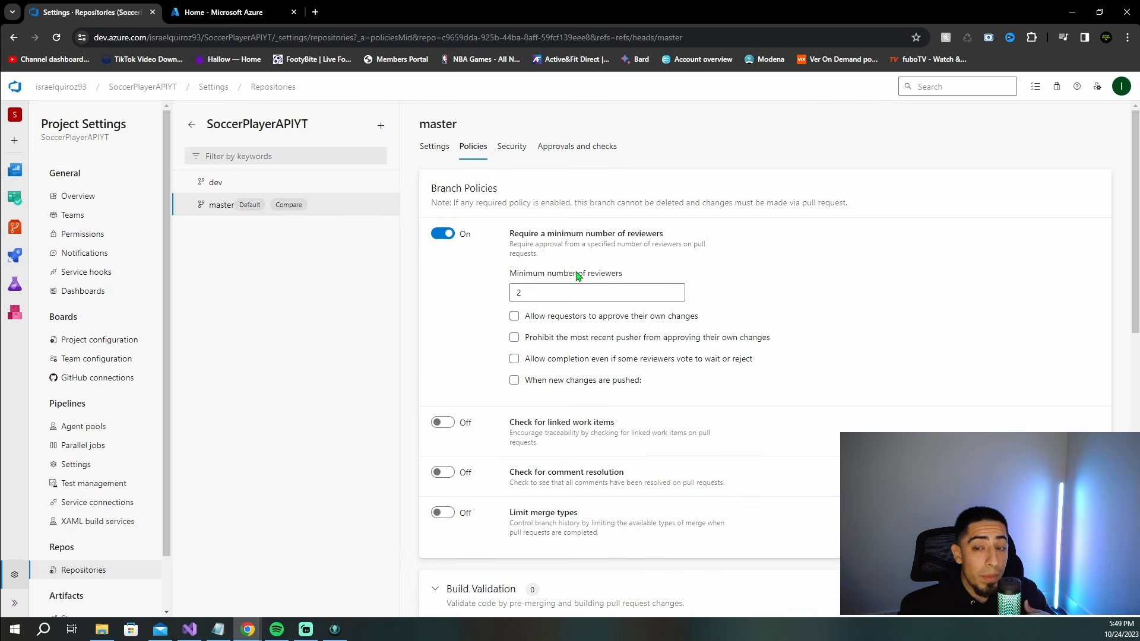
{"action": "left_click", "coordinate": [573, 294]}
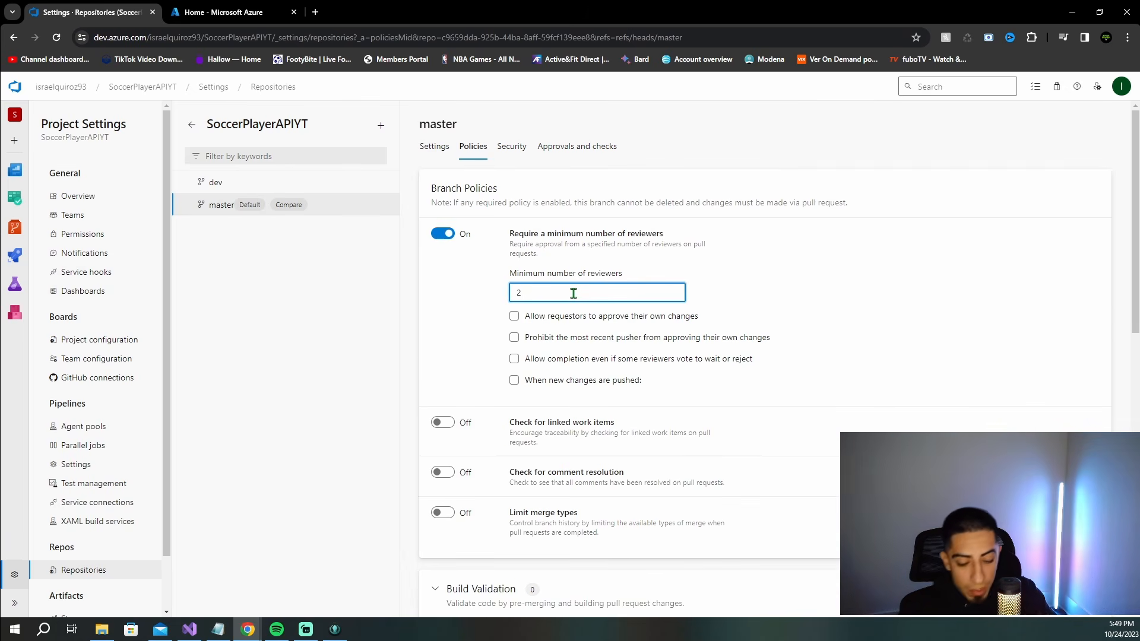
{"action": "left_click", "coordinate": [515, 318]}
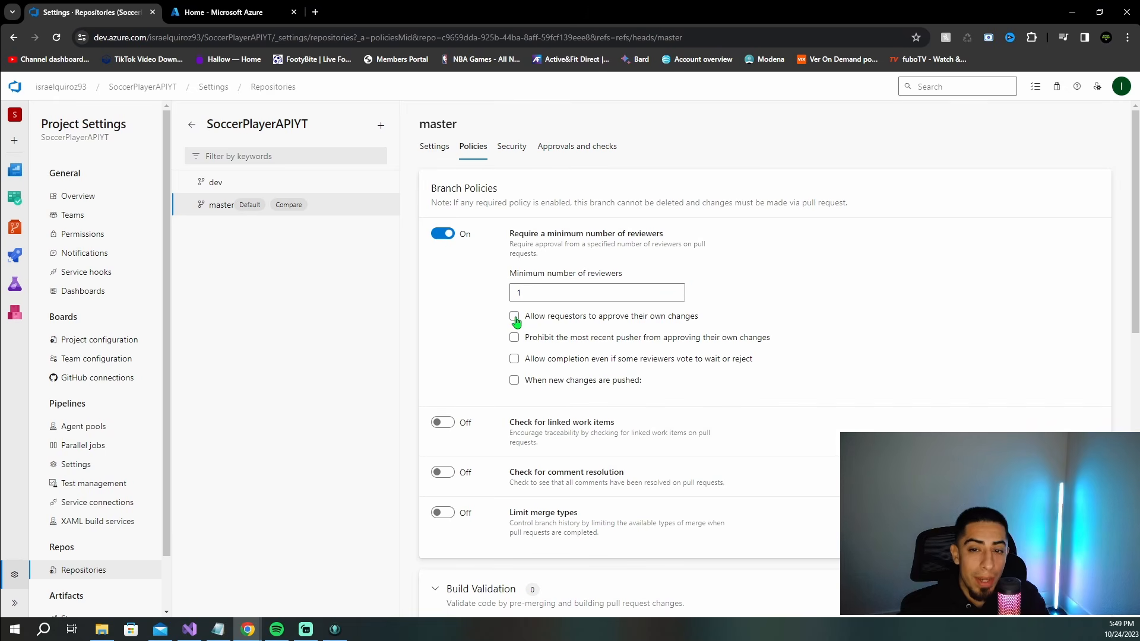
- Leave the master branch's policies and return to the repository's Branches list
{"action": "left_click", "coordinate": [193, 128]}
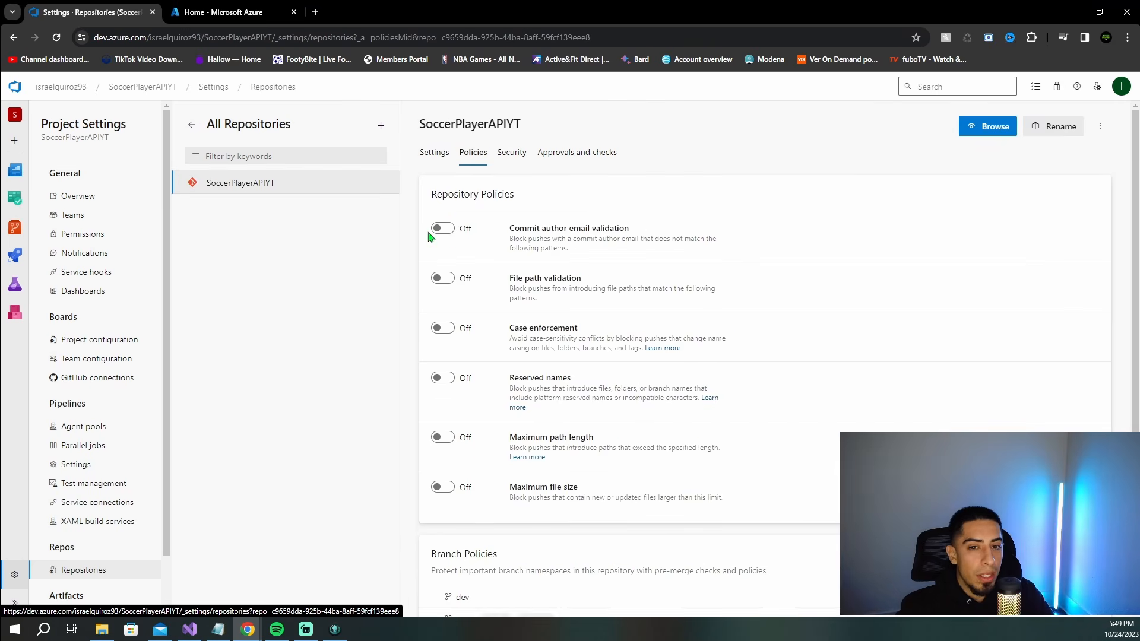
{"action": "left_click", "coordinate": [192, 127]}
{"action": "left_click", "coordinate": [13, 235]}
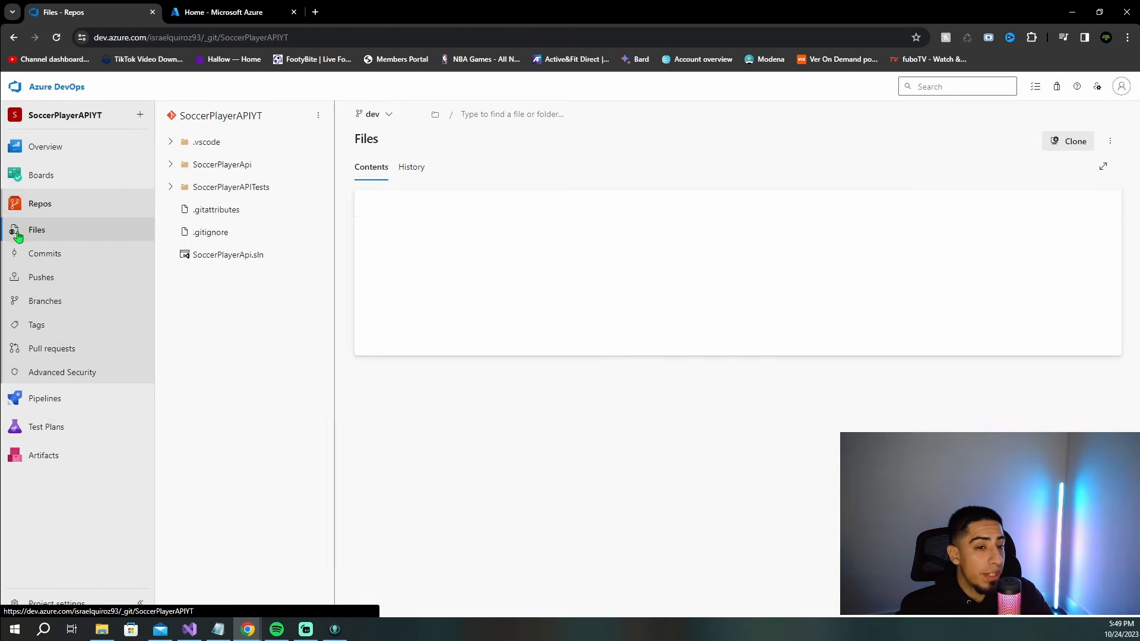
{"action": "left_click", "coordinate": [54, 300]}
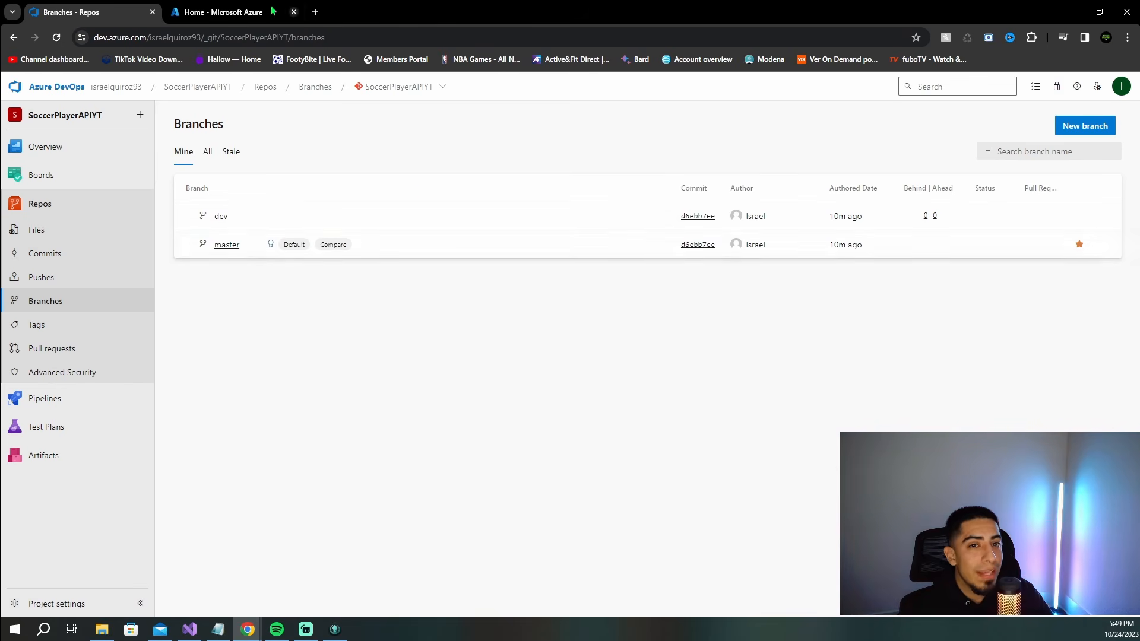
- Switch to the Azure portal, view the App Services list and start creating a new Web App
{"action": "left_click", "coordinate": [222, 7]}
{"action": "mouse_move", "coordinate": [425, 169]}
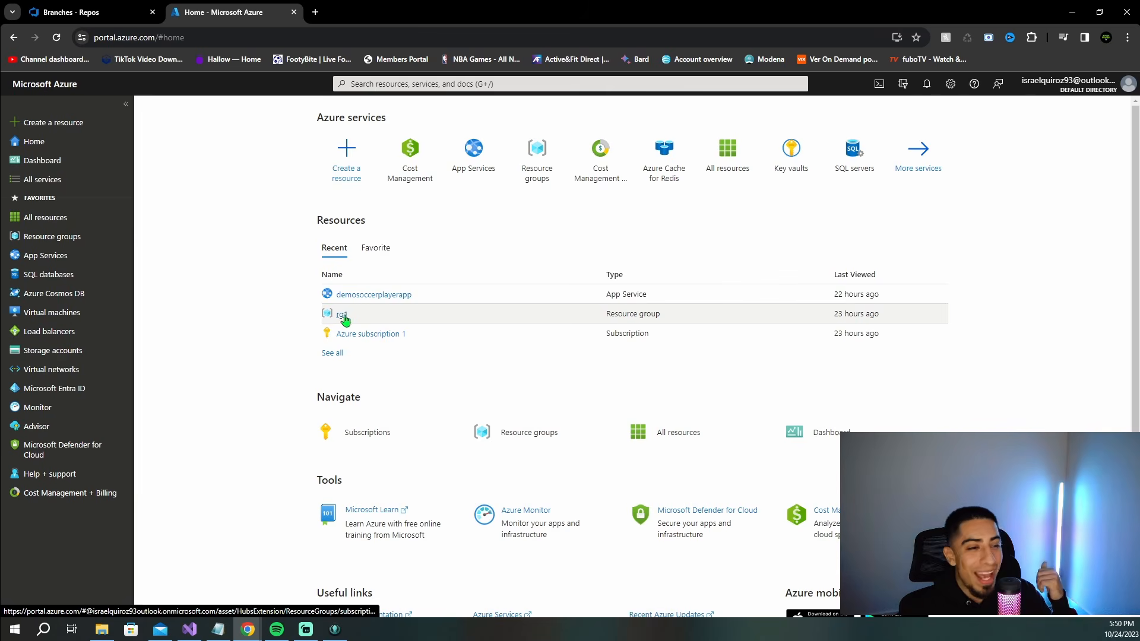
{"action": "left_click", "coordinate": [472, 163]}
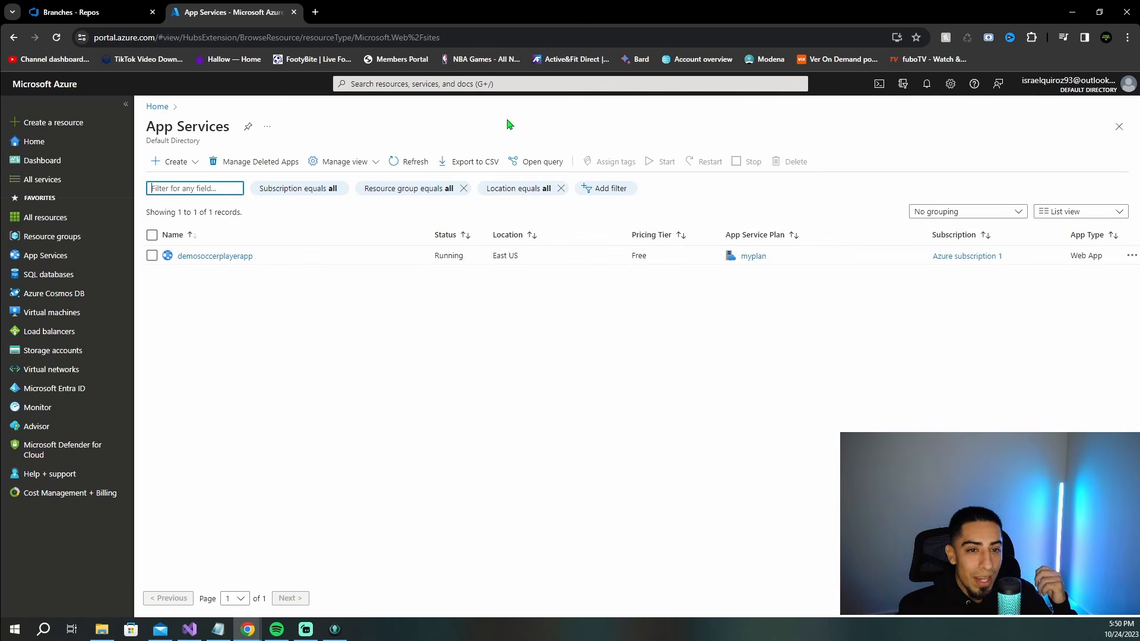
{"action": "left_click", "coordinate": [174, 162]}
{"action": "left_click", "coordinate": [180, 181]}
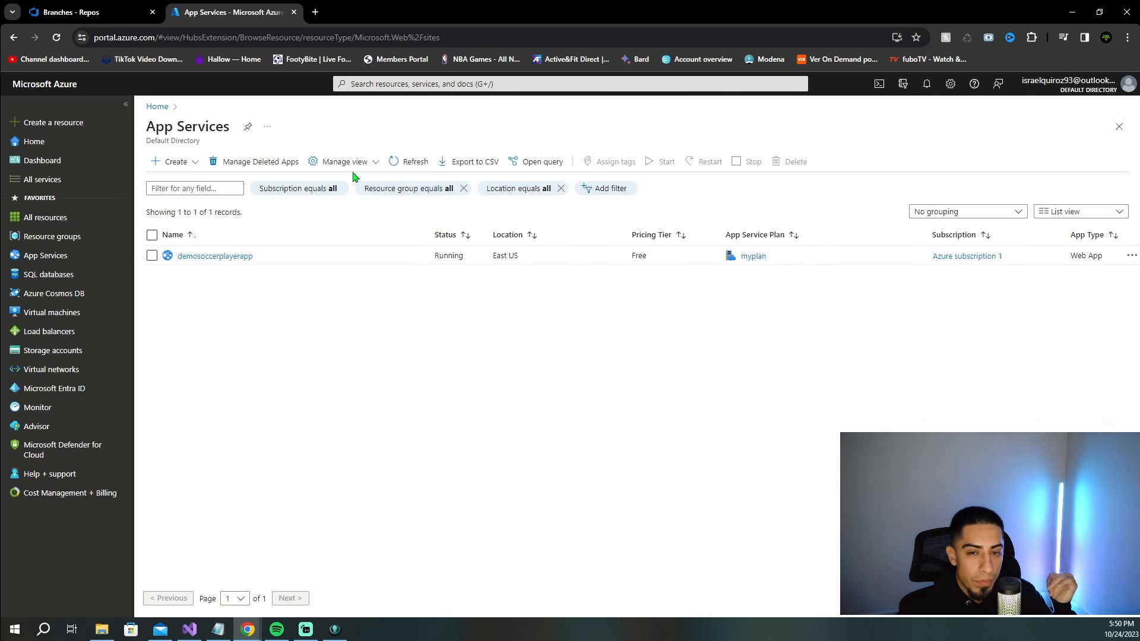
- Assign the new web app to resource group rg1 and name it demosoccerplayerappYT
{"action": "left_click", "coordinate": [394, 309]}
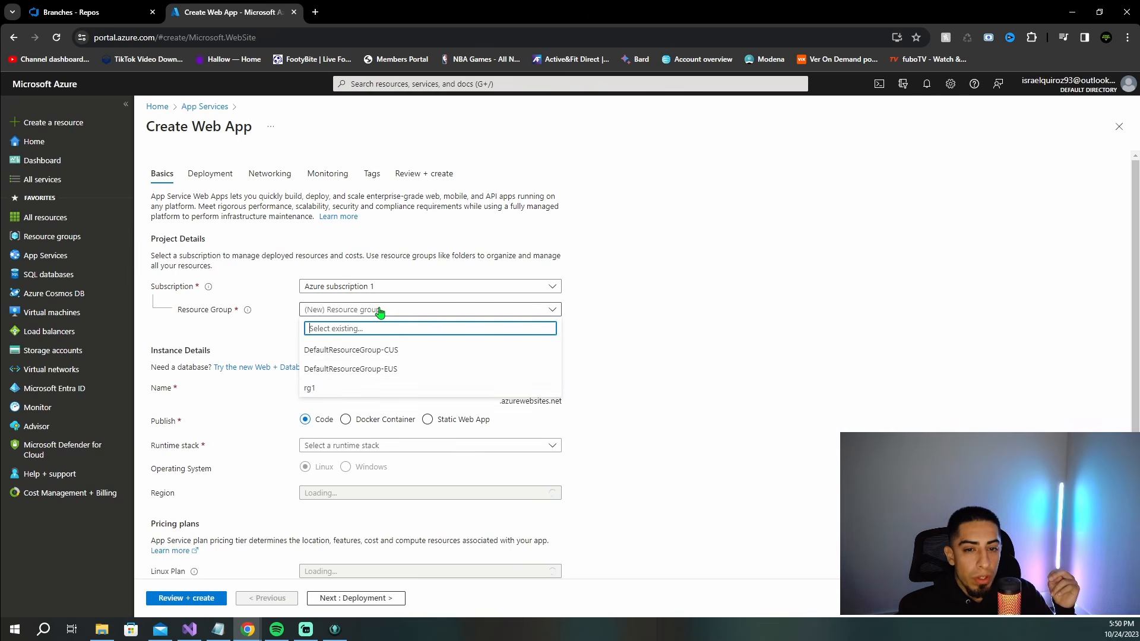
{"action": "left_click", "coordinate": [364, 355]}
{"action": "left_click", "coordinate": [397, 388]}
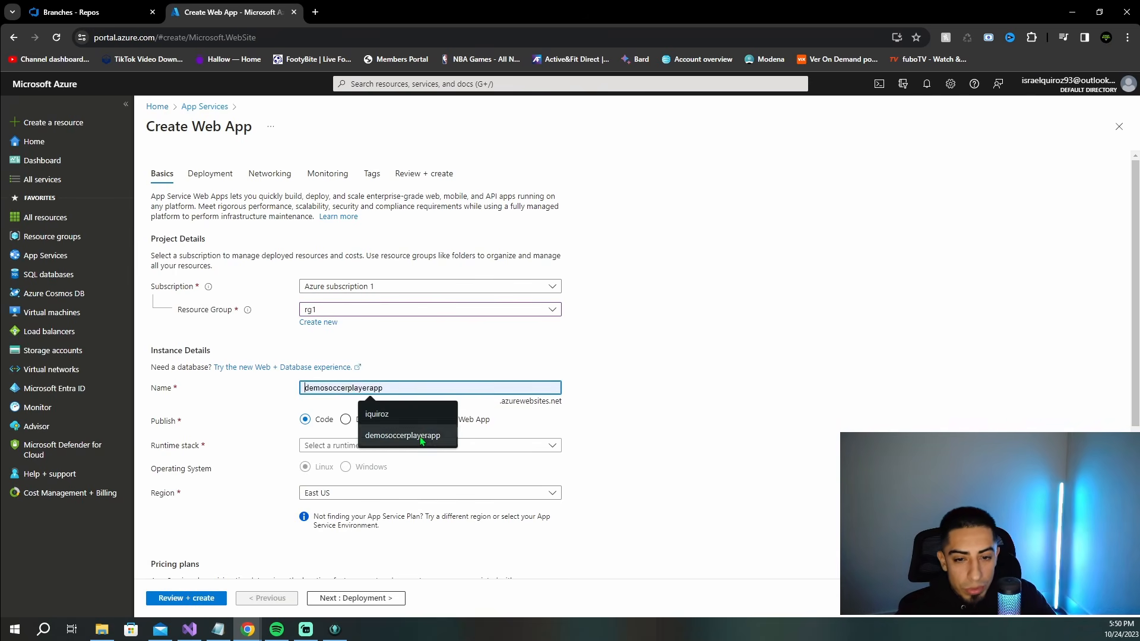
{"action": "left_click", "coordinate": [403, 436]}
{"action": "type", "text": "YT"}
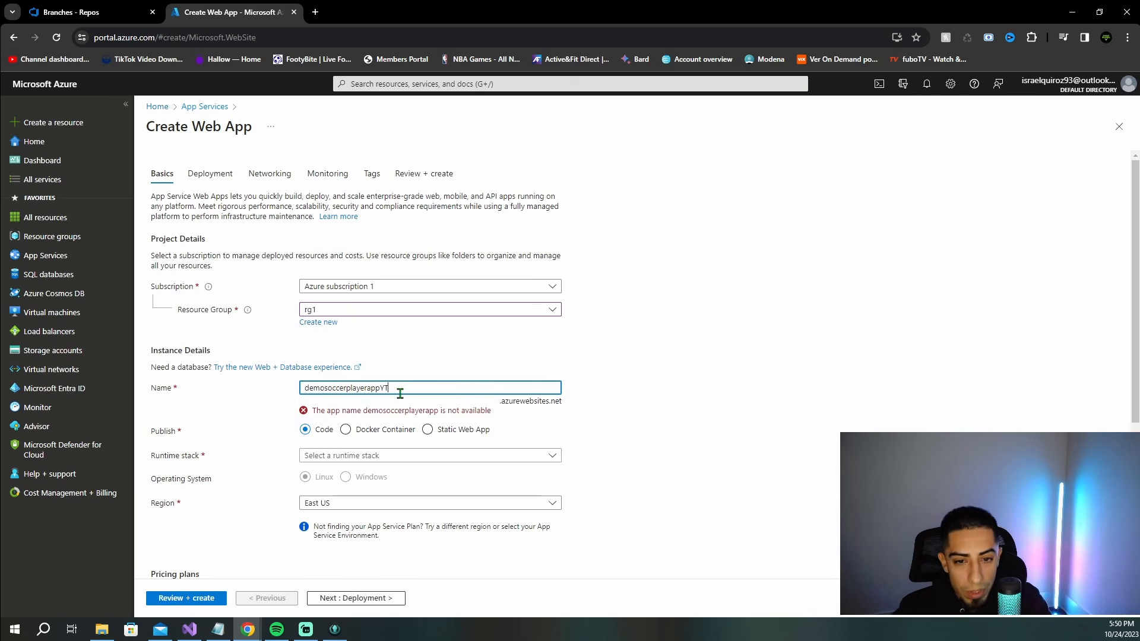
- Set the web app's runtime stack to .NET 7 (STS), keeping East US as the region
{"action": "left_click", "coordinate": [440, 451]}
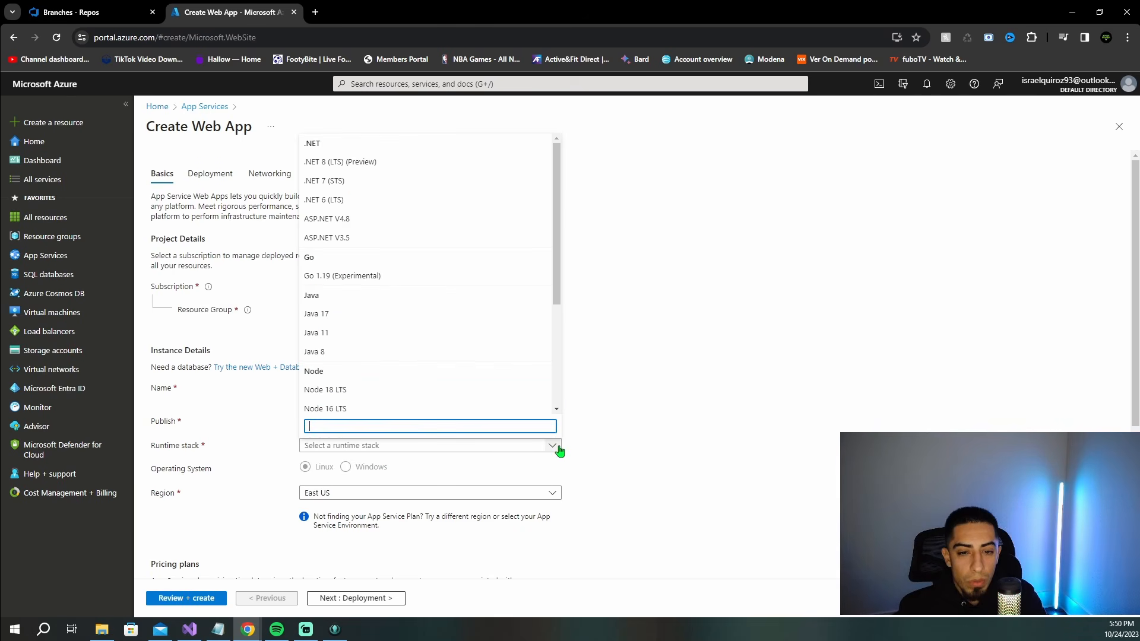
{"action": "left_click", "coordinate": [331, 180]}
{"action": "scroll", "coordinate": [631, 356], "scroll_direction": "down", "scroll_amount": 2}
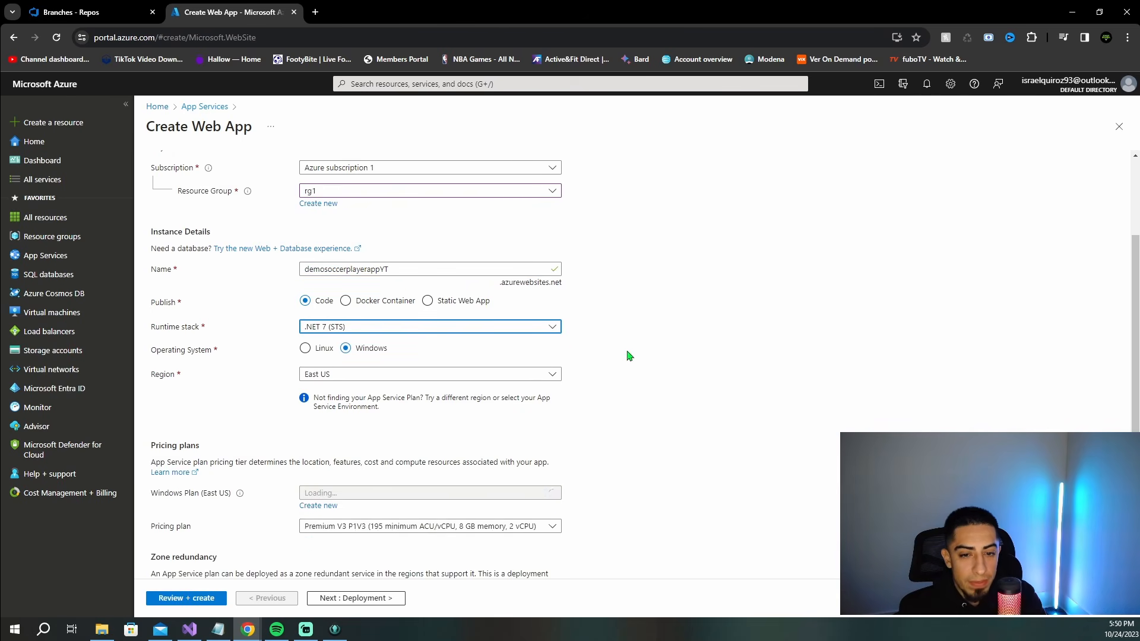
{"action": "left_click", "coordinate": [547, 377]}
{"action": "left_click", "coordinate": [547, 380]}
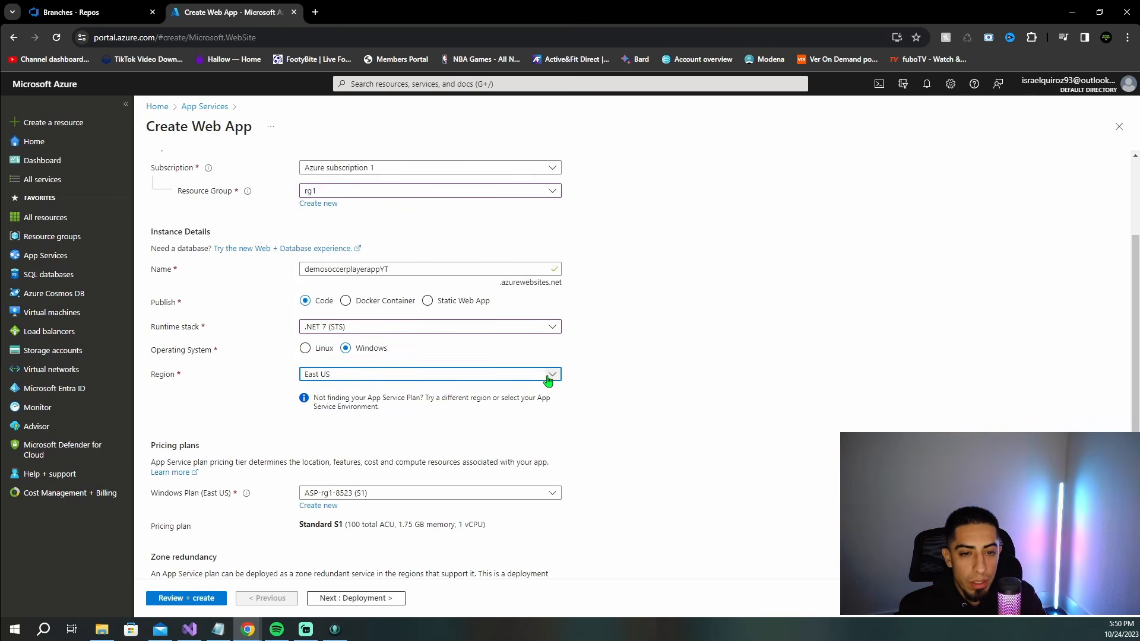
- Select myplan (F1) as the web app's Windows plan in the pricing settings
{"action": "scroll", "coordinate": [594, 398], "scroll_direction": "down", "scroll_amount": 2}
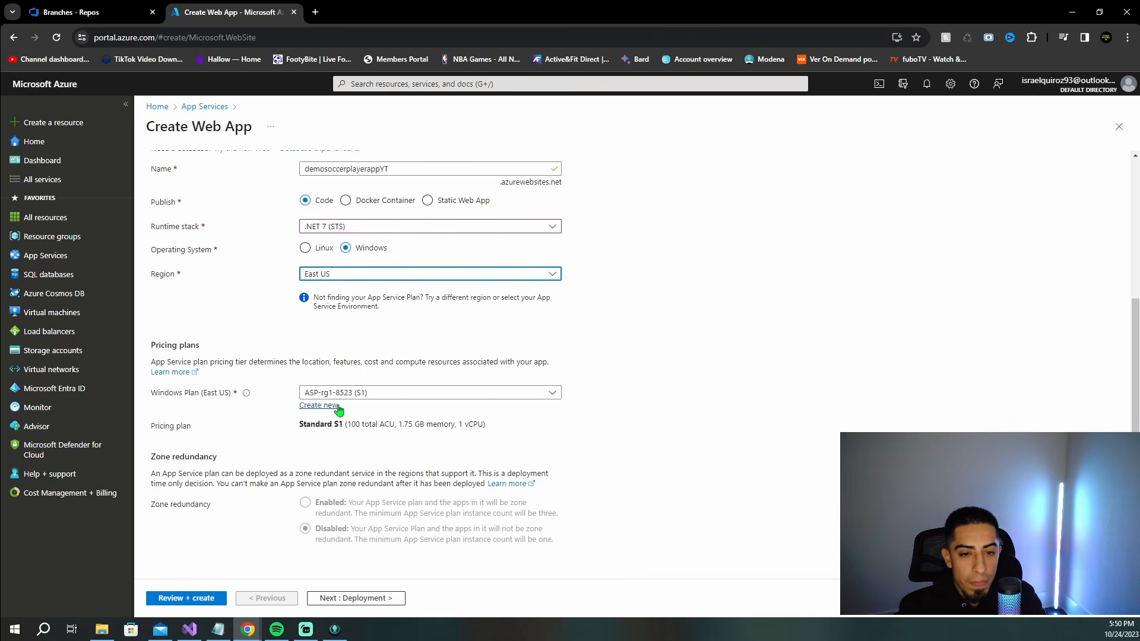
{"action": "left_click", "coordinate": [546, 394]}
{"action": "left_click", "coordinate": [546, 394]}
{"action": "left_click", "coordinate": [545, 397]}
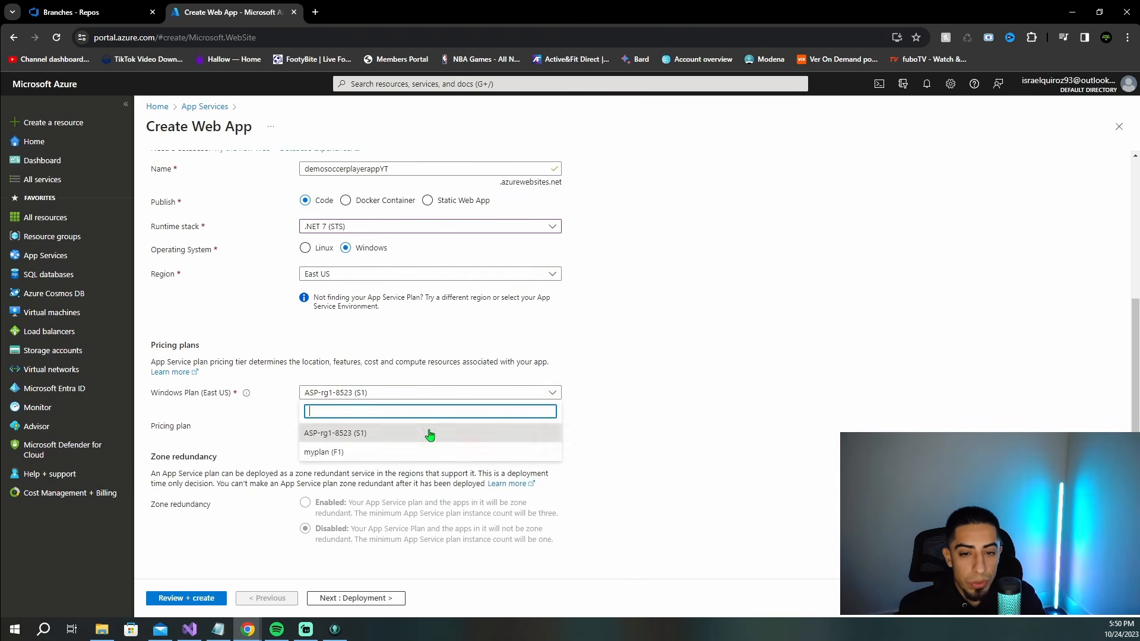
{"action": "left_click", "coordinate": [396, 454]}
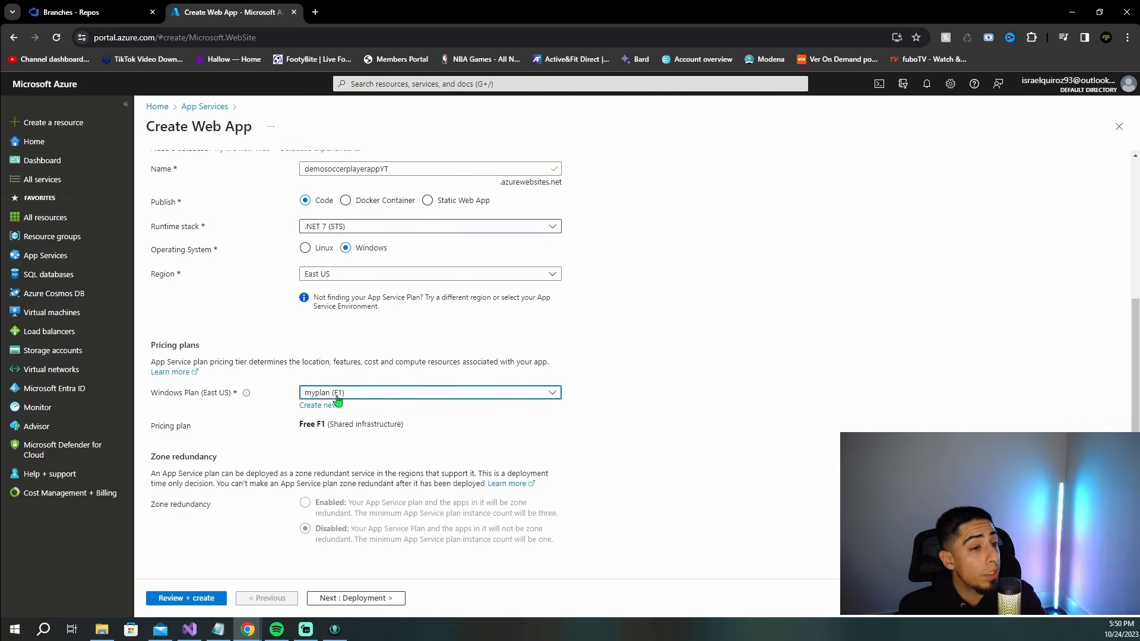
{"action": "left_click_drag", "start_coordinate": [296, 427], "coordinate": [457, 439]}
{"action": "left_click", "coordinate": [473, 430]}
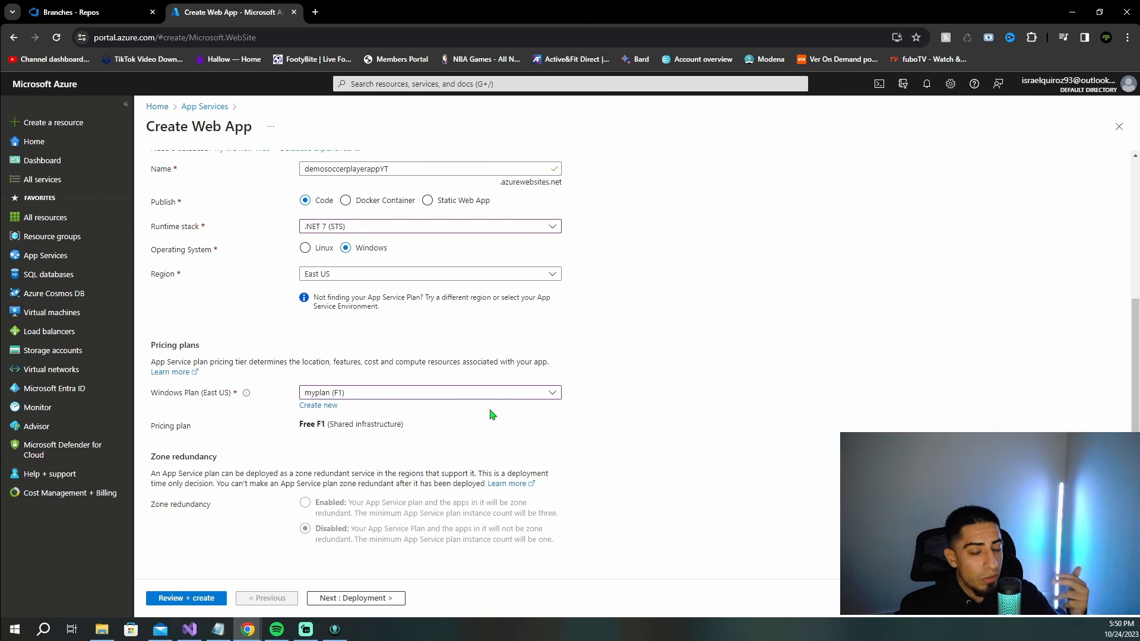
- Review the dev and master branches in Azure DevOps, and return to the web app creation form in the Azure portal
{"action": "left_click", "coordinate": [89, 12]}
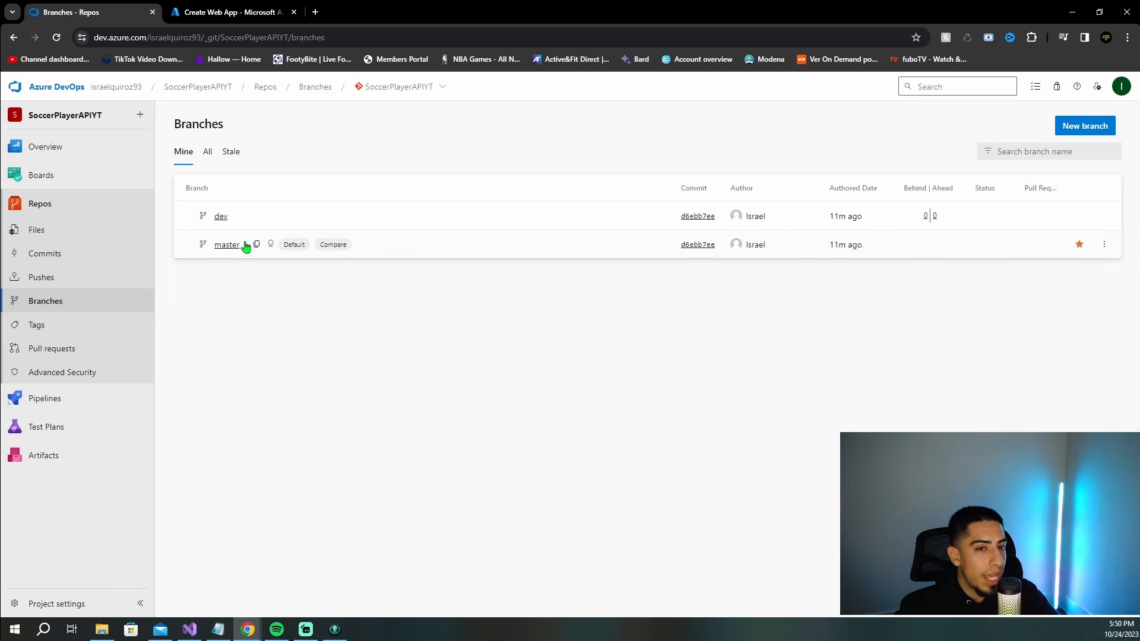
{"action": "left_click", "coordinate": [237, 8]}
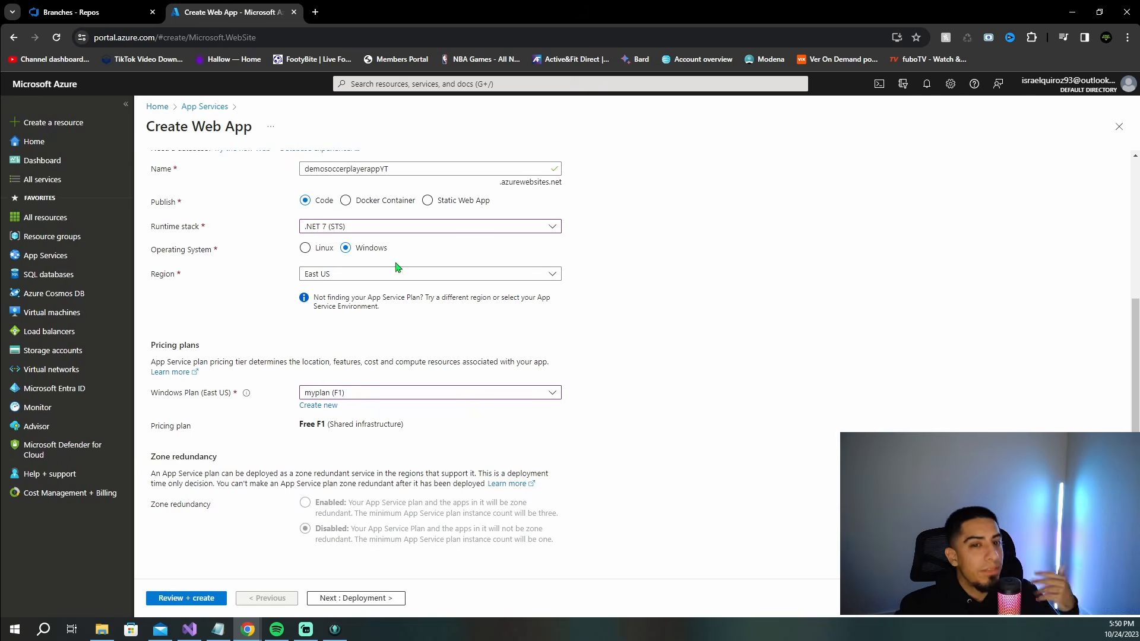
{"action": "left_click", "coordinate": [114, 5]}
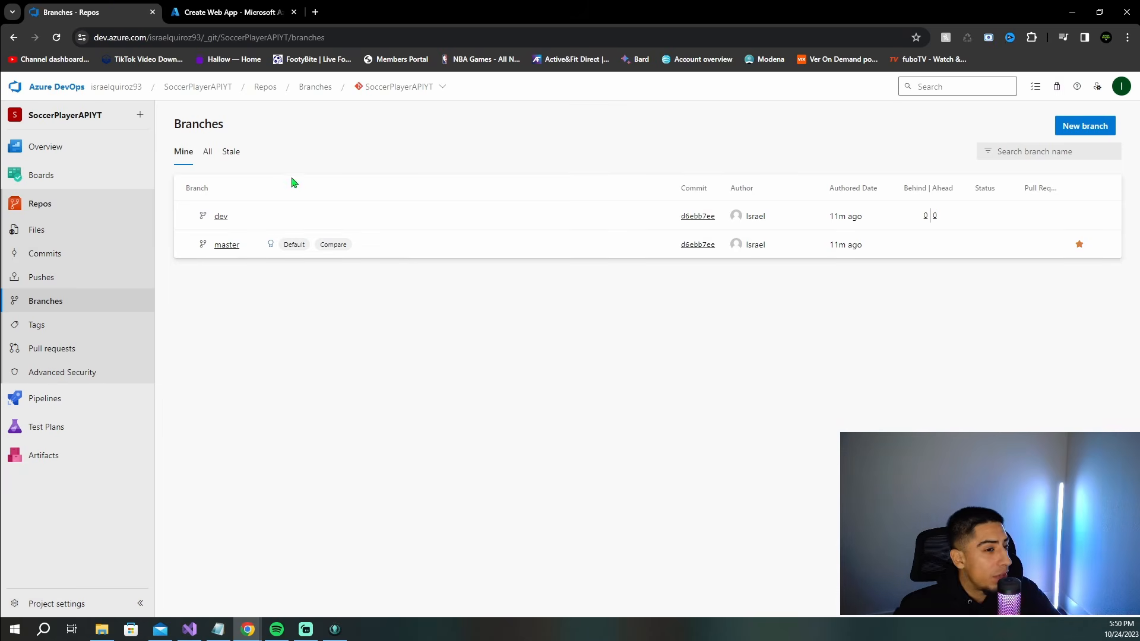
{"action": "left_click", "coordinate": [232, 12]}
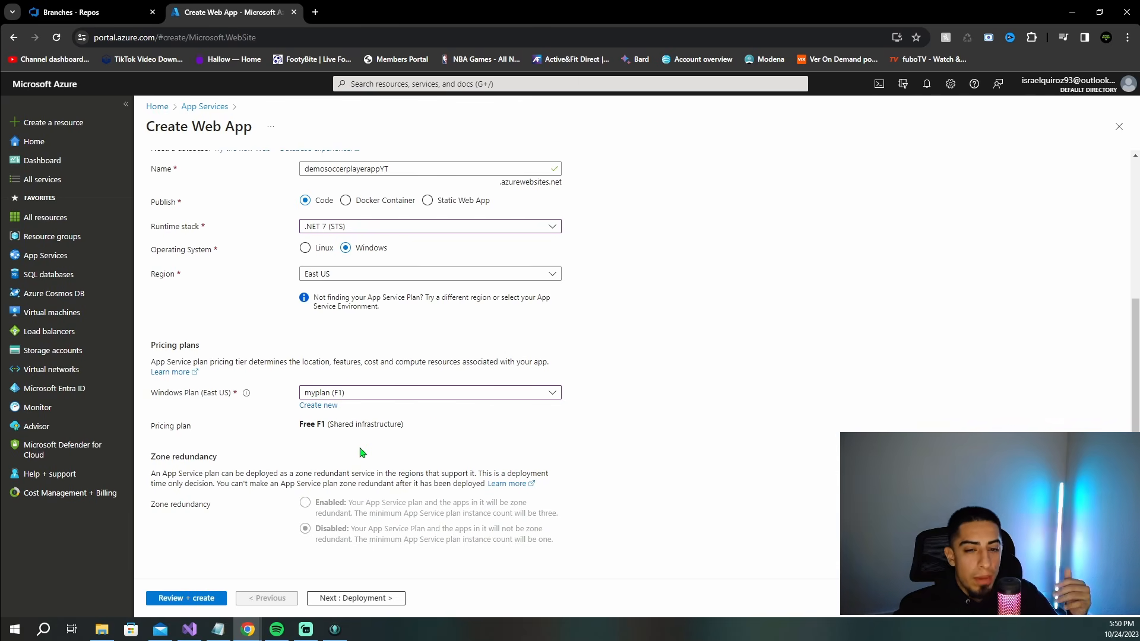
- Review and create the web app, check its default domain site, and return to its overview in the portal
{"action": "left_click", "coordinate": [206, 599]}
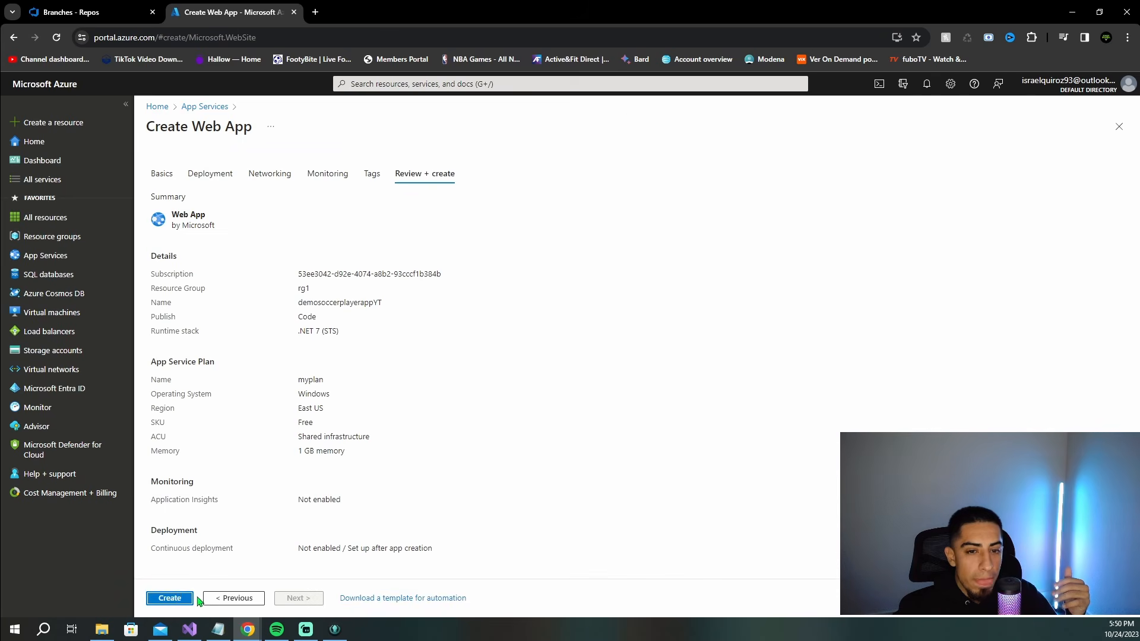
{"action": "left_click", "coordinate": [183, 599]}
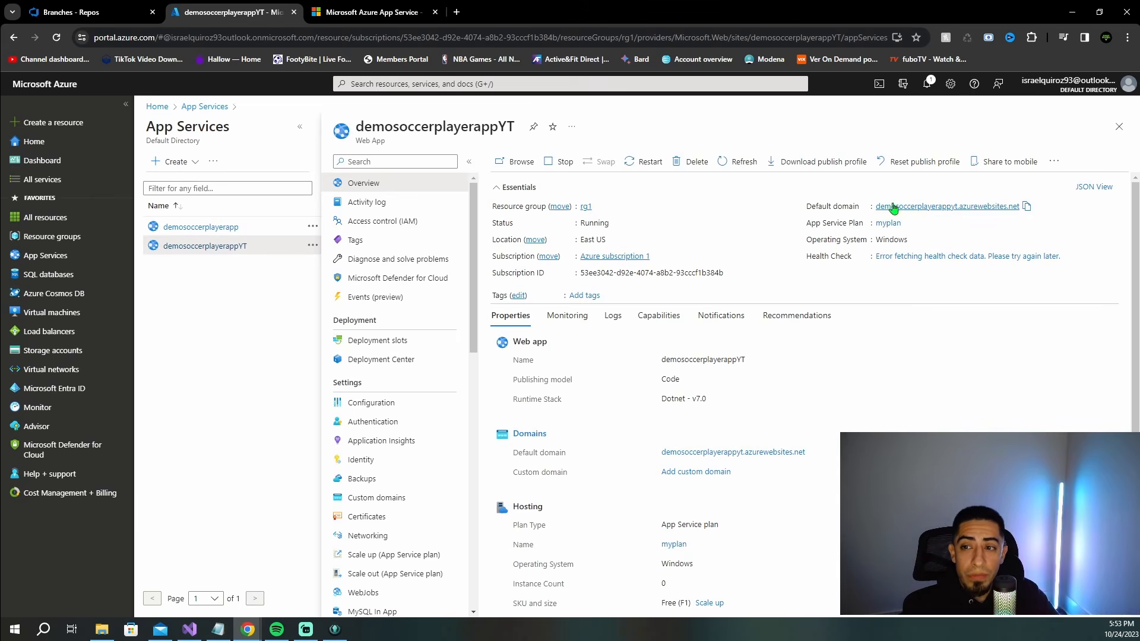
{"action": "left_click", "coordinate": [929, 207]}
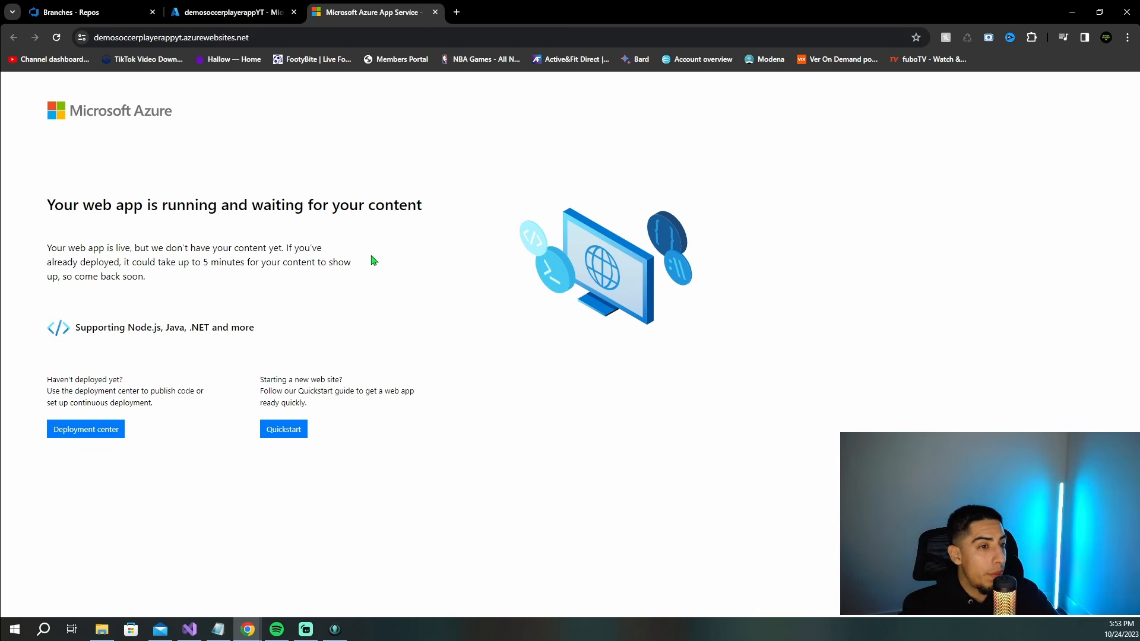
{"action": "left_click", "coordinate": [228, 12]}
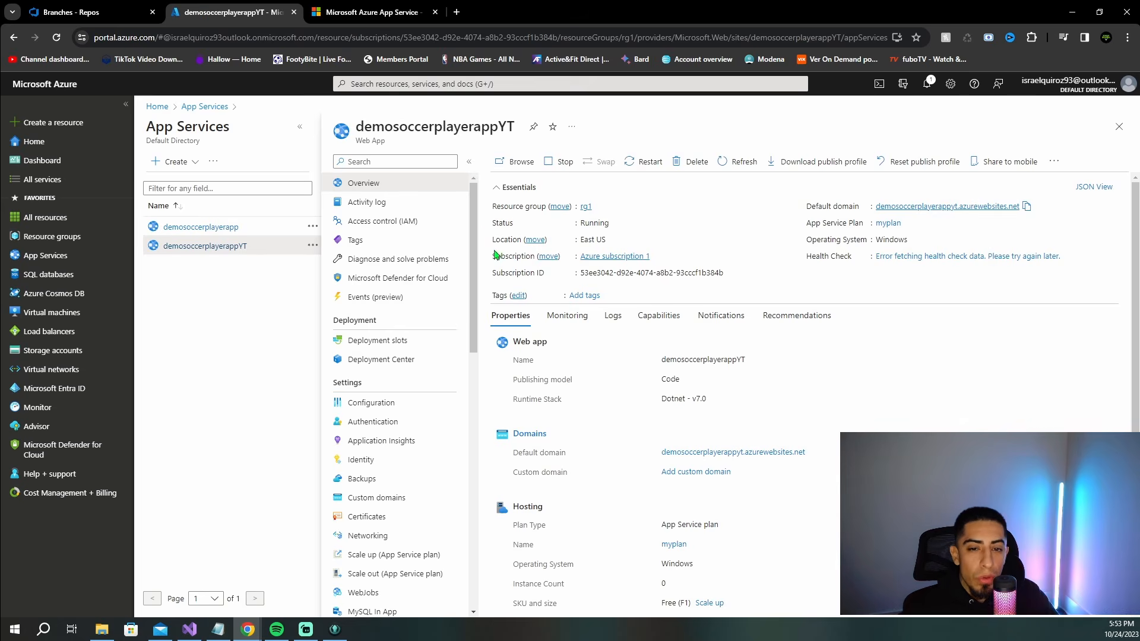
- Examine the Deployment slots page of demosoccerplayerappYT alongside the repository's branches in Azure DevOps
{"action": "left_click", "coordinate": [380, 342]}
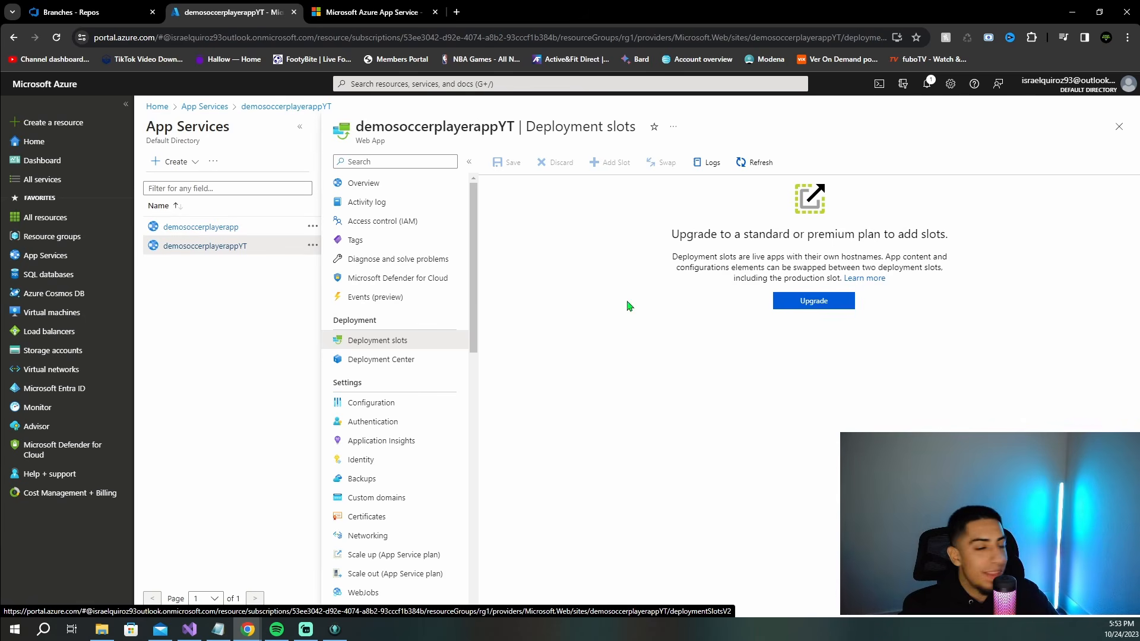
{"action": "left_click", "coordinate": [355, 5]}
{"action": "left_click", "coordinate": [238, 12]}
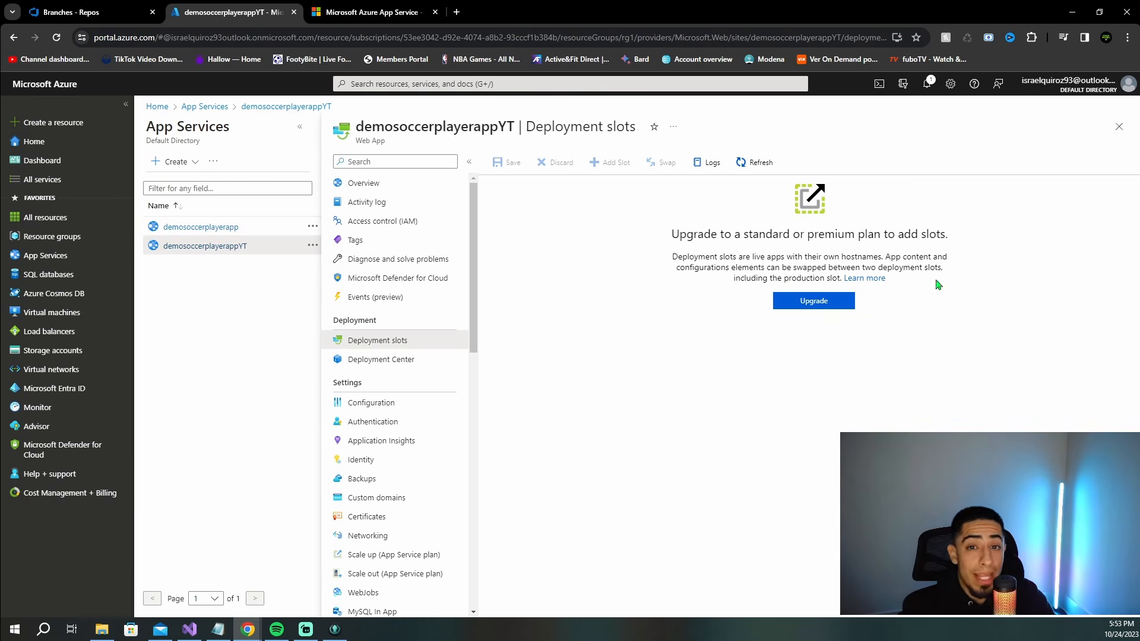
{"action": "left_click", "coordinate": [89, 12]}
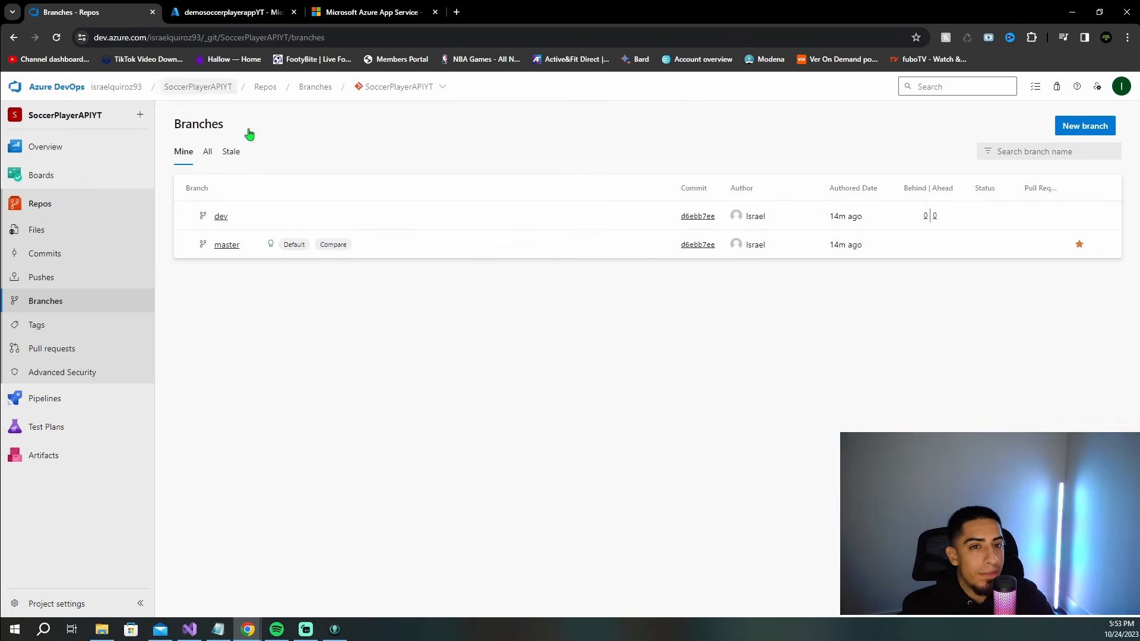
{"action": "left_click", "coordinate": [211, 8]}
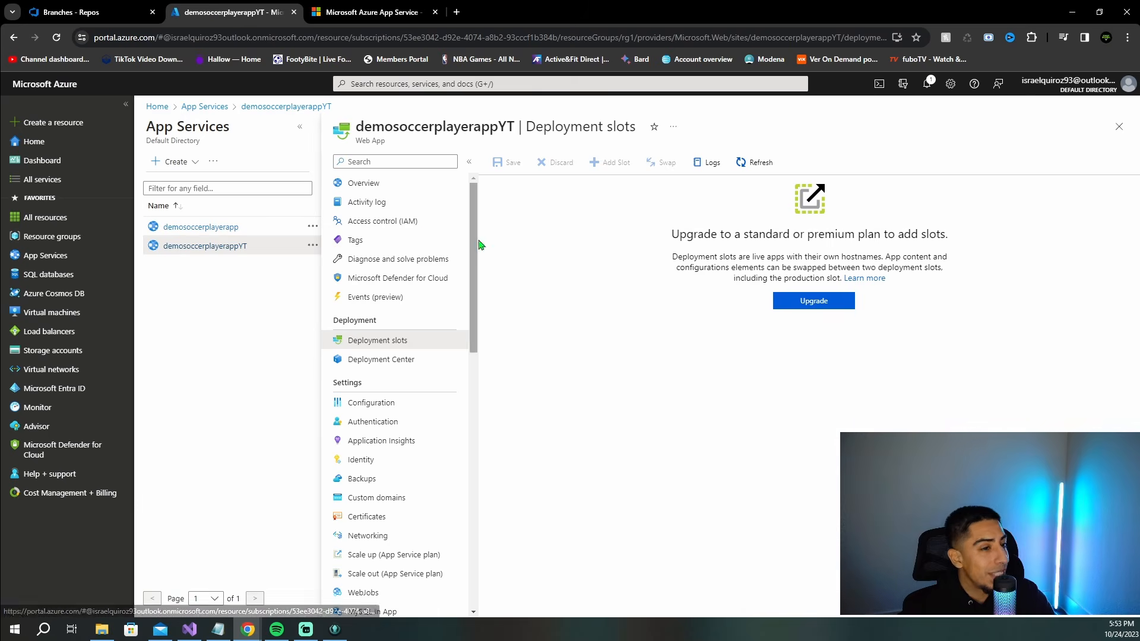
- Switch to Azure DevOps and review the minimum-reviewers policy of the main branch in the SoccerPlayerAPI repository
{"action": "left_click", "coordinate": [82, 6]}
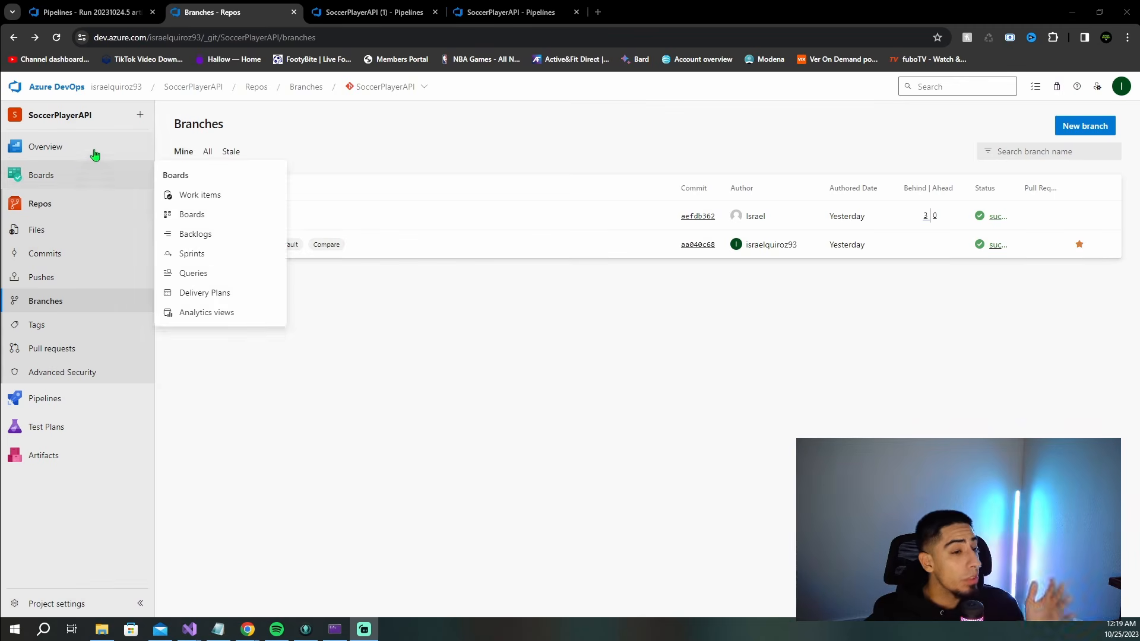
{"action": "left_click", "coordinate": [422, 88]}
{"action": "left_click", "coordinate": [664, 134]}
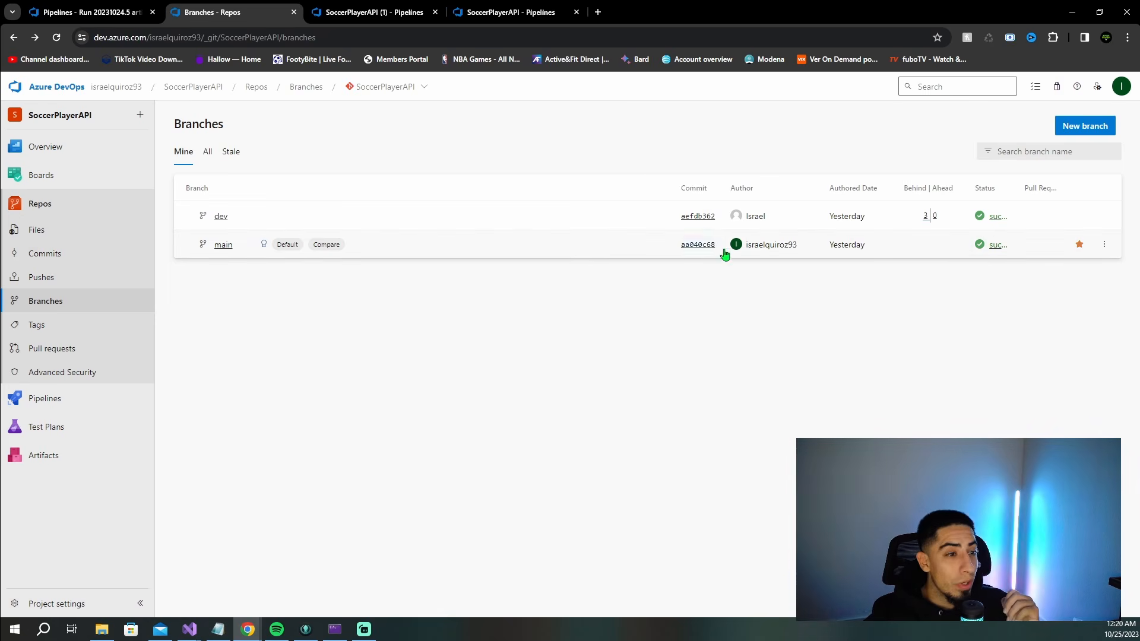
{"action": "left_click", "coordinate": [1104, 246]}
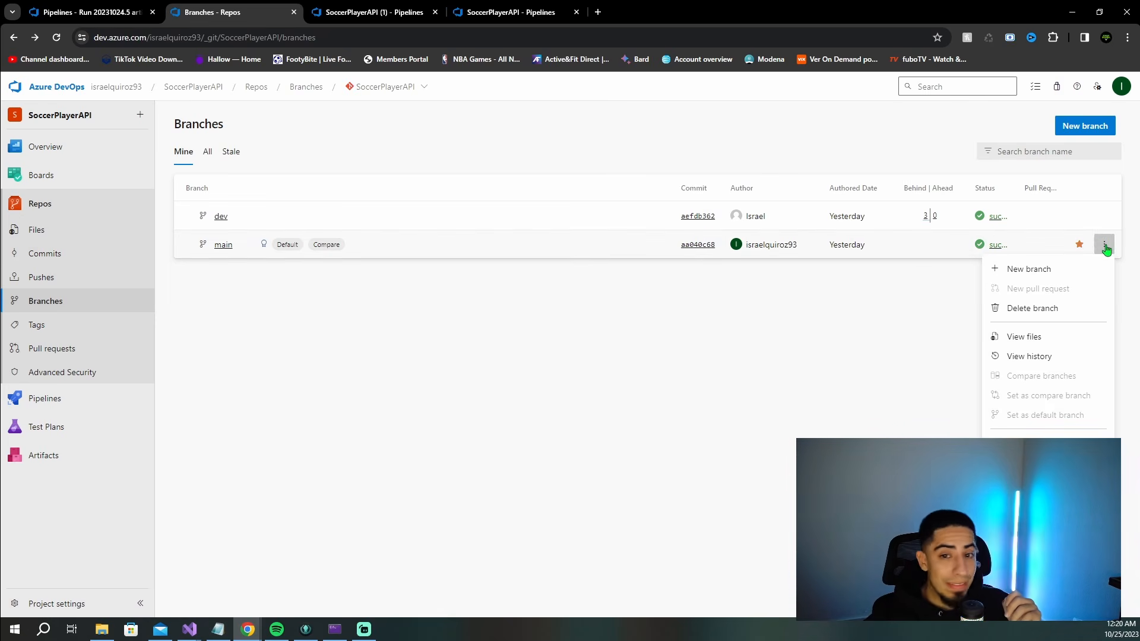
{"action": "left_click", "coordinate": [1039, 448]}
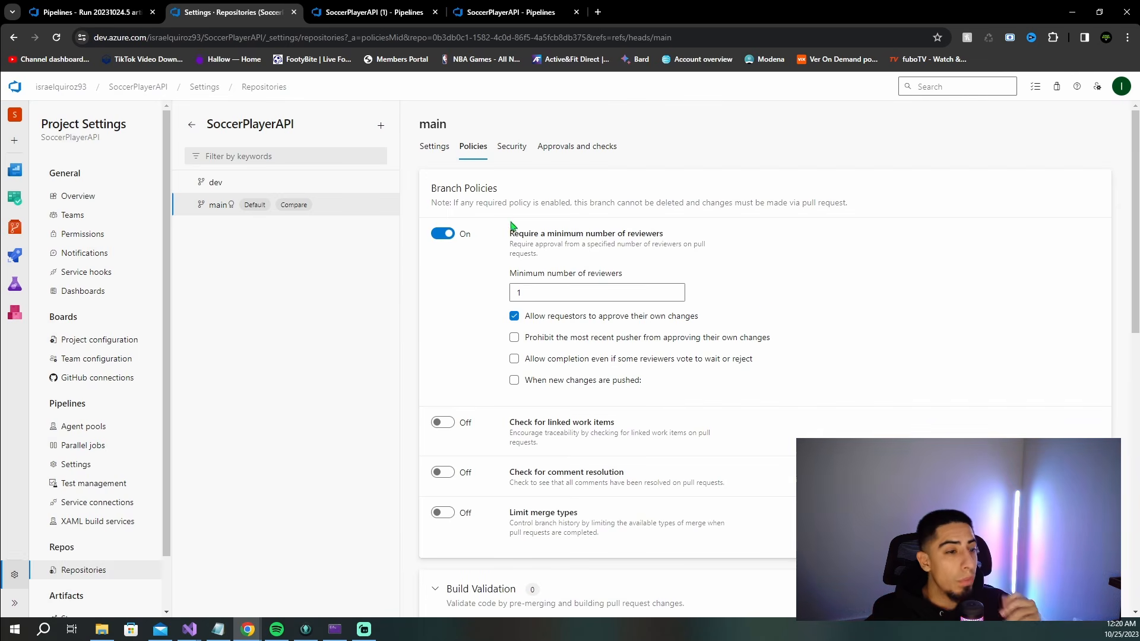
{"action": "left_click", "coordinate": [443, 234]}
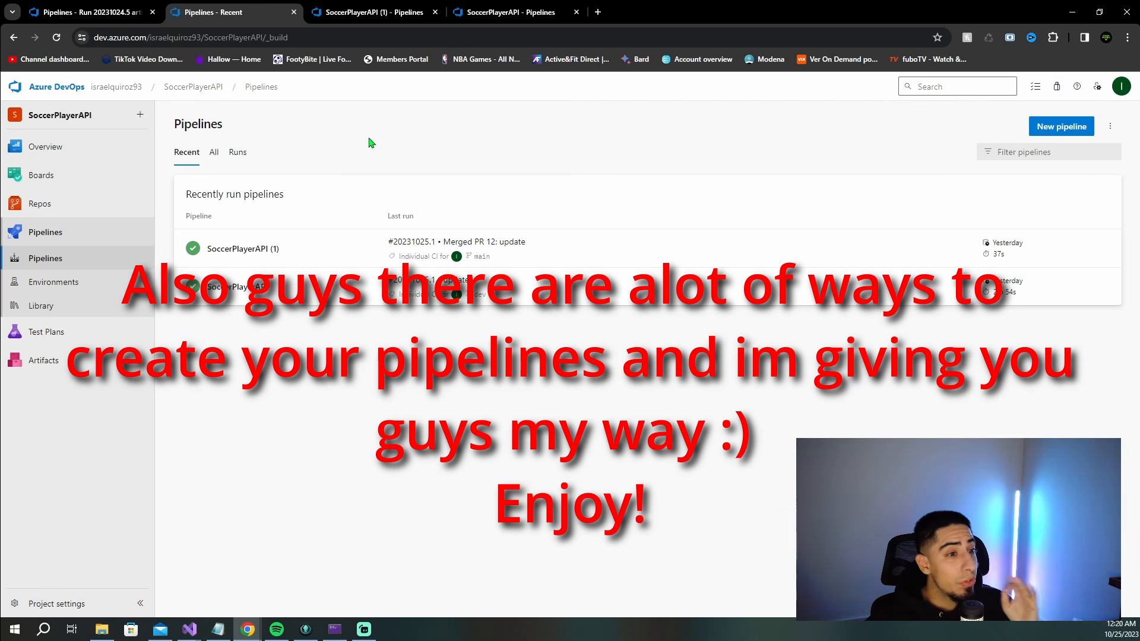
- Create a new pipeline from the SoccerPlayerAPI repository in Azure Repos Git, using the Starter pipeline template
{"action": "left_click", "coordinate": [1067, 130]}
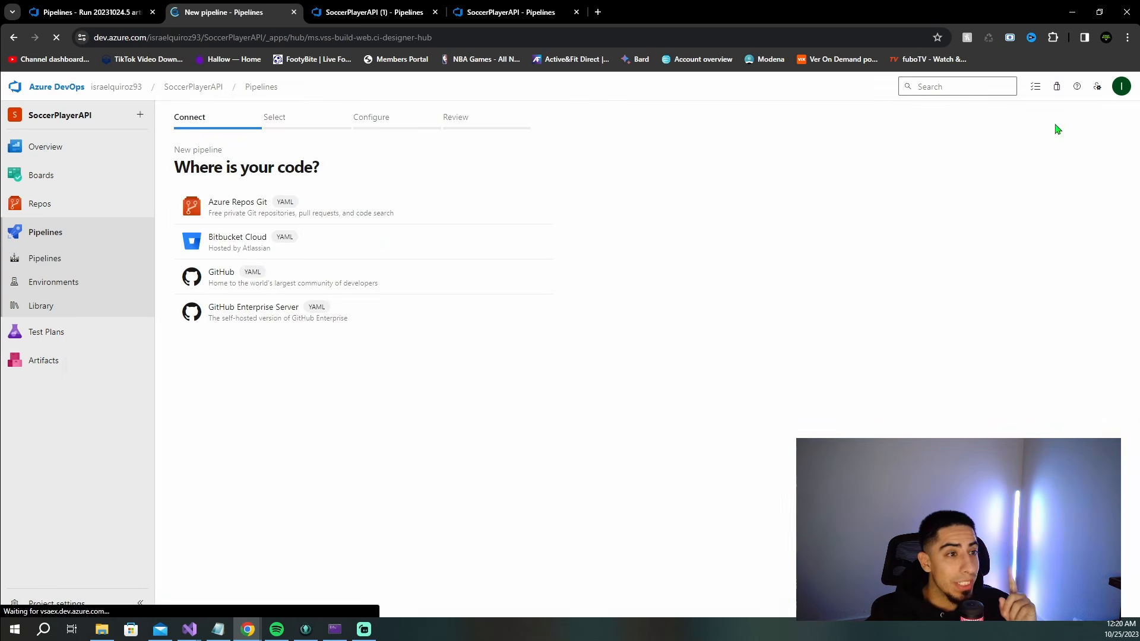
{"action": "left_click", "coordinate": [288, 209]}
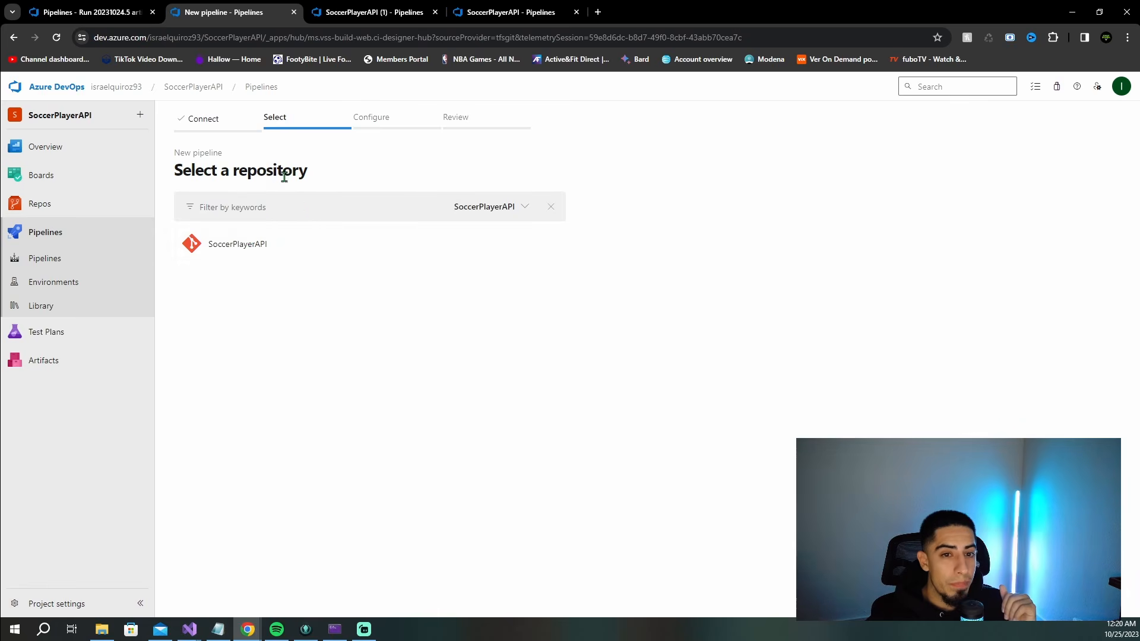
{"action": "left_click", "coordinate": [255, 244]}
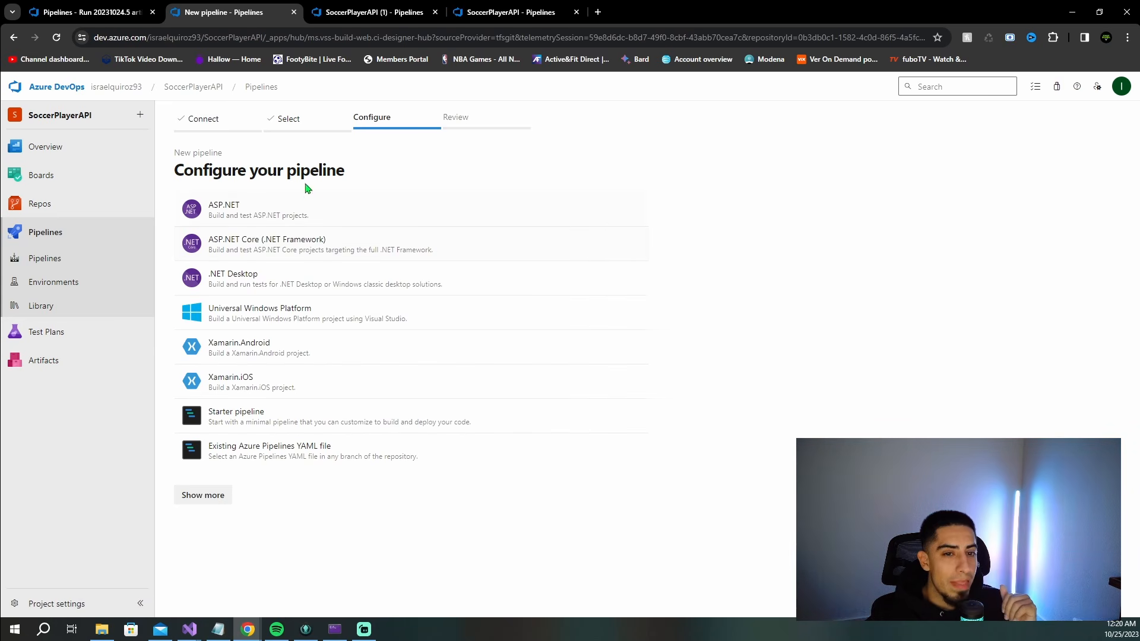
{"action": "left_click", "coordinate": [221, 501]}
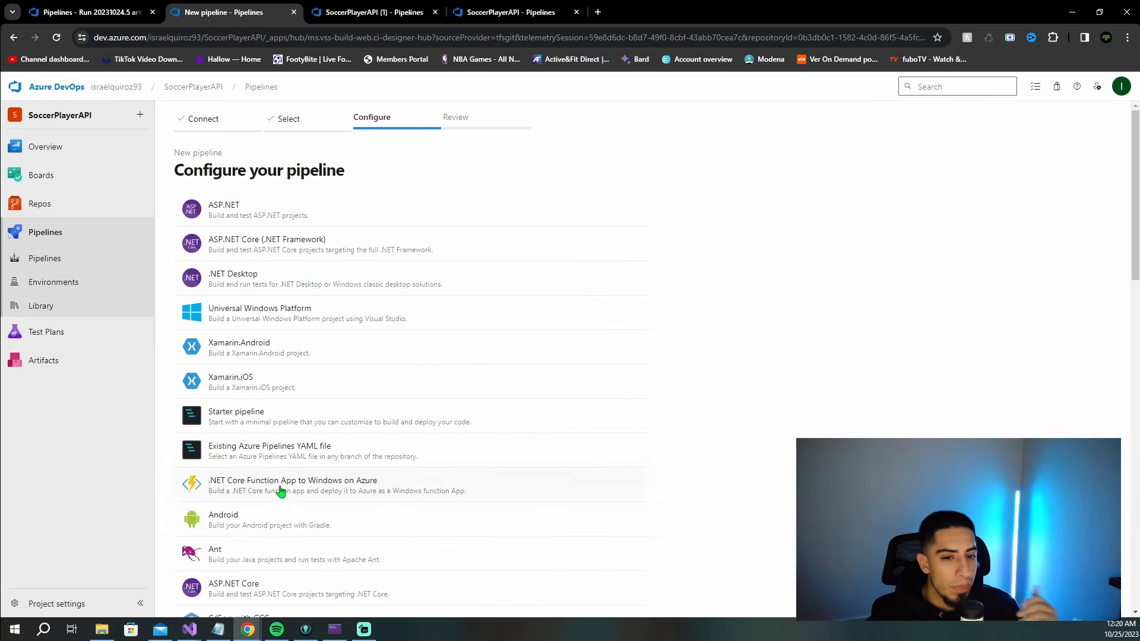
{"action": "left_click", "coordinate": [256, 419]}
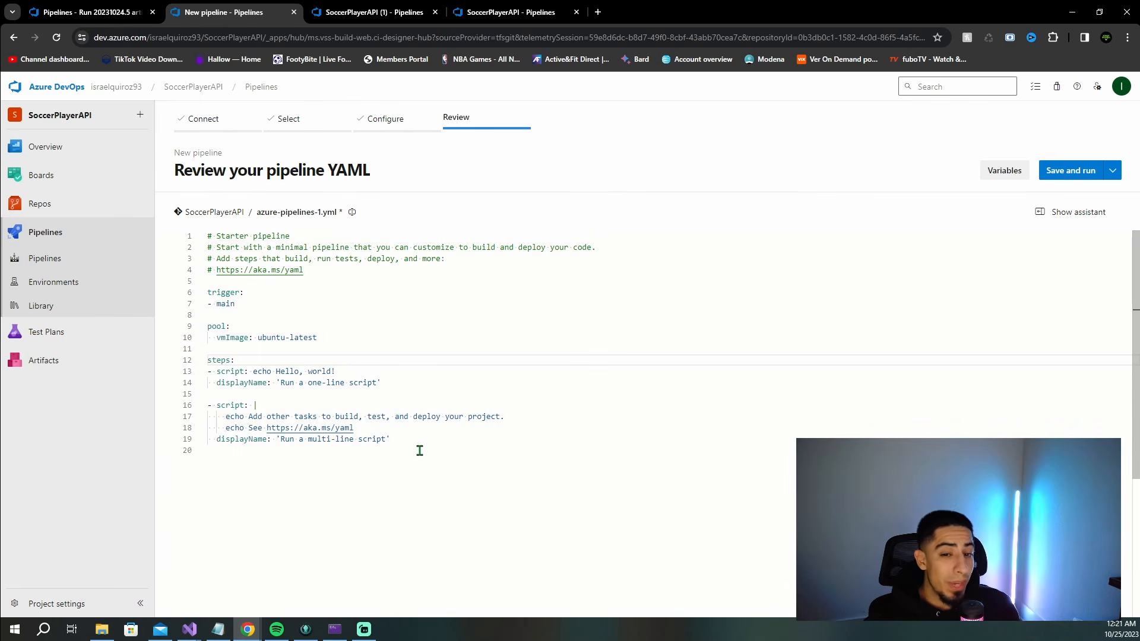
- Replace the entire starter YAML in azure-pipelines-1.yml with the placeholder text /// and check the available save options
{"action": "left_click_drag", "start_coordinate": [419, 450], "coordinate": [164, 208]}
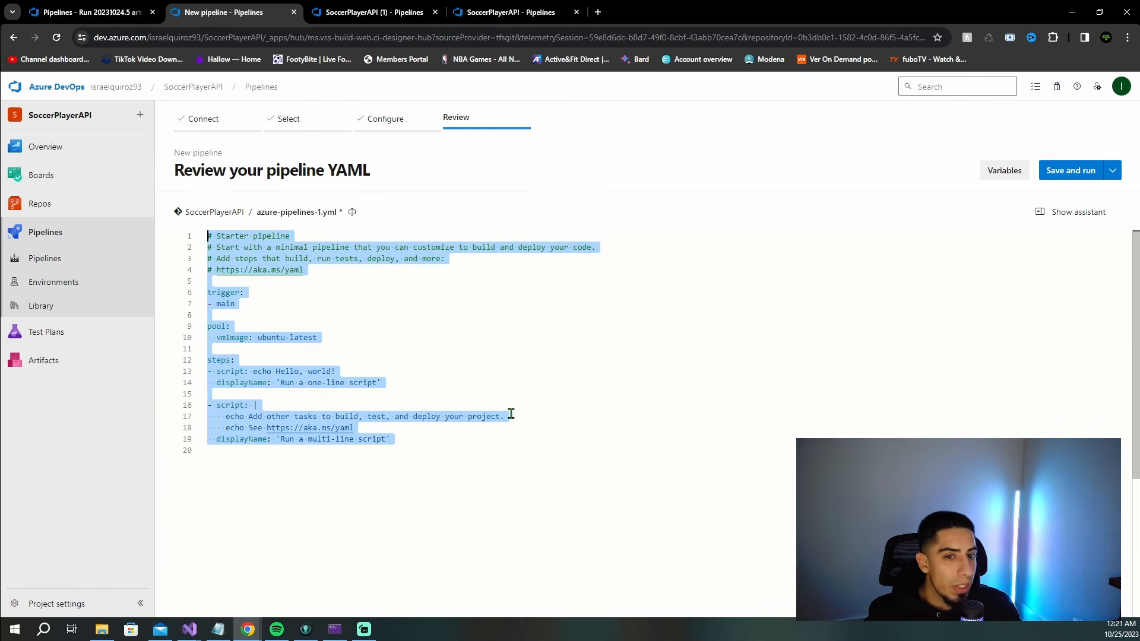
{"action": "key", "text": "BackSpace"}
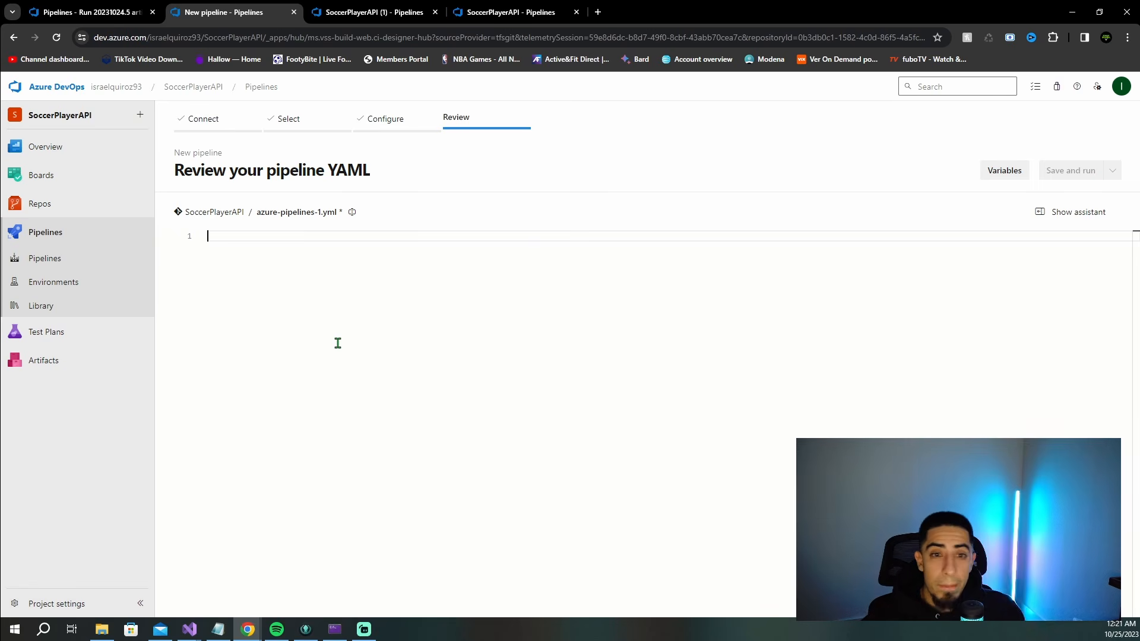
{"action": "type", "text": "///"}
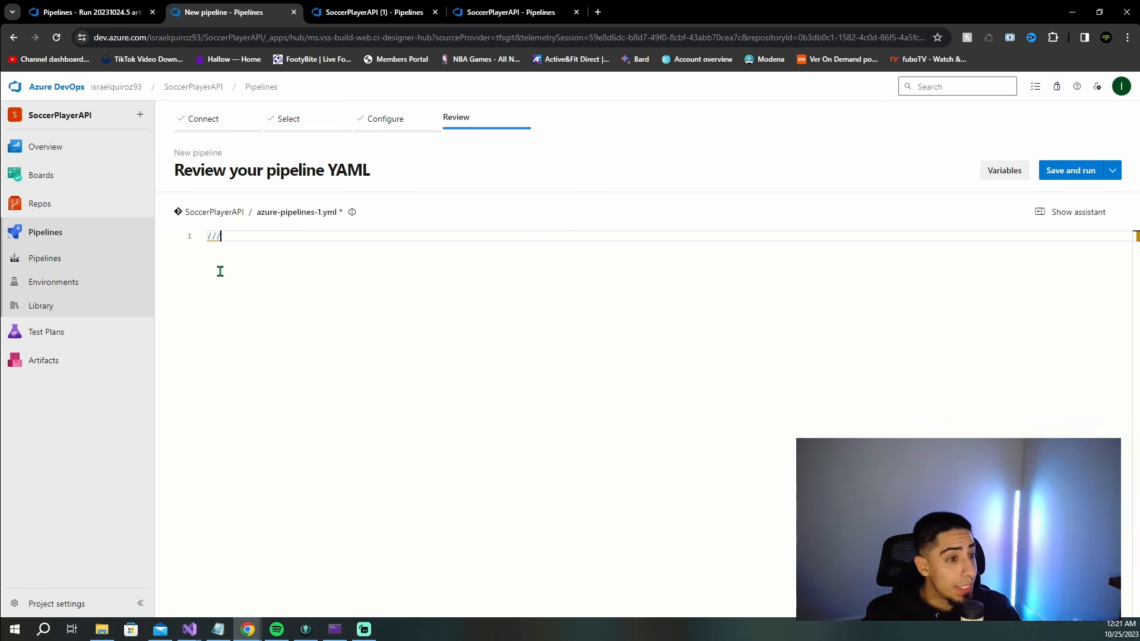
{"action": "left_click", "coordinate": [1112, 171]}
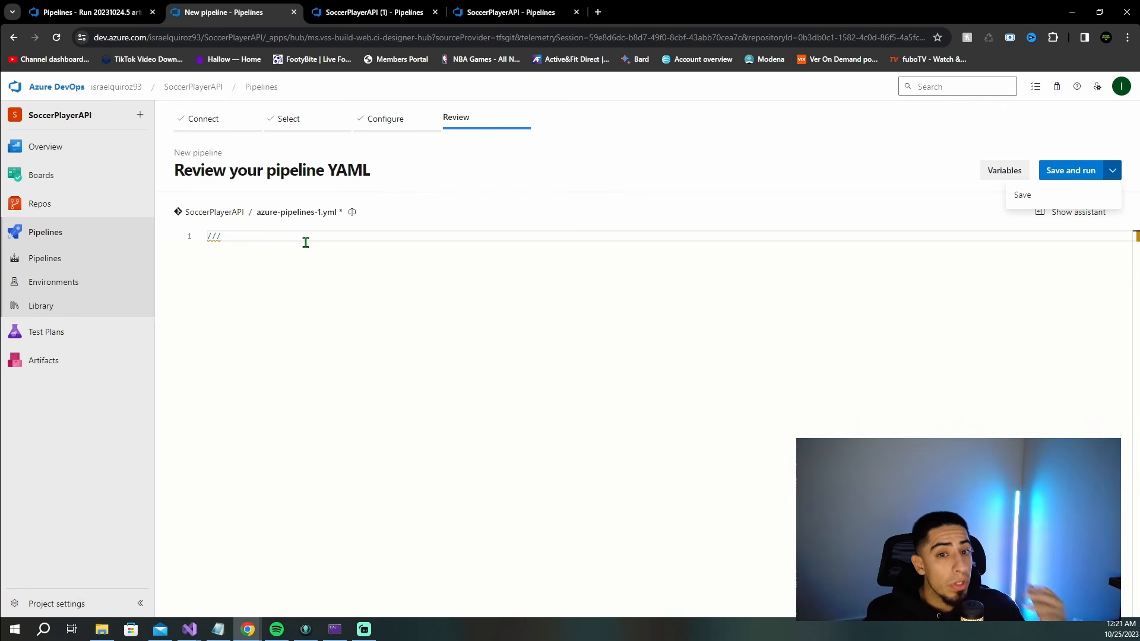
{"action": "left_click", "coordinate": [287, 237]}
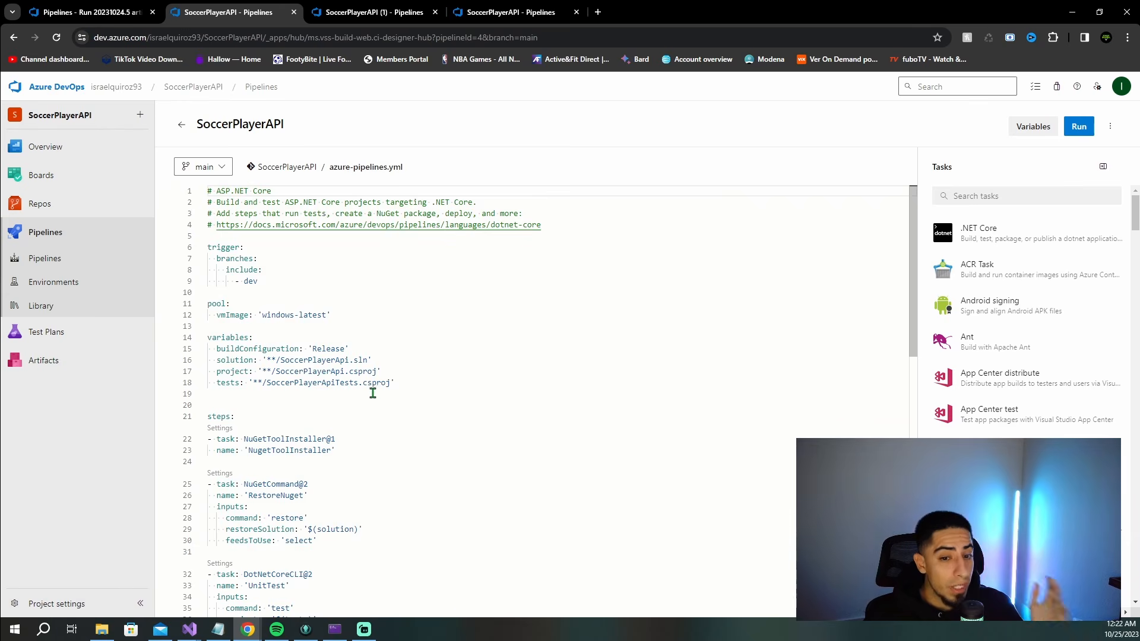
- Examine the azure-pipelines.yml code of the SoccerPlayerAPI pipeline and look through the available pipeline tasks
{"action": "scroll", "coordinate": [373, 393], "scroll_direction": "down", "scroll_amount": 8}
{"action": "scroll", "coordinate": [372, 393], "scroll_direction": "up", "scroll_amount": 7}
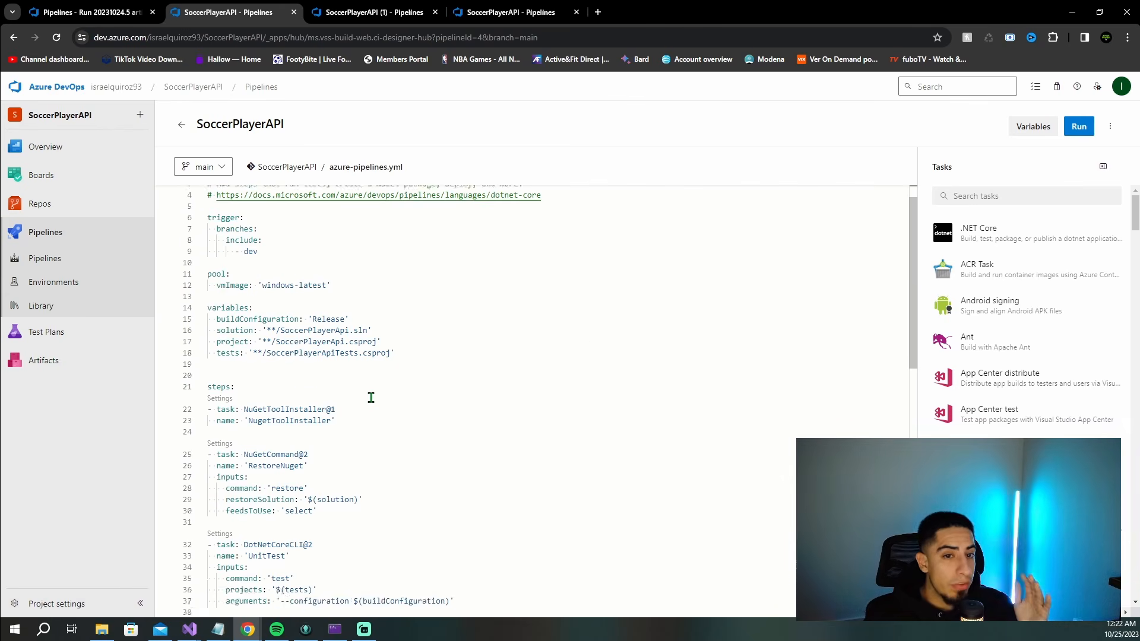
{"action": "scroll", "coordinate": [371, 398], "scroll_direction": "up", "scroll_amount": 1}
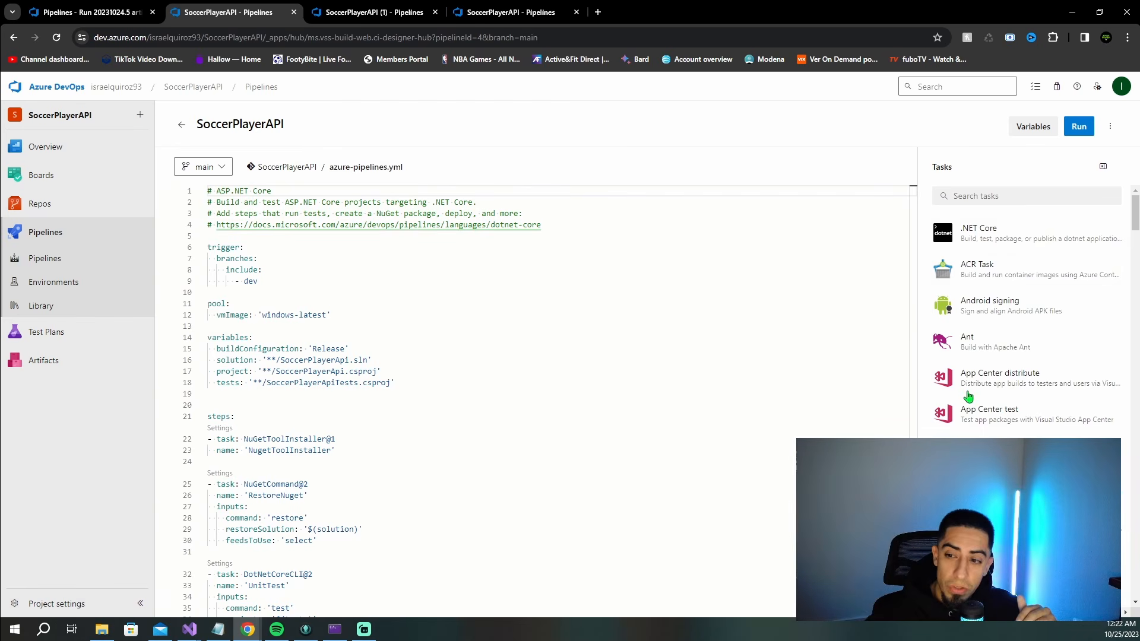
{"action": "scroll", "coordinate": [1015, 374], "scroll_direction": "down", "scroll_amount": 5}
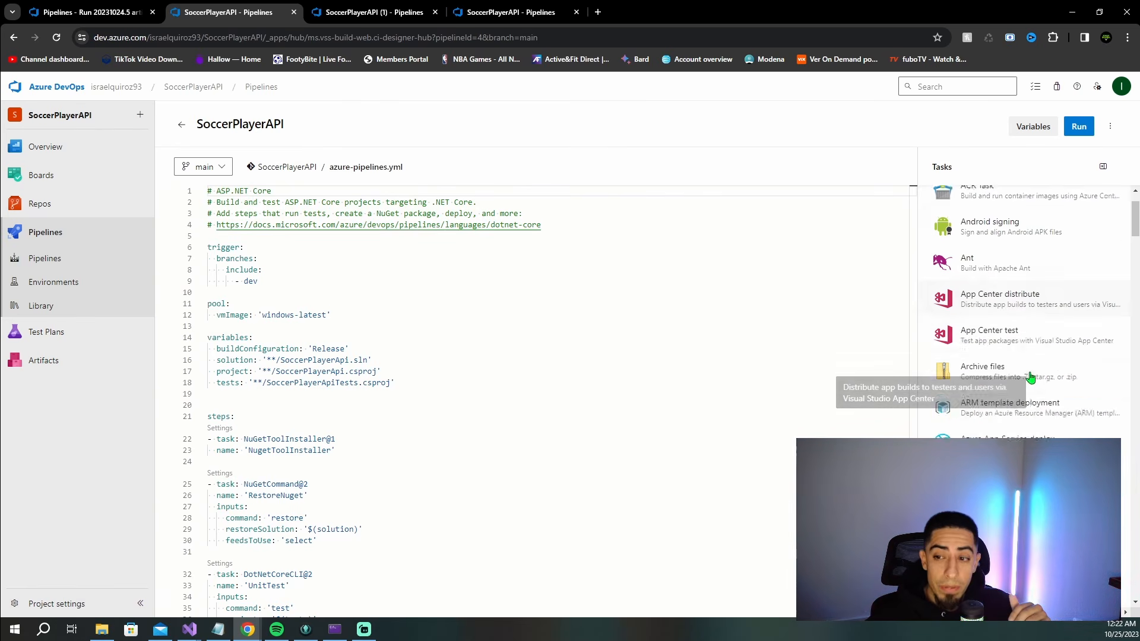
{"action": "scroll", "coordinate": [1029, 377], "scroll_direction": "up", "scroll_amount": 3}
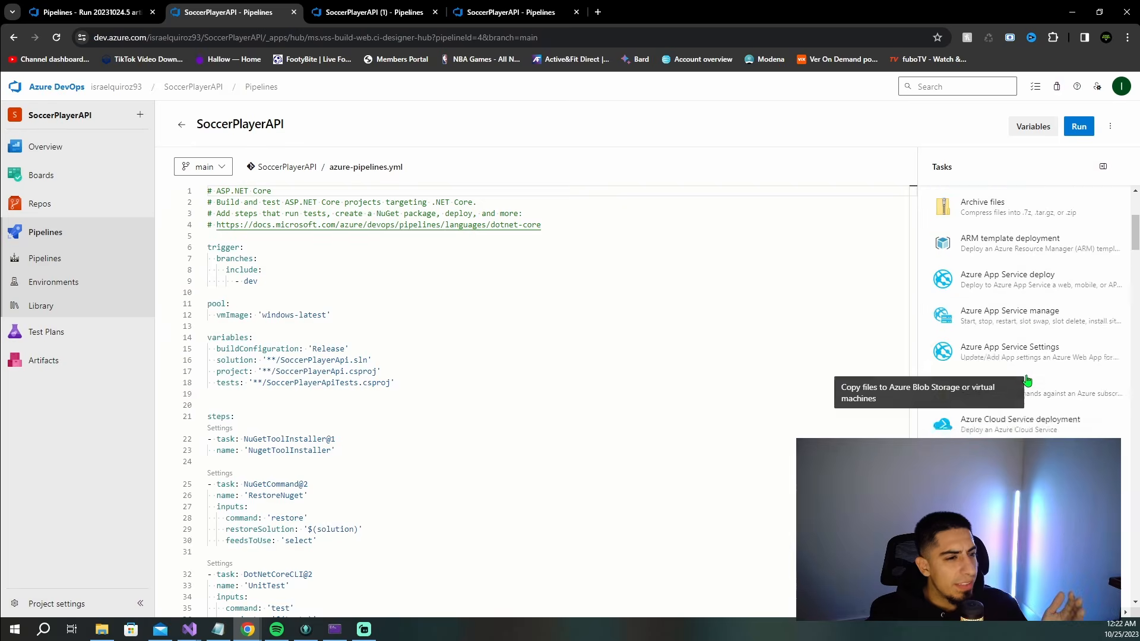
{"action": "scroll", "coordinate": [1027, 380], "scroll_direction": "up", "scroll_amount": 2}
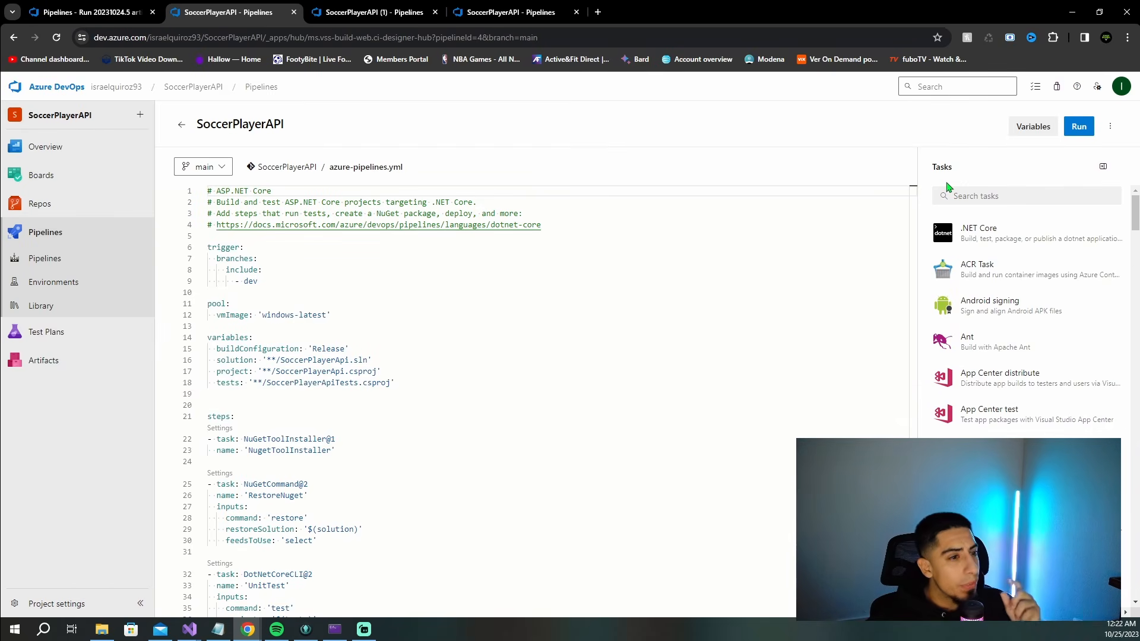
- Choose the .NET Core task, set its command to test, and compare it with the UnitTest task in the YAML
{"action": "left_click", "coordinate": [1004, 243]}
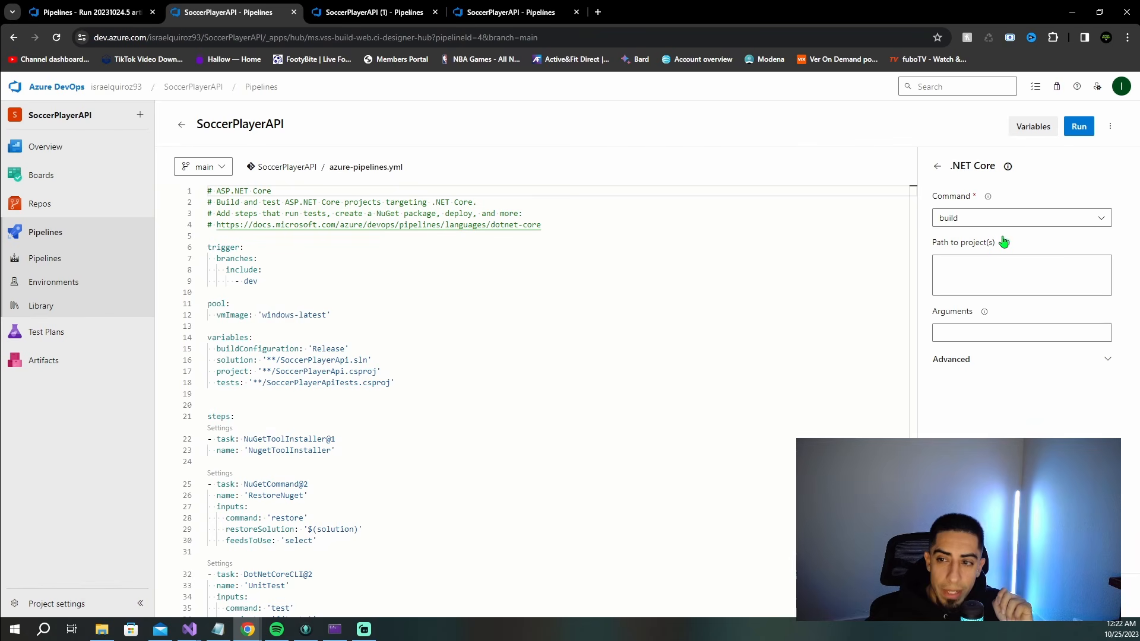
{"action": "left_click", "coordinate": [1108, 225]}
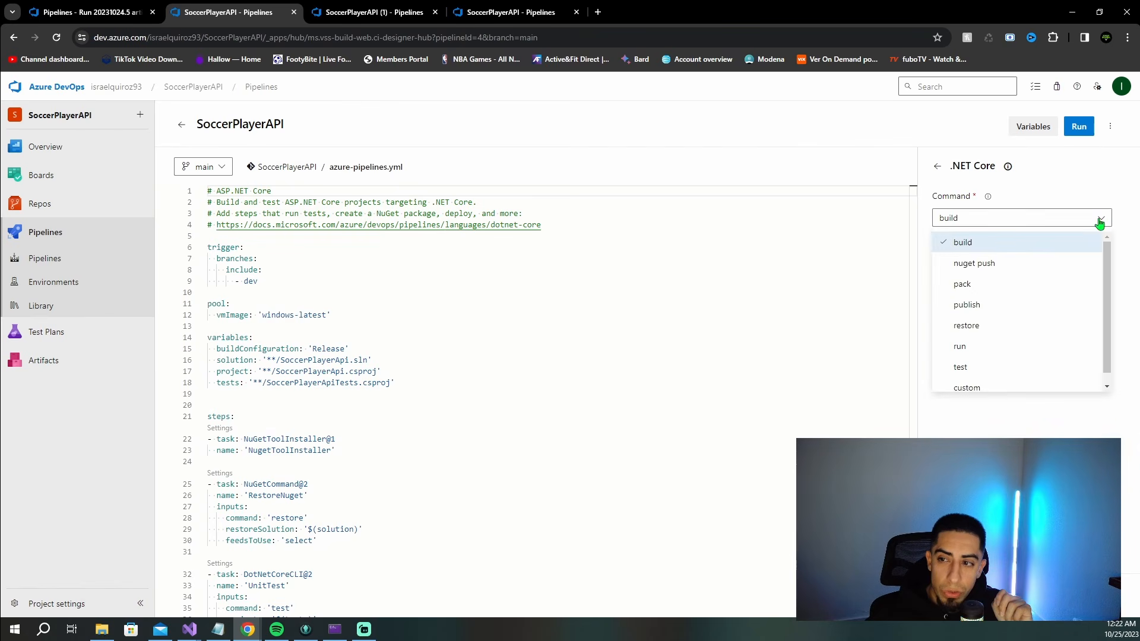
{"action": "left_click", "coordinate": [1096, 223]}
{"action": "left_click", "coordinate": [958, 371]}
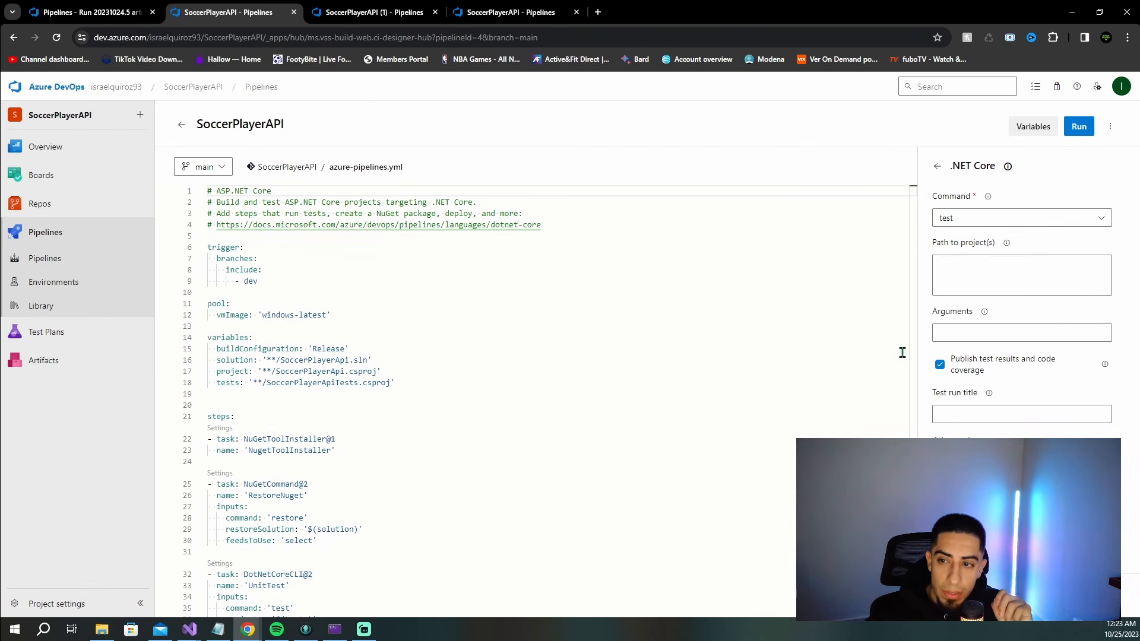
{"action": "scroll", "coordinate": [395, 400], "scroll_direction": "down", "scroll_amount": 5}
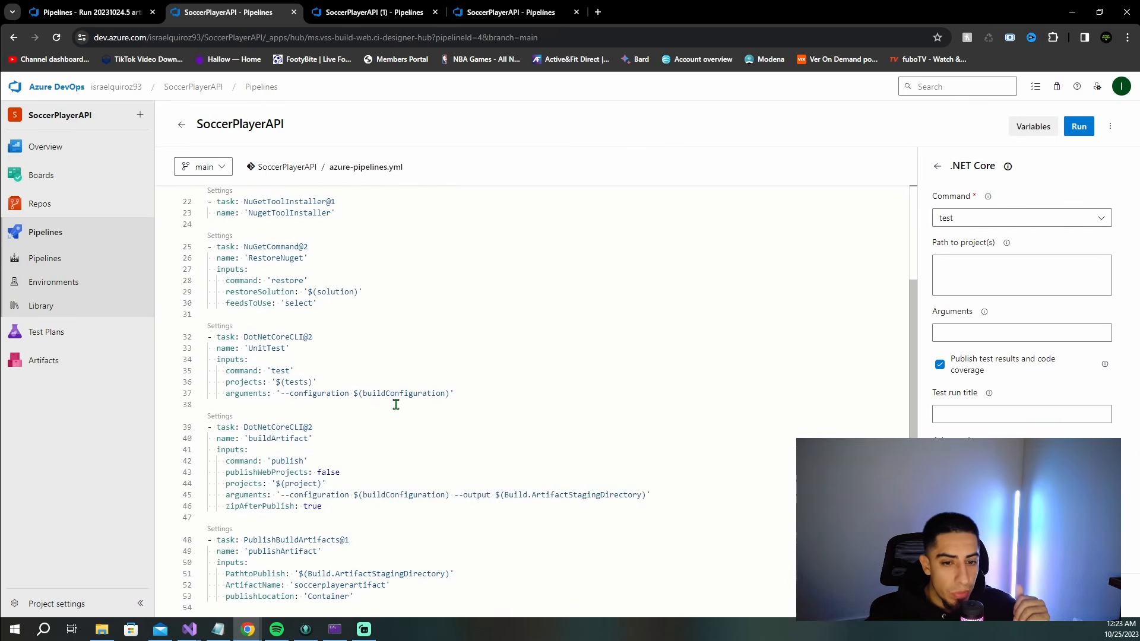
{"action": "scroll", "coordinate": [393, 403], "scroll_direction": "up", "scroll_amount": 1}
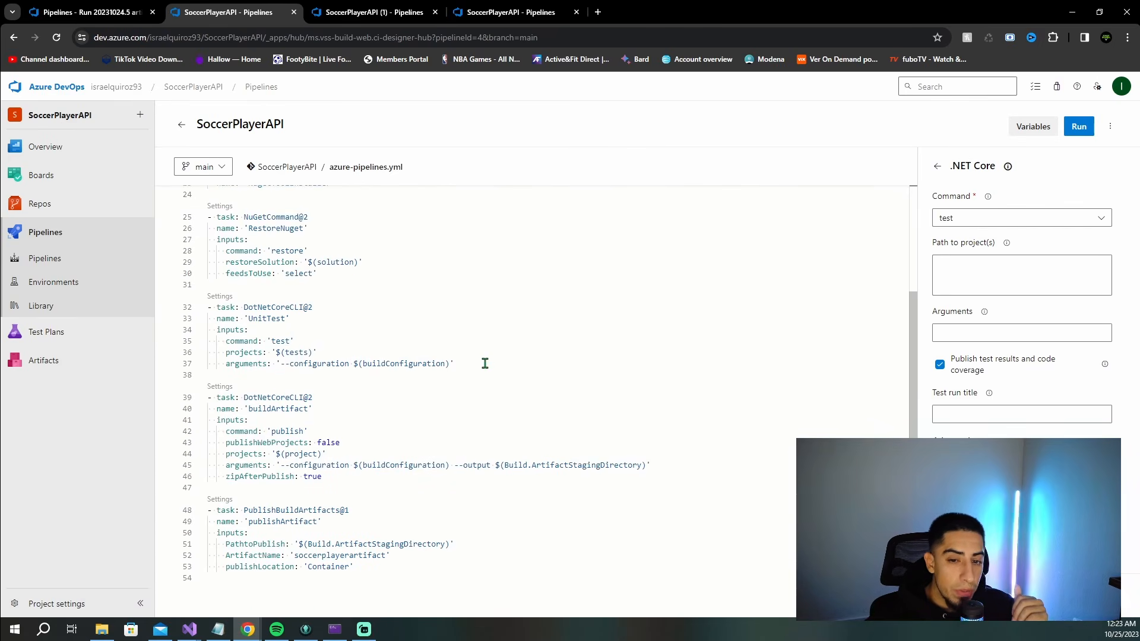
{"action": "left_click_drag", "start_coordinate": [485, 363], "coordinate": [305, 340]}
{"action": "left_click", "coordinate": [360, 293]}
{"action": "left_click", "coordinate": [282, 330]}
{"action": "left_click", "coordinate": [314, 343]}
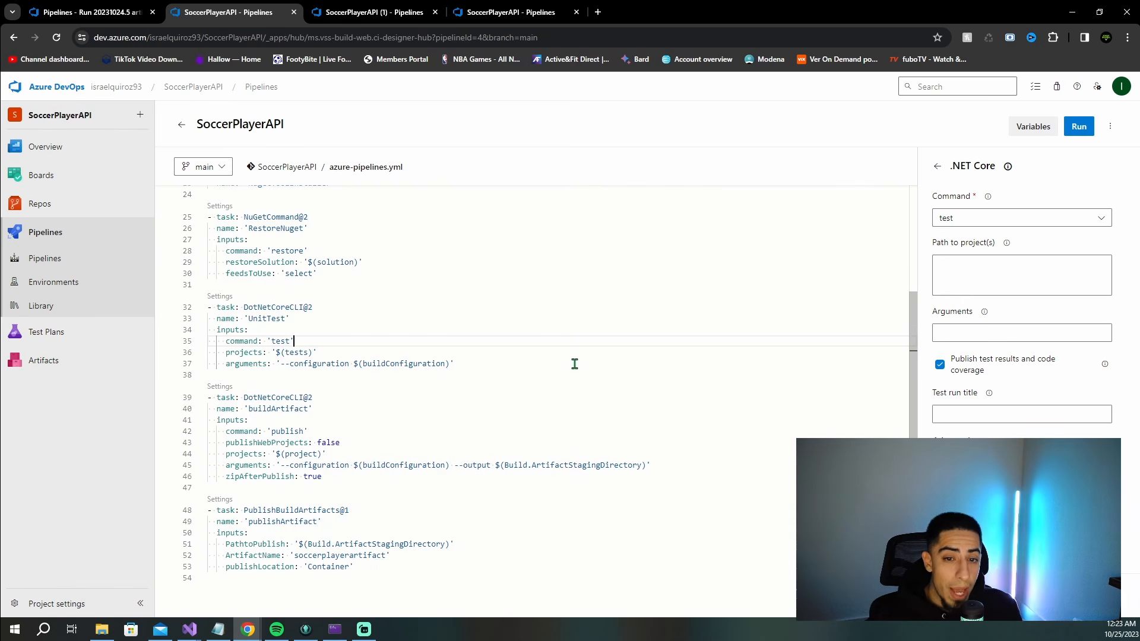
- Copy $(tests) from the UnitTest task into the .NET Core task's path to projects
{"action": "left_click_drag", "start_coordinate": [275, 352], "coordinate": [312, 353]}
{"action": "key", "text": "ctrl+c"}
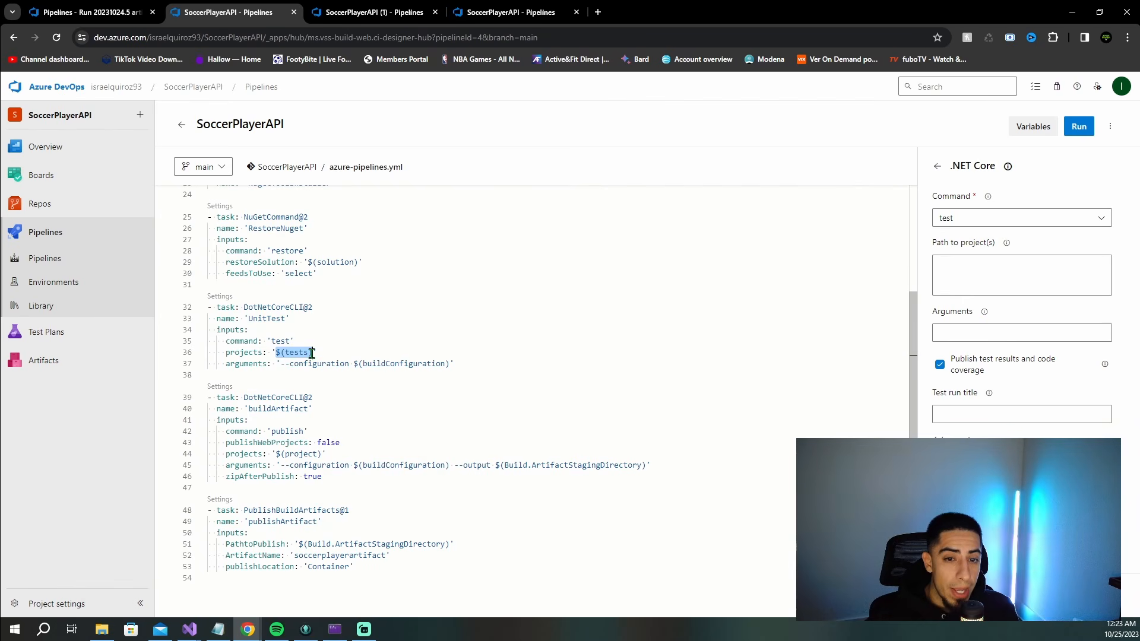
{"action": "left_click", "coordinate": [994, 268]}
{"action": "key", "text": "ctrl+v"}
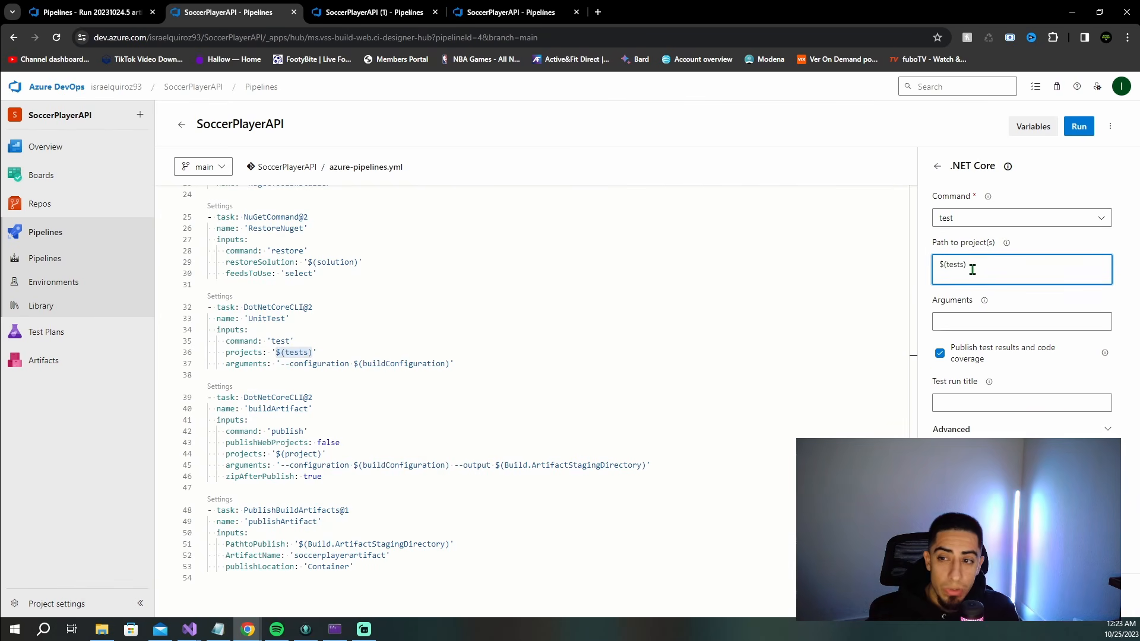
- Check the tests variable definition and insert the configured .NET Core test task on line 38, below the UnitTest task
{"action": "left_click", "coordinate": [390, 356]}
{"action": "scroll", "coordinate": [390, 356], "scroll_direction": "up", "scroll_amount": 3}
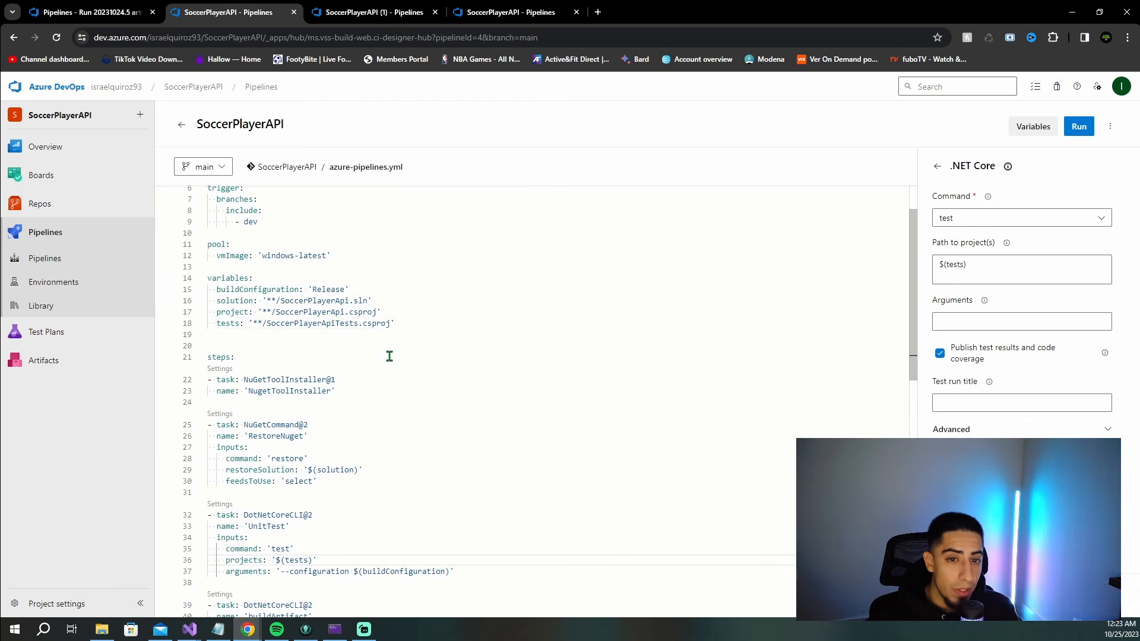
{"action": "left_click_drag", "start_coordinate": [215, 323], "coordinate": [394, 323]}
{"action": "scroll", "coordinate": [538, 388], "scroll_direction": "down", "scroll_amount": 2}
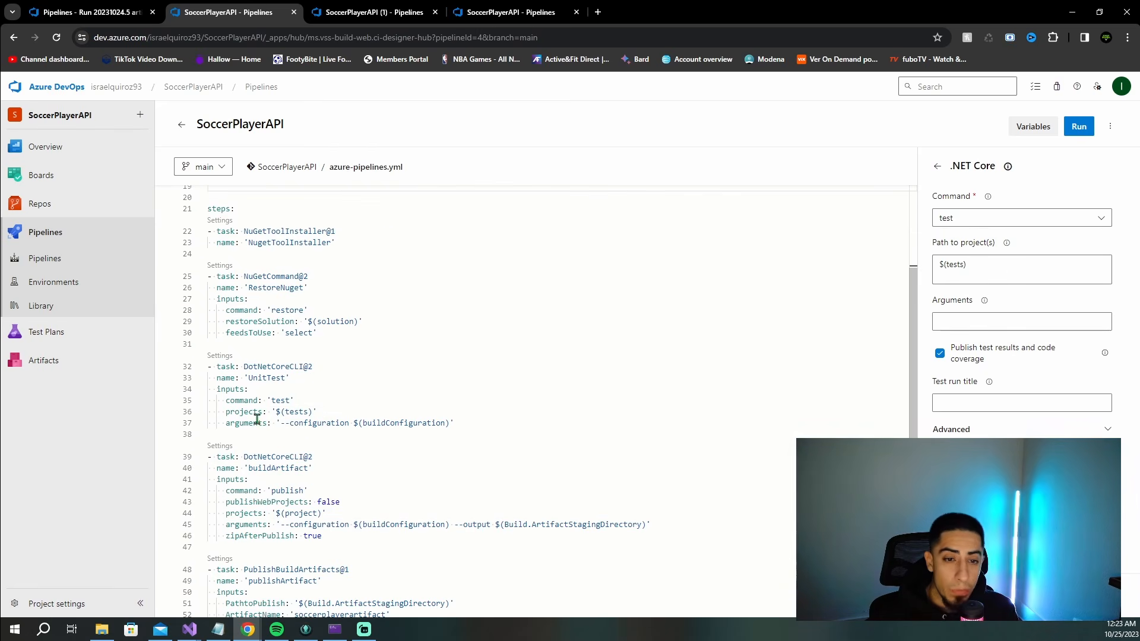
{"action": "left_click", "coordinate": [226, 432]}
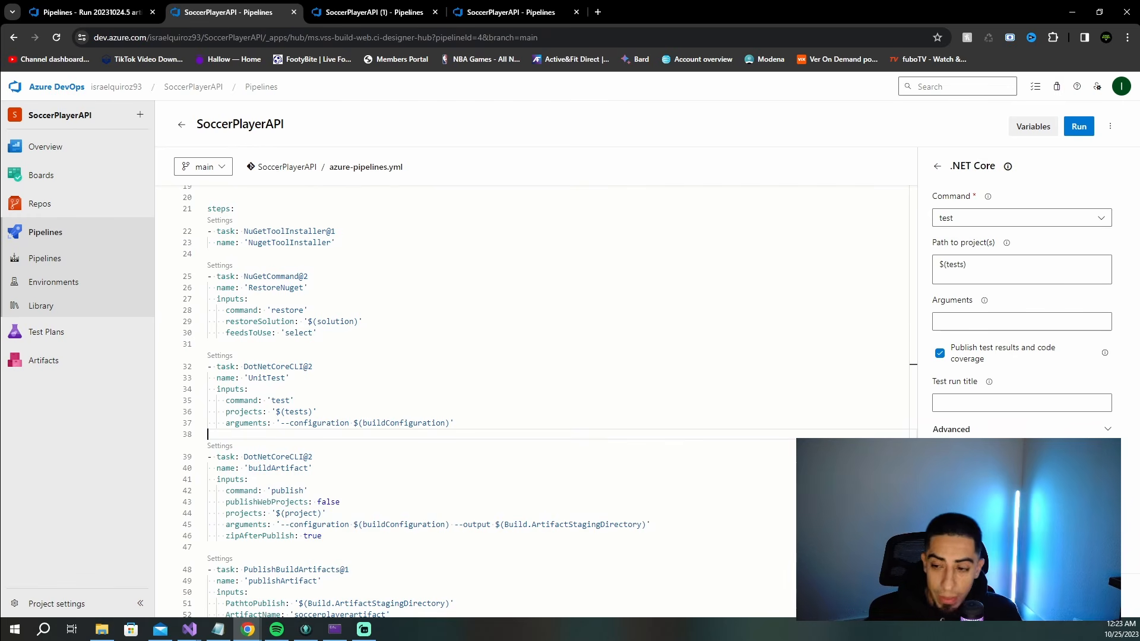
{"action": "left_click", "coordinate": [1103, 595]}
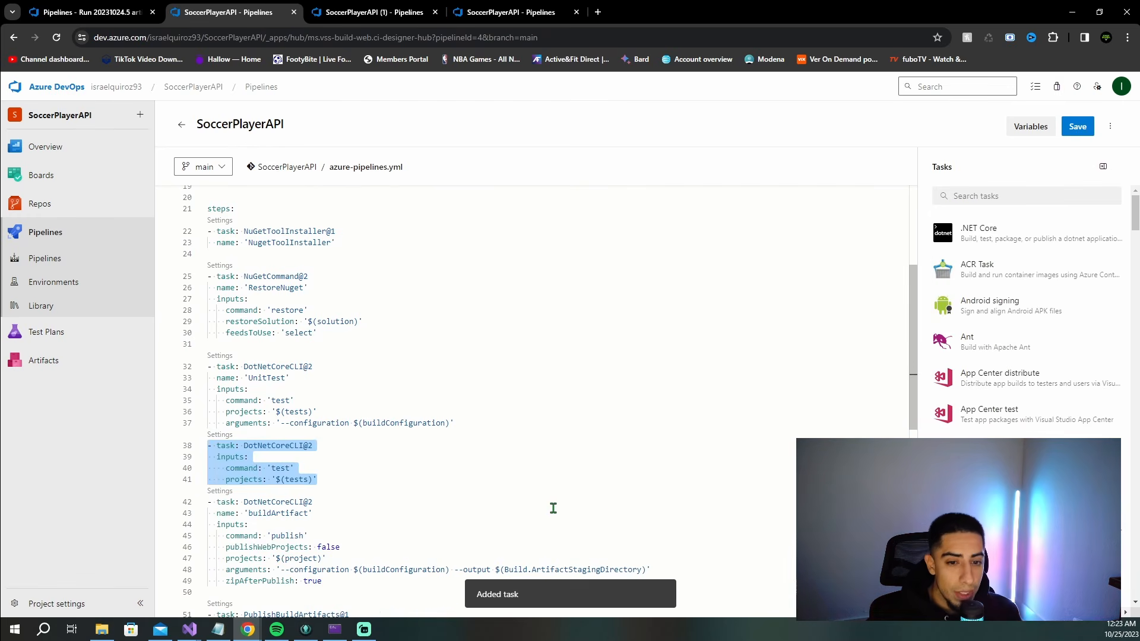
- Delete the newly inserted DotNetCoreCLI@2 test task on lines 38 to 41 of the YAML
{"action": "left_click", "coordinate": [513, 494]}
{"action": "left_click", "coordinate": [332, 479]}
{"action": "left_click_drag", "start_coordinate": [332, 479], "coordinate": [451, 428]}
{"action": "left_click_drag", "start_coordinate": [345, 488], "coordinate": [204, 450]}
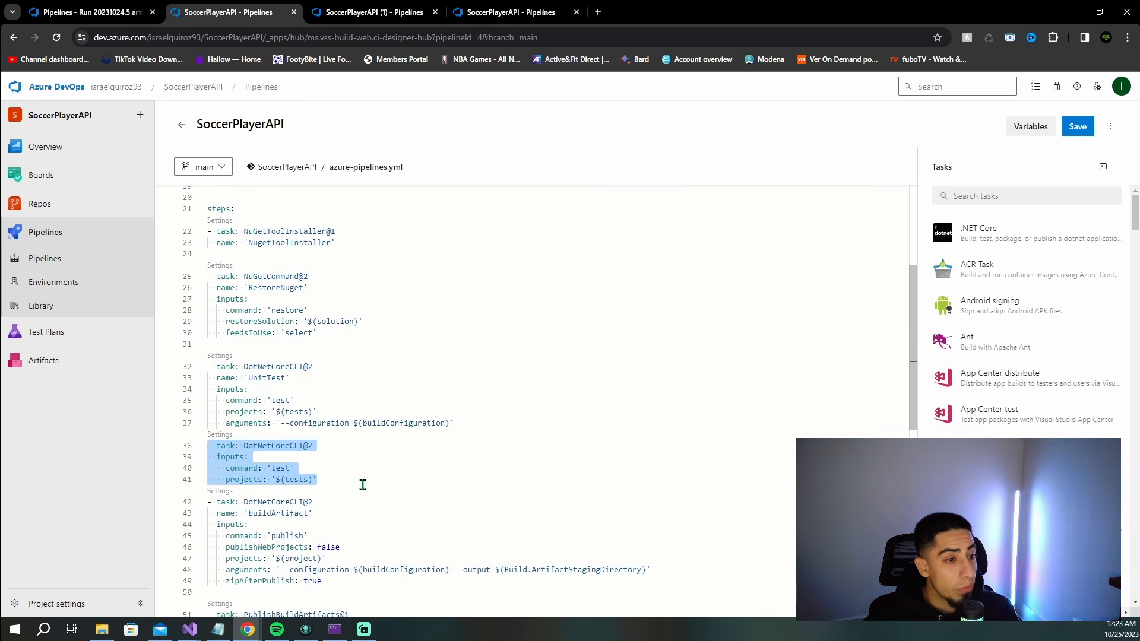
{"action": "scroll", "coordinate": [1011, 356], "scroll_direction": "down", "scroll_amount": 2}
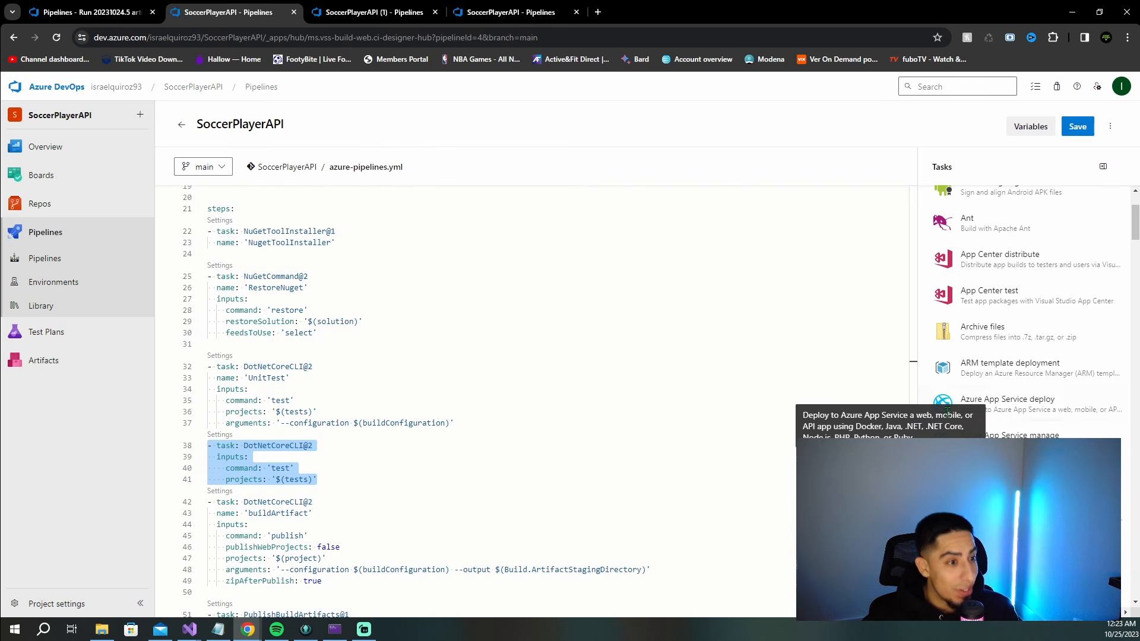
{"action": "key", "text": "BackSpace"}
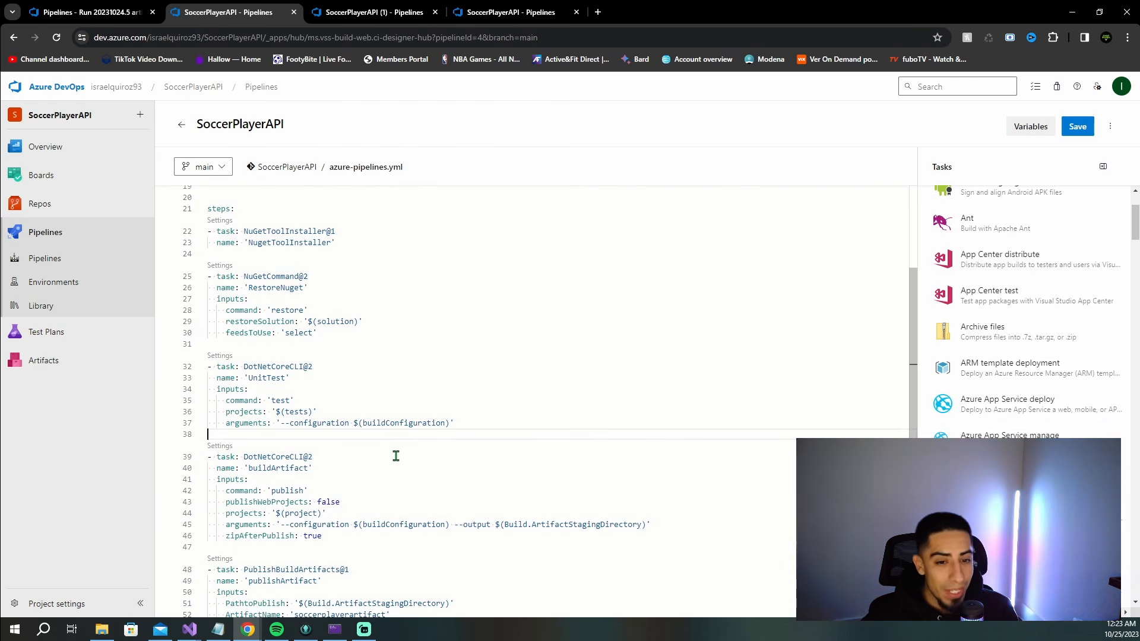
- Examine the dev branch trigger in the YAML and check the repository's branches in GitKraken before returning to the pipeline editor
{"action": "scroll", "coordinate": [561, 420], "scroll_direction": "up", "scroll_amount": 3}
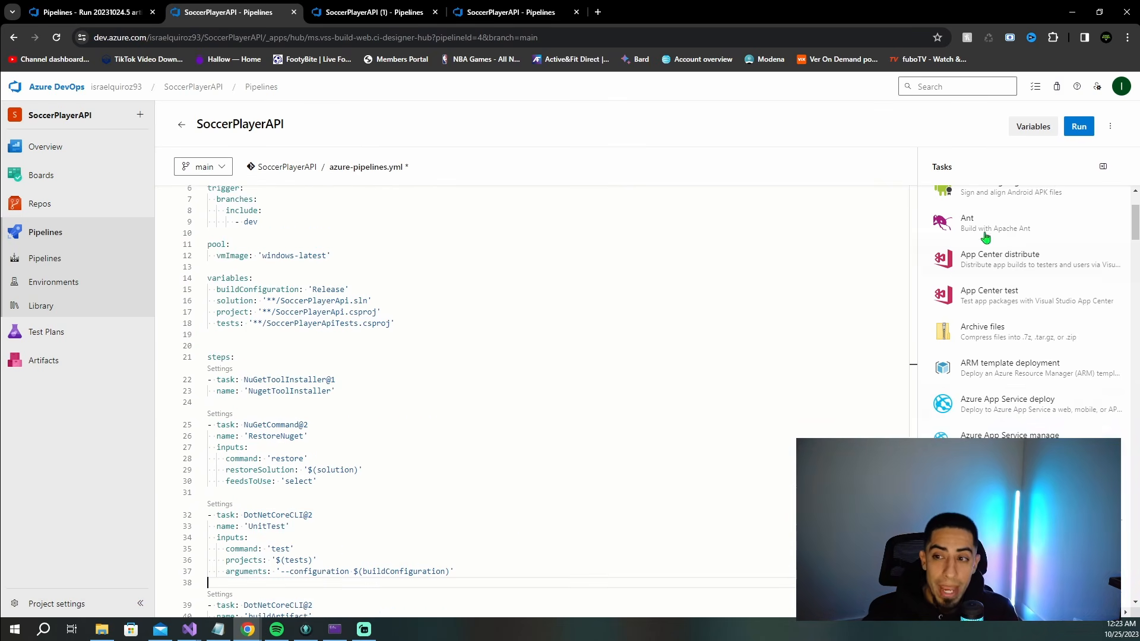
{"action": "scroll", "coordinate": [992, 425], "scroll_direction": "up", "scroll_amount": 3}
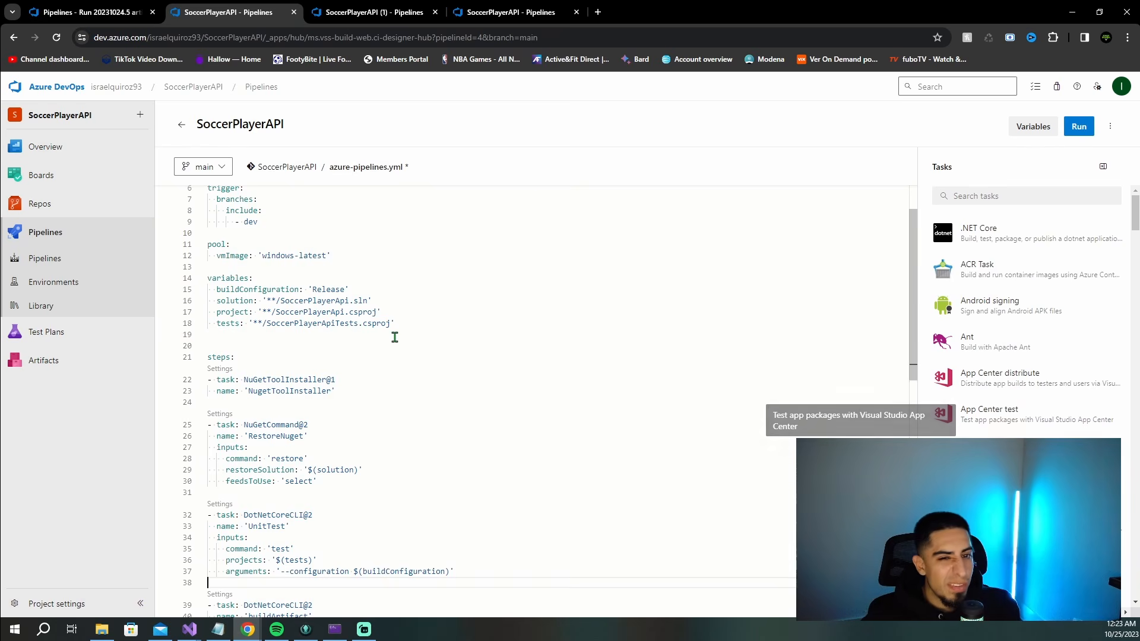
{"action": "scroll", "coordinate": [379, 346], "scroll_direction": "up", "scroll_amount": 2}
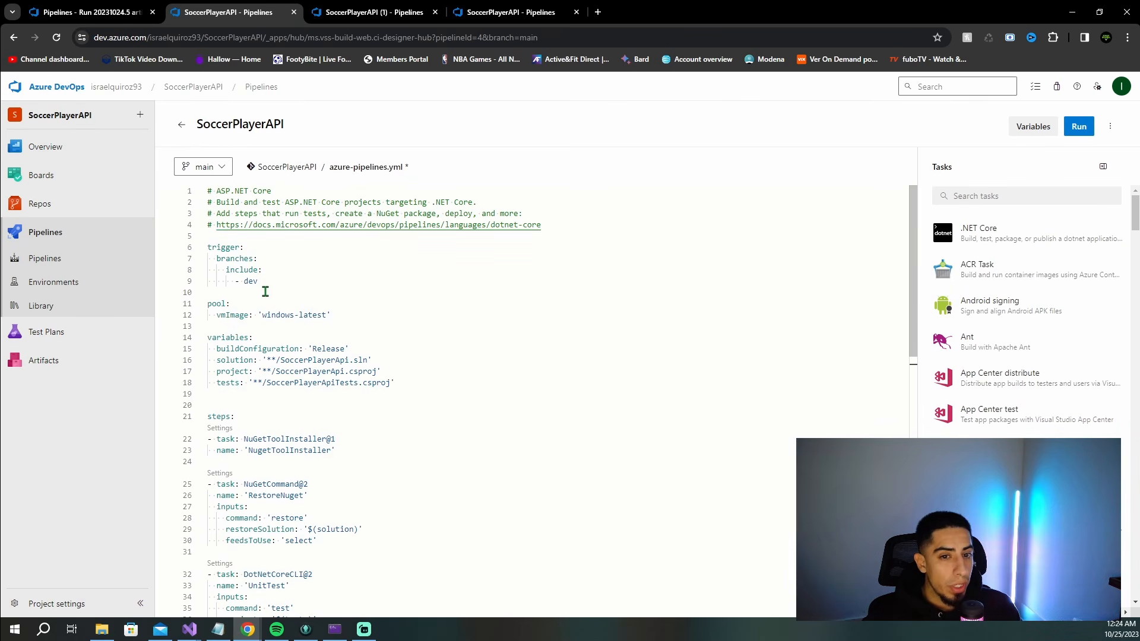
{"action": "left_click_drag", "start_coordinate": [266, 292], "coordinate": [208, 246]}
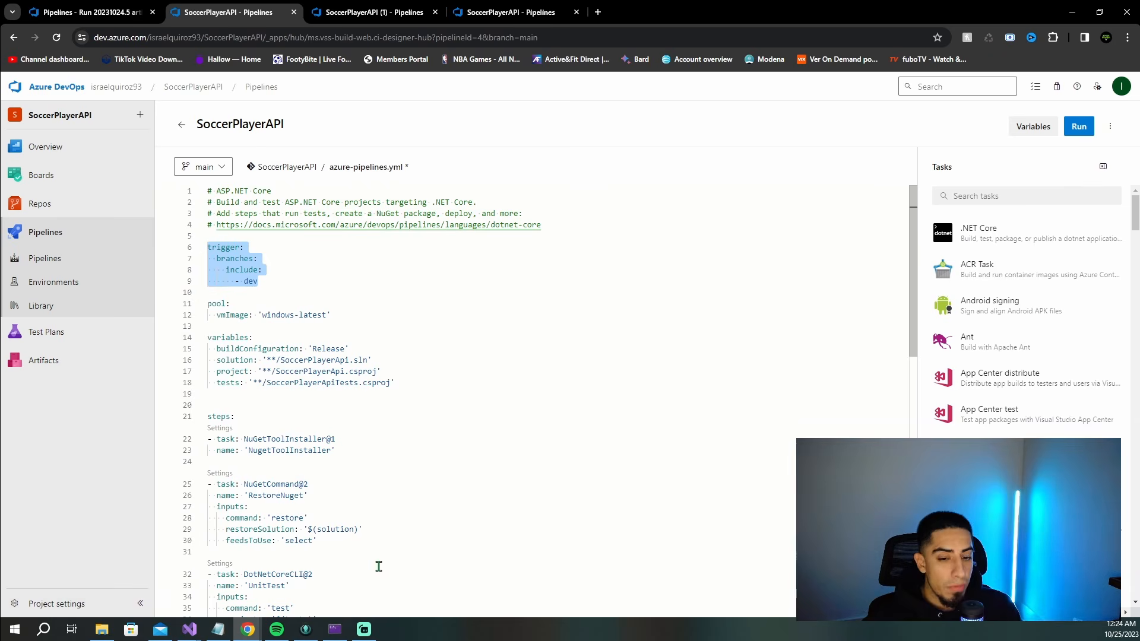
{"action": "key", "text": "alt+Tab"}
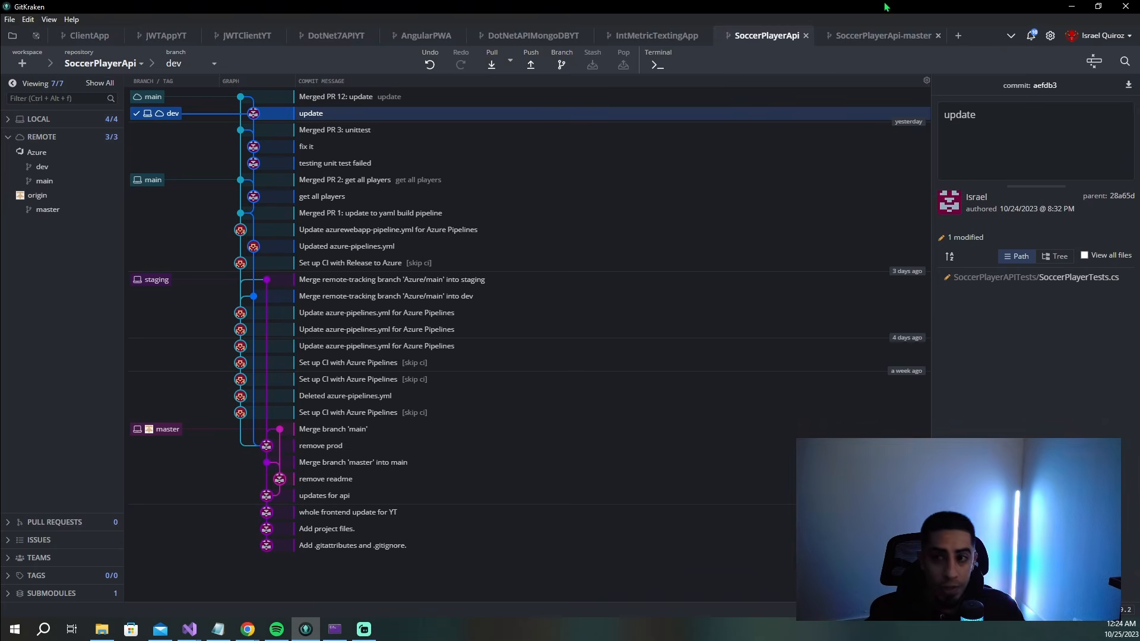
{"action": "left_click", "coordinate": [1072, 7]}
{"action": "left_click", "coordinate": [338, 284]}
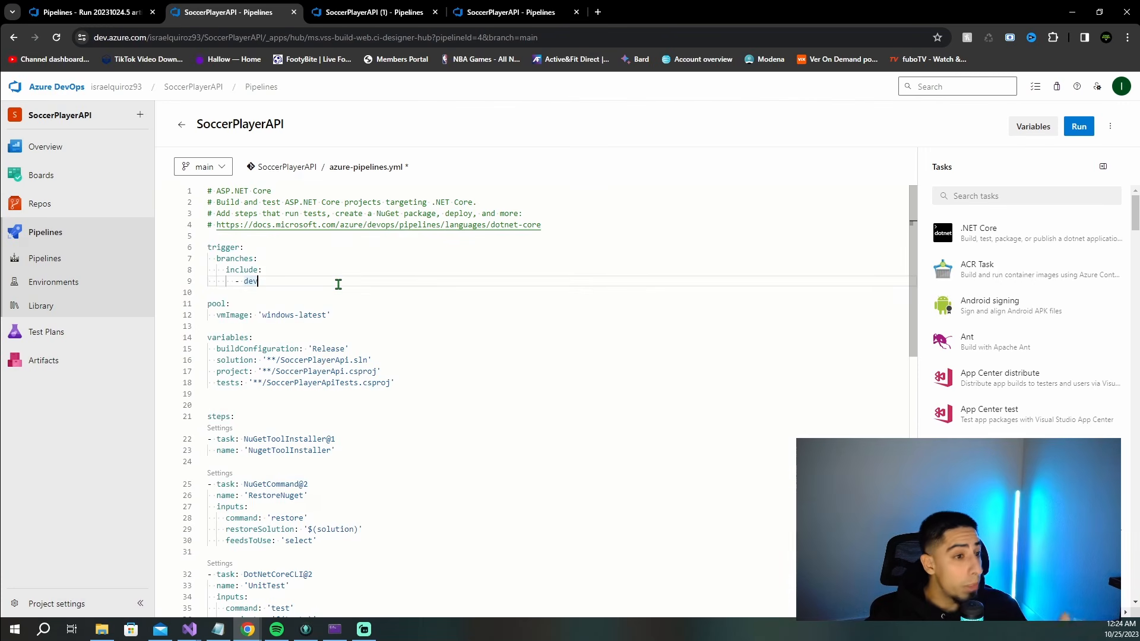
- Review the UnitTest task and the artifact build and publish tasks in azure-pipelines.yml, then return to the trigger section
{"action": "scroll", "coordinate": [366, 346], "scroll_direction": "down", "scroll_amount": 4}
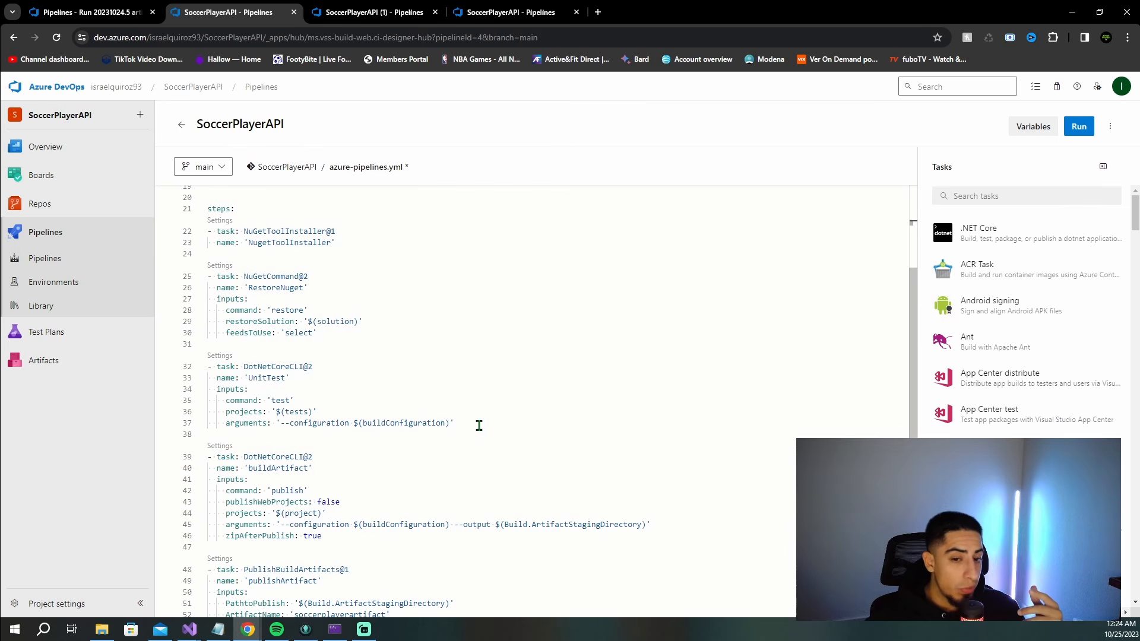
{"action": "left_click_drag", "start_coordinate": [479, 426], "coordinate": [198, 364]}
{"action": "scroll", "coordinate": [385, 352], "scroll_direction": "down", "scroll_amount": 2}
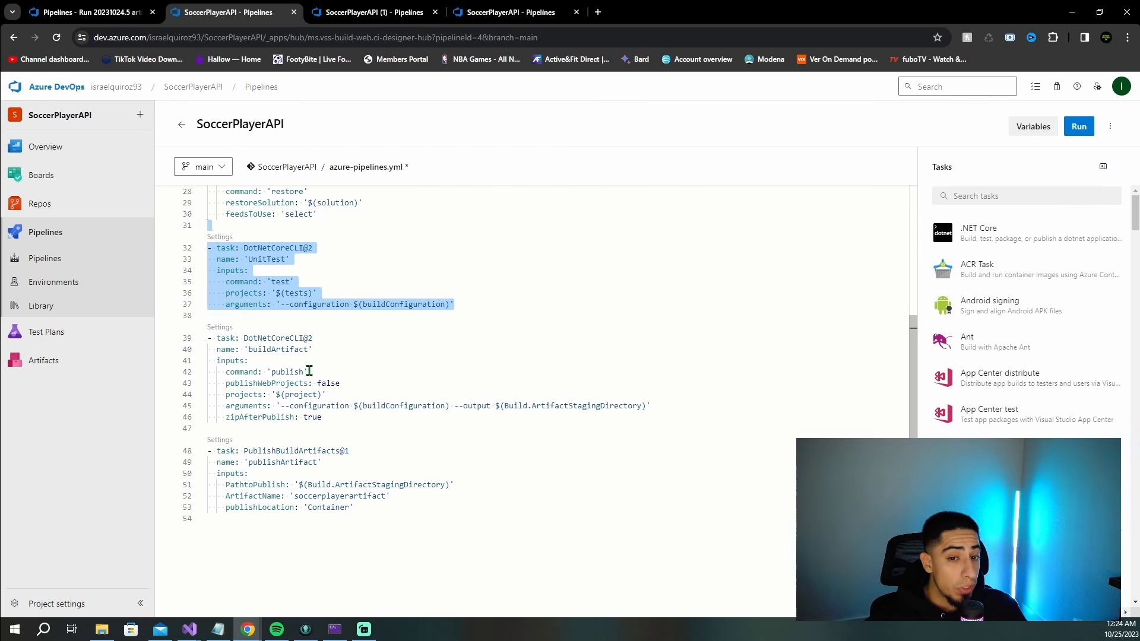
{"action": "scroll", "coordinate": [380, 490], "scroll_direction": "up", "scroll_amount": 3}
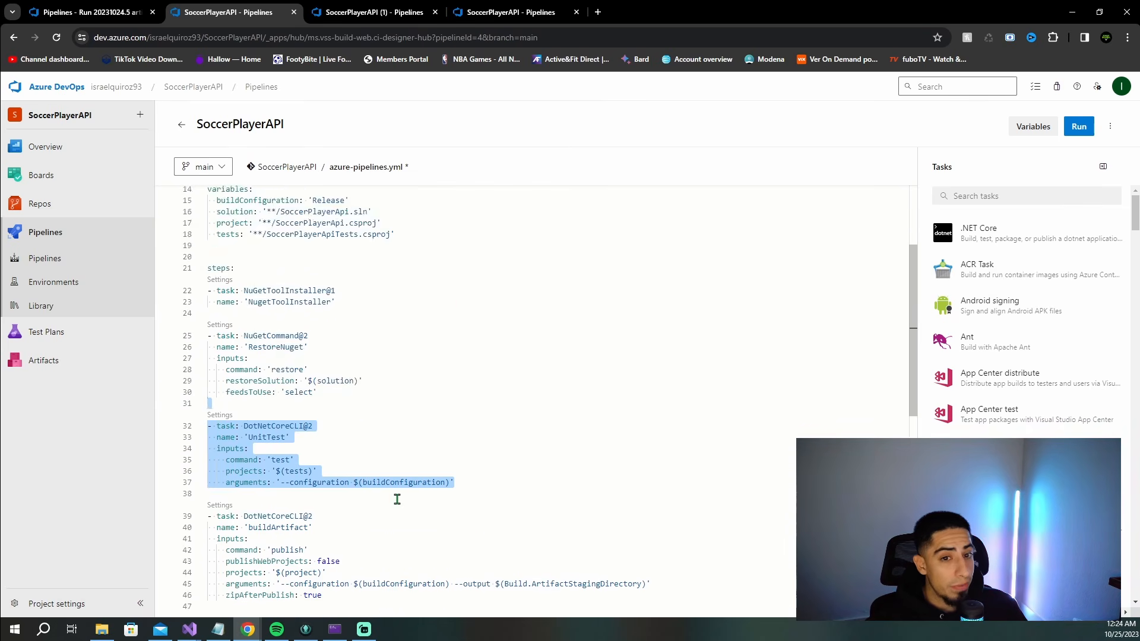
{"action": "scroll", "coordinate": [398, 499], "scroll_direction": "up", "scroll_amount": 3}
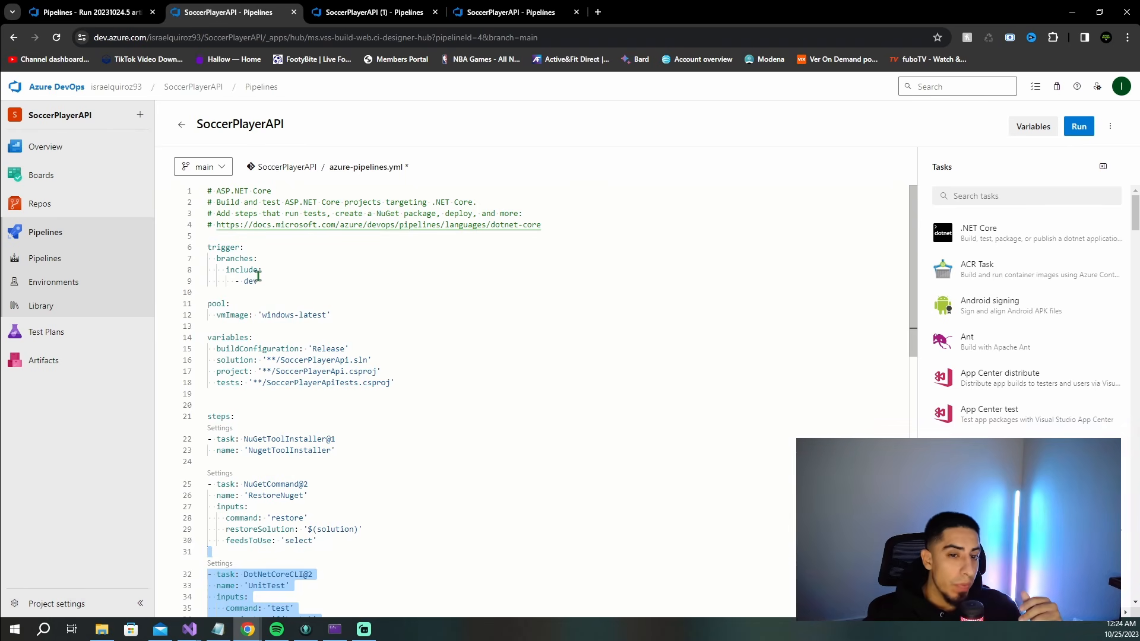
- Examine the dev branch trigger, the windows-latest agent pool, and the buildConfiguration and solution variables in azure-pipelines.yml
{"action": "left_click", "coordinate": [235, 249]}
{"action": "left_click", "coordinate": [244, 270]}
{"action": "left_click", "coordinate": [253, 281]}
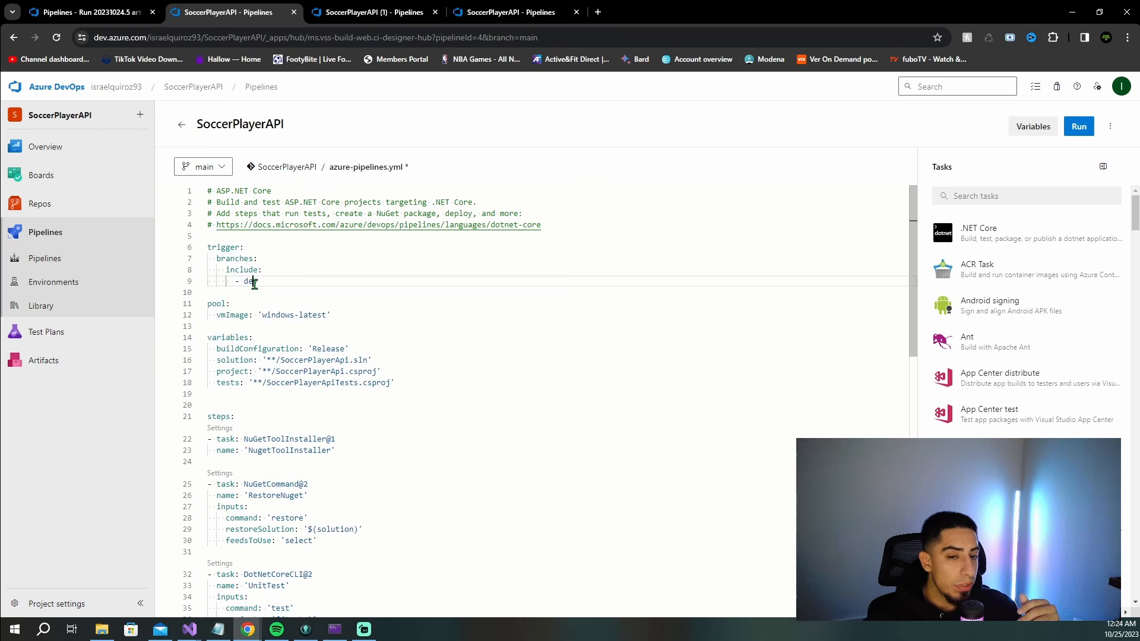
{"action": "left_click", "coordinate": [230, 315]}
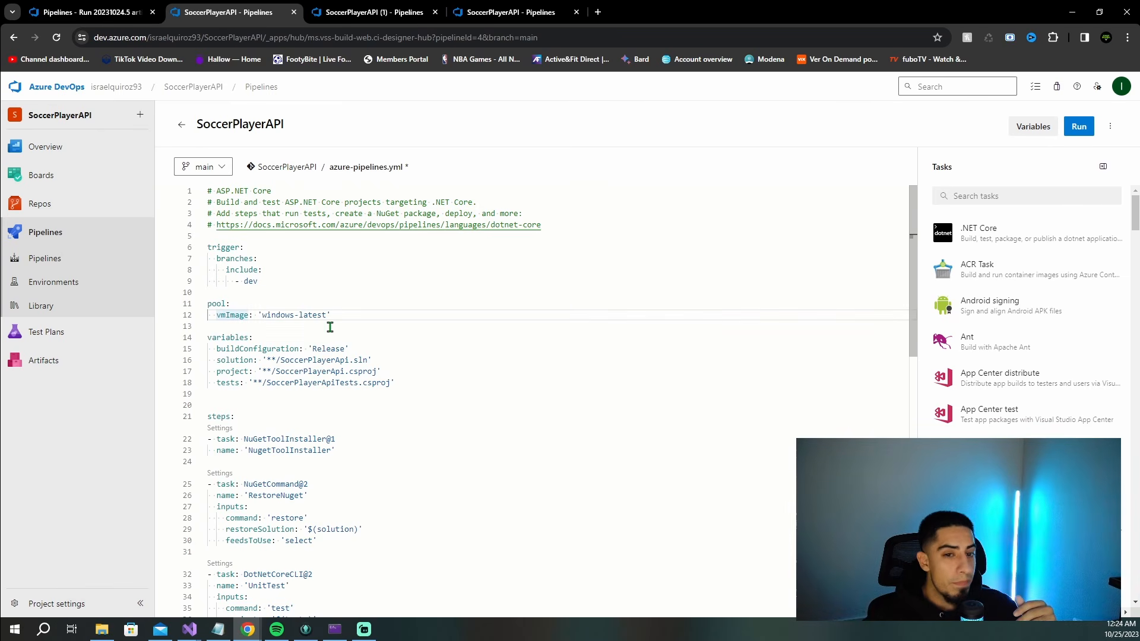
{"action": "left_click_drag", "start_coordinate": [354, 315], "coordinate": [199, 307]}
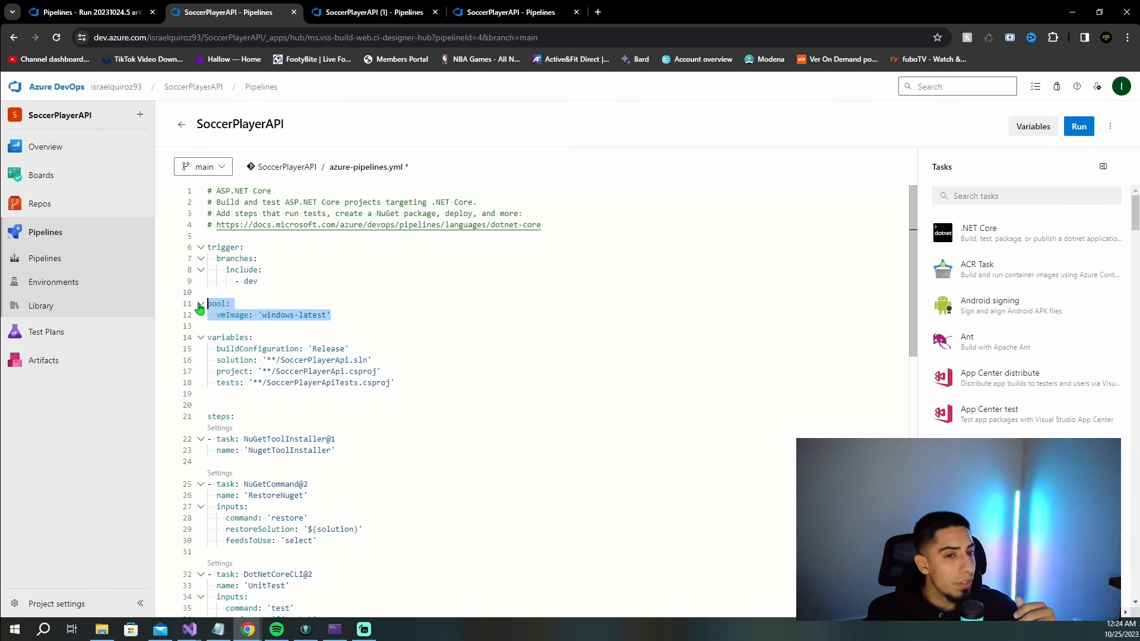
{"action": "left_click", "coordinate": [299, 303]}
{"action": "scroll", "coordinate": [318, 329], "scroll_direction": "down", "scroll_amount": 1}
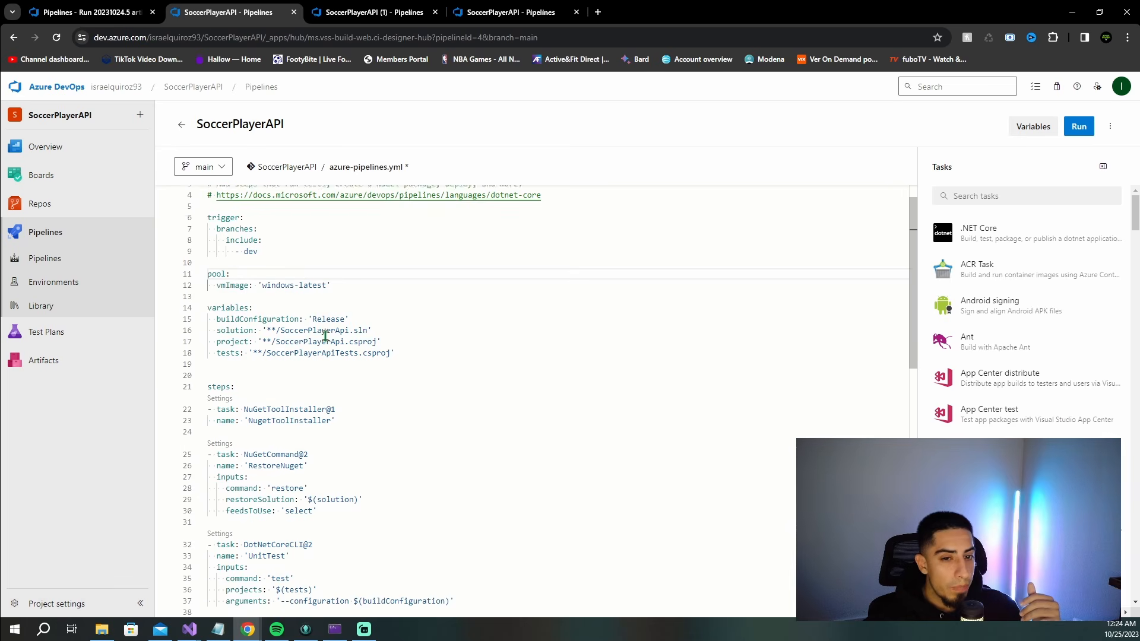
{"action": "left_click", "coordinate": [234, 273]}
{"action": "left_click", "coordinate": [248, 289]}
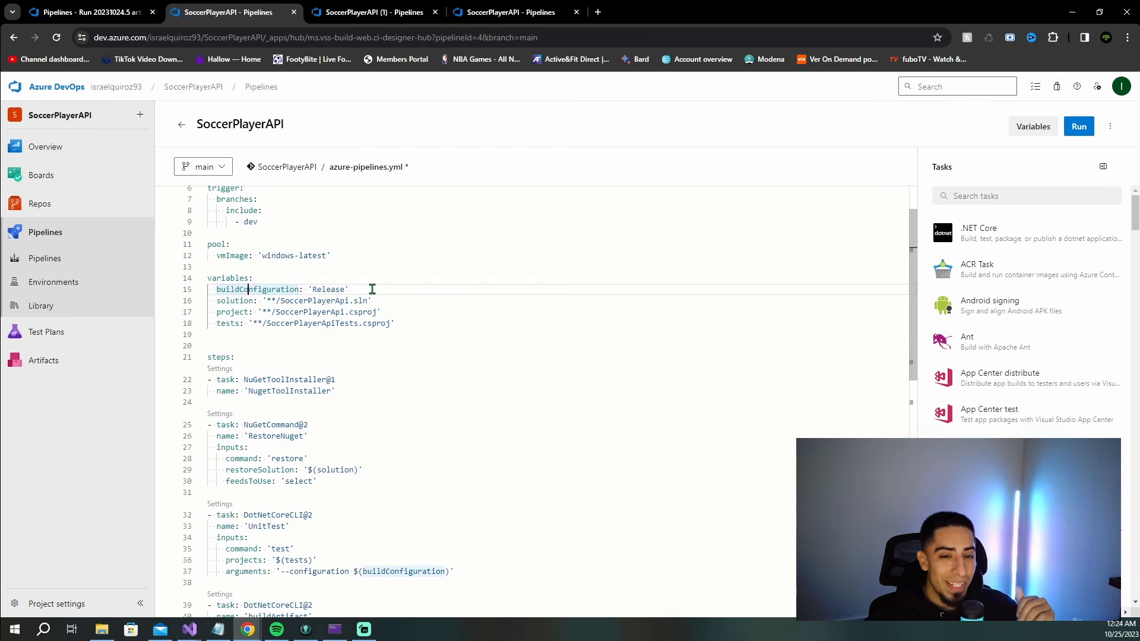
{"action": "left_click_drag", "start_coordinate": [372, 289], "coordinate": [211, 290]}
{"action": "left_click", "coordinate": [301, 265]}
{"action": "left_click_drag", "start_coordinate": [383, 301], "coordinate": [215, 299]}
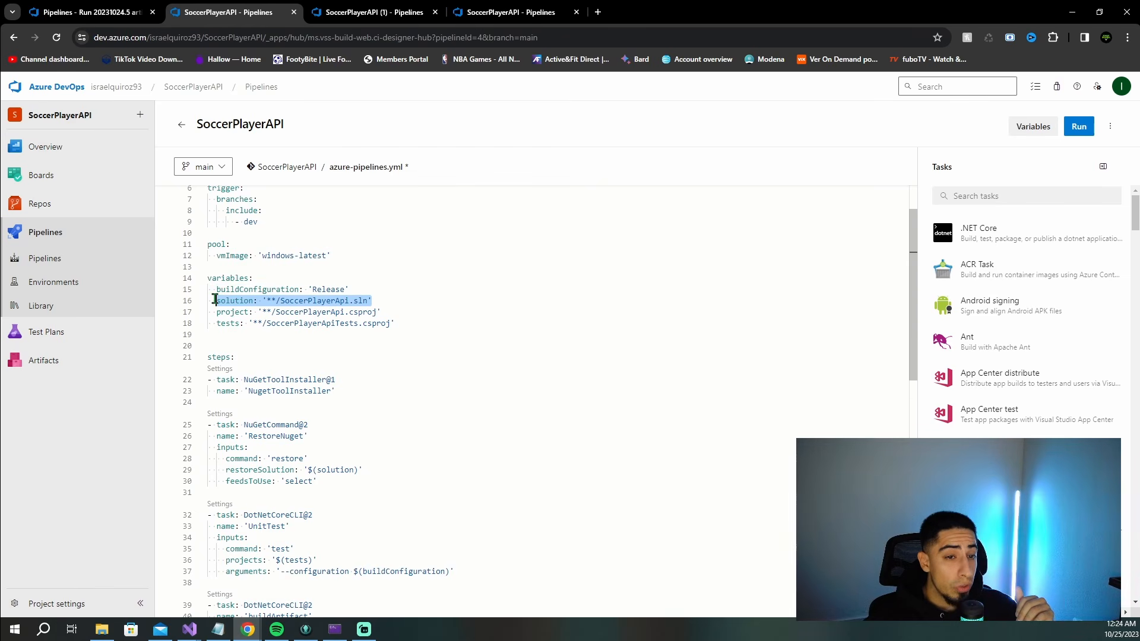
- Open the repository files in a separate browser tab and expand SoccerPlayerApi and SoccerPlayerAPITests to inspect their project files, then return to the pipeline editor
{"action": "mouse_move", "coordinate": [71, 204]}
{"action": "right_click", "coordinate": [181, 224]}
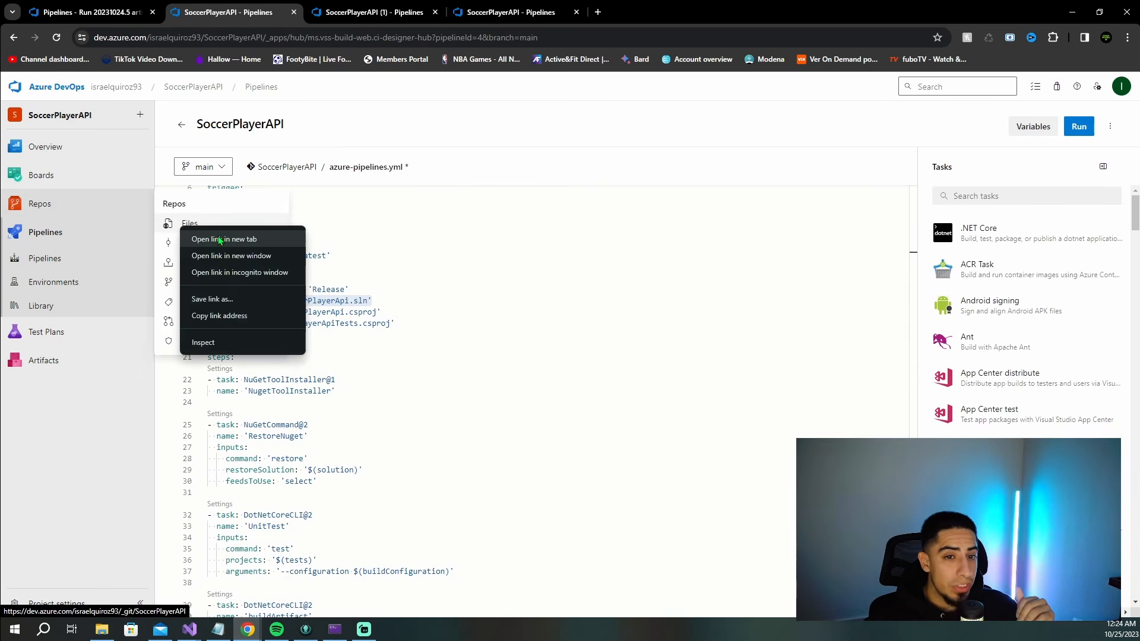
{"action": "left_click", "coordinate": [219, 240]}
{"action": "key", "text": "ctrl+Tab"}
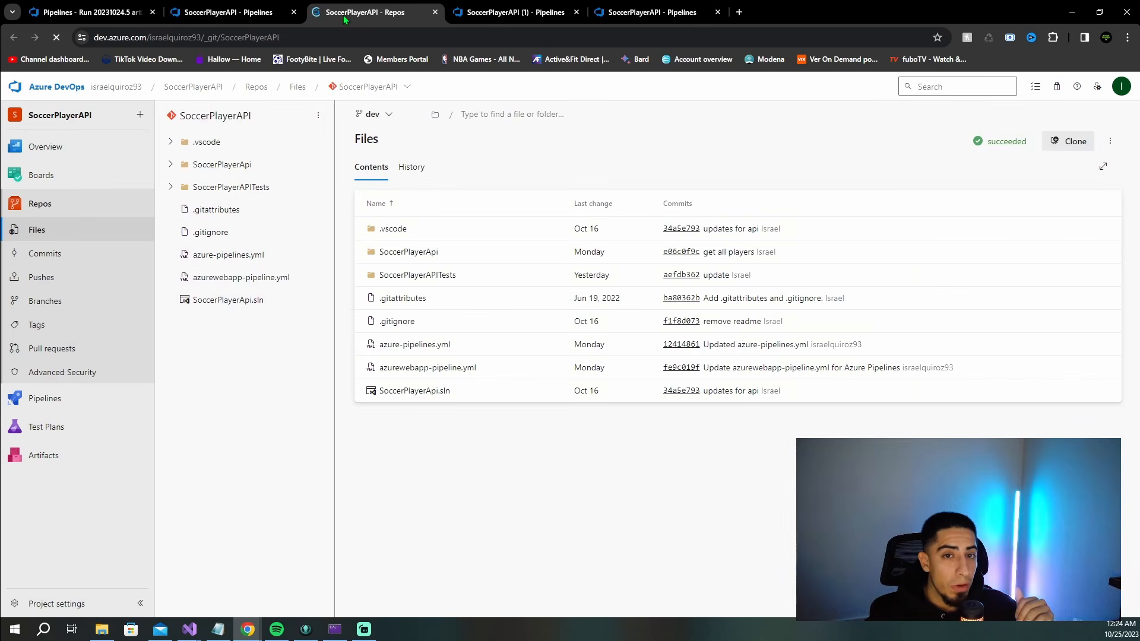
{"action": "left_click", "coordinate": [170, 165]}
{"action": "left_click", "coordinate": [171, 390]}
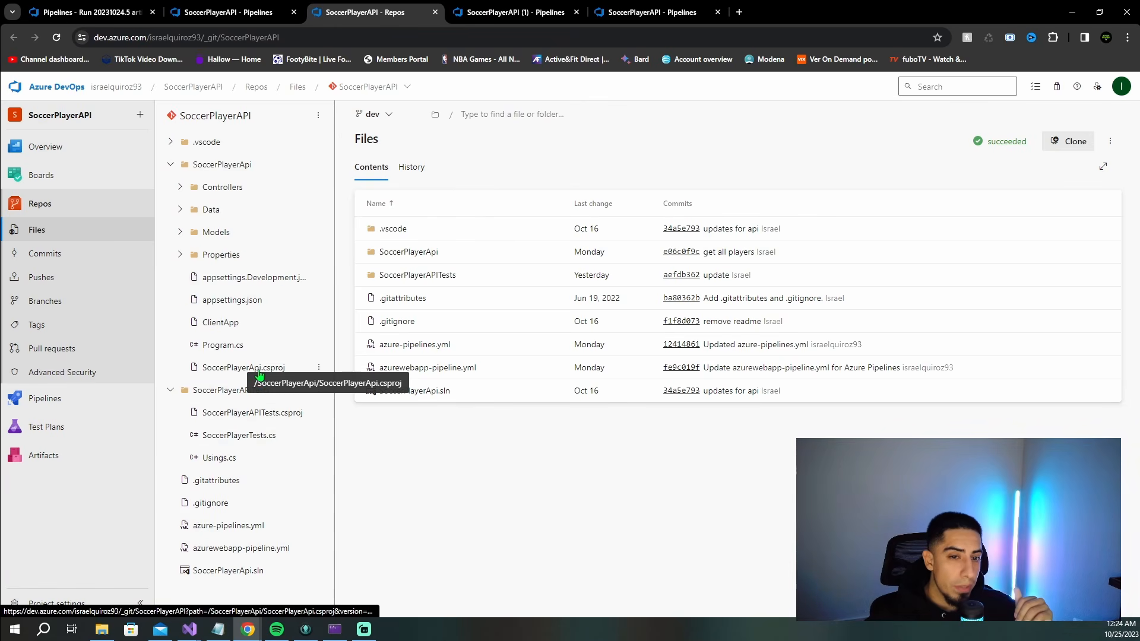
{"action": "left_click", "coordinate": [228, 12]}
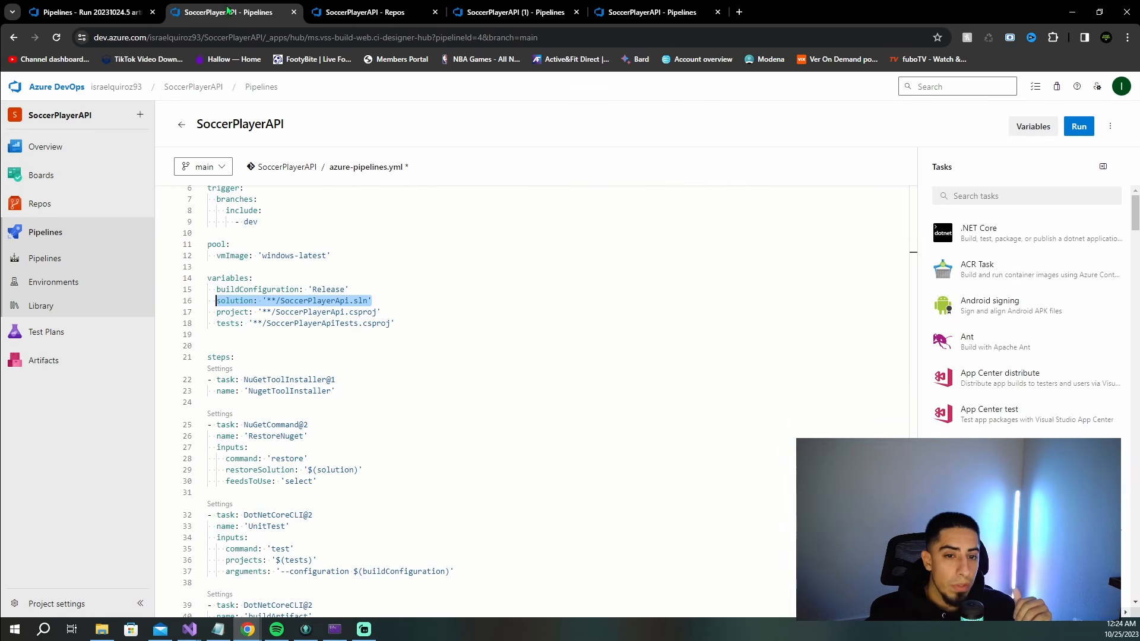
- Compare the solution, project and tests variable paths in the YAML with the matching .sln and .csproj files in the repository
{"action": "left_click", "coordinate": [397, 299]}
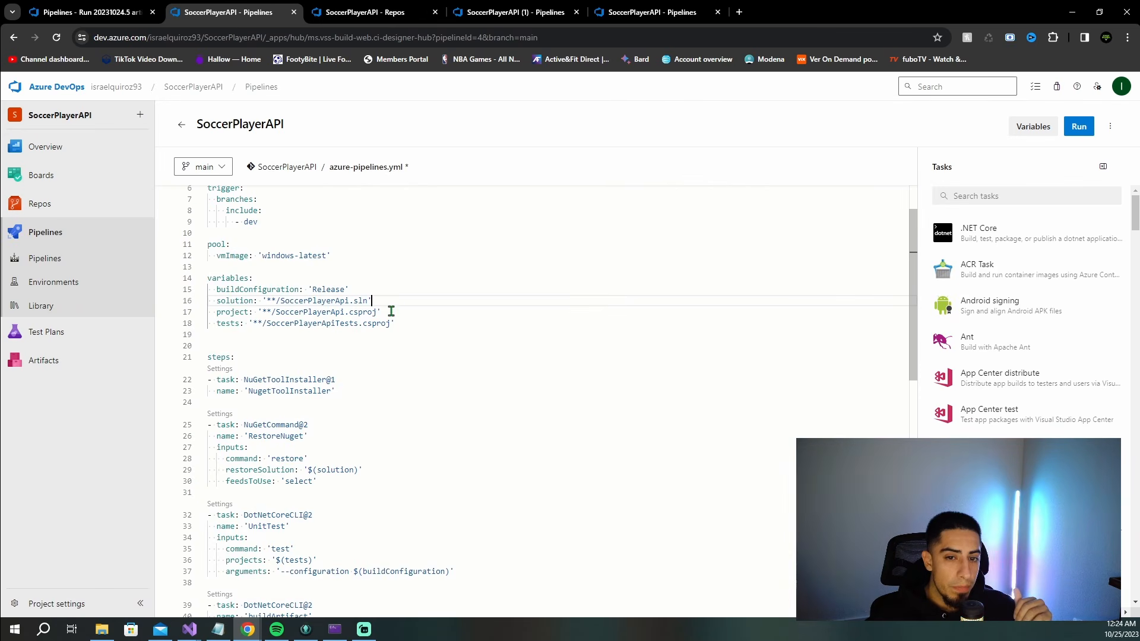
{"action": "left_click_drag", "start_coordinate": [391, 311], "coordinate": [209, 310]}
{"action": "left_click_drag", "start_coordinate": [372, 301], "coordinate": [217, 298]}
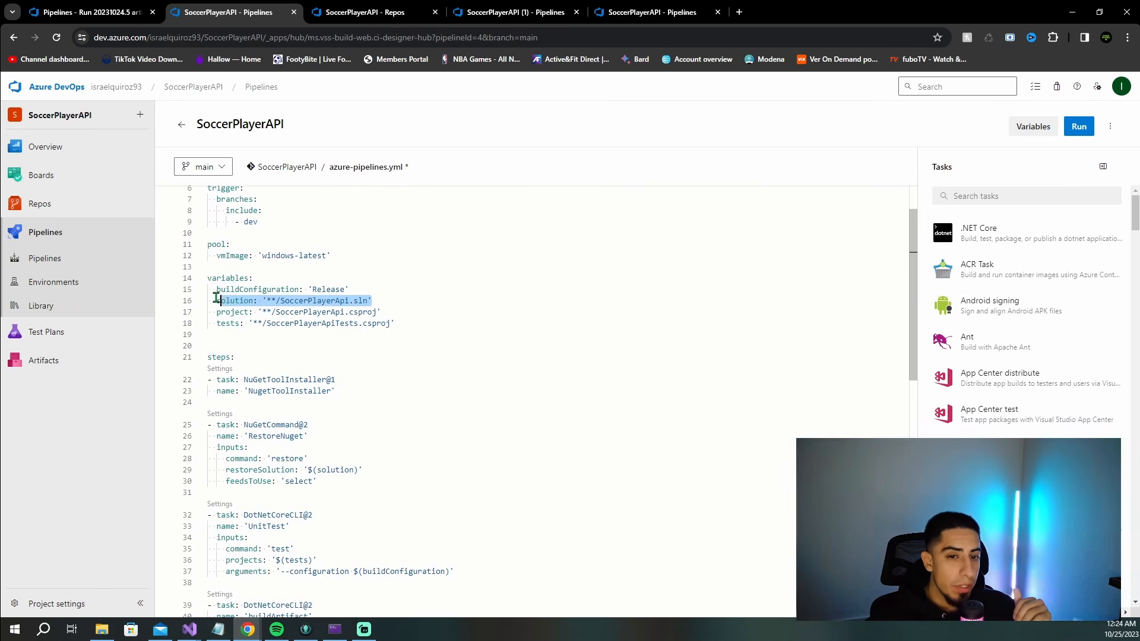
{"action": "left_click", "coordinate": [368, 12]}
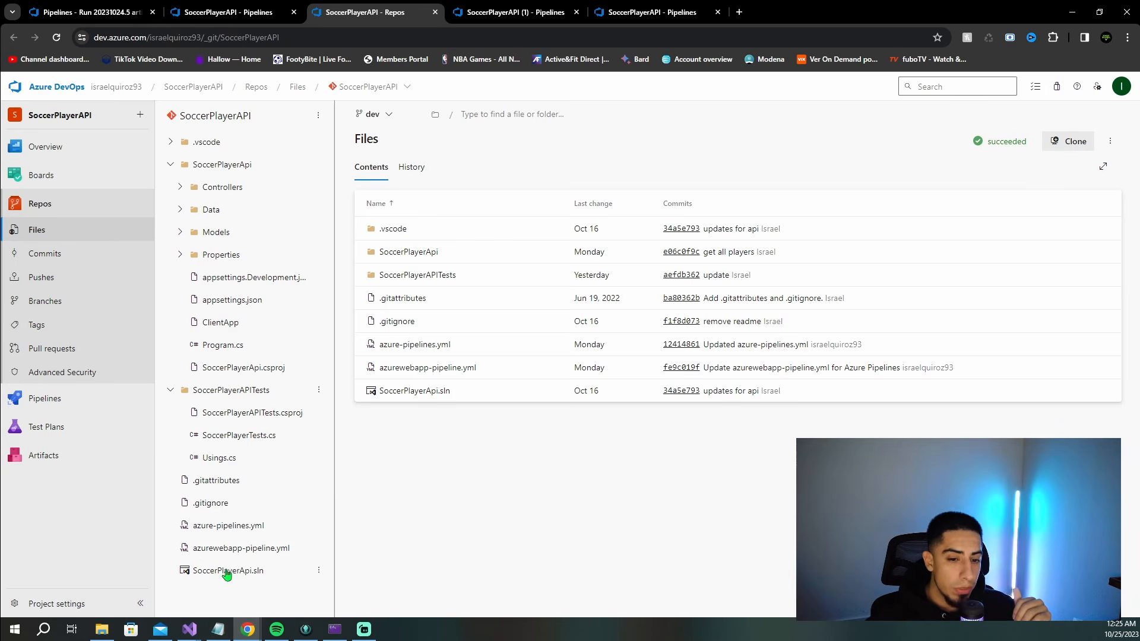
{"action": "left_click", "coordinate": [229, 12]}
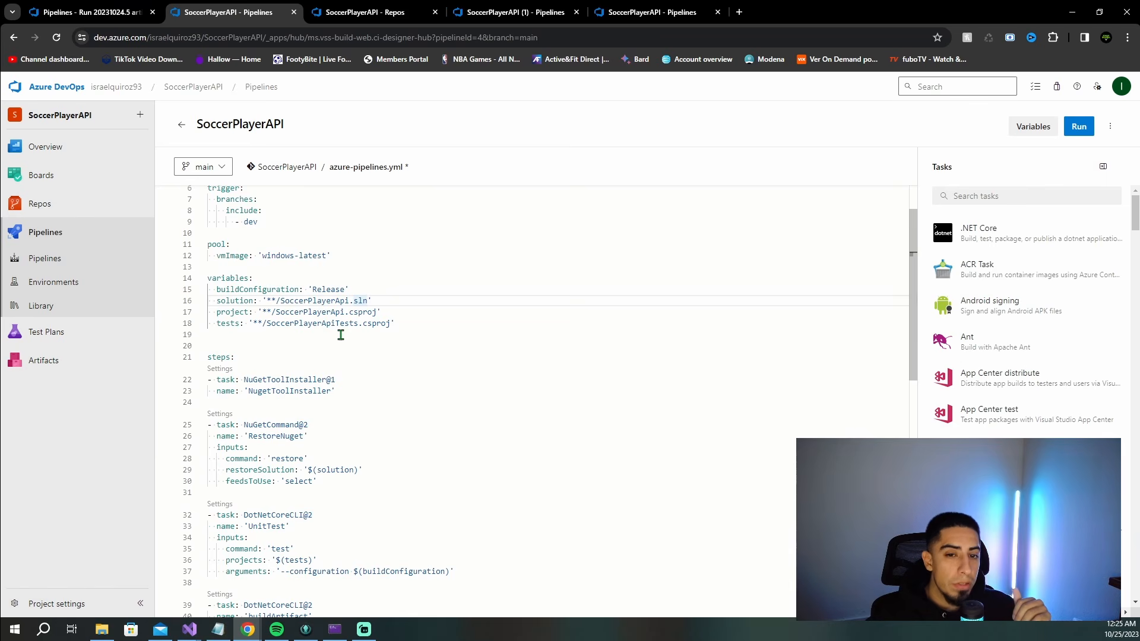
{"action": "left_click_drag", "start_coordinate": [426, 325], "coordinate": [225, 329]}
{"action": "left_click", "coordinate": [393, 291]}
{"action": "left_click", "coordinate": [349, 8]}
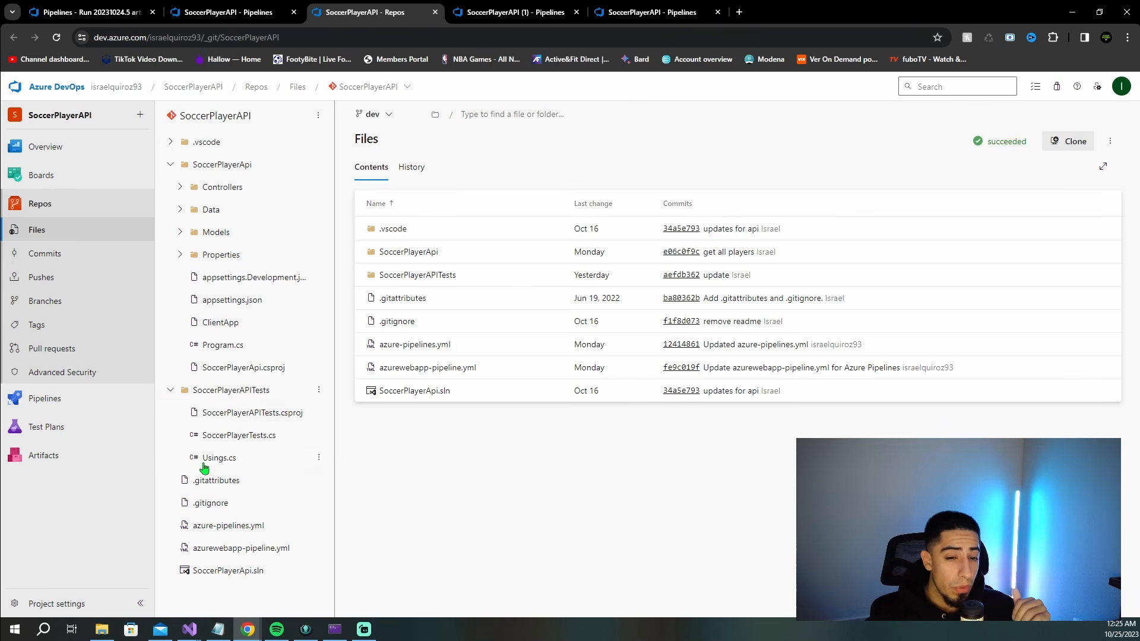
{"action": "left_click", "coordinate": [243, 7]}
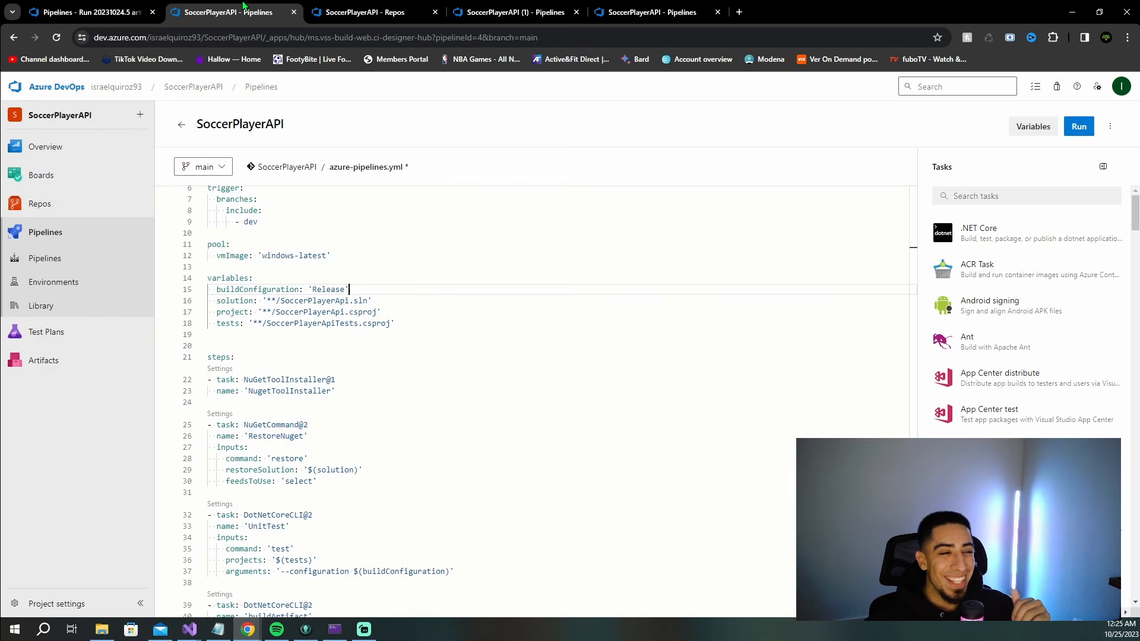
- Examine the start of the steps section and the NuGetToolInstaller@1 task on lines 22 and 23
{"action": "scroll", "coordinate": [438, 297], "scroll_direction": "down", "scroll_amount": 3}
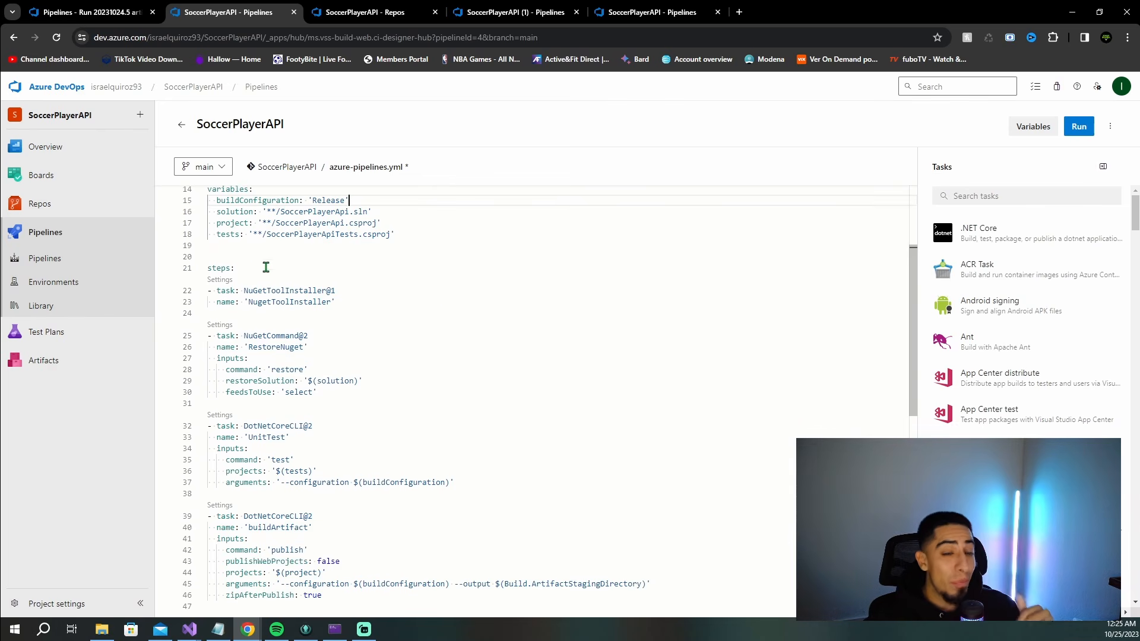
{"action": "left_click_drag", "start_coordinate": [235, 268], "coordinate": [203, 272]}
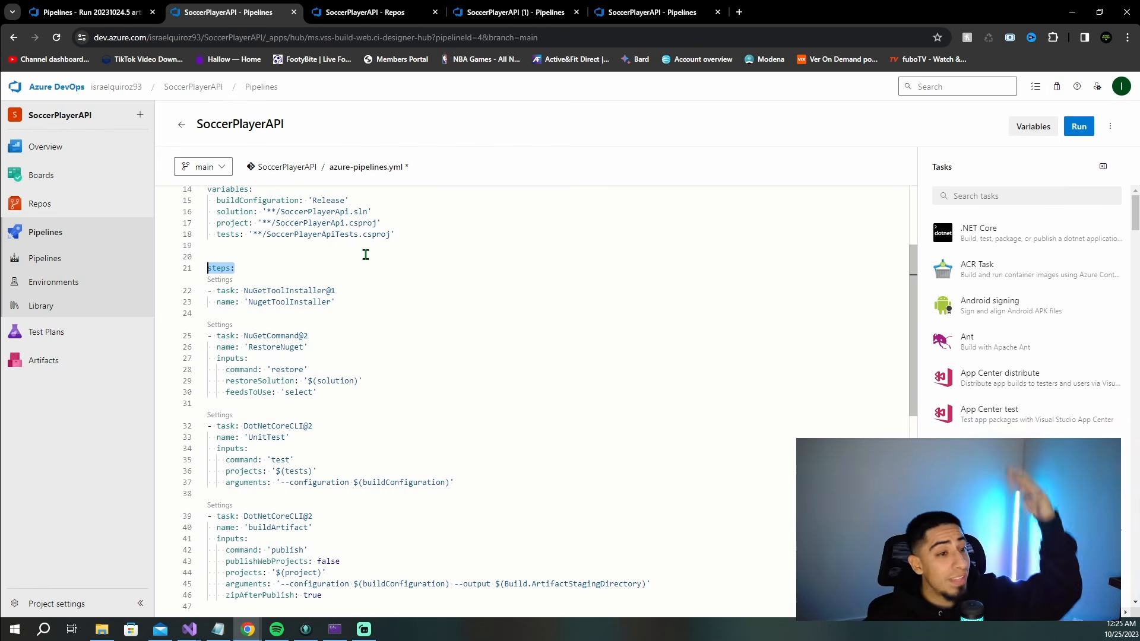
{"action": "scroll", "coordinate": [402, 301], "scroll_direction": "down", "scroll_amount": 2}
{"action": "scroll", "coordinate": [403, 298], "scroll_direction": "up", "scroll_amount": 1}
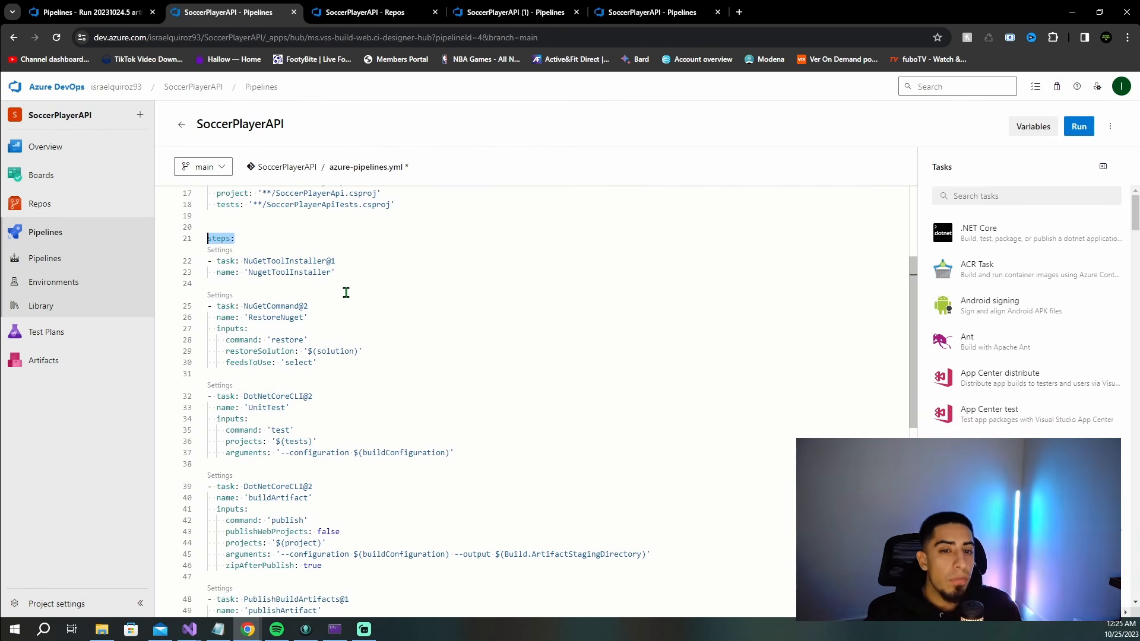
{"action": "left_click_drag", "start_coordinate": [358, 273], "coordinate": [200, 265]}
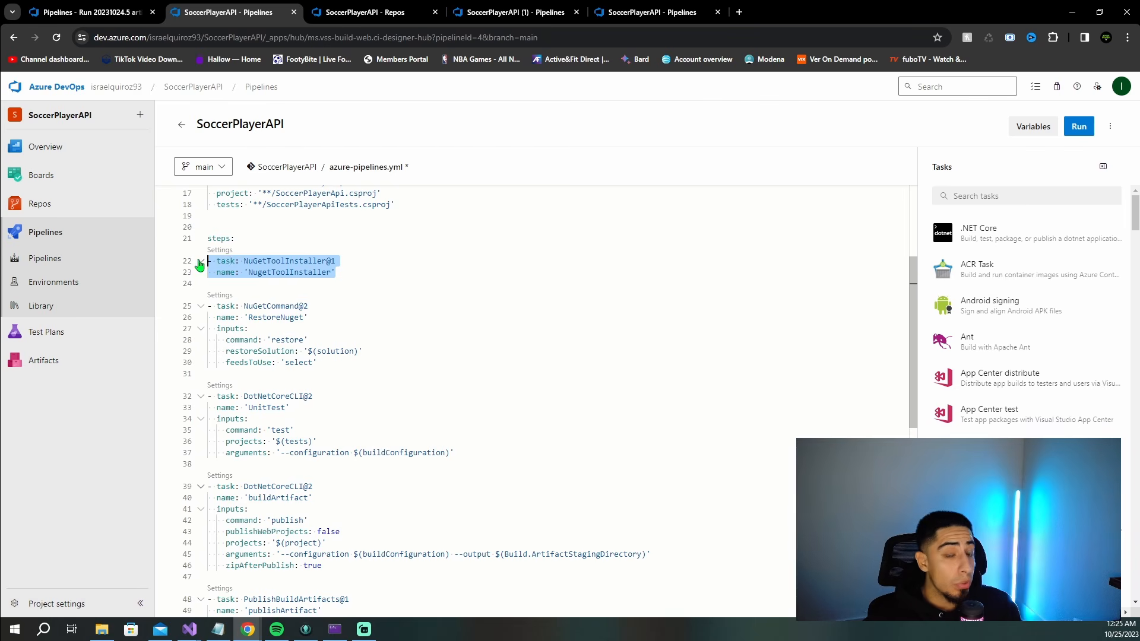
{"action": "left_click", "coordinate": [386, 248]}
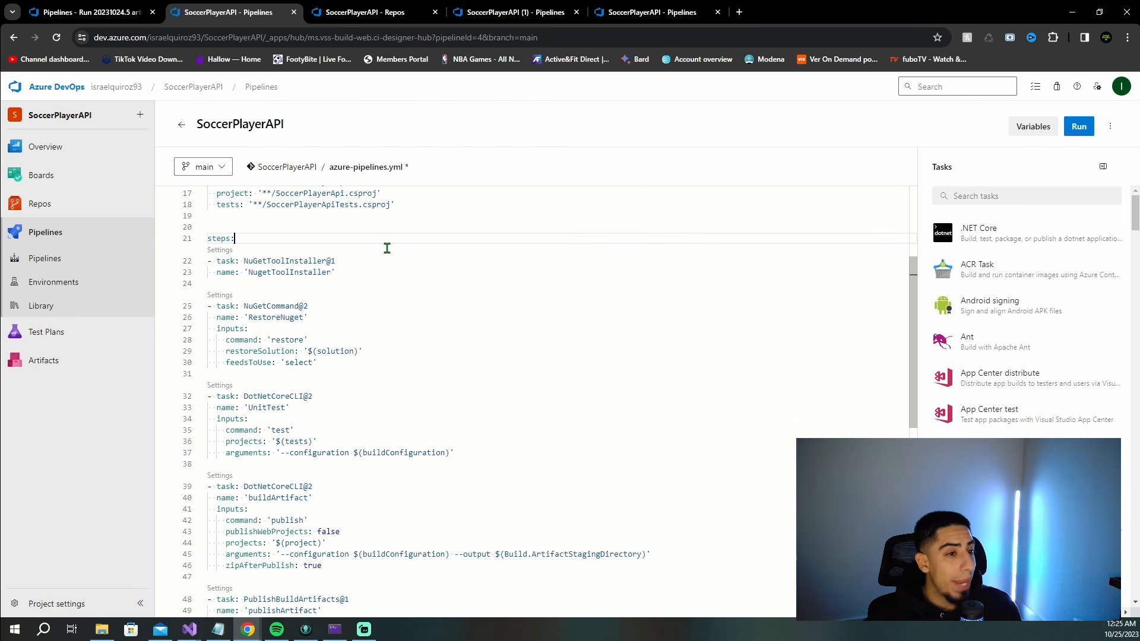
- Search the tasks for nuget and insert a NuGet tool installer task on line 24, below the existing NugetToolInstaller task
{"action": "left_click", "coordinate": [980, 196]}
{"action": "type", "text": "nuget"}
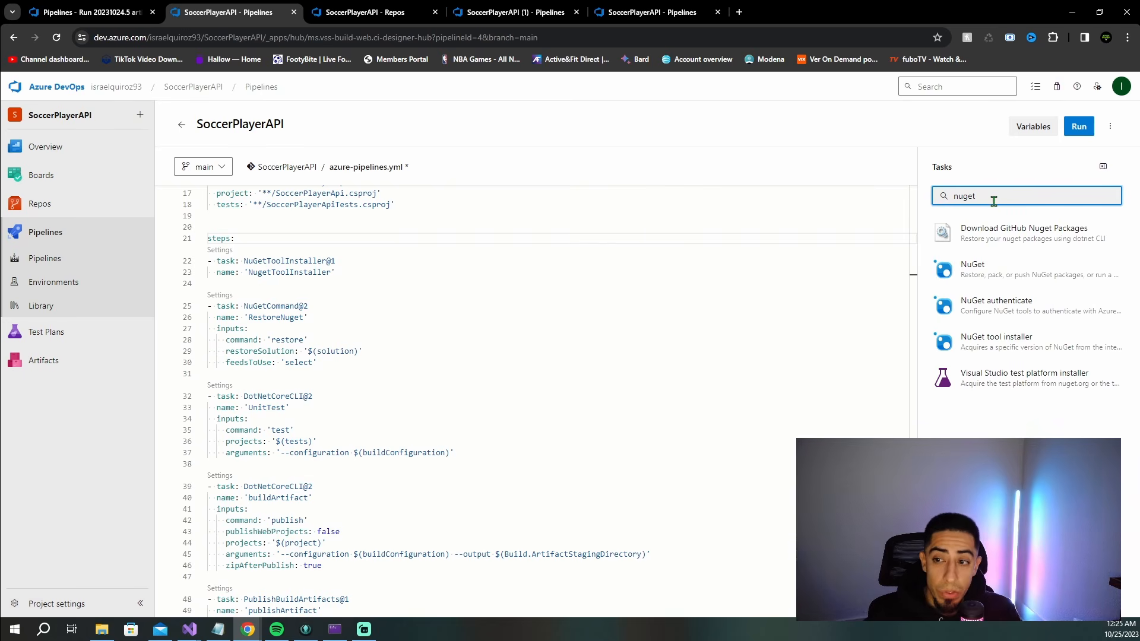
{"action": "left_click", "coordinate": [983, 353]}
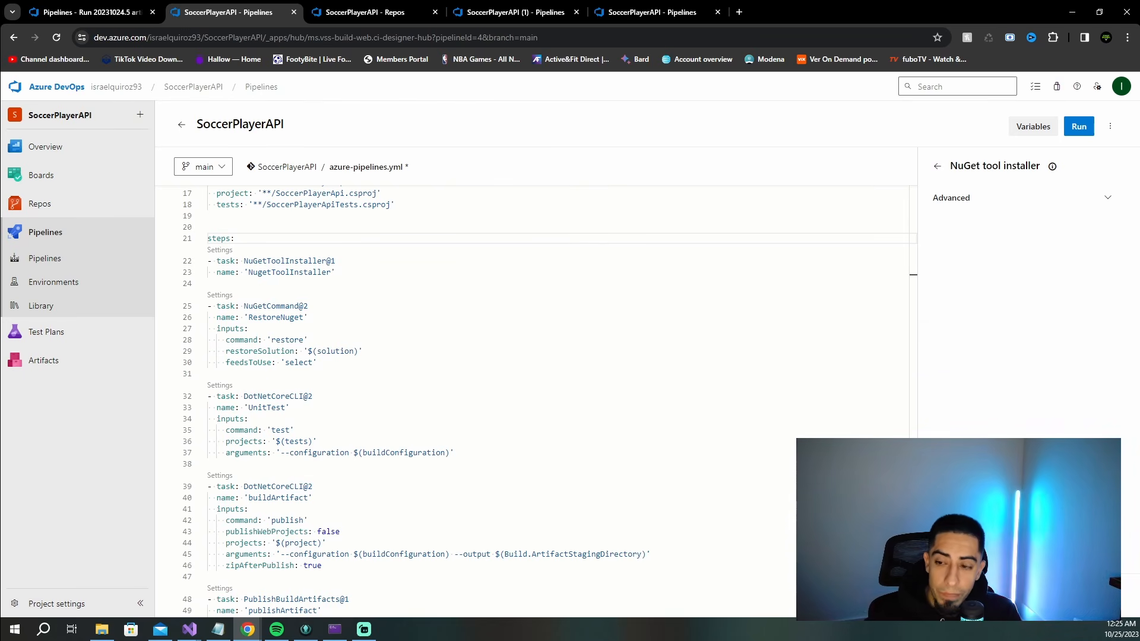
{"action": "left_click", "coordinate": [282, 306]}
{"action": "left_click", "coordinate": [278, 284]}
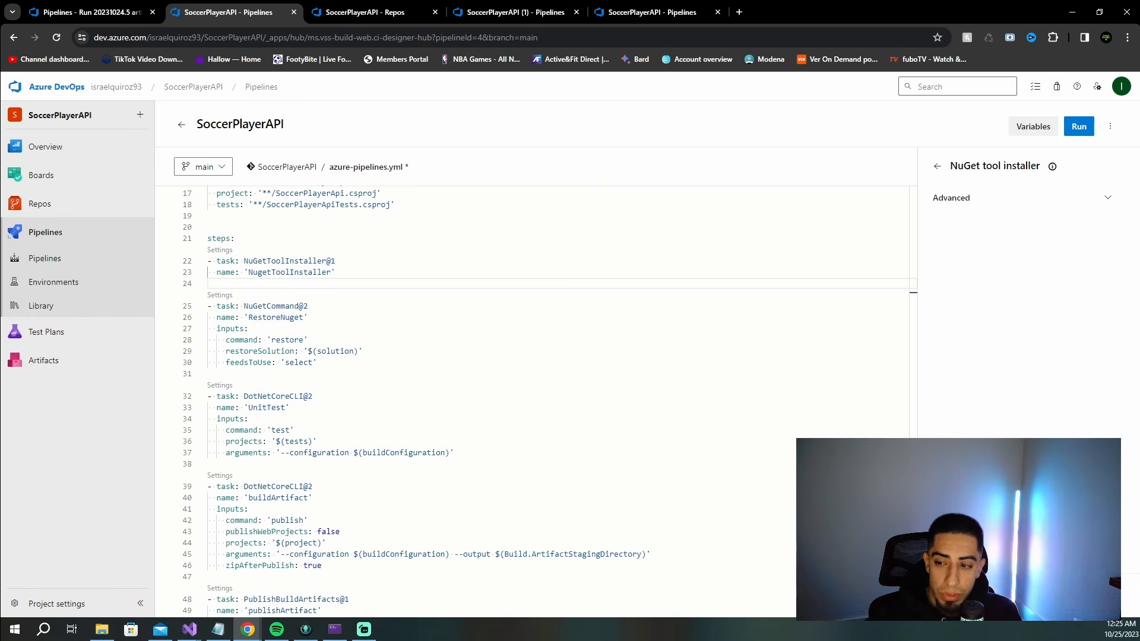
{"action": "left_click", "coordinate": [1104, 595]}
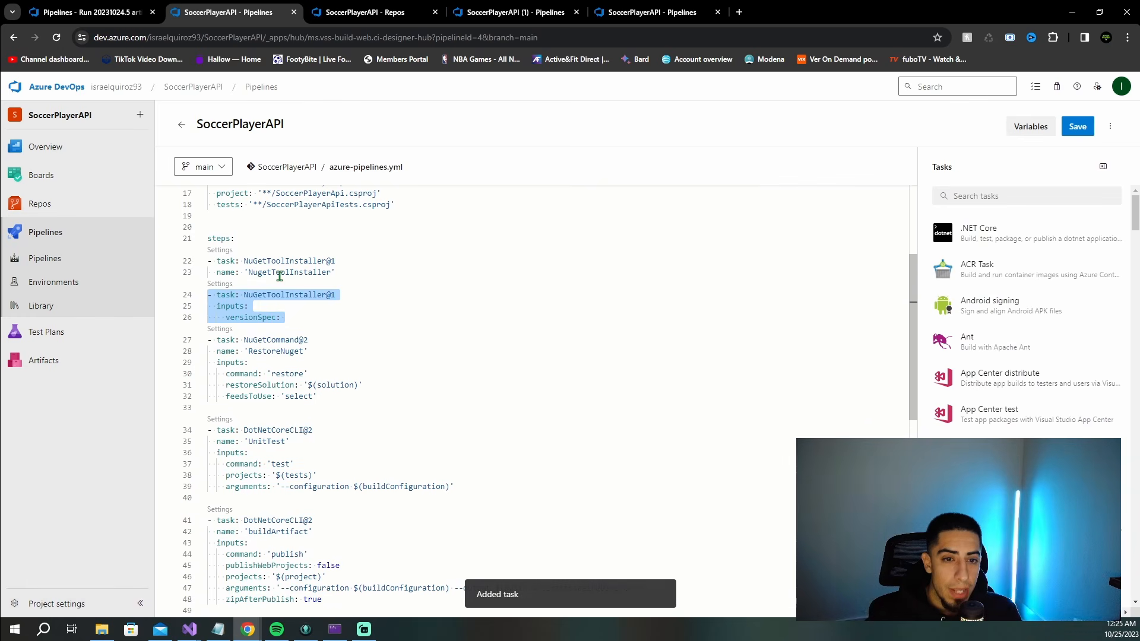
- Remove the inputs and versionSpec lines from the inserted NuGetToolInstaller@1 task, then undo that edit and the task insertion
{"action": "left_click_drag", "start_coordinate": [317, 324], "coordinate": [195, 309]}
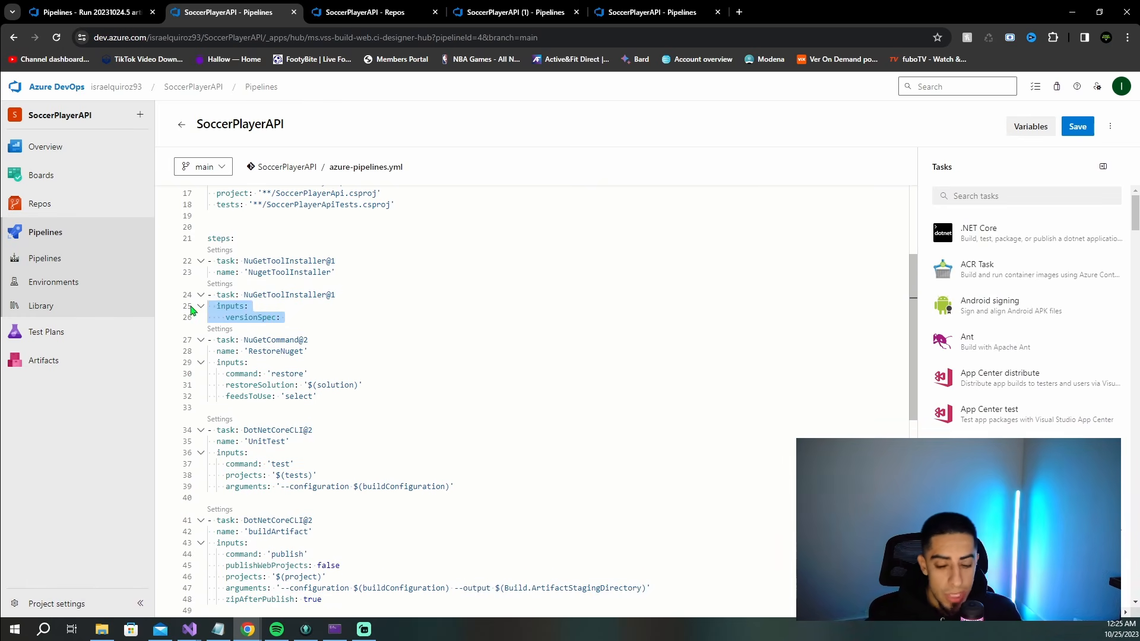
{"action": "key", "text": "BackSpace"}
{"action": "left_click_drag", "start_coordinate": [336, 272], "coordinate": [193, 276]}
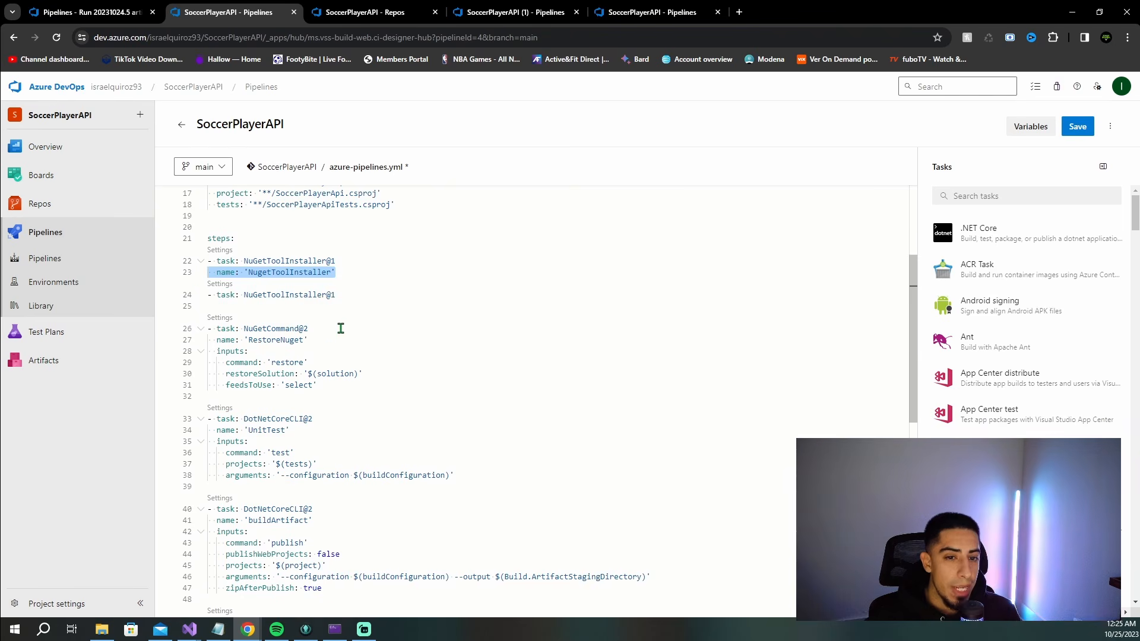
{"action": "key", "text": "ctrl+z"}
{"action": "key", "text": "ctrl+z"}
{"action": "left_click_drag", "start_coordinate": [349, 337], "coordinate": [209, 275]}
{"action": "left_click", "coordinate": [466, 258]}
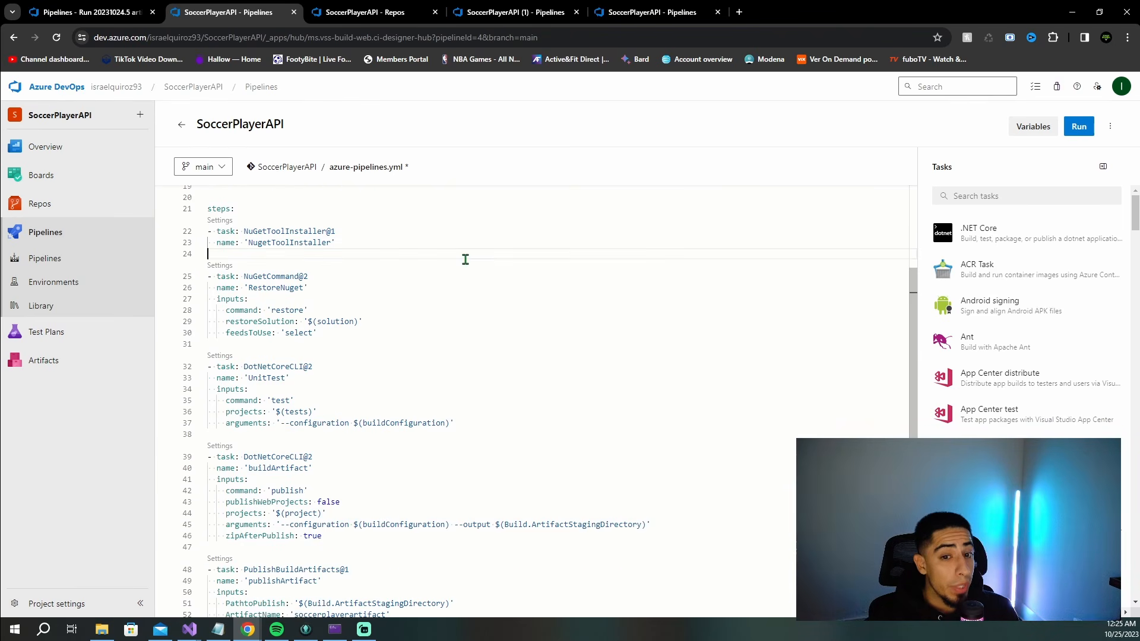
- Find the NuGet task and configure it with the restore command and $(solution) as the solution path
{"action": "left_click", "coordinate": [1027, 195]}
{"action": "type", "text": "nuget"}
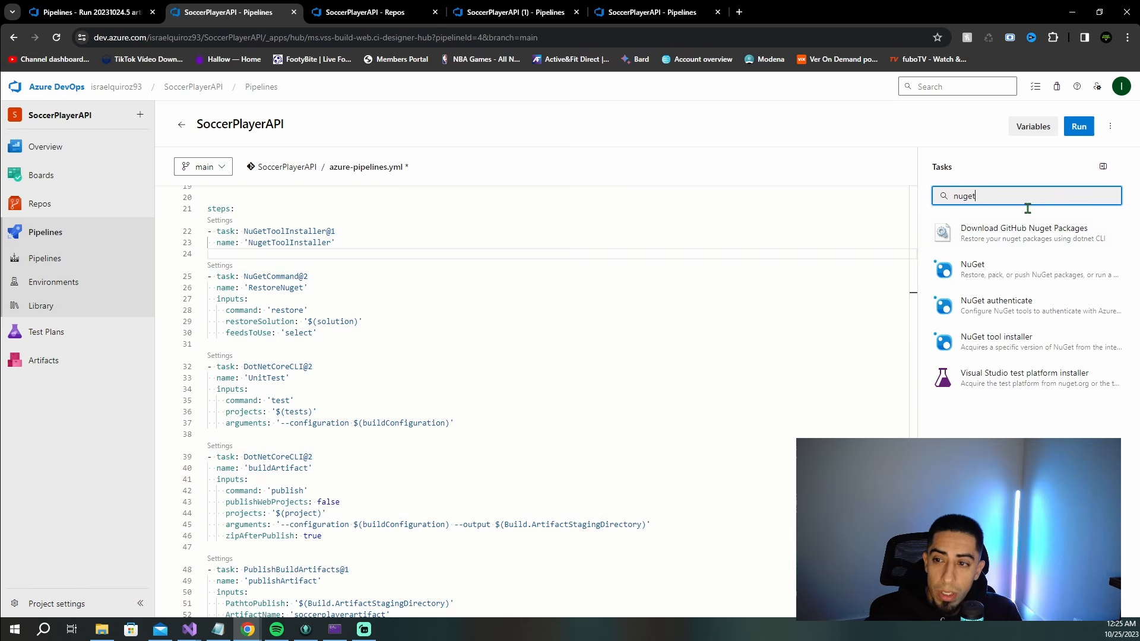
{"action": "left_click", "coordinate": [1004, 272]}
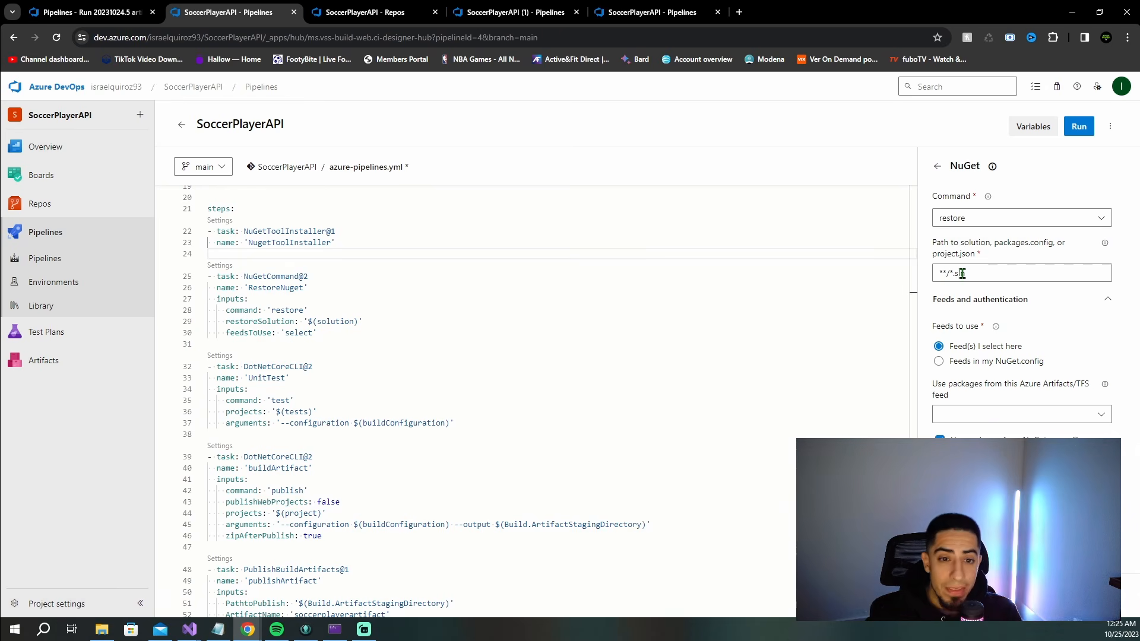
{"action": "left_click_drag", "start_coordinate": [308, 324], "coordinate": [358, 322]}
{"action": "key", "text": "ctrl+c"}
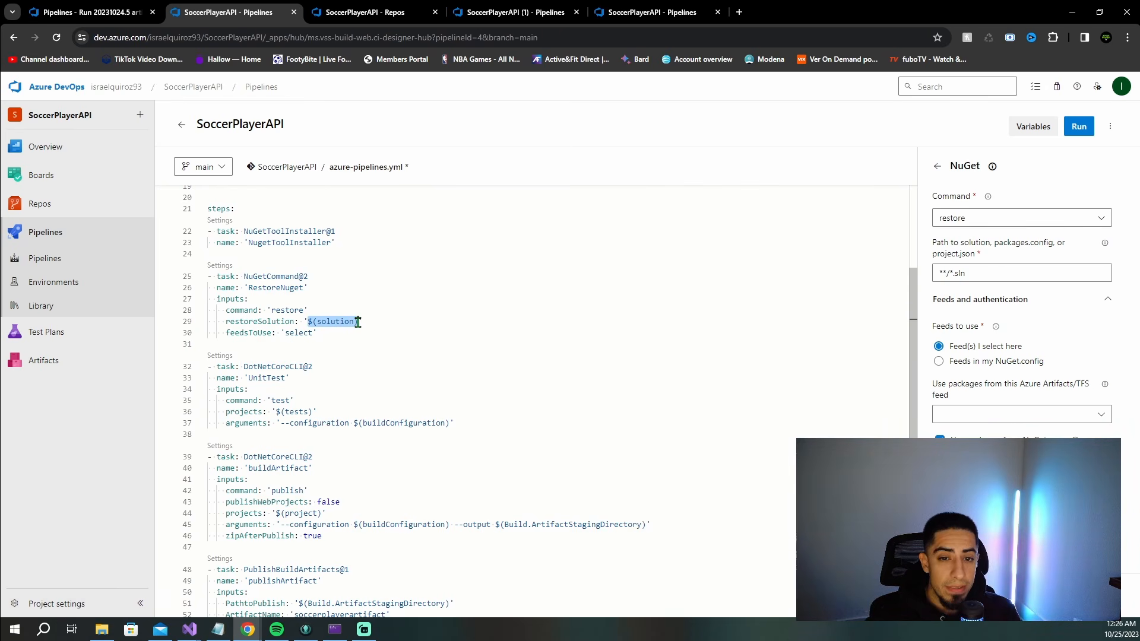
{"action": "left_click_drag", "start_coordinate": [999, 274], "coordinate": [899, 274]}
{"action": "key", "text": "ctrl+v"}
- Insert the configured NuGet restore task on line 31, below the existing RestoreNuget task
{"action": "scroll", "coordinate": [384, 282], "scroll_direction": "up", "scroll_amount": 3}
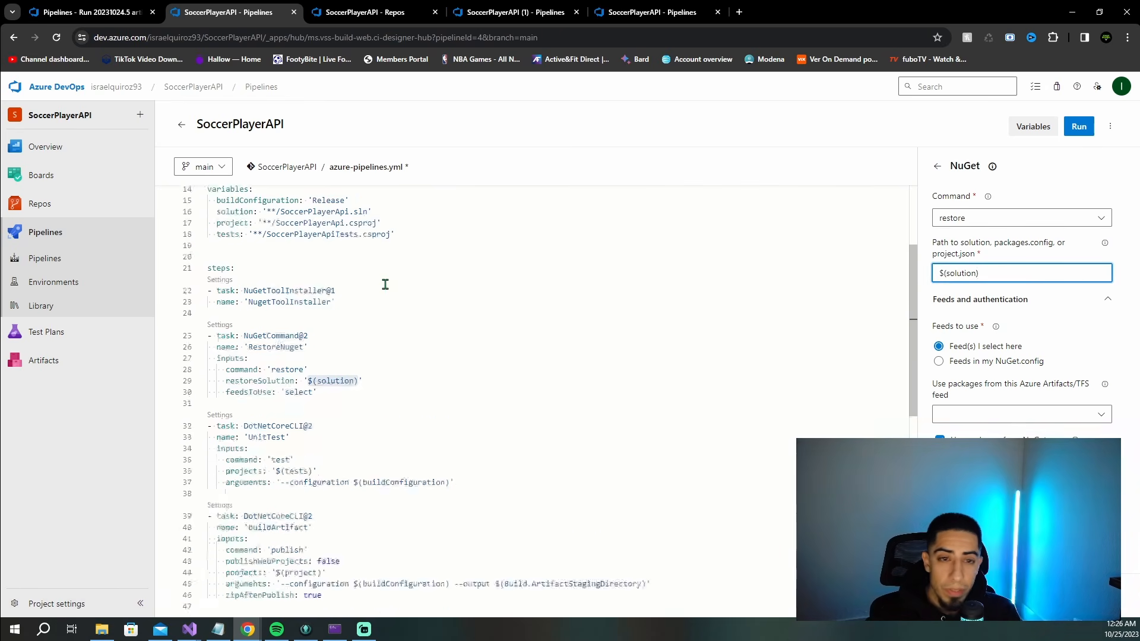
{"action": "left_click_drag", "start_coordinate": [382, 330], "coordinate": [217, 329]}
{"action": "left_click", "coordinate": [433, 305]}
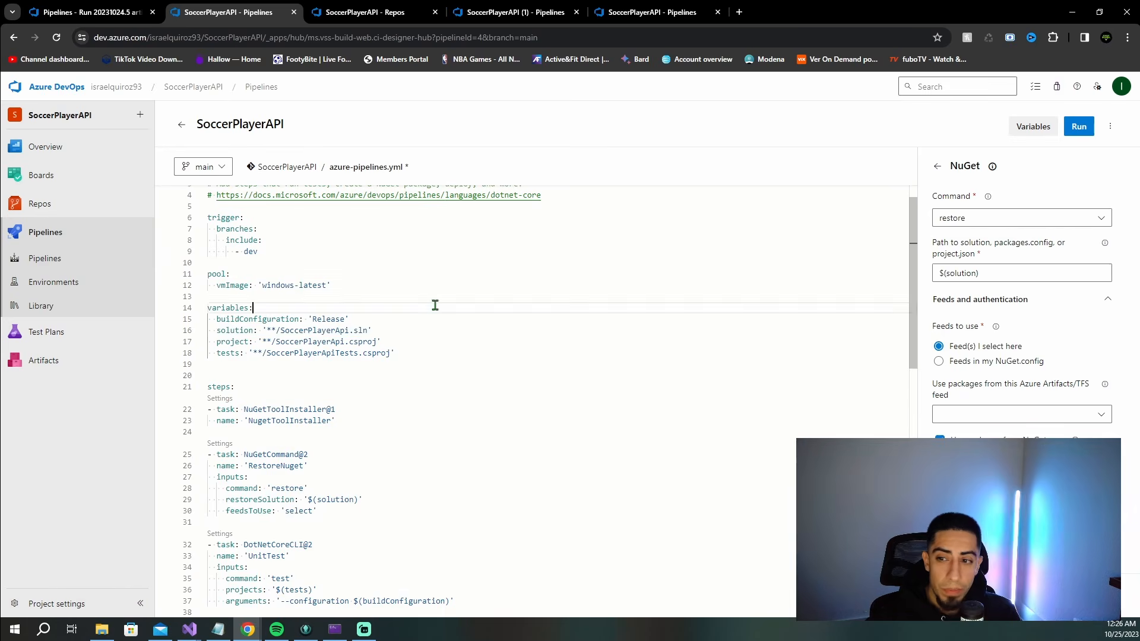
{"action": "scroll", "coordinate": [664, 347], "scroll_direction": "down", "scroll_amount": 2}
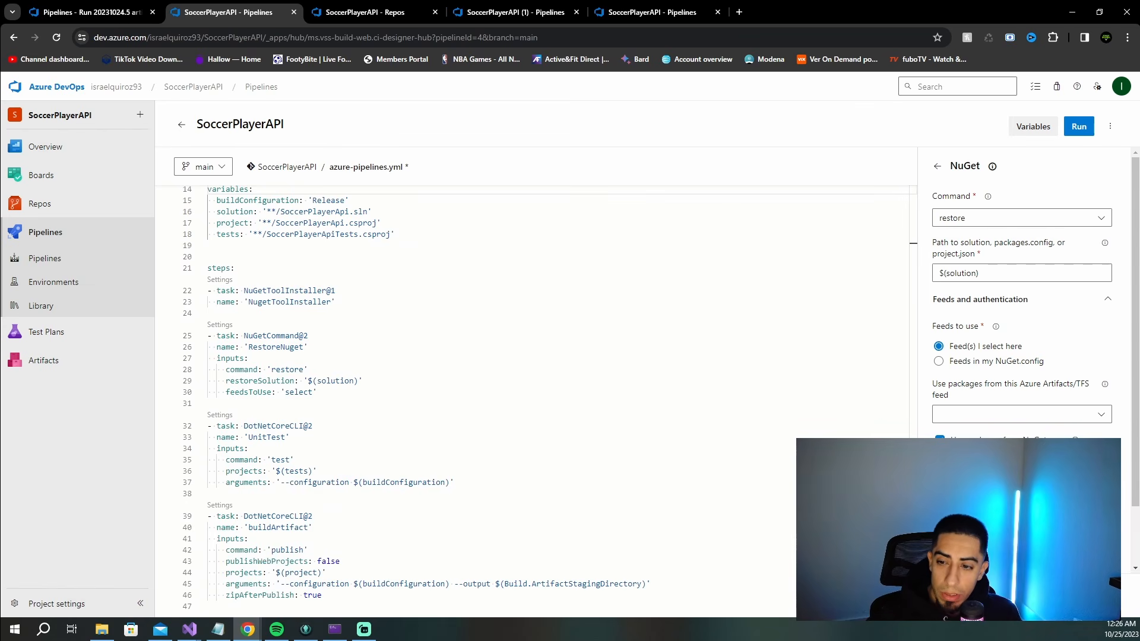
{"action": "left_click", "coordinate": [238, 404]}
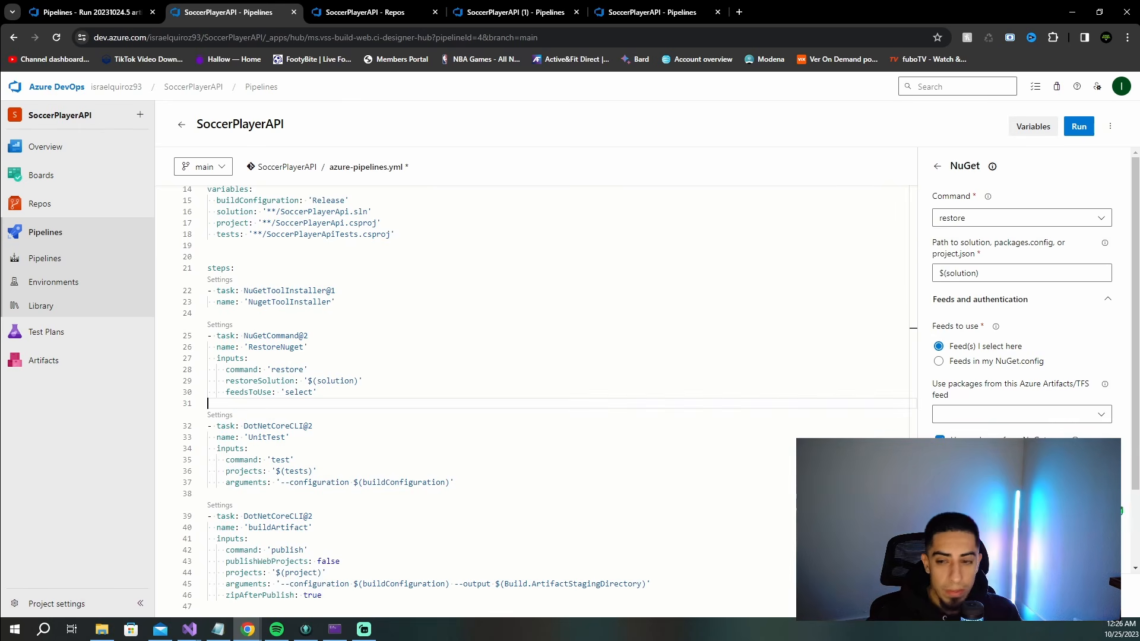
{"action": "left_click", "coordinate": [1098, 596]}
{"action": "left_click", "coordinate": [378, 441]}
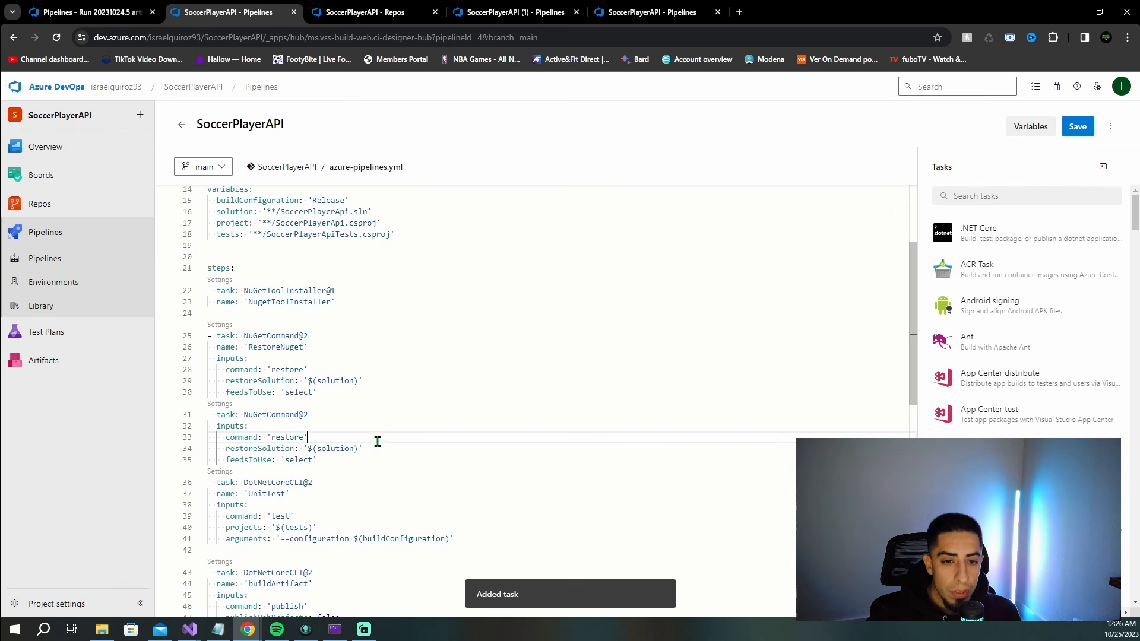
- Compare the inserted NuGetCommand@2 task with the existing RestoreNuget task, then undo the insertion
{"action": "left_click_drag", "start_coordinate": [326, 462], "coordinate": [188, 416]}
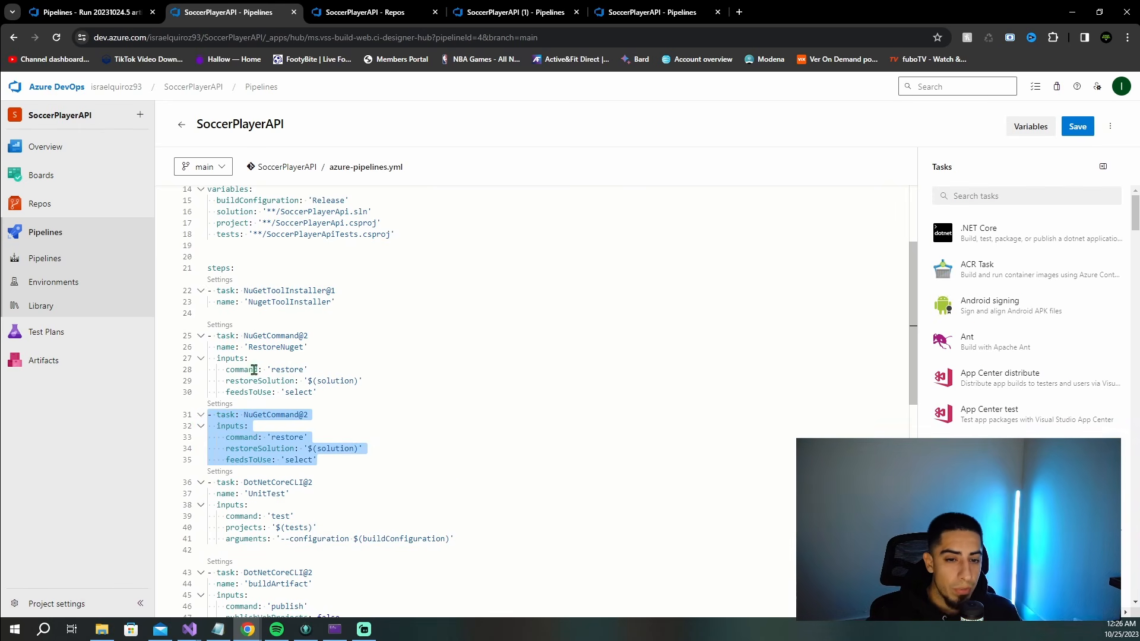
{"action": "mouse_move", "coordinate": [315, 350]}
{"action": "left_mouse_down"}
{"action": "mouse_move", "coordinate": [183, 353]}
{"action": "mouse_move", "coordinate": [306, 348]}
{"action": "left_mouse_up"}
{"action": "left_click", "coordinate": [352, 422]}
{"action": "key", "text": "ctrl+z"}
{"action": "left_click", "coordinate": [359, 346]}
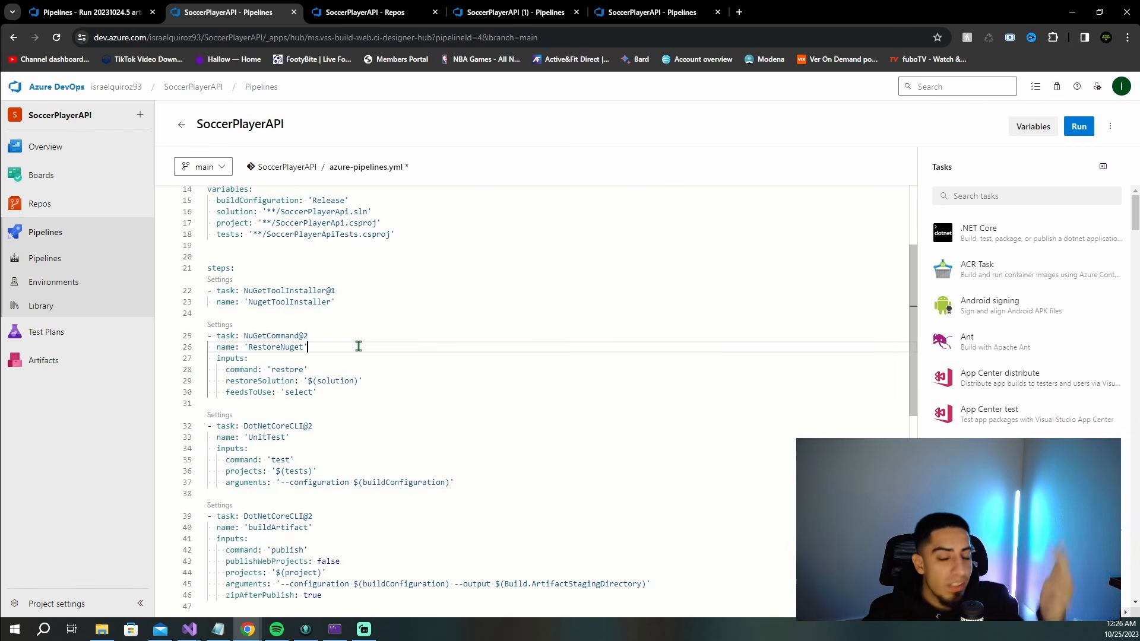
- Start a .NET Core task for line 38, below the UnitTest task, and set its command to test
{"action": "scroll", "coordinate": [397, 409], "scroll_direction": "down", "scroll_amount": 2}
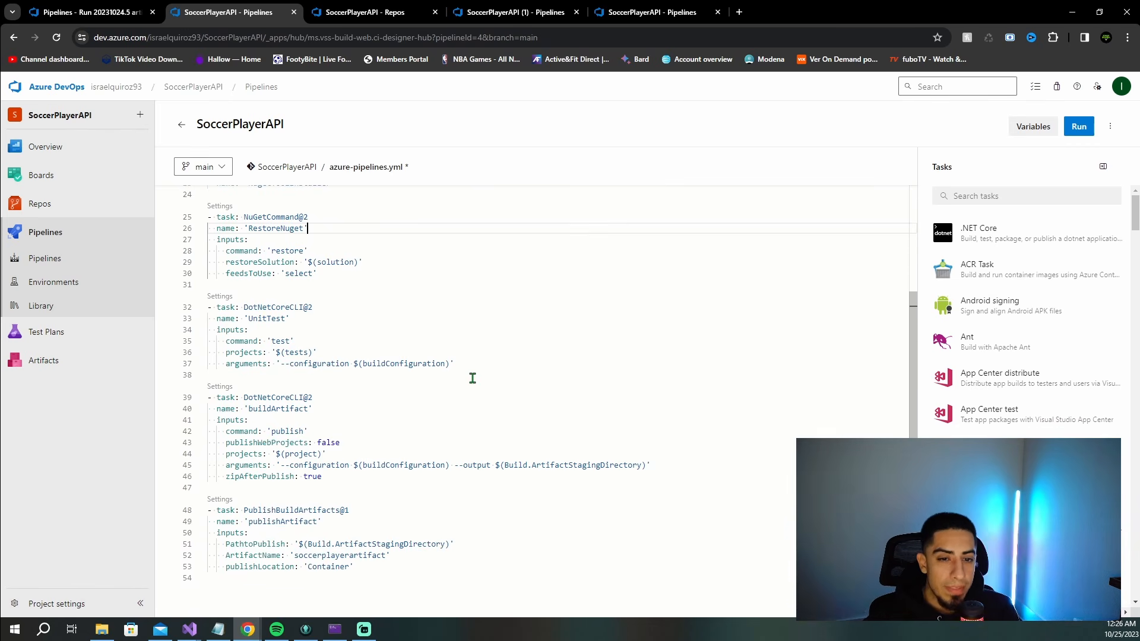
{"action": "left_click_drag", "start_coordinate": [493, 364], "coordinate": [192, 310]}
{"action": "left_click", "coordinate": [467, 316]}
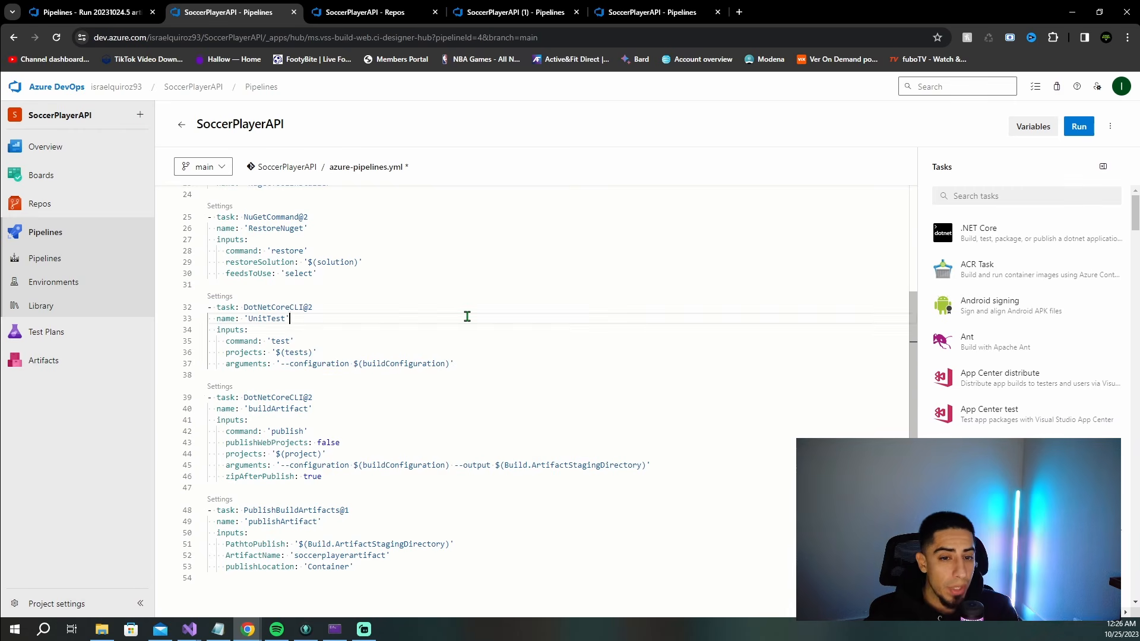
{"action": "left_click", "coordinate": [273, 376]}
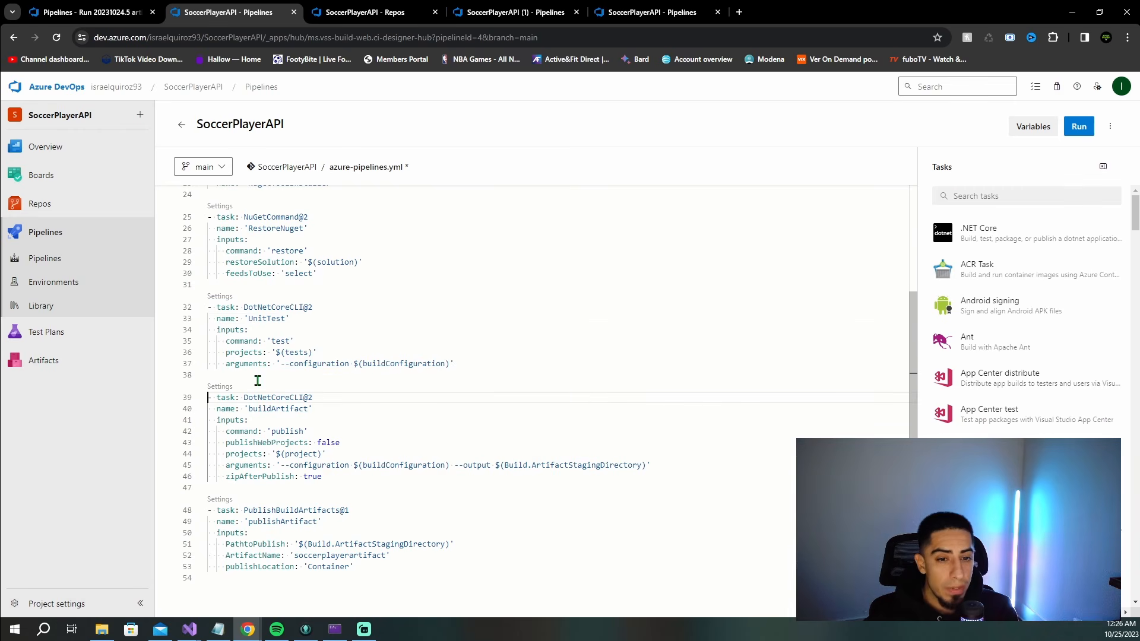
{"action": "left_click", "coordinate": [981, 236]}
{"action": "left_click", "coordinate": [1101, 219]}
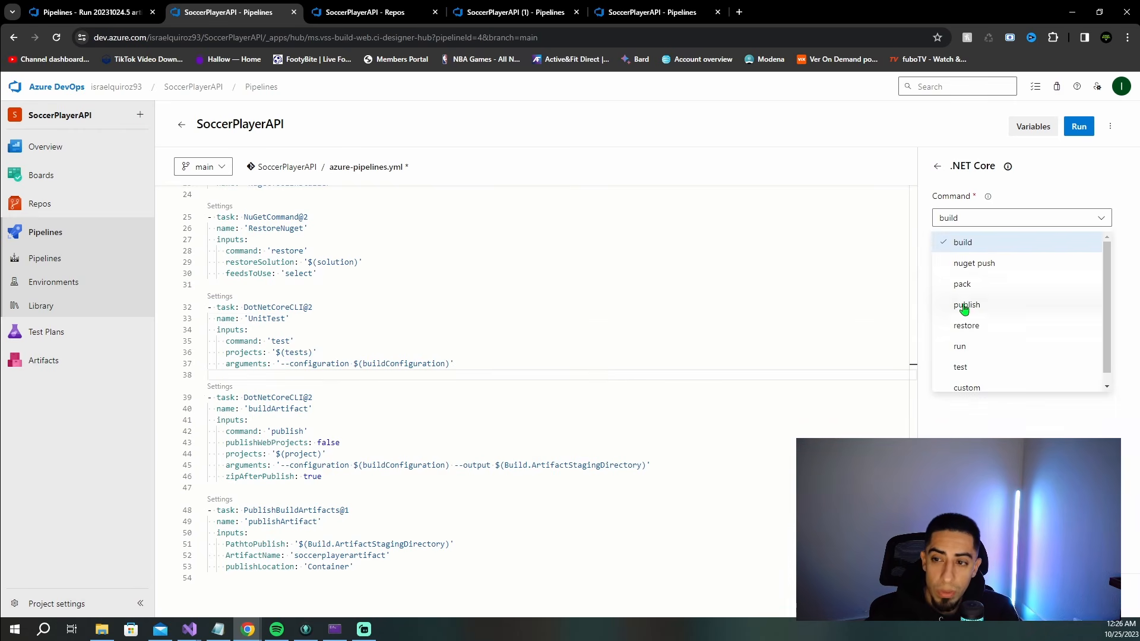
{"action": "left_click", "coordinate": [960, 368]}
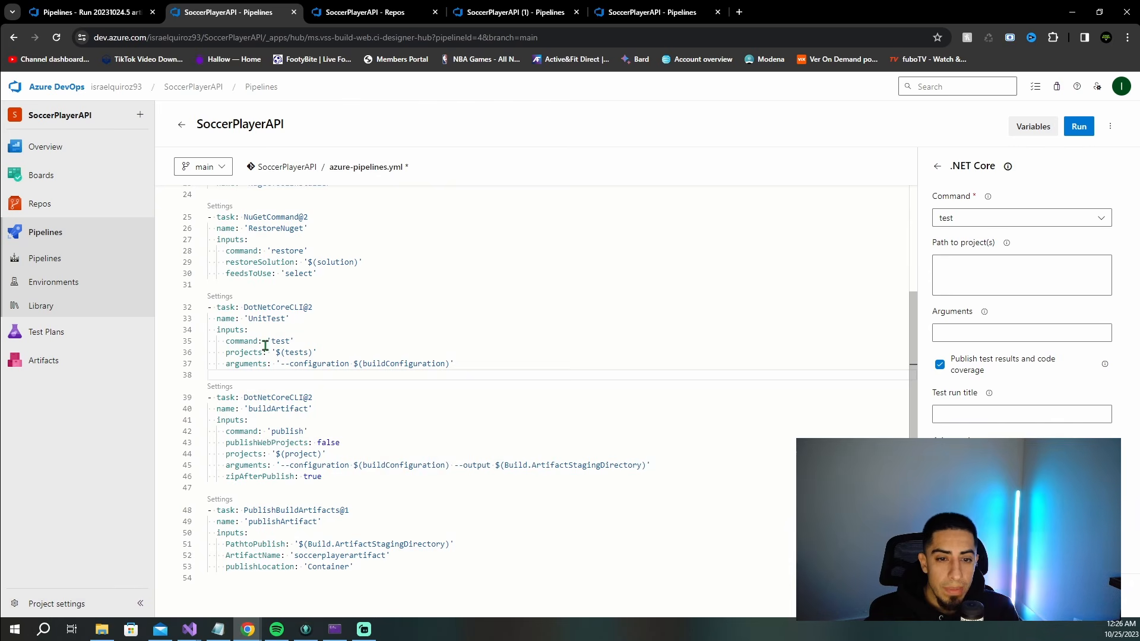
- Copy the UnitTest values into the .NET Core task: project path $(tests) and arguments --configuration $(buildConfiguration)
{"action": "left_click_drag", "start_coordinate": [277, 355], "coordinate": [314, 354]}
{"action": "key", "text": "ctrl+c"}
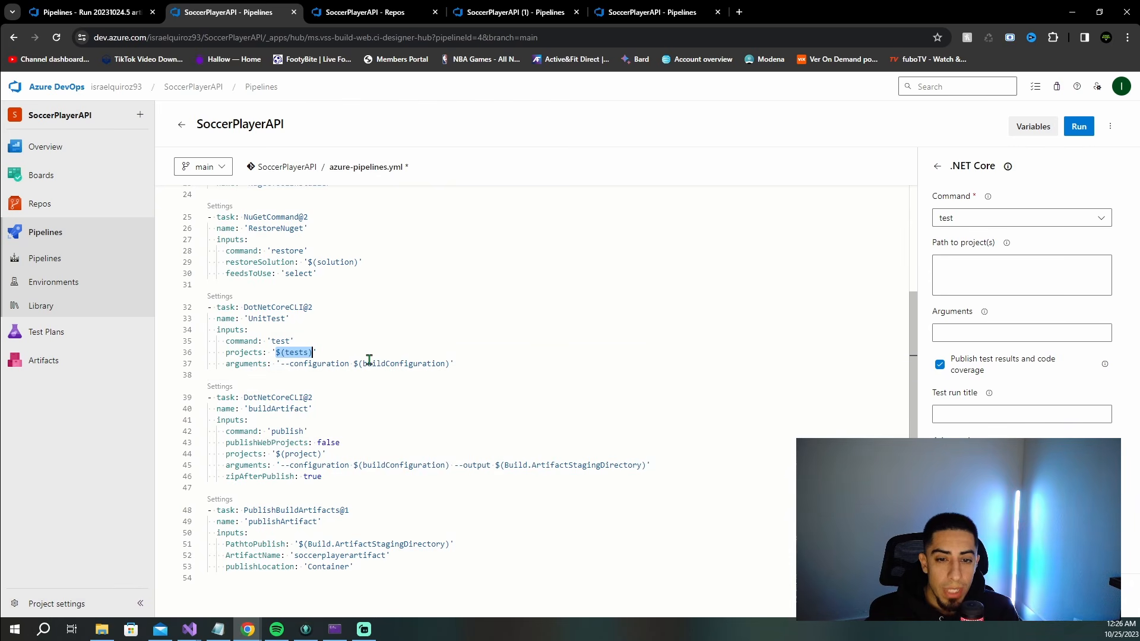
{"action": "left_click", "coordinate": [985, 261]}
{"action": "key", "text": "ctrl+v"}
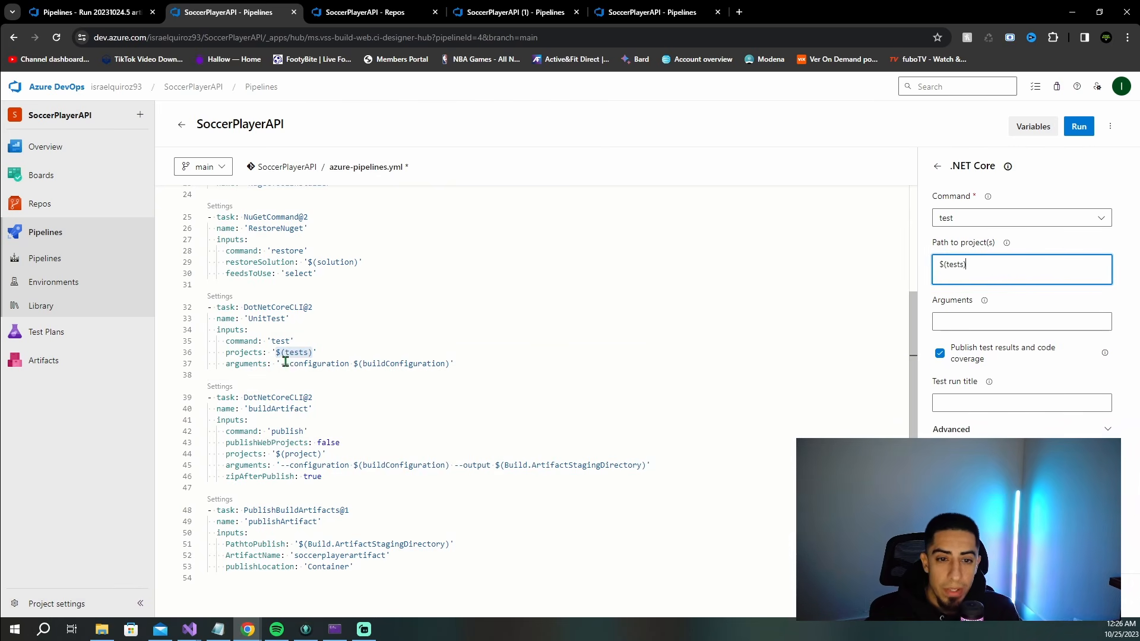
{"action": "left_click_drag", "start_coordinate": [280, 364], "coordinate": [445, 364]}
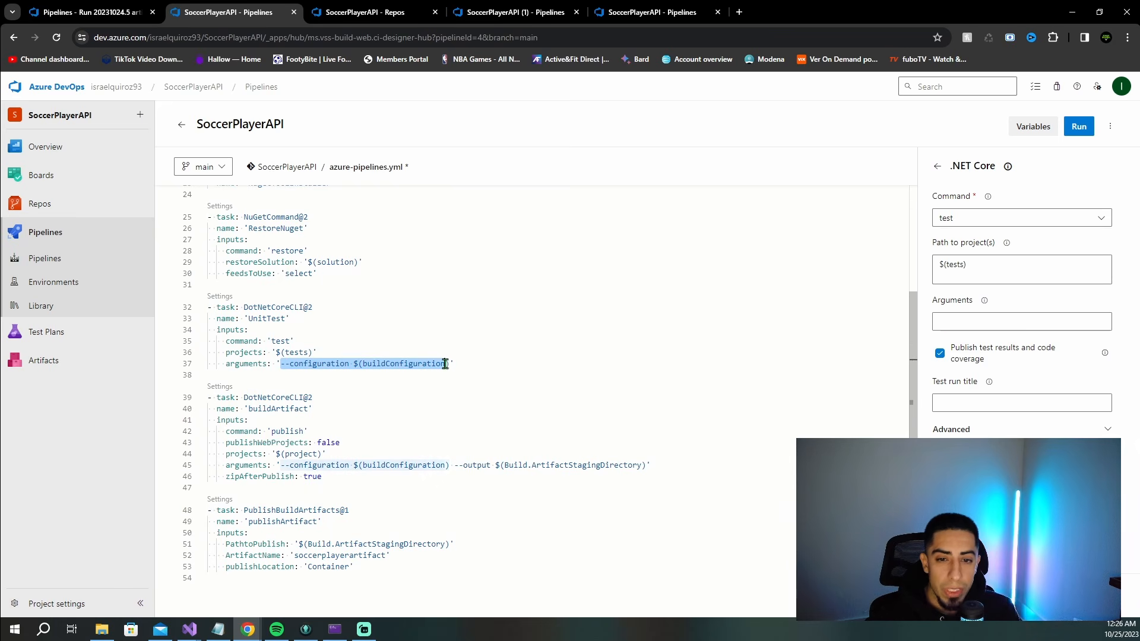
{"action": "key", "text": "ctrl+c"}
{"action": "left_click", "coordinate": [959, 323]}
{"action": "key", "text": "ctrl+v"}
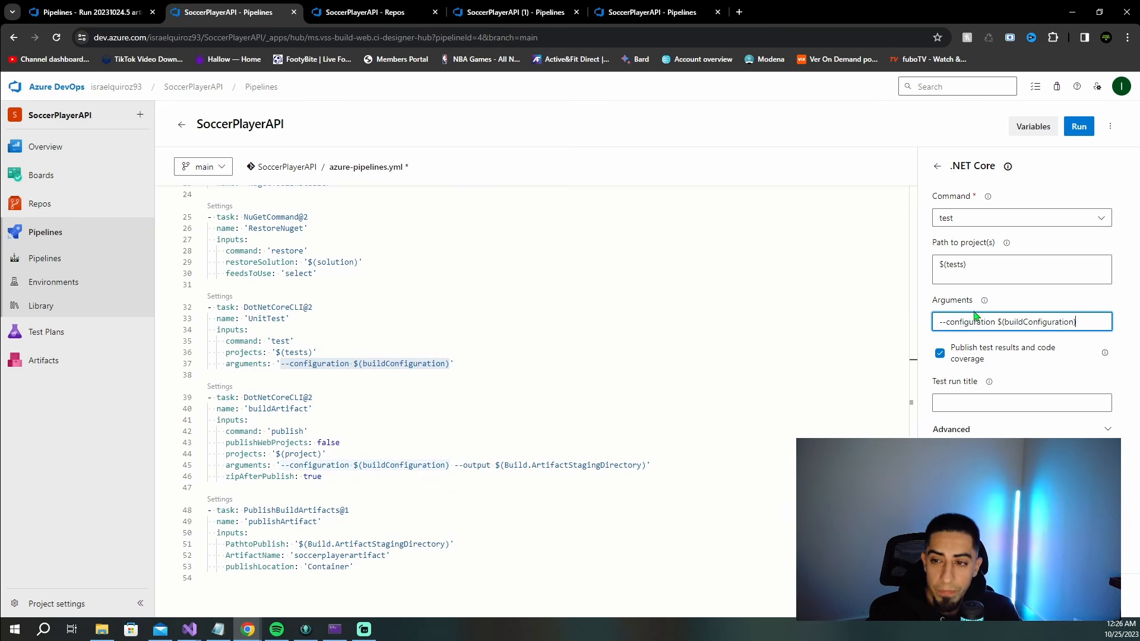
- Insert the test task on line 38, compare it with the UnitTest task, and undo the insertion
{"action": "left_click", "coordinate": [233, 376]}
{"action": "left_click", "coordinate": [1096, 595]}
{"action": "left_click", "coordinate": [344, 412]}
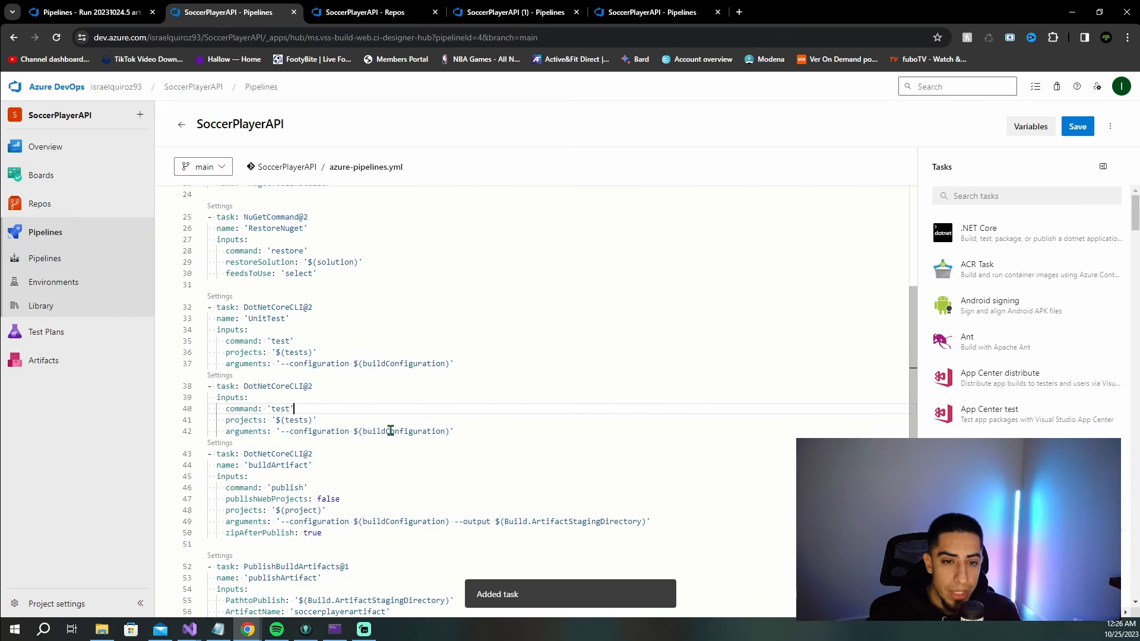
{"action": "left_click_drag", "start_coordinate": [484, 438], "coordinate": [193, 390]}
{"action": "left_click_drag", "start_coordinate": [289, 319], "coordinate": [184, 324]}
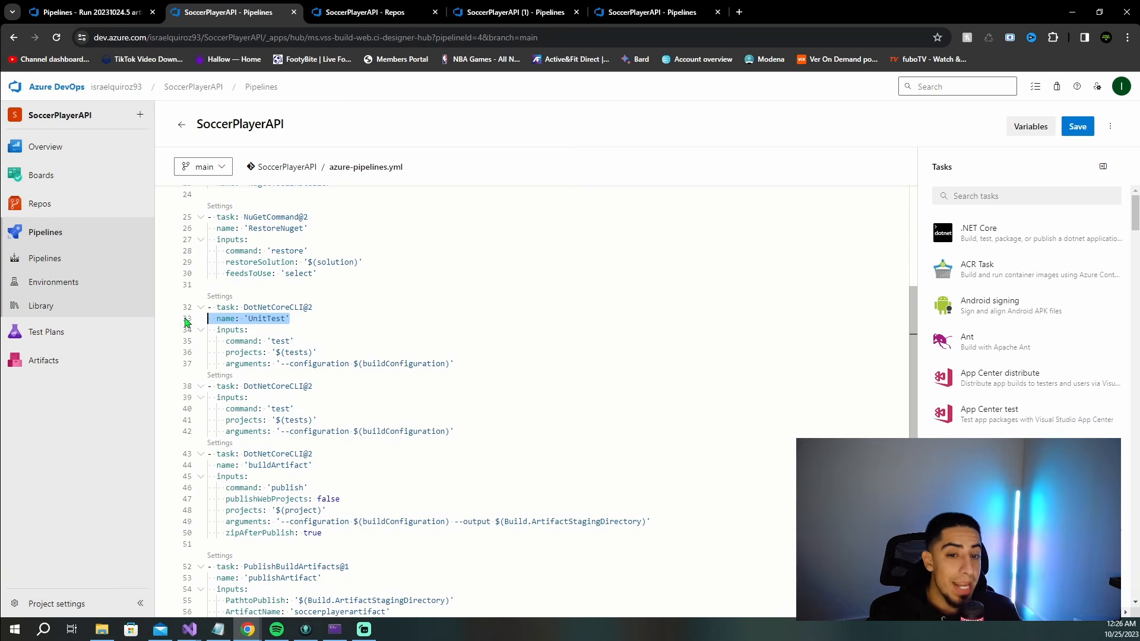
{"action": "left_click", "coordinate": [419, 333]}
{"action": "key", "text": "ctrl+z"}
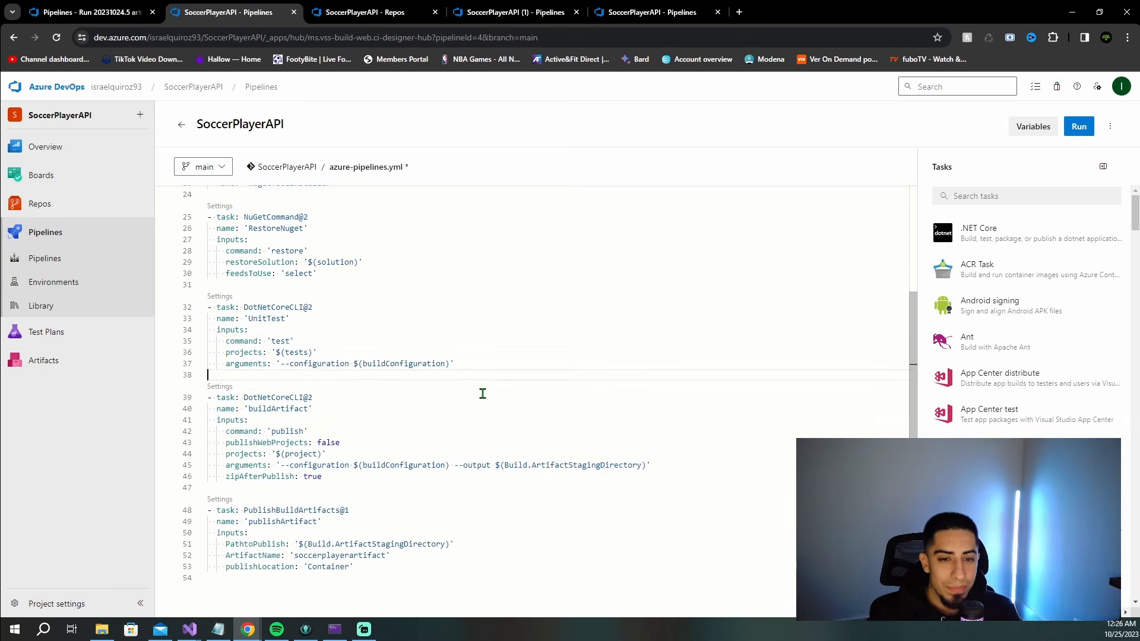
- Start another .NET Core task with the build command and set its project path to $(project)
{"action": "scroll", "coordinate": [428, 421], "scroll_direction": "down", "scroll_amount": 2}
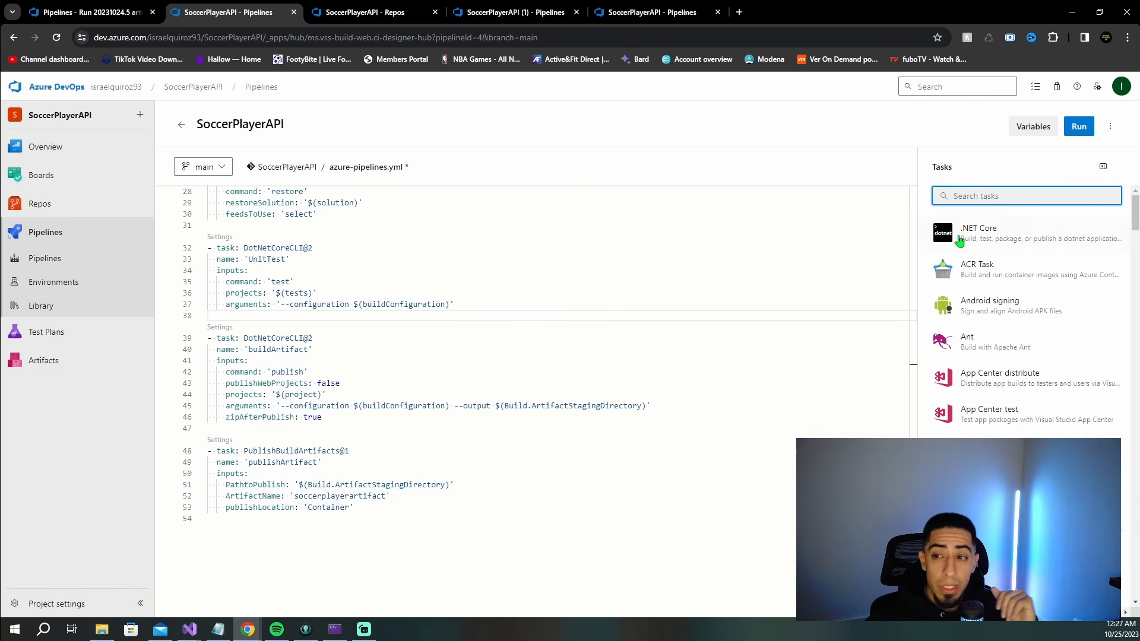
{"action": "left_click", "coordinate": [997, 239]}
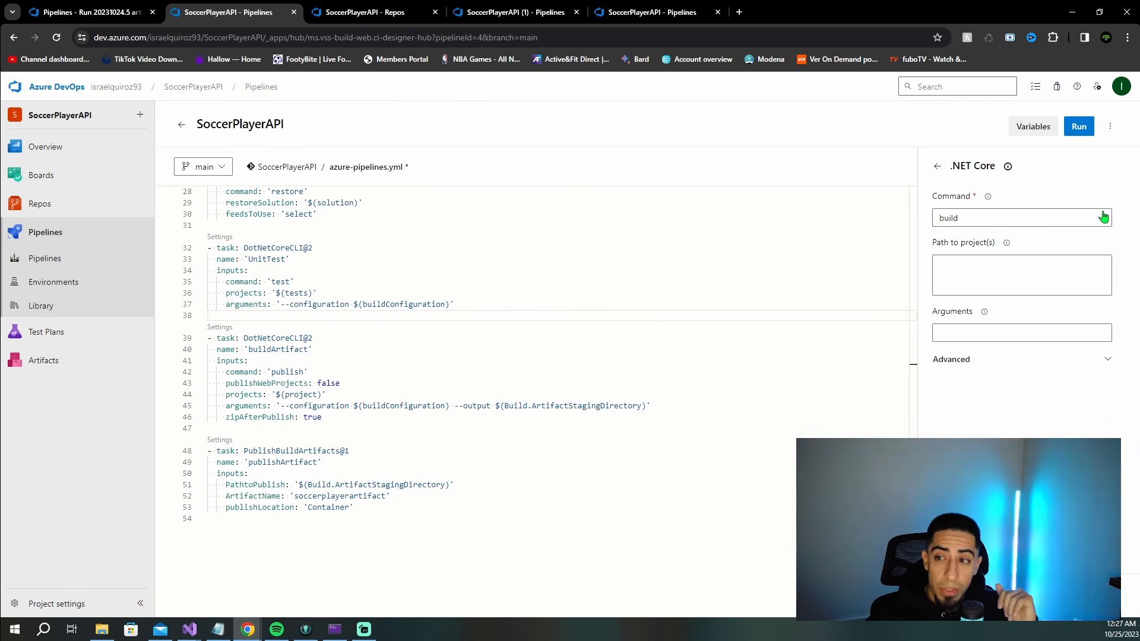
{"action": "left_click_drag", "start_coordinate": [274, 395], "coordinate": [321, 396]}
{"action": "left_click", "coordinate": [1044, 264]}
{"action": "key", "text": "ctrl+v"}
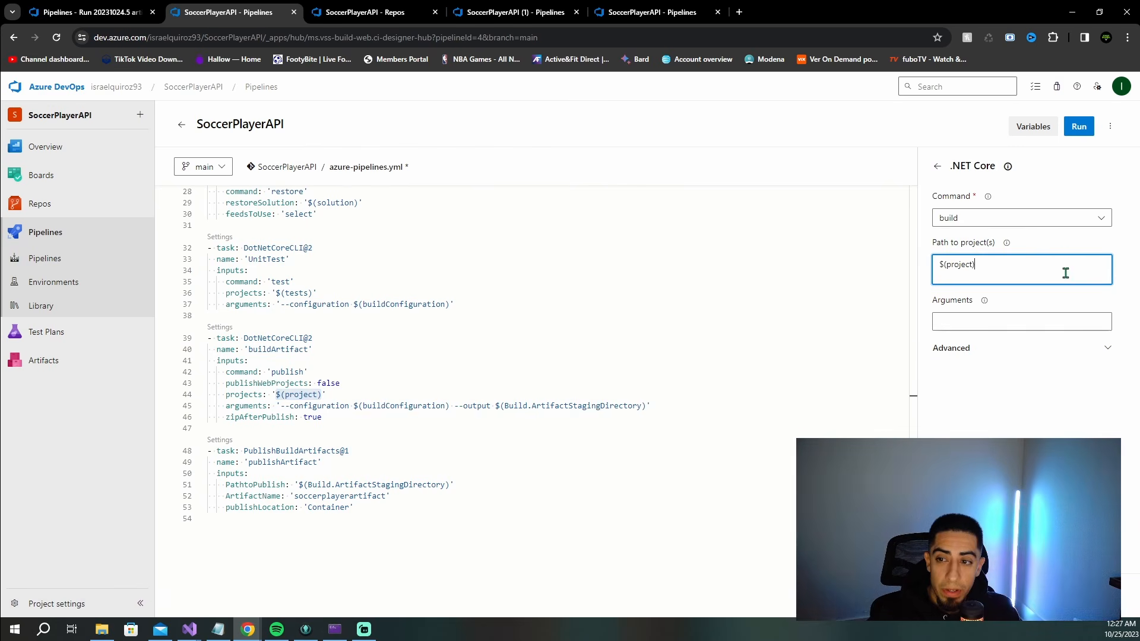
- Check the project variable on line 17 against the SoccerPlayerApi.csproj file in the repository
{"action": "scroll", "coordinate": [374, 362], "scroll_direction": "up", "scroll_amount": 5}
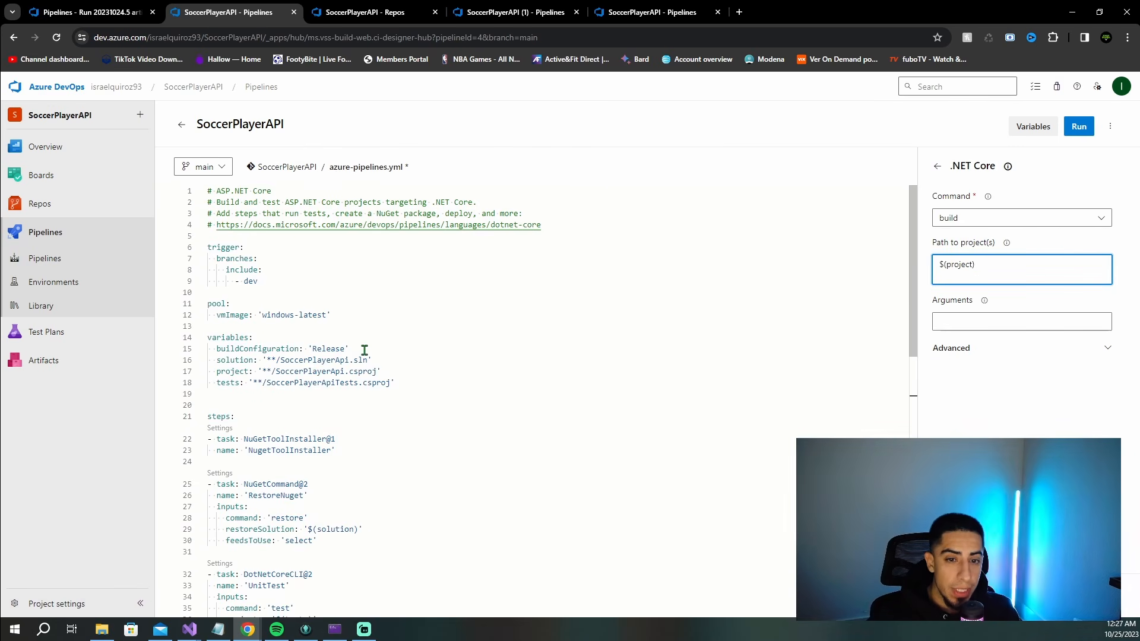
{"action": "left_click_drag", "start_coordinate": [214, 371], "coordinate": [383, 371]}
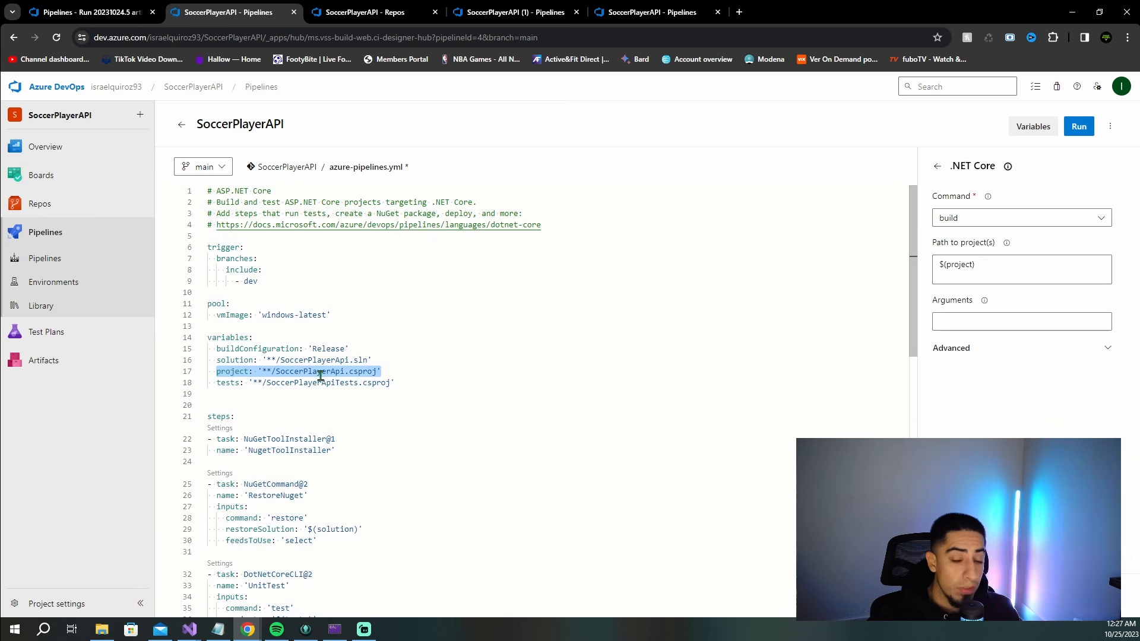
{"action": "key", "text": "ctrl+Tab"}
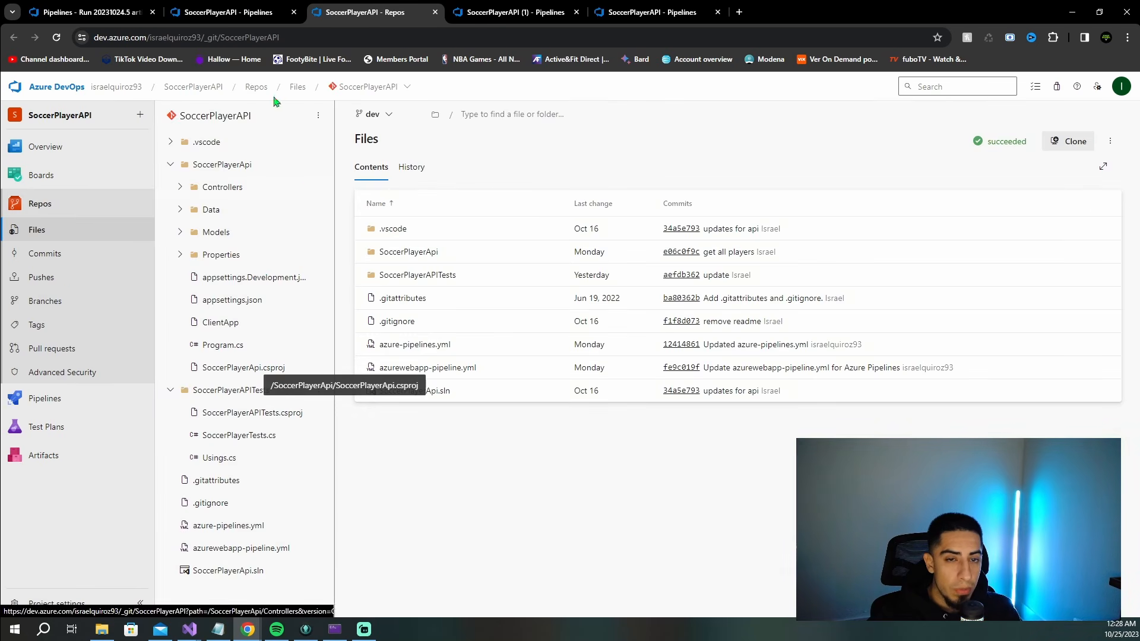
{"action": "left_click", "coordinate": [208, 6]}
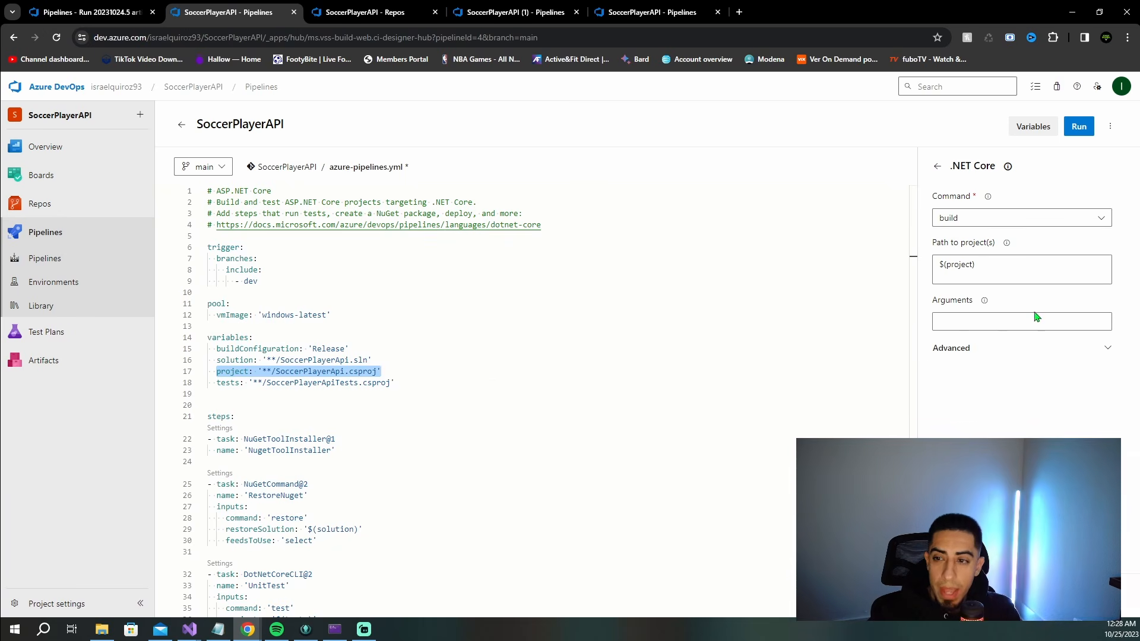
- Set the .NET Core build task's arguments to --configuration $(buildConfiguration) --output $(Build.ArtifactStagingDirectory)
{"action": "scroll", "coordinate": [484, 400], "scroll_direction": "down", "scroll_amount": 2}
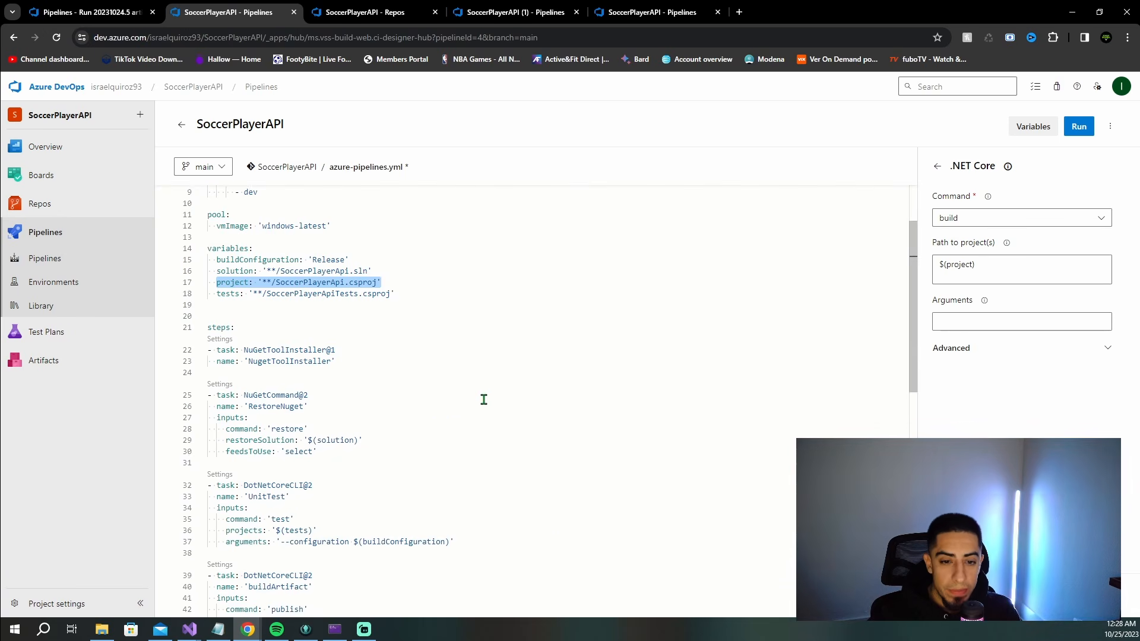
{"action": "scroll", "coordinate": [484, 399], "scroll_direction": "down", "scroll_amount": 5}
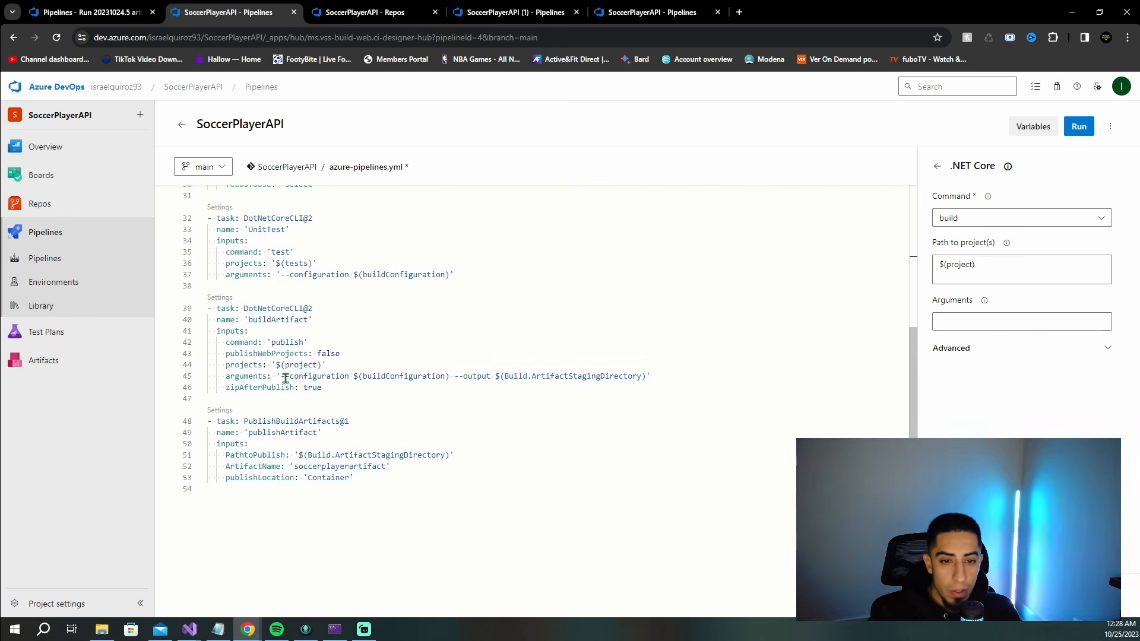
{"action": "left_click_drag", "start_coordinate": [281, 378], "coordinate": [642, 378]}
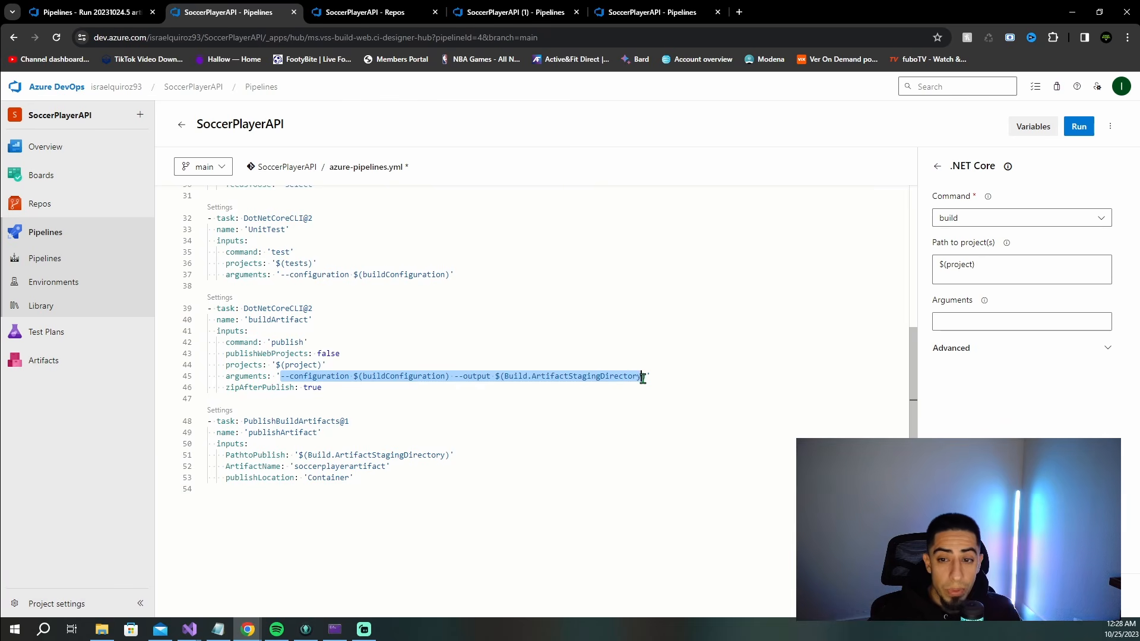
{"action": "left_click", "coordinate": [974, 322]}
{"action": "key", "text": "ctrl+v"}
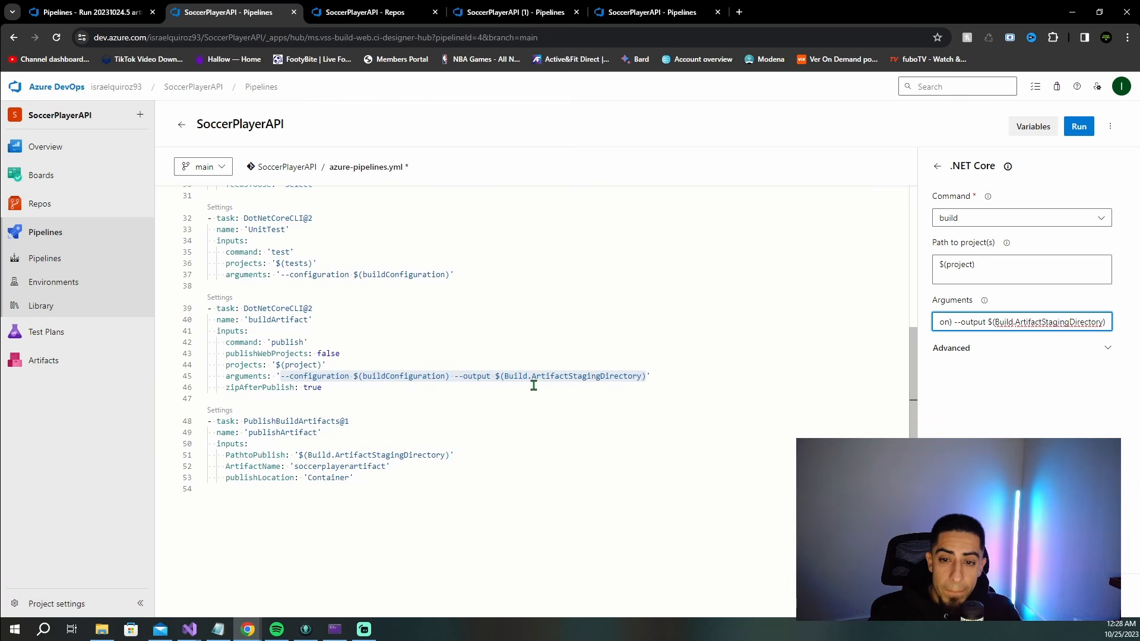
- Review the buildArtifact inputs and the task's advanced options, then insert the .NET Core build task on line 47
{"action": "left_click", "coordinate": [513, 378]}
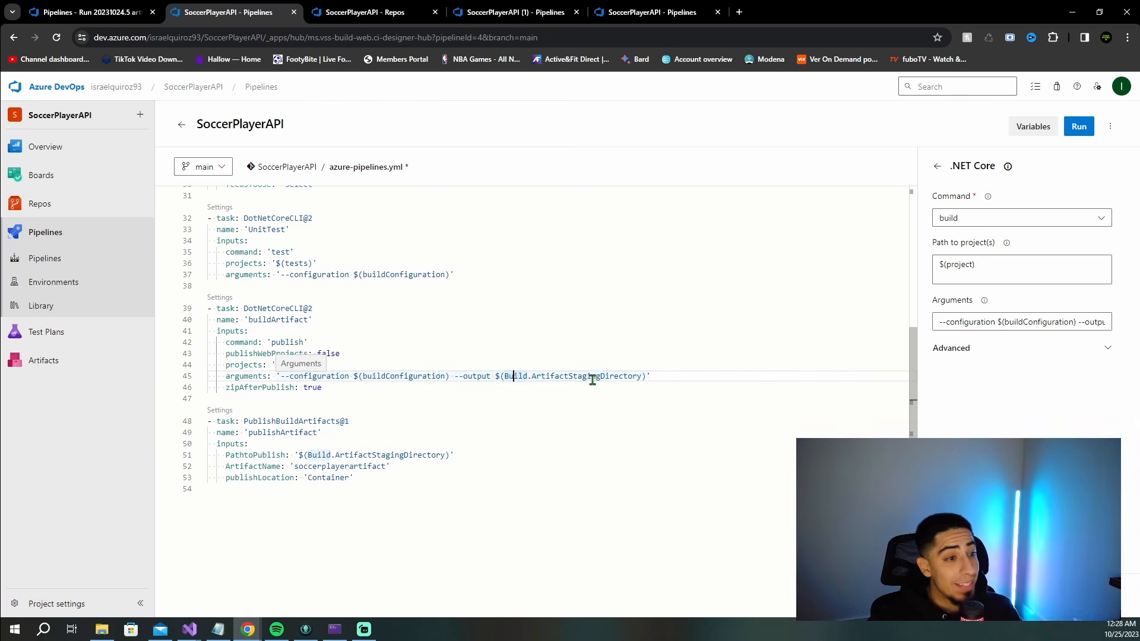
{"action": "left_click", "coordinate": [680, 376]}
{"action": "left_click_drag", "start_coordinate": [680, 376], "coordinate": [224, 365]}
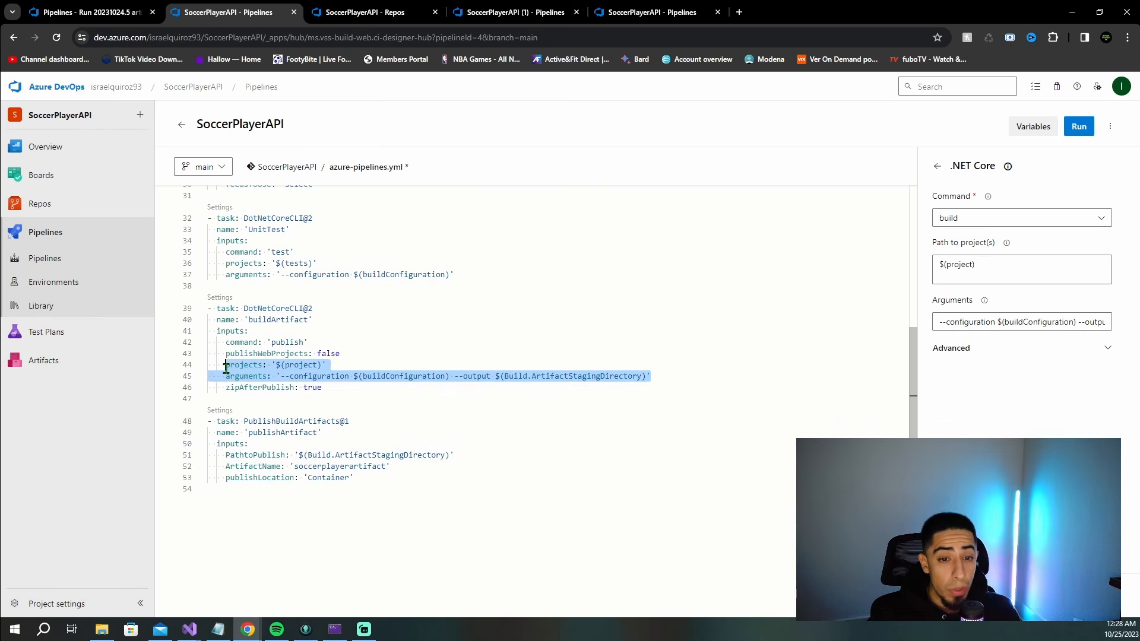
{"action": "left_click", "coordinate": [471, 333]}
{"action": "left_click", "coordinate": [957, 350]}
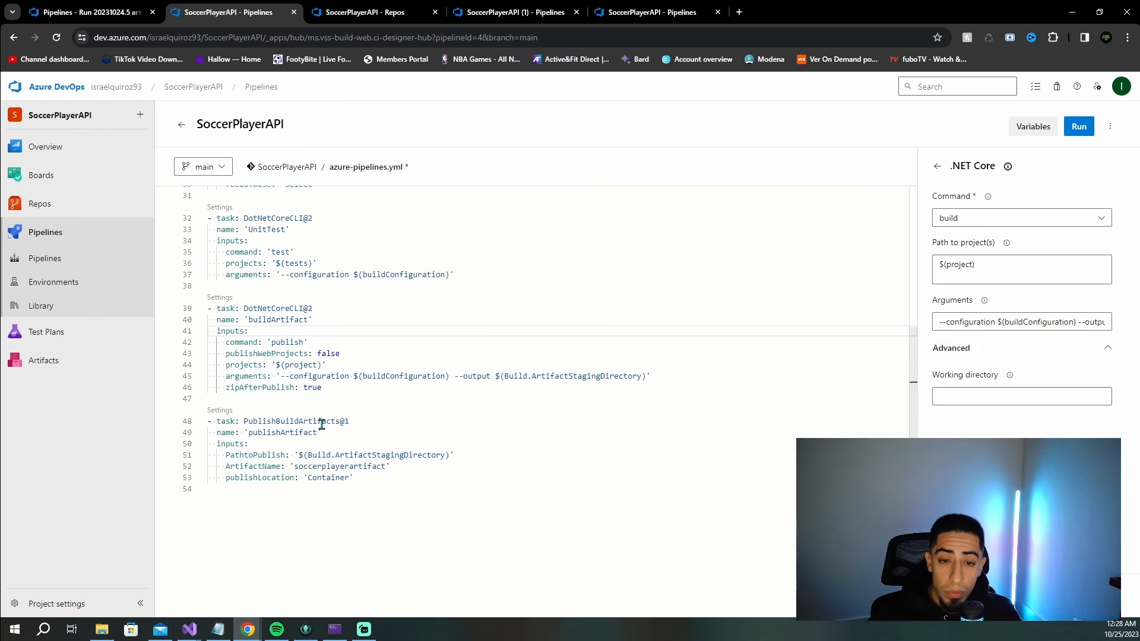
{"action": "left_click_drag", "start_coordinate": [326, 389], "coordinate": [172, 387]}
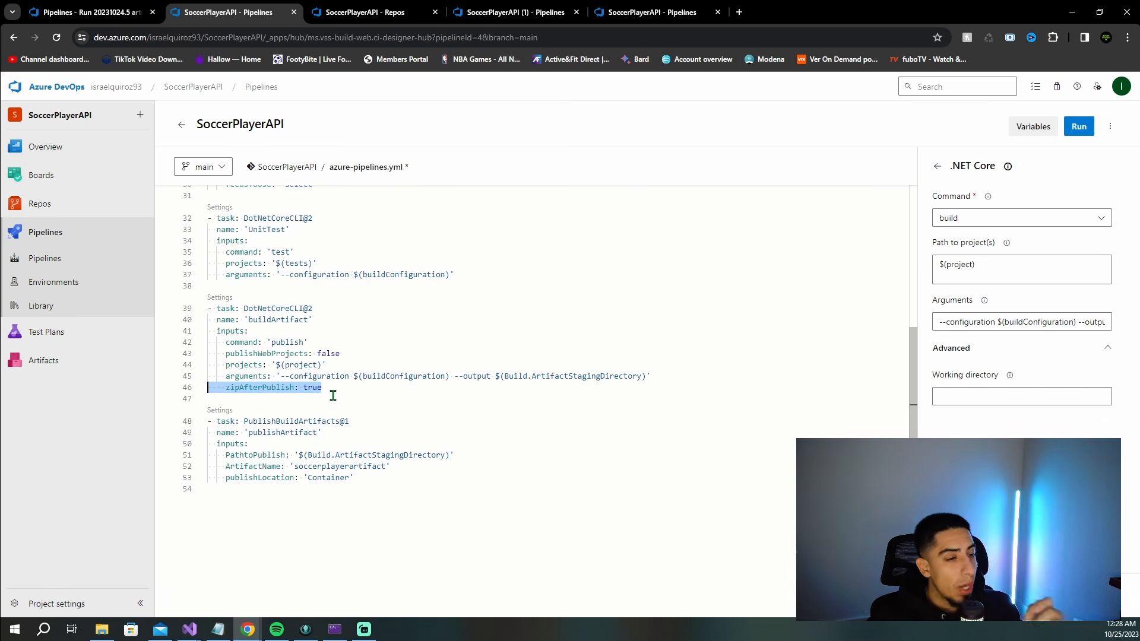
{"action": "left_click", "coordinate": [251, 398]}
{"action": "left_click", "coordinate": [1102, 595]}
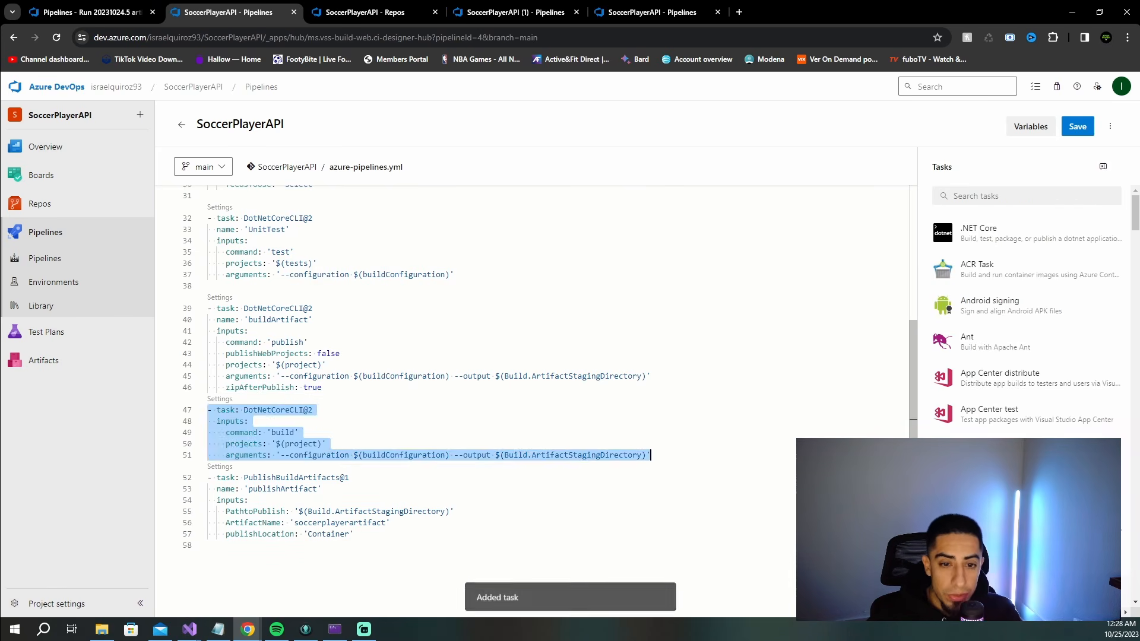
- Compare the inserted build task with the buildArtifact task, including its name and publishWebProjects lines
{"action": "left_click", "coordinate": [502, 435]}
{"action": "left_click_drag", "start_coordinate": [695, 465], "coordinate": [194, 407]}
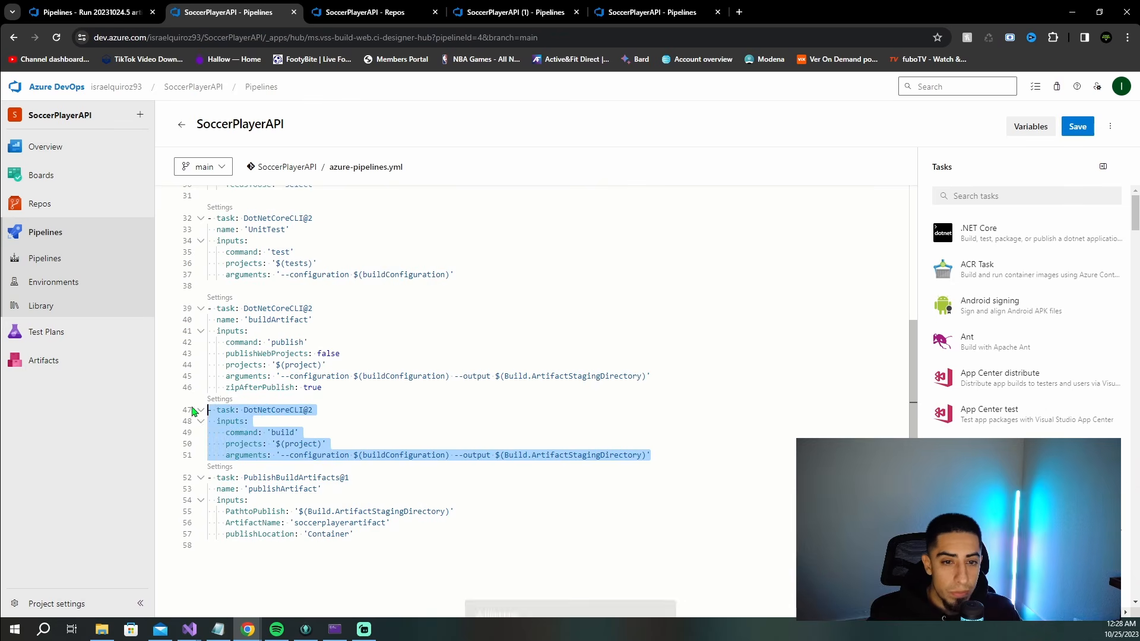
{"action": "left_click_drag", "start_coordinate": [313, 321], "coordinate": [205, 323]}
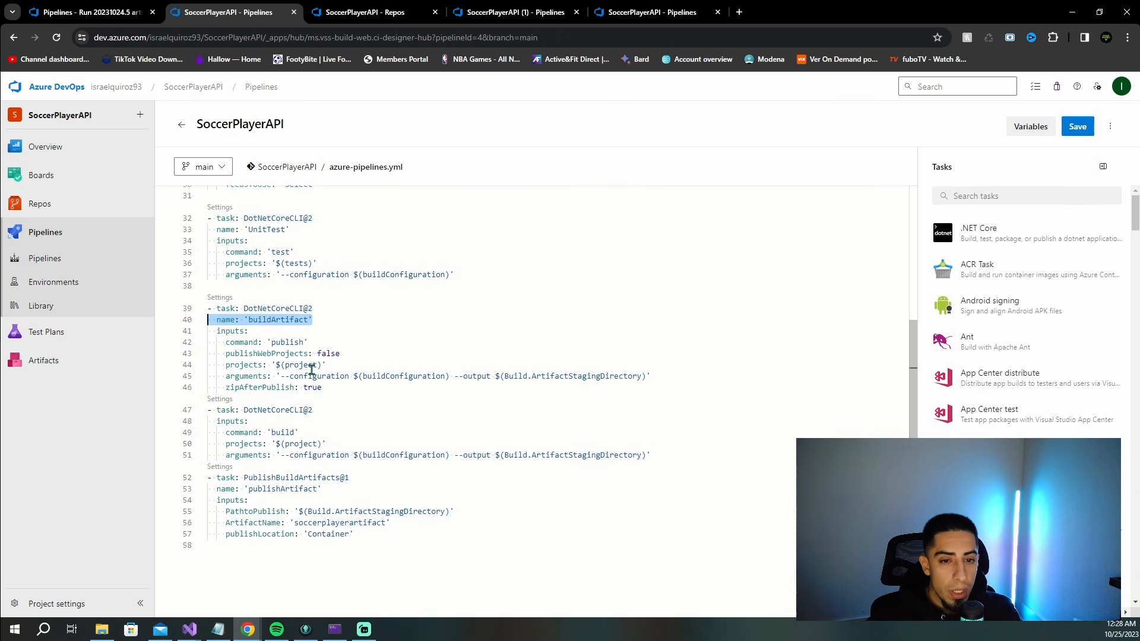
{"action": "left_click_drag", "start_coordinate": [354, 353], "coordinate": [205, 355]}
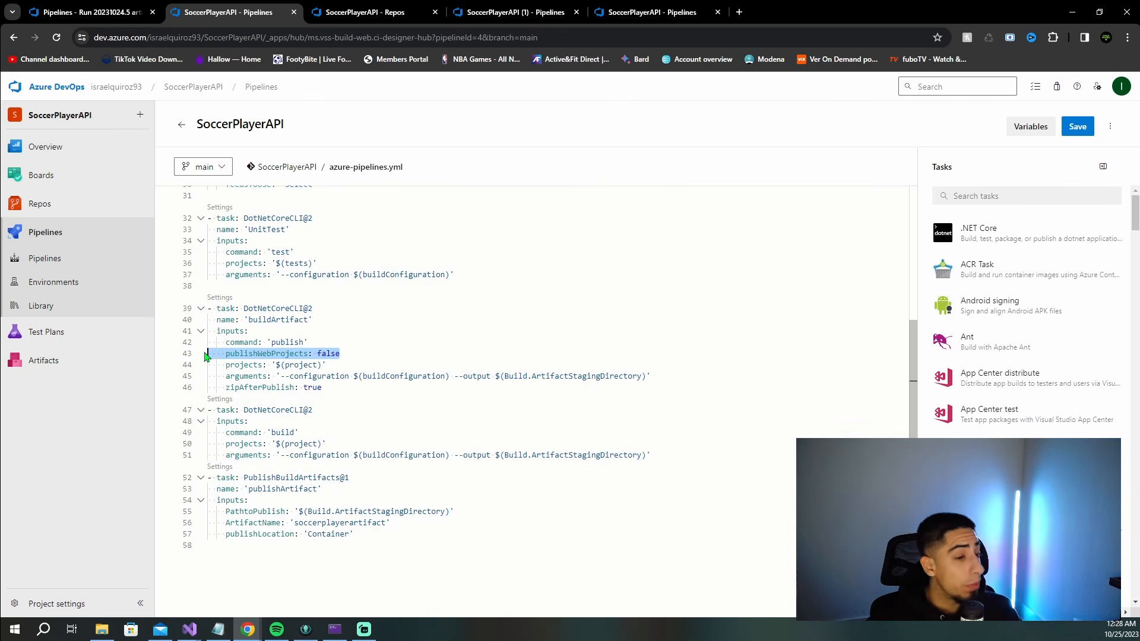
- Undo the insertion of the extra DotNetCoreCLI@2 build task between the buildArtifact and publishArtifact tasks
{"action": "left_click", "coordinate": [339, 352]}
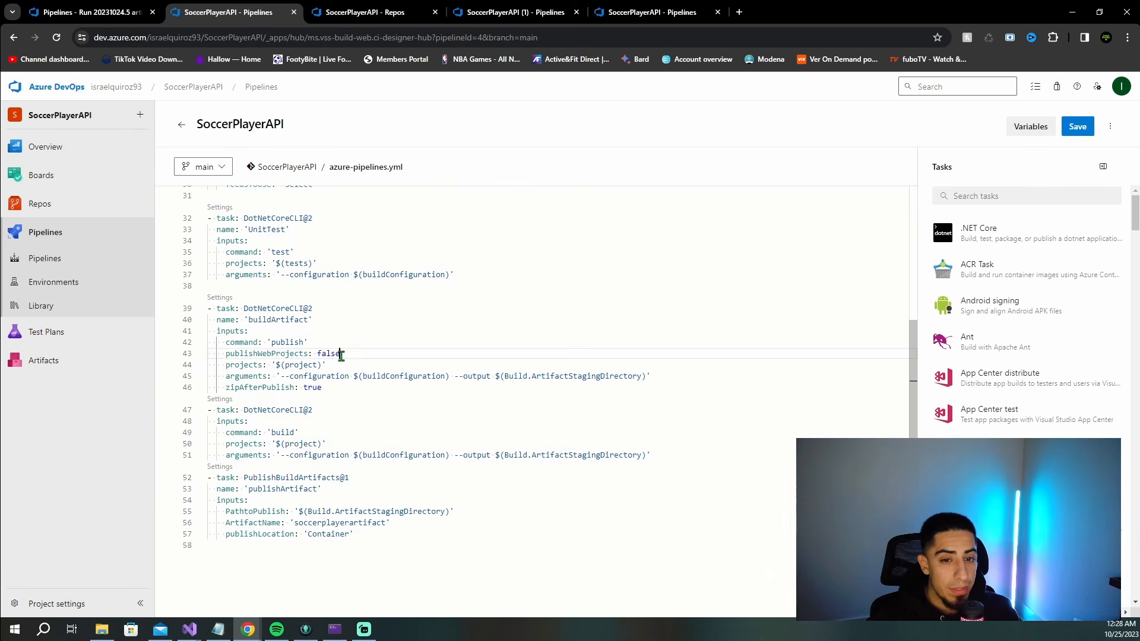
{"action": "key", "text": "Down"}
{"action": "key", "text": "Down"}
{"action": "key", "text": "Down"}
{"action": "left_click", "coordinate": [451, 473]}
{"action": "key", "text": "ctrl+z"}
{"action": "left_click", "coordinate": [561, 413]}
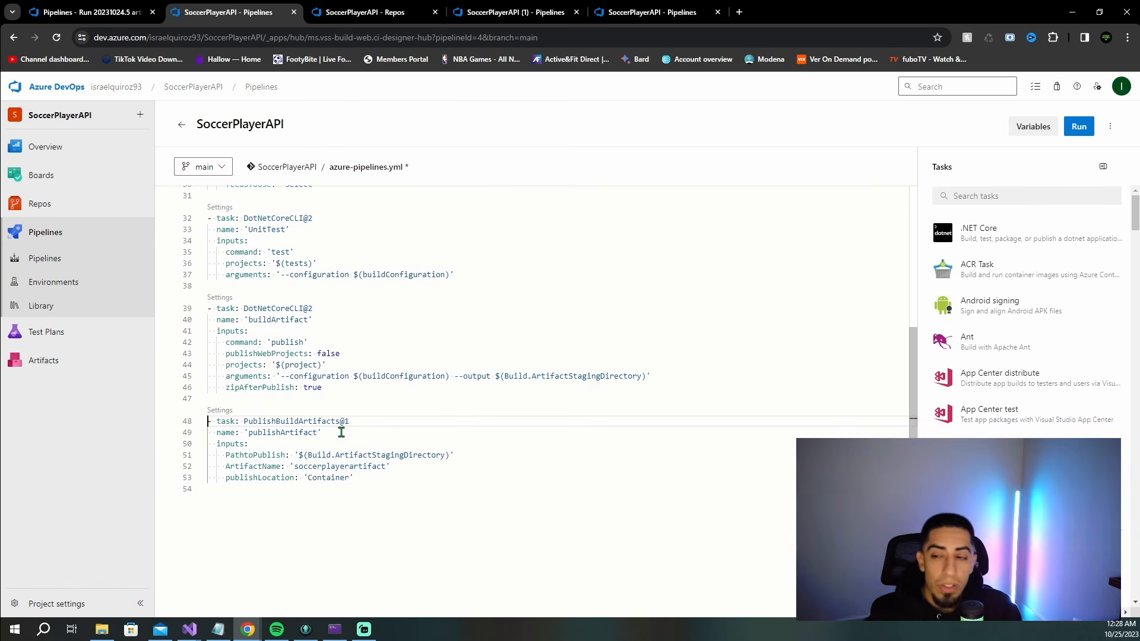
- Search the task list for "publish" and open the Publish build artifacts task's settings
{"action": "left_click", "coordinate": [975, 198]}
{"action": "type", "text": "publi"}
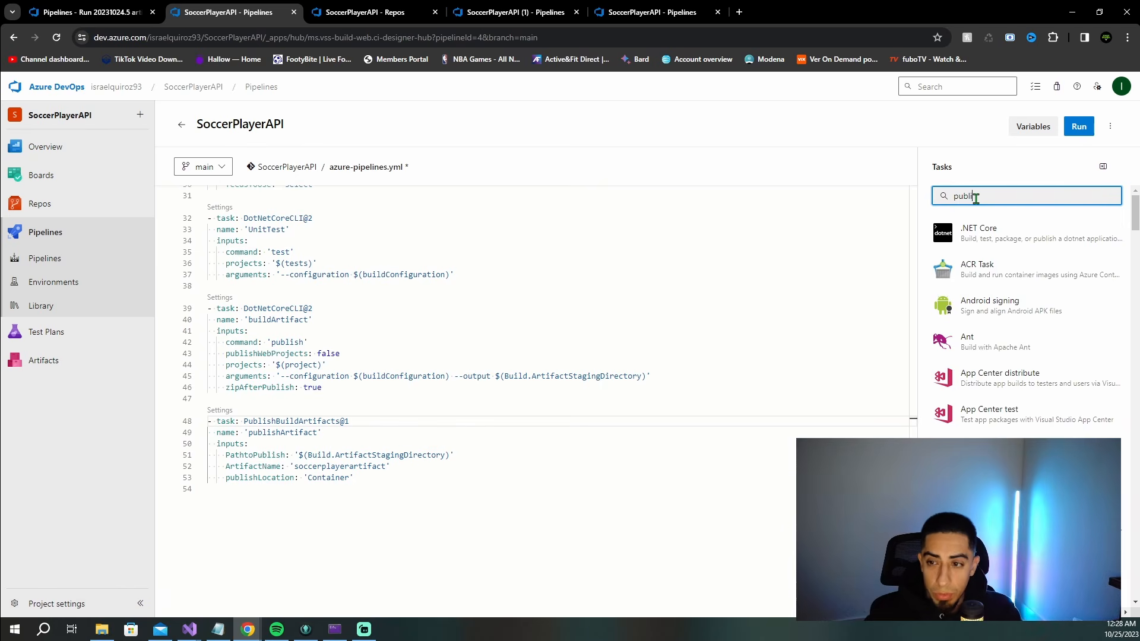
{"action": "type", "text": "sh"}
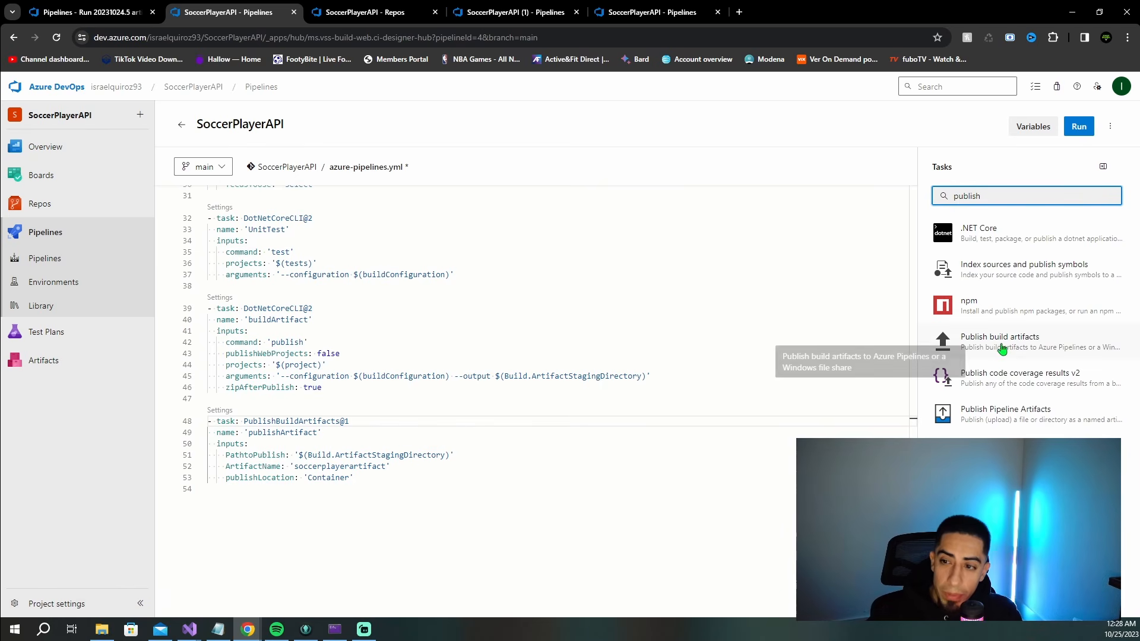
{"action": "left_click", "coordinate": [994, 345]}
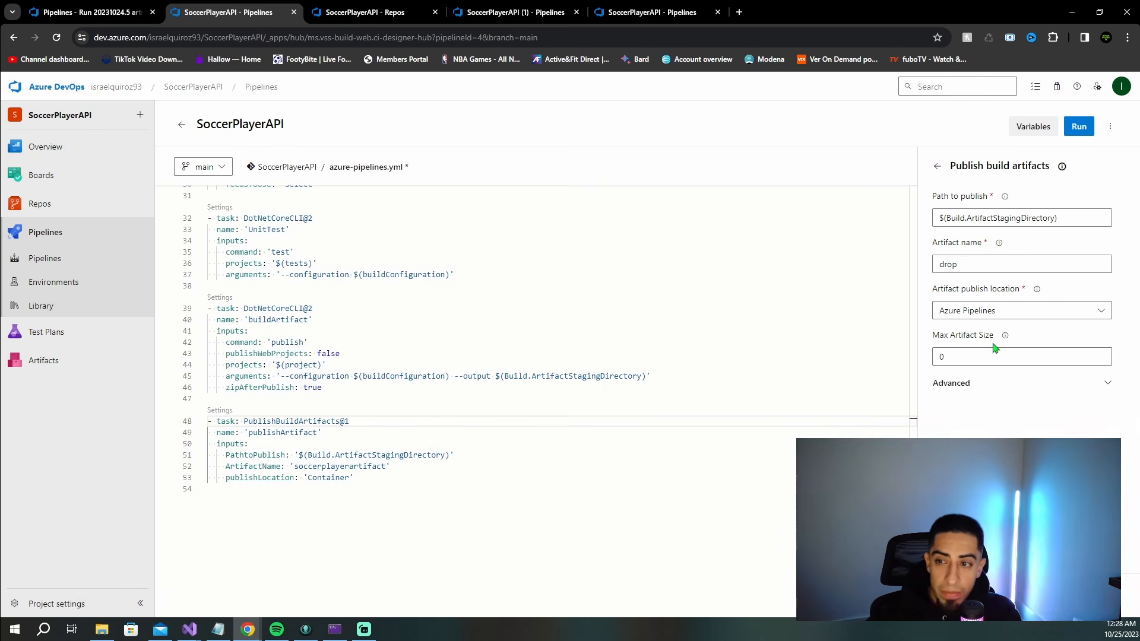
- Set the task's artifact name to soccerplayerartifact, copied from the existing ArtifactName value in the YAML
{"action": "double_click", "coordinate": [964, 271]}
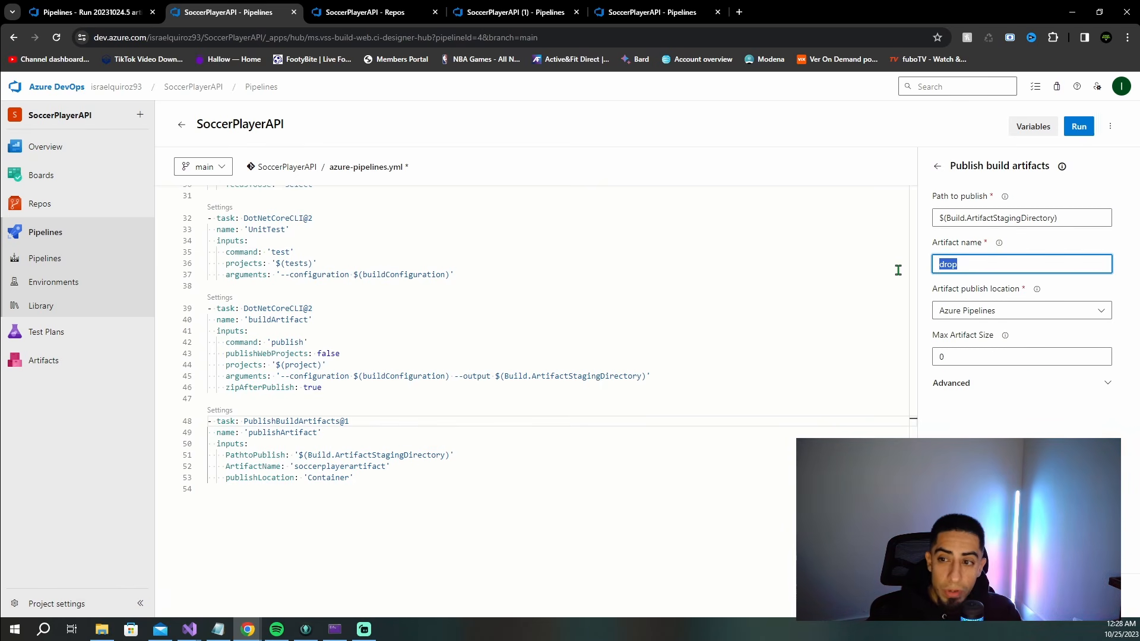
{"action": "double_click", "coordinate": [339, 466]}
{"action": "key", "text": "ctrl+c"}
{"action": "left_click", "coordinate": [979, 263]}
{"action": "key", "text": "ctrl+a"}
{"action": "key", "text": "ctrl+v"}
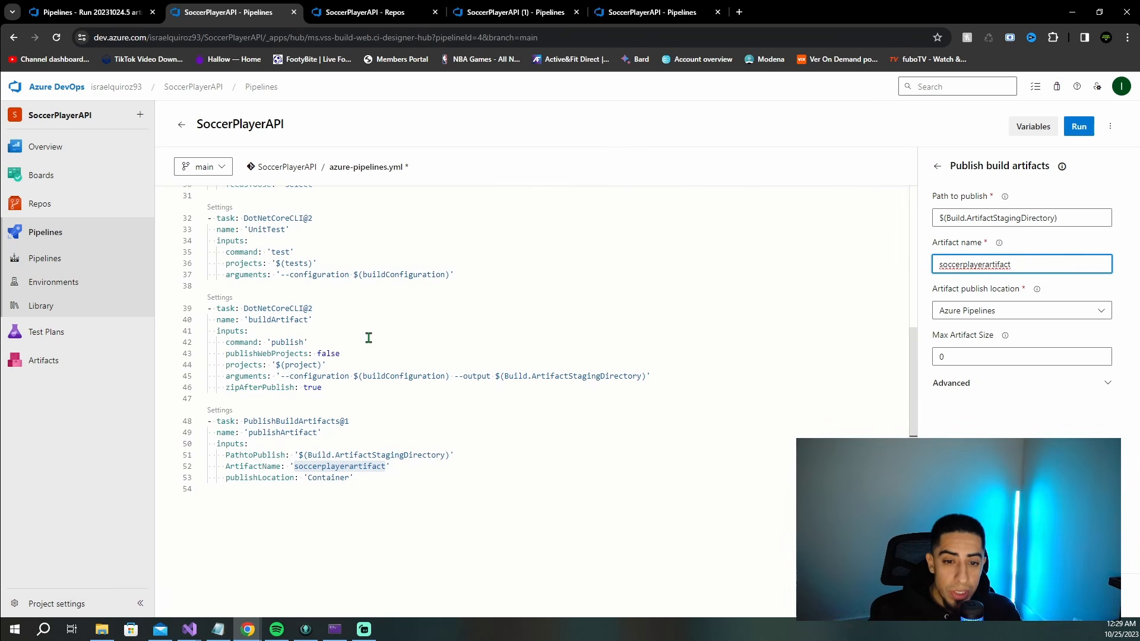
- Try inserting the configured PublishBuildArtifacts@1 task at the end of azure-pipelines.yml, with Azure Pipelines as publish location, and review the YAML
{"action": "left_click", "coordinate": [1100, 311]}
{"action": "left_click", "coordinate": [1100, 310]}
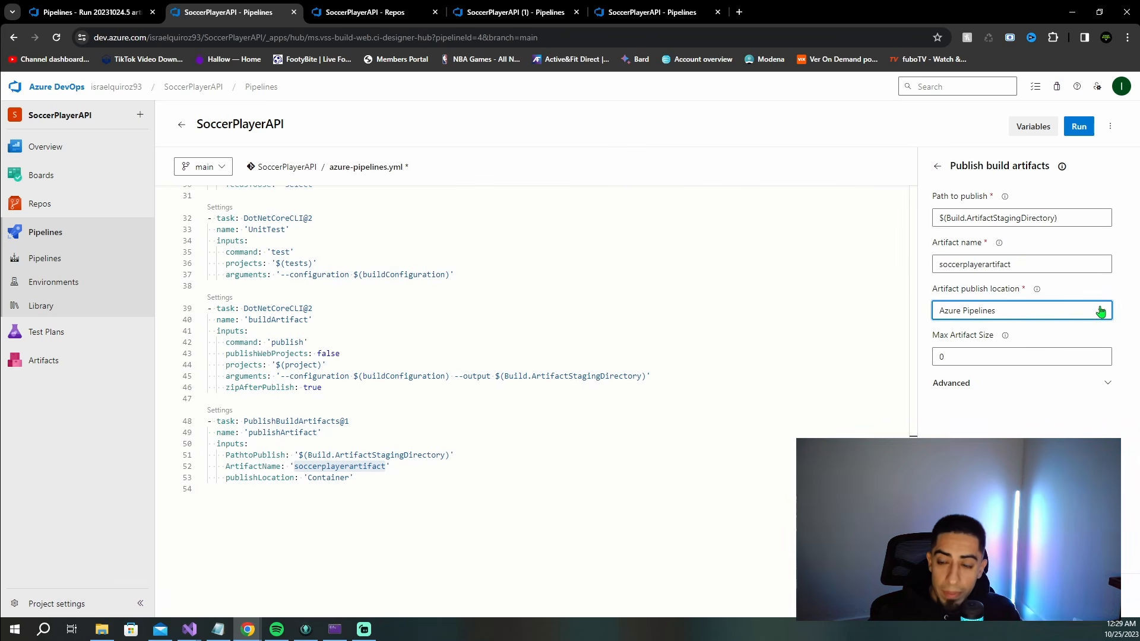
{"action": "left_click", "coordinate": [951, 386]}
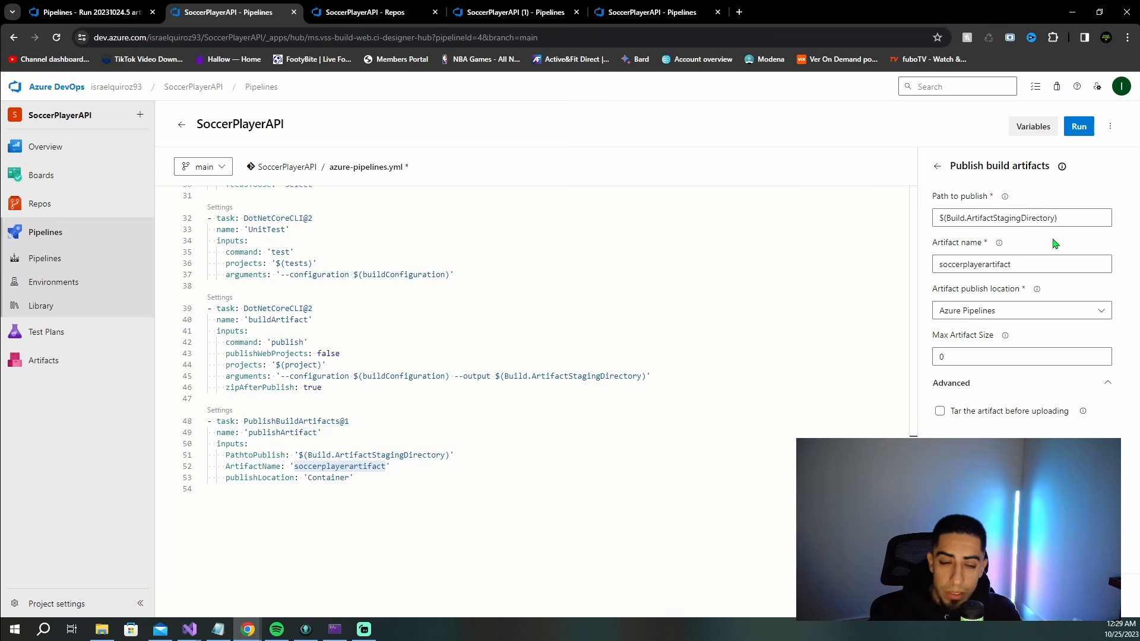
{"action": "left_click", "coordinate": [226, 510]}
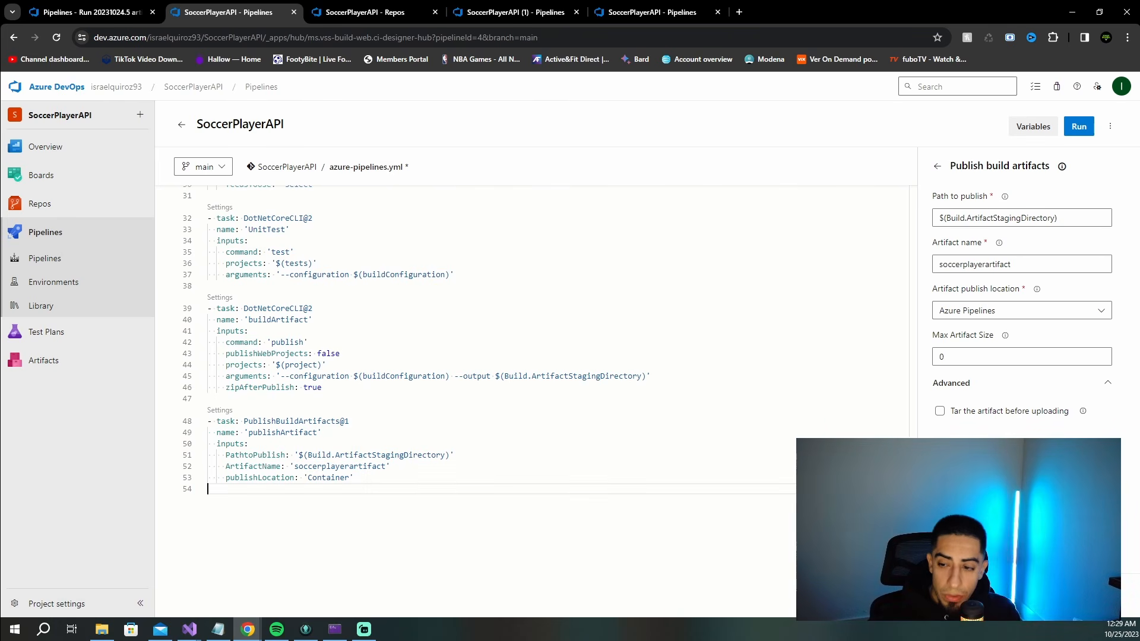
{"action": "left_click", "coordinate": [1097, 595]}
{"action": "left_click", "coordinate": [452, 545]}
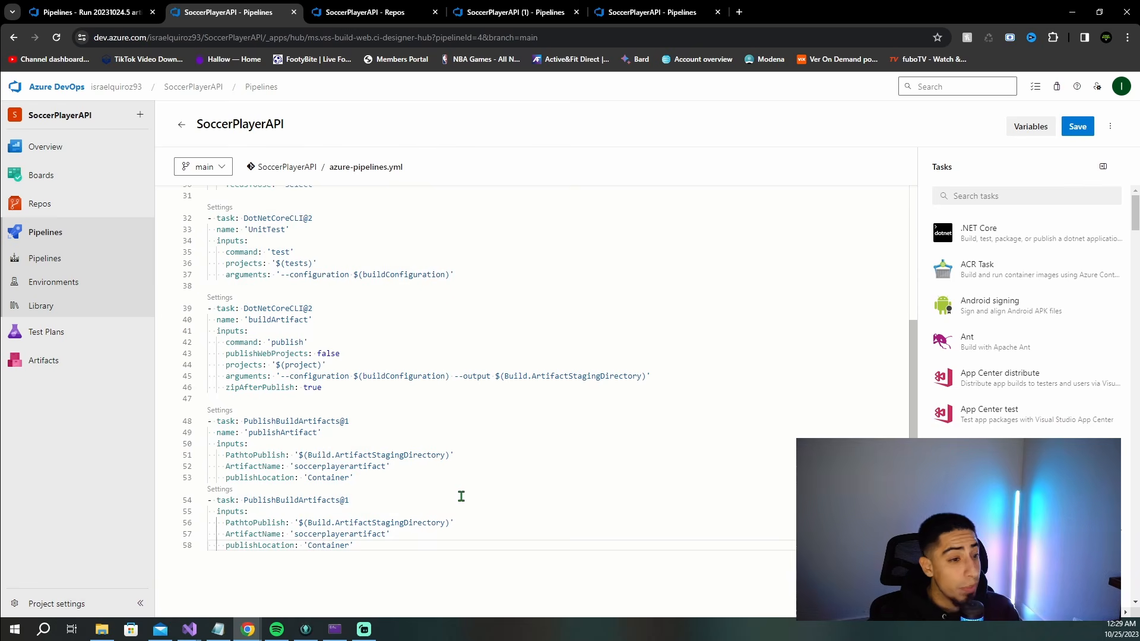
{"action": "key", "text": "Return"}
{"action": "scroll", "coordinate": [676, 493], "scroll_direction": "up", "scroll_amount": 4}
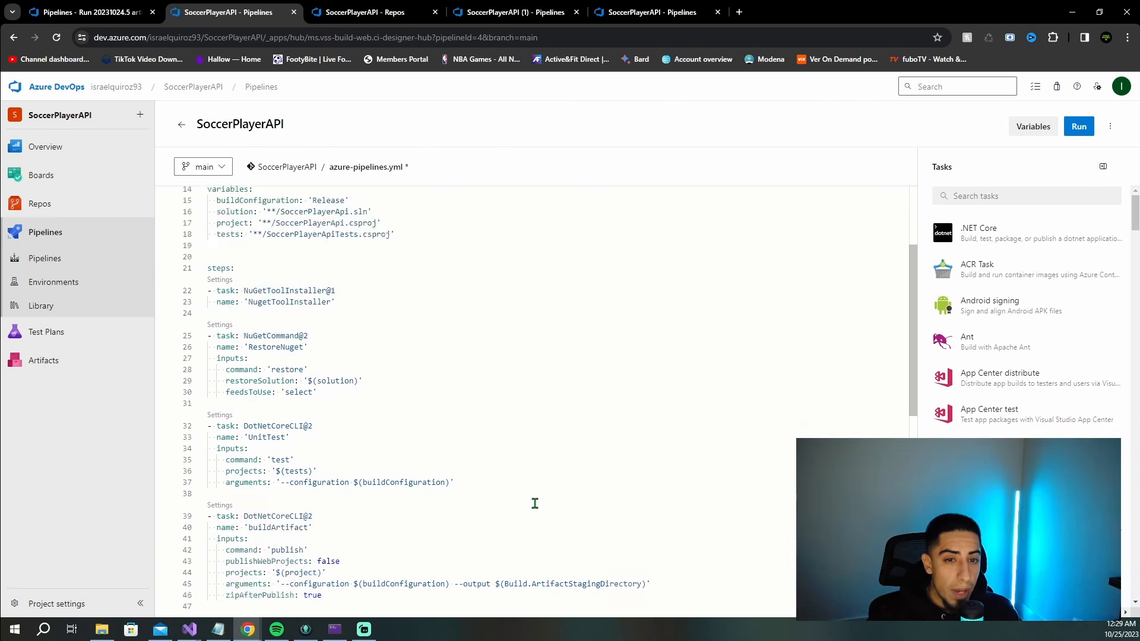
{"action": "scroll", "coordinate": [534, 504], "scroll_direction": "up", "scroll_amount": 3}
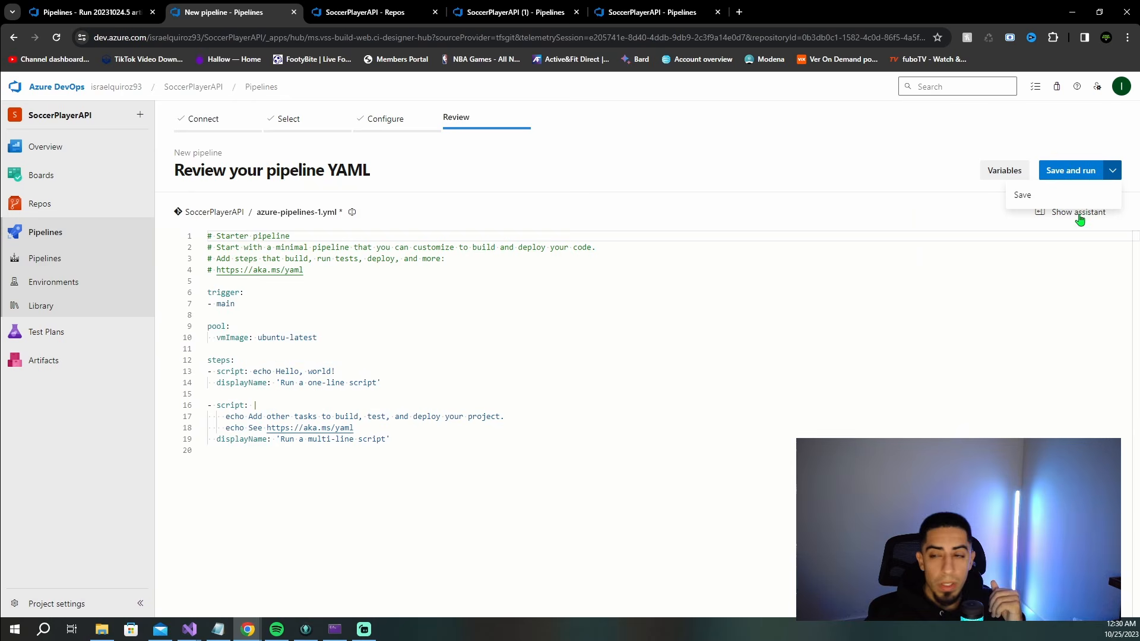
- Choose to save the new starter pipeline azure-pipelines-1.yml without running it
{"action": "left_click", "coordinate": [1052, 195]}
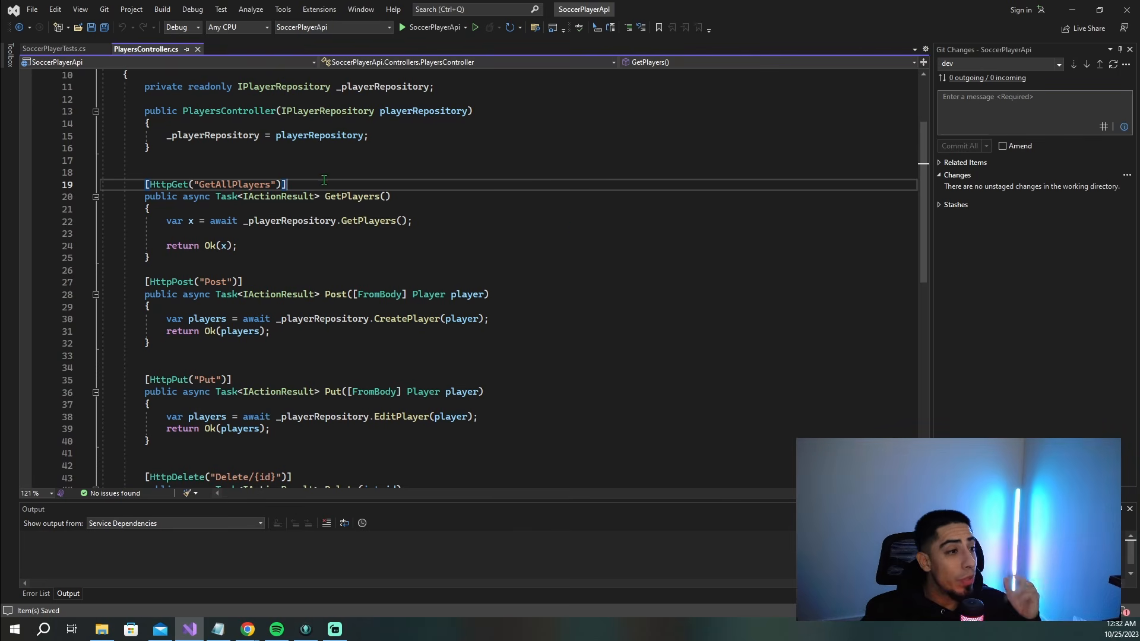
- Change the HttpGet route above the GetPlayers method in PlayersController.cs to "GetPlayers" and save the file
{"action": "left_click", "coordinate": [233, 184]}
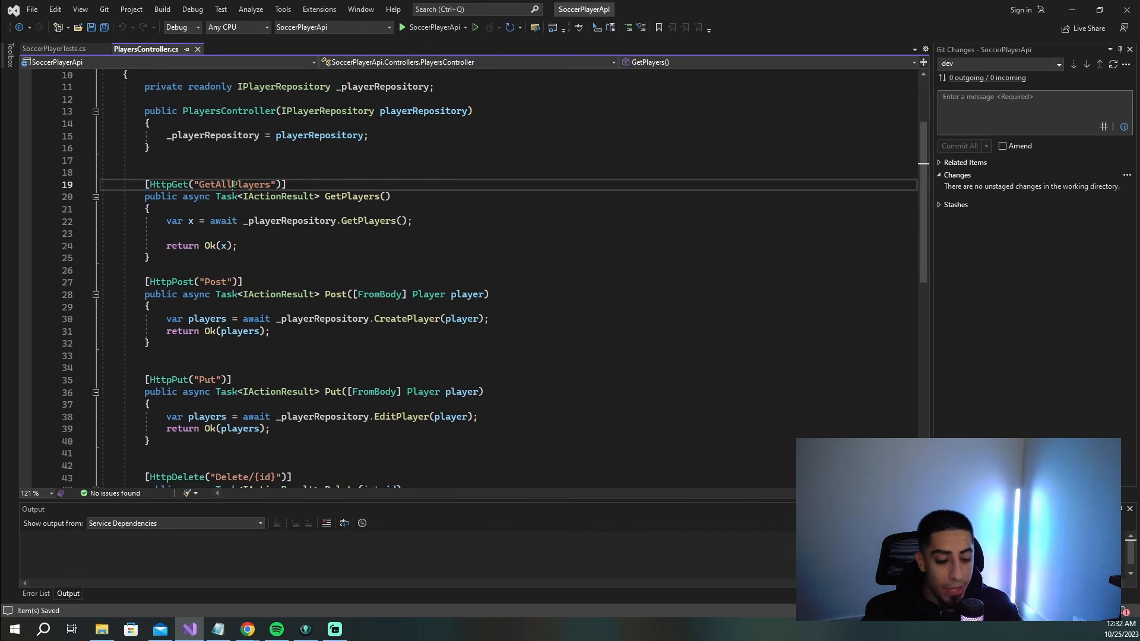
{"action": "key", "text": "BackSpace"}
{"action": "key", "text": "BackSpace"}
{"action": "key", "text": "BackSpace"}
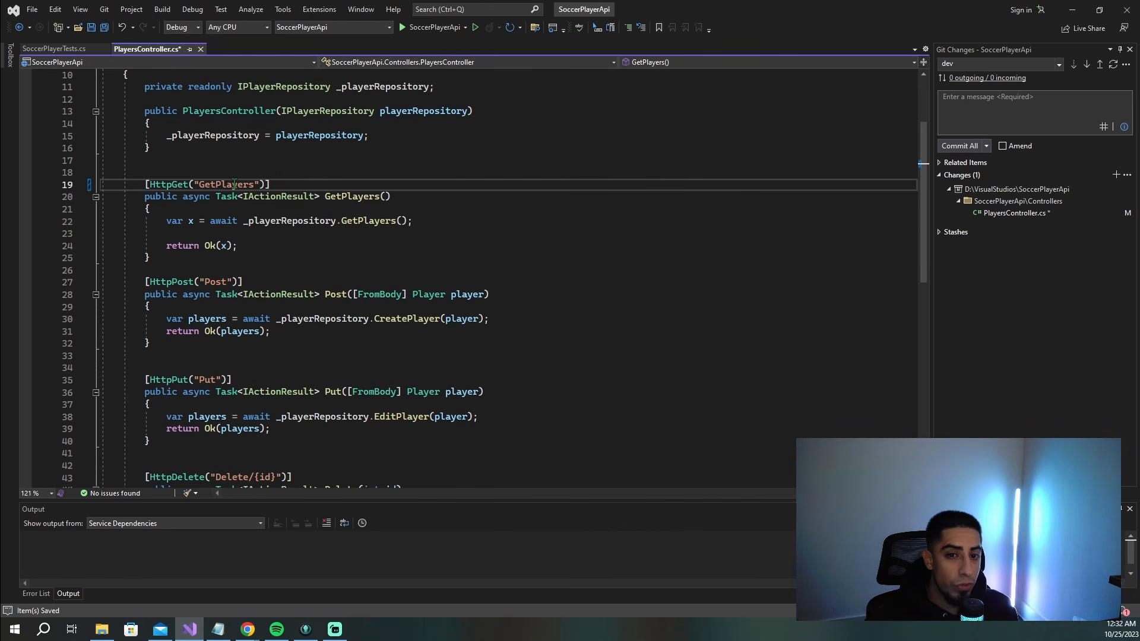
{"action": "key", "text": "End"}
{"action": "key", "text": "ctrl+s"}
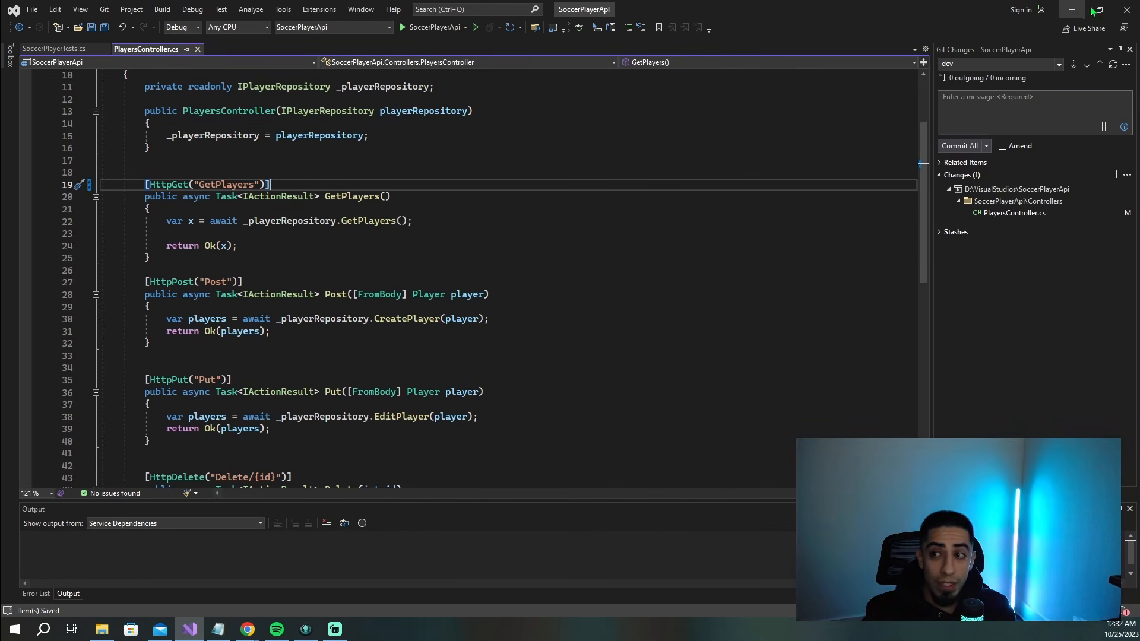
- Switch to Azure DevOps in the browser and review azure-pipelines.yml on the repository's main branch
{"action": "left_click", "coordinate": [1073, 10]}
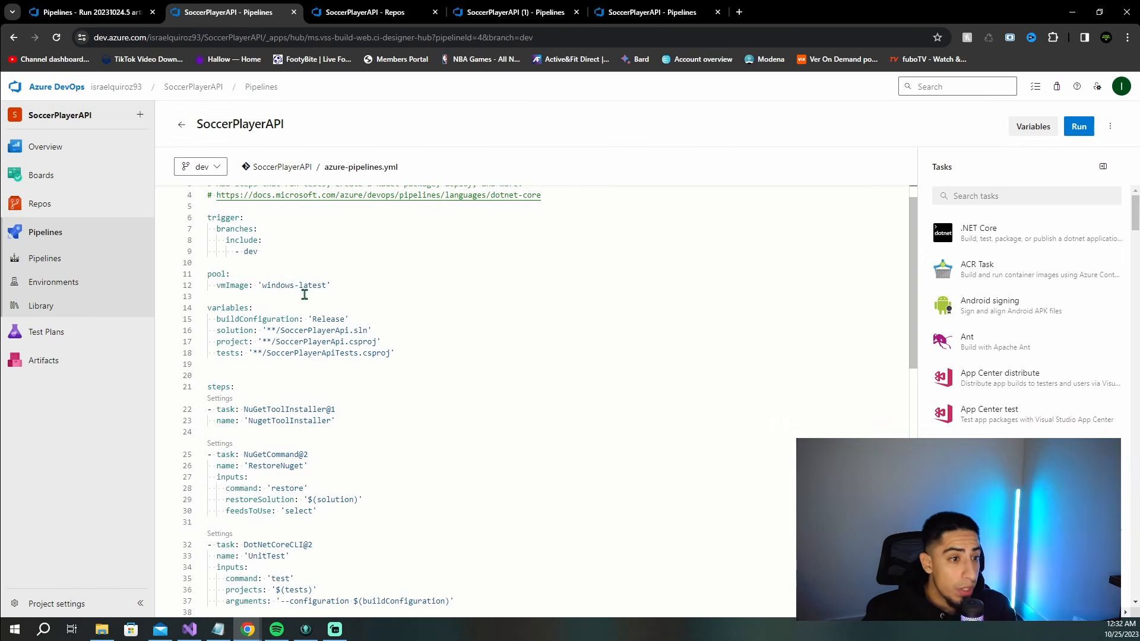
{"action": "left_click", "coordinate": [40, 203]}
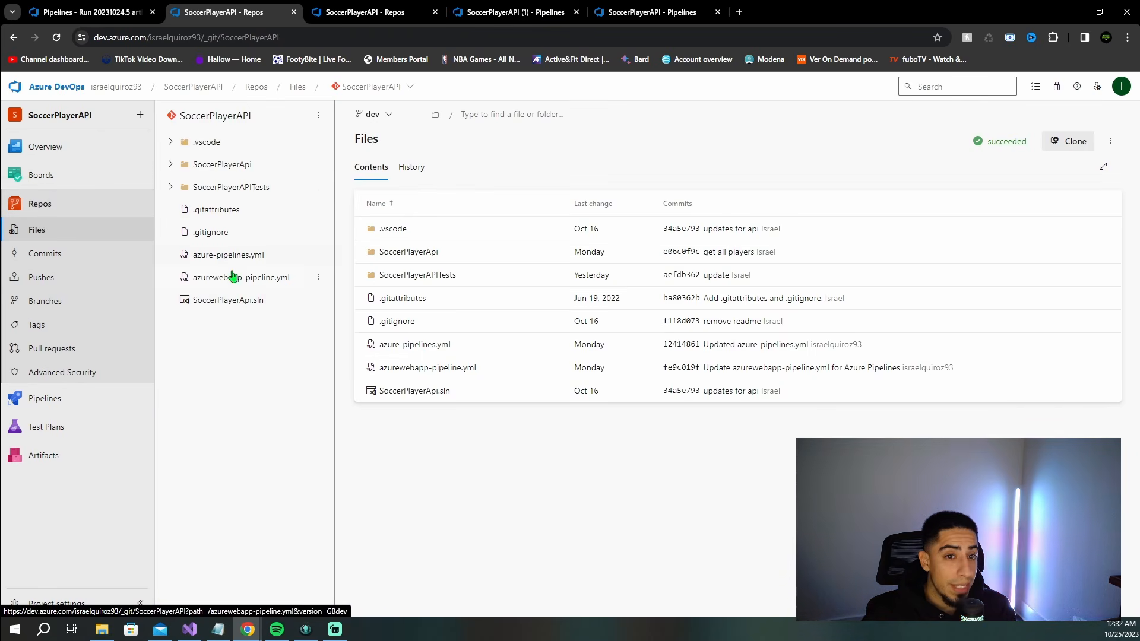
{"action": "left_click", "coordinate": [378, 114]}
{"action": "left_click", "coordinate": [389, 184]}
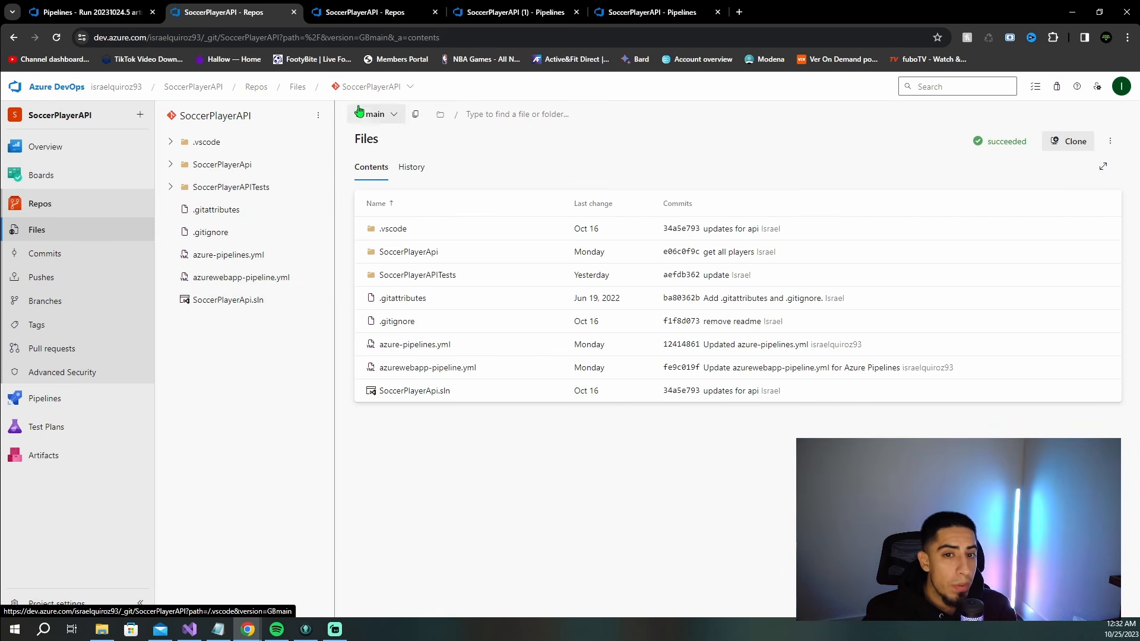
{"action": "left_click", "coordinate": [220, 256]}
{"action": "scroll", "coordinate": [498, 309], "scroll_direction": "down", "scroll_amount": 2}
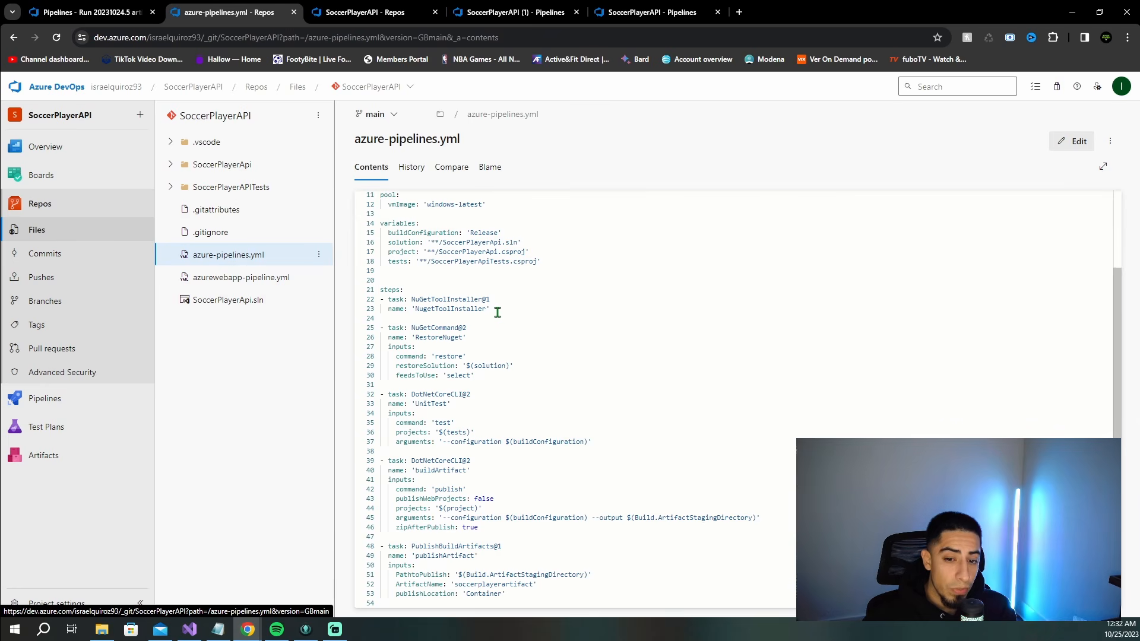
{"action": "scroll", "coordinate": [506, 350], "scroll_direction": "up", "scroll_amount": 3}
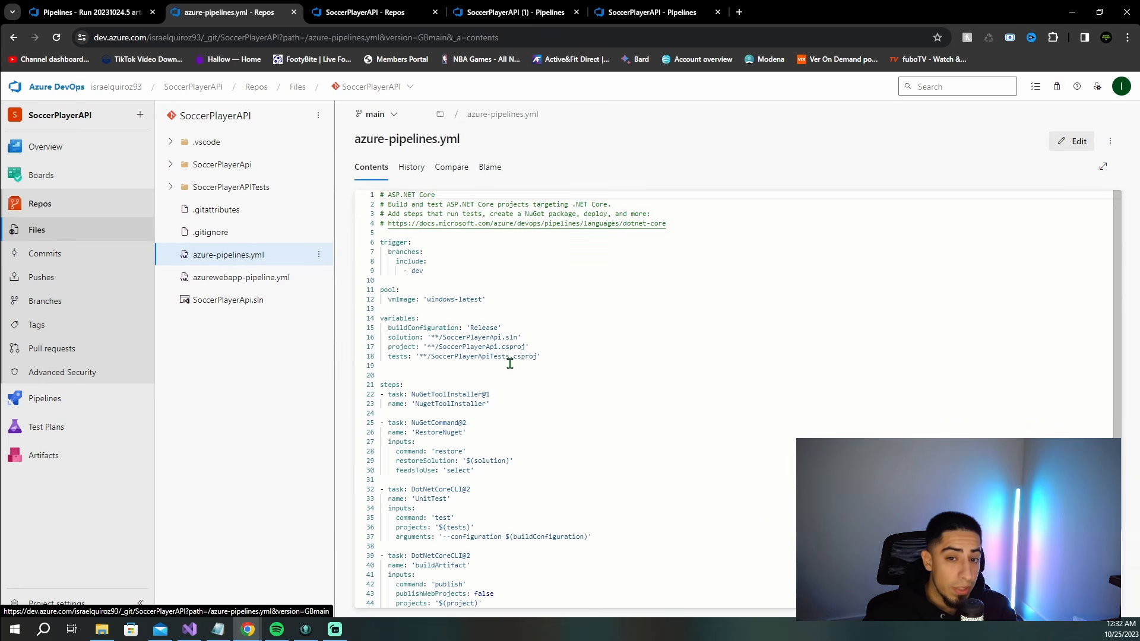
- View azure-pipelines.yml on the dev branch and highlight its trigger block
{"action": "left_click", "coordinate": [375, 114]}
{"action": "left_click", "coordinate": [387, 226]}
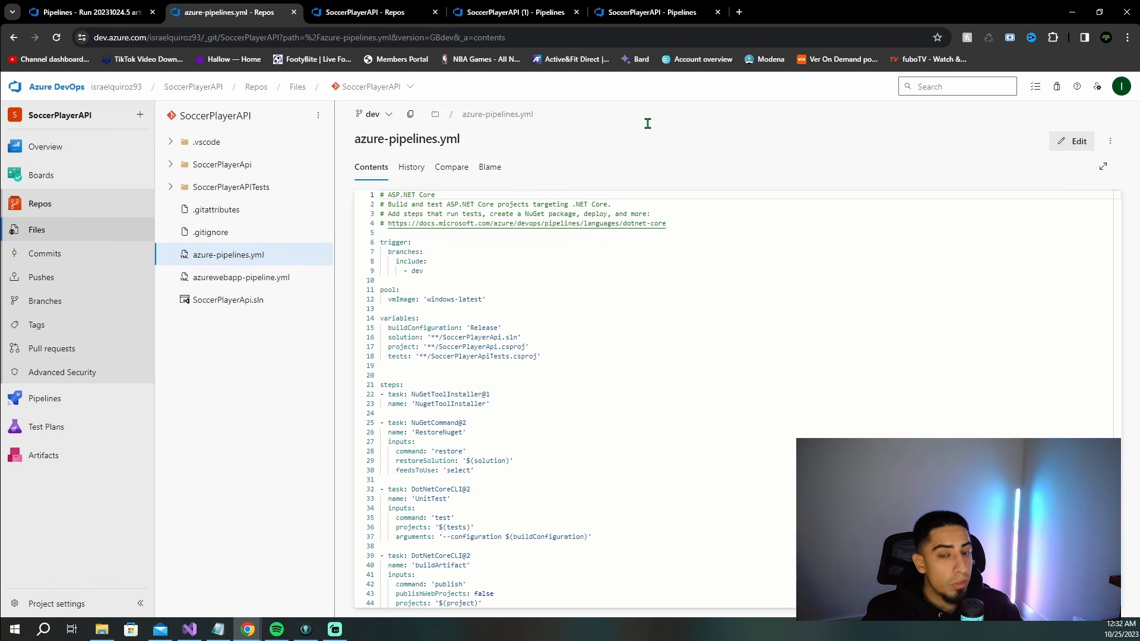
{"action": "left_click", "coordinate": [372, 114]}
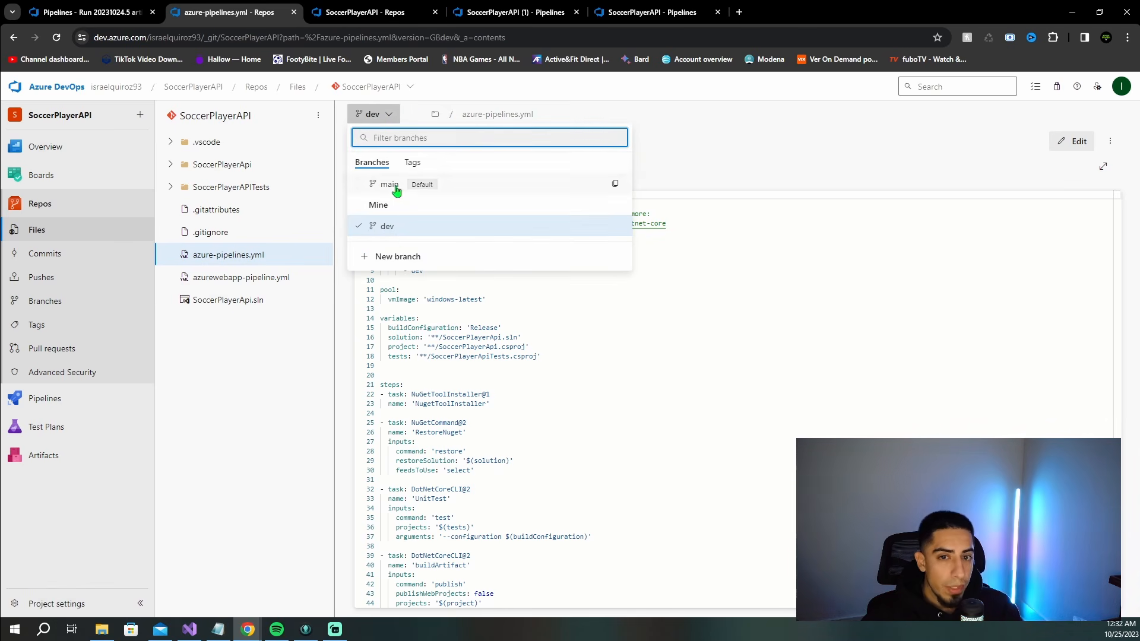
{"action": "left_click", "coordinate": [764, 325]}
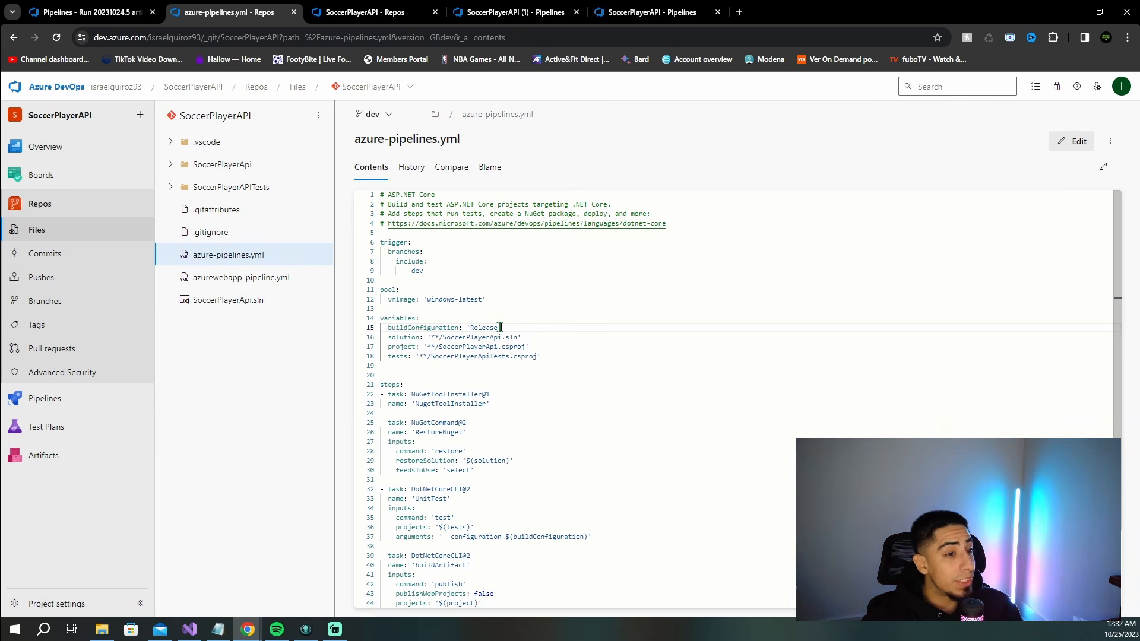
{"action": "left_click_drag", "start_coordinate": [432, 271], "coordinate": [364, 247]}
{"action": "left_click", "coordinate": [457, 276]}
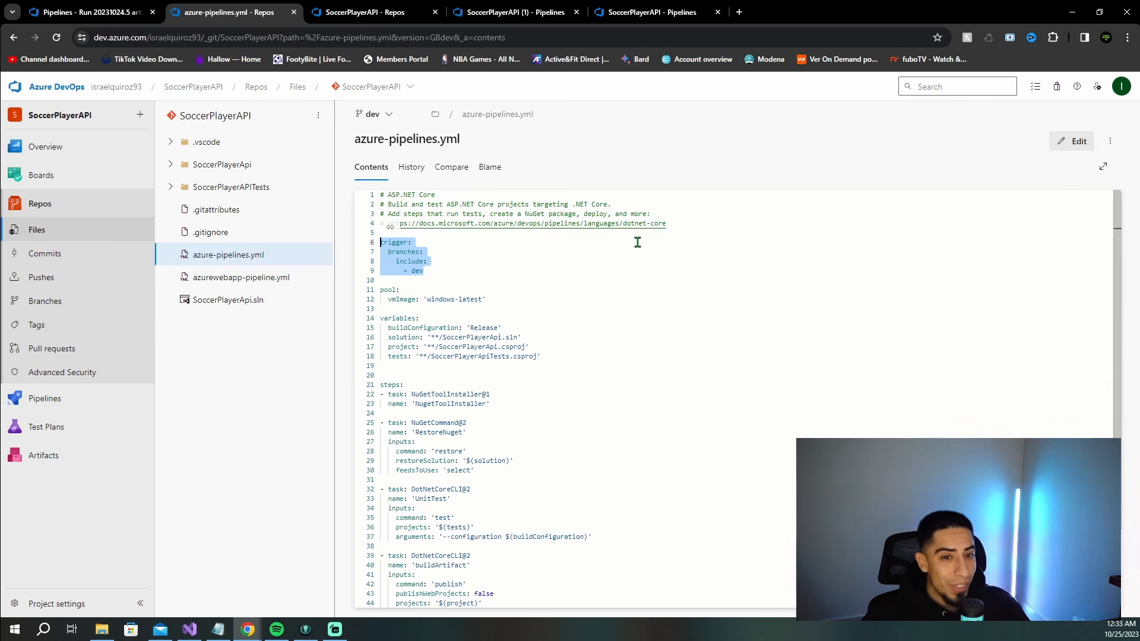
- Switch to GitKraken, review the PlayersController.cs diff in the SoccerPlayerApi repository, and stage the file
{"action": "left_click", "coordinate": [306, 629]}
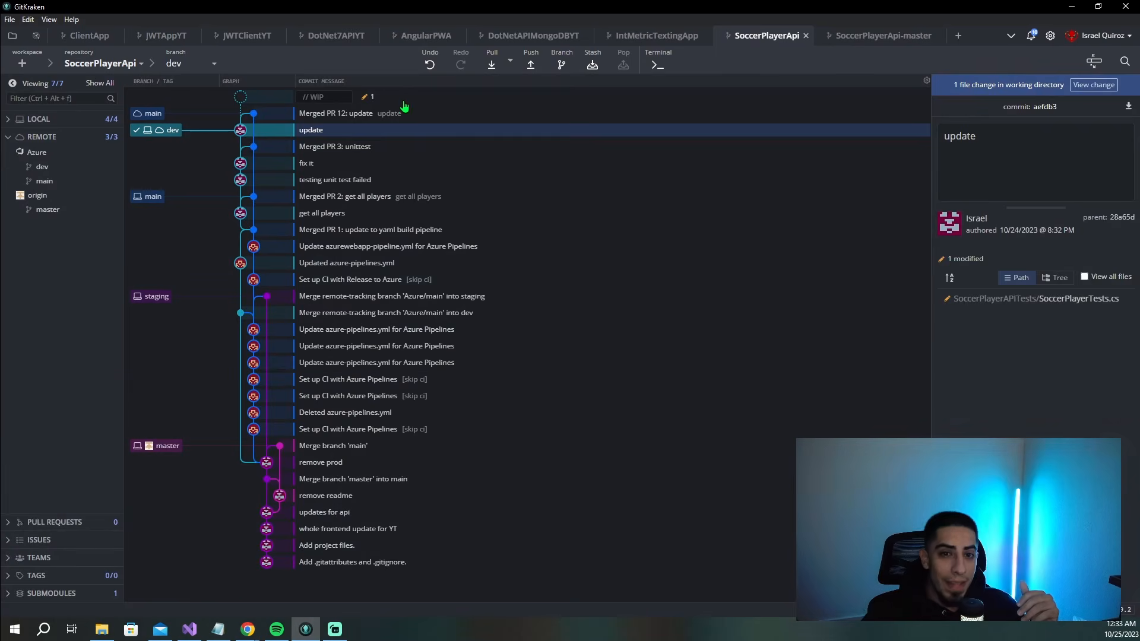
{"action": "left_click", "coordinate": [402, 101]}
{"action": "left_click", "coordinate": [1003, 150]}
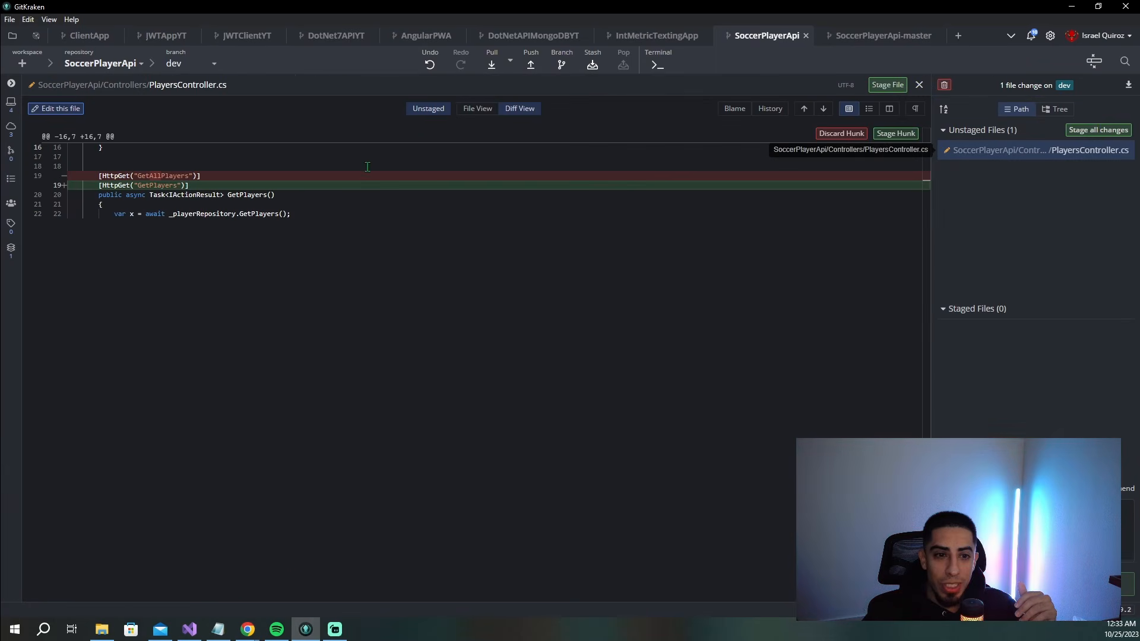
{"action": "left_click", "coordinate": [1107, 150]}
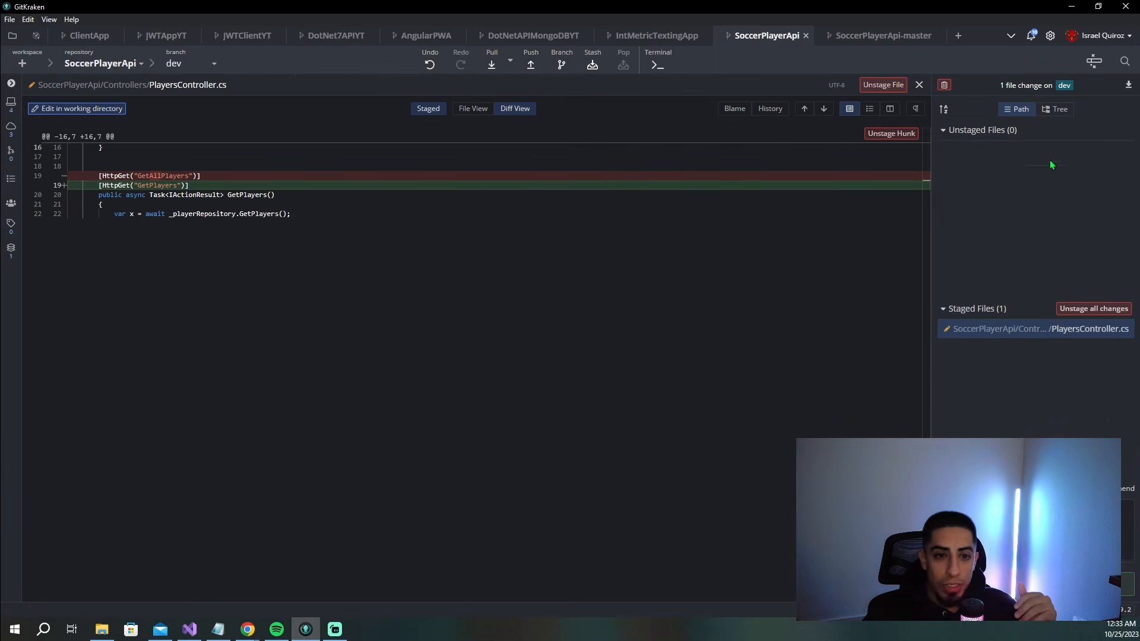
{"action": "left_click", "coordinate": [919, 85]}
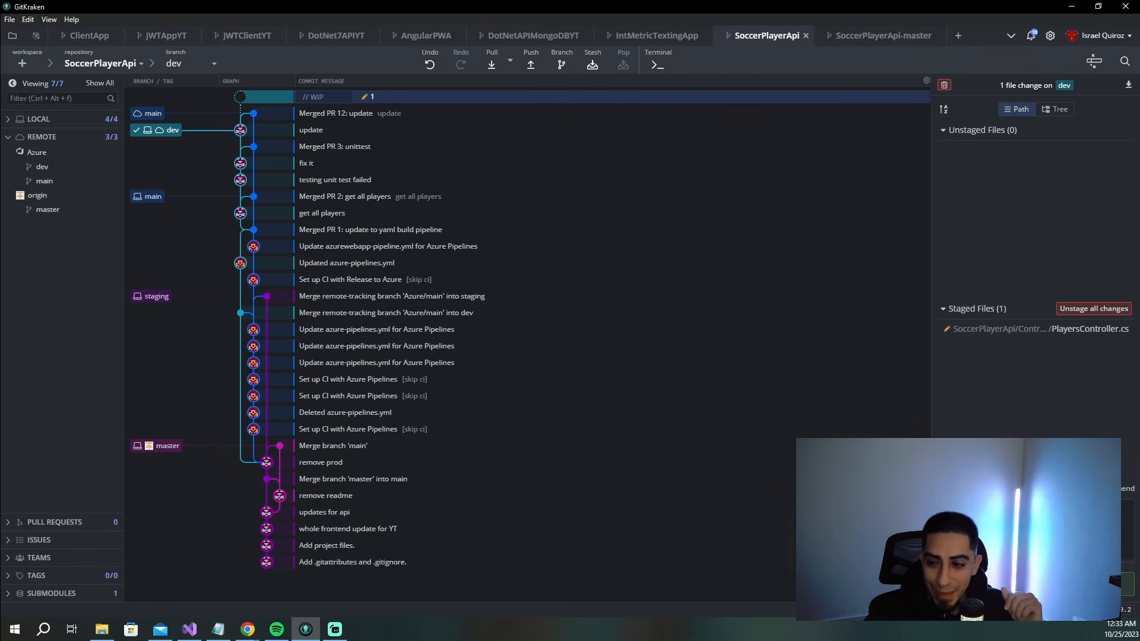
- Commit the staged change with the message "update" and push the dev branch to Azure
{"action": "type", "text": "update"}
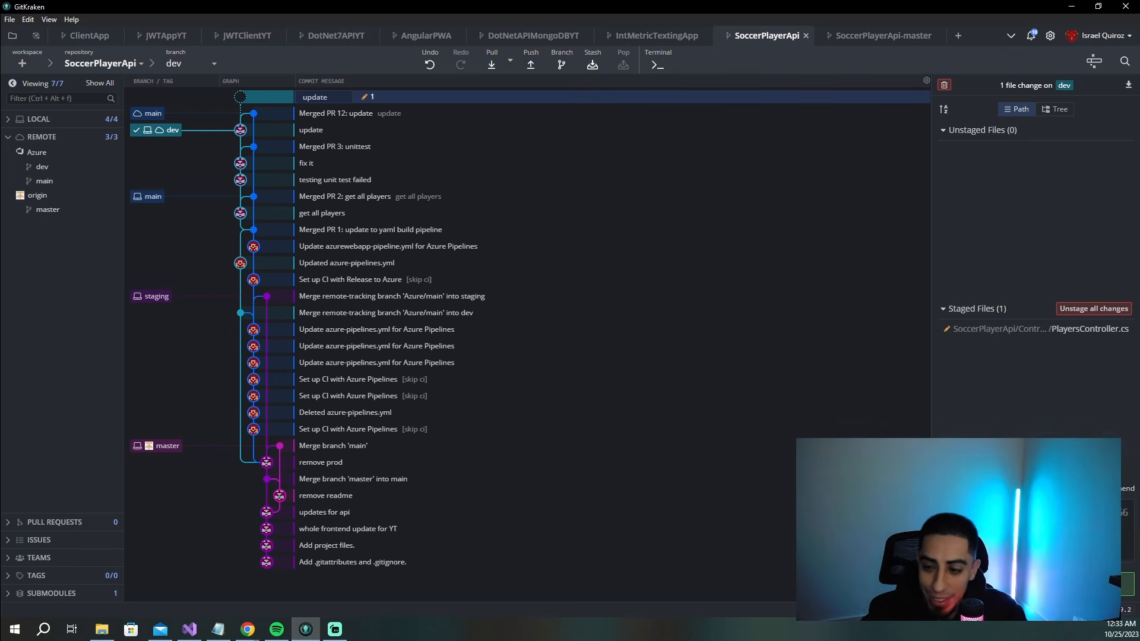
{"action": "left_click", "coordinate": [1033, 584]}
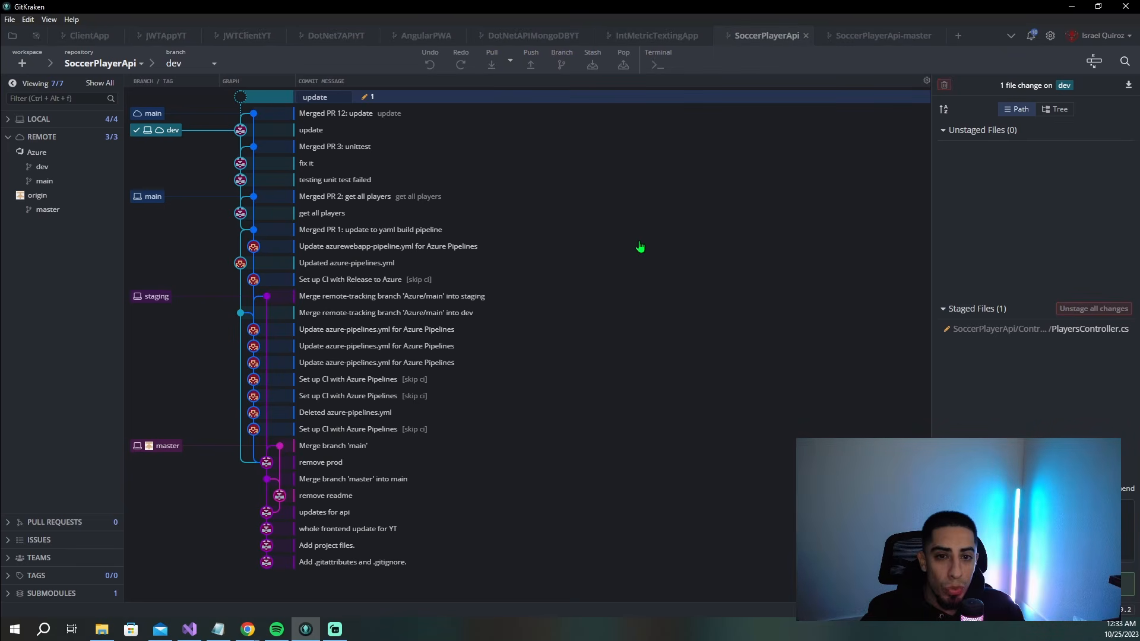
{"action": "left_click", "coordinate": [530, 64]}
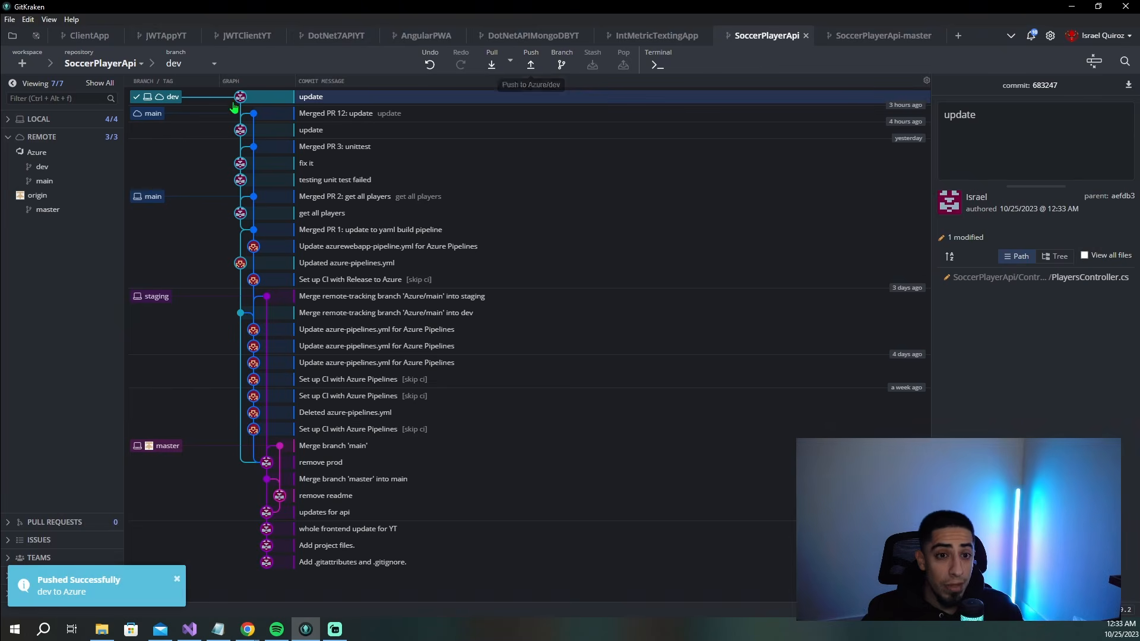
- Return to Azure DevOps in the browser and open the project's list of recently run pipelines
{"action": "left_click", "coordinate": [1072, 7]}
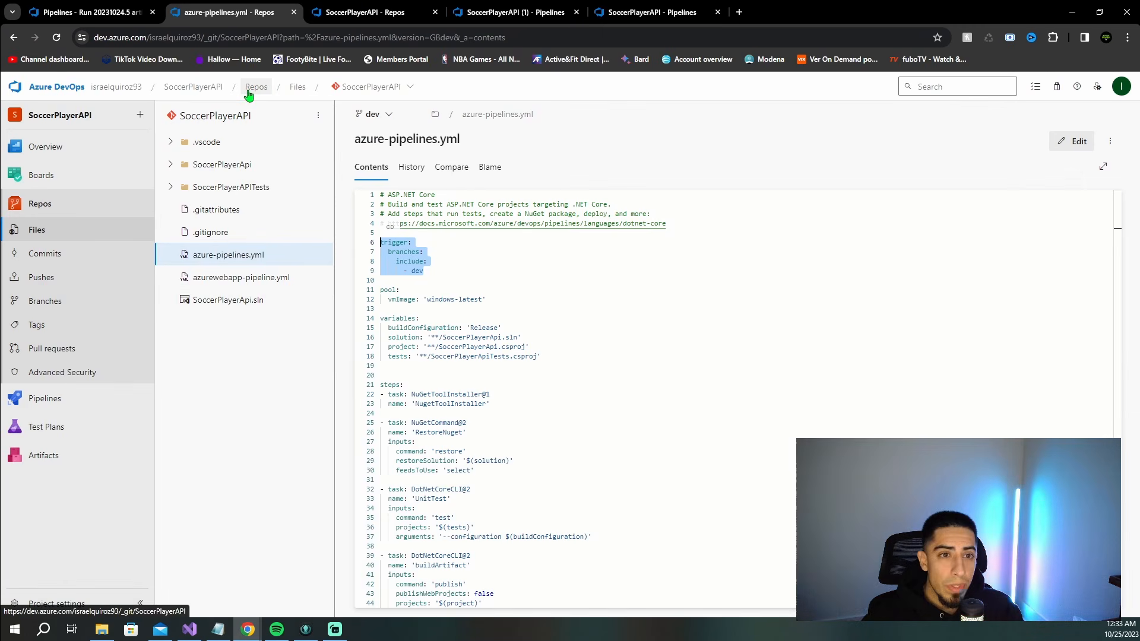
{"action": "left_click", "coordinate": [56, 400]}
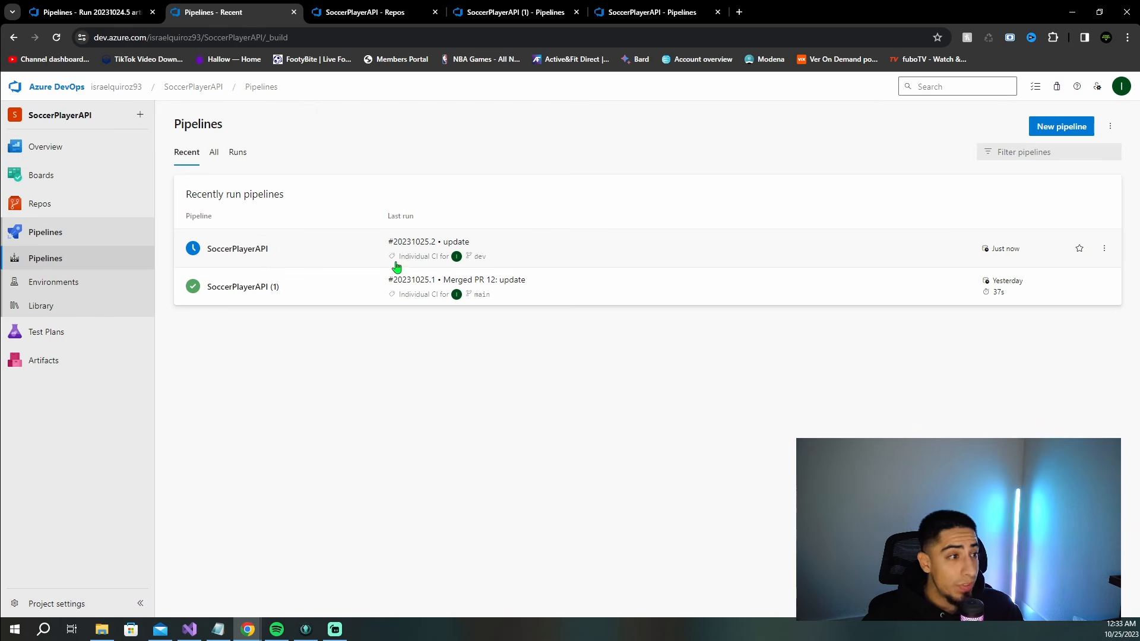
- Open run #20231025.2 of the SoccerPlayerAPI pipeline on the dev branch and view its queued job
{"action": "left_click", "coordinate": [335, 253]}
{"action": "left_click", "coordinate": [444, 224]}
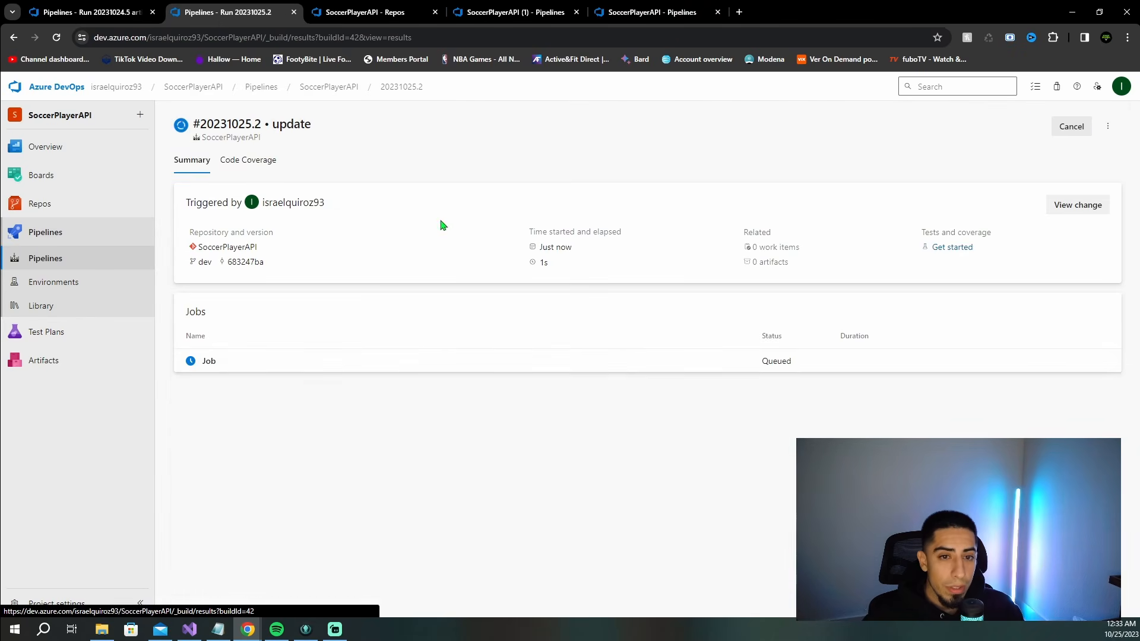
{"action": "left_click", "coordinate": [296, 364]}
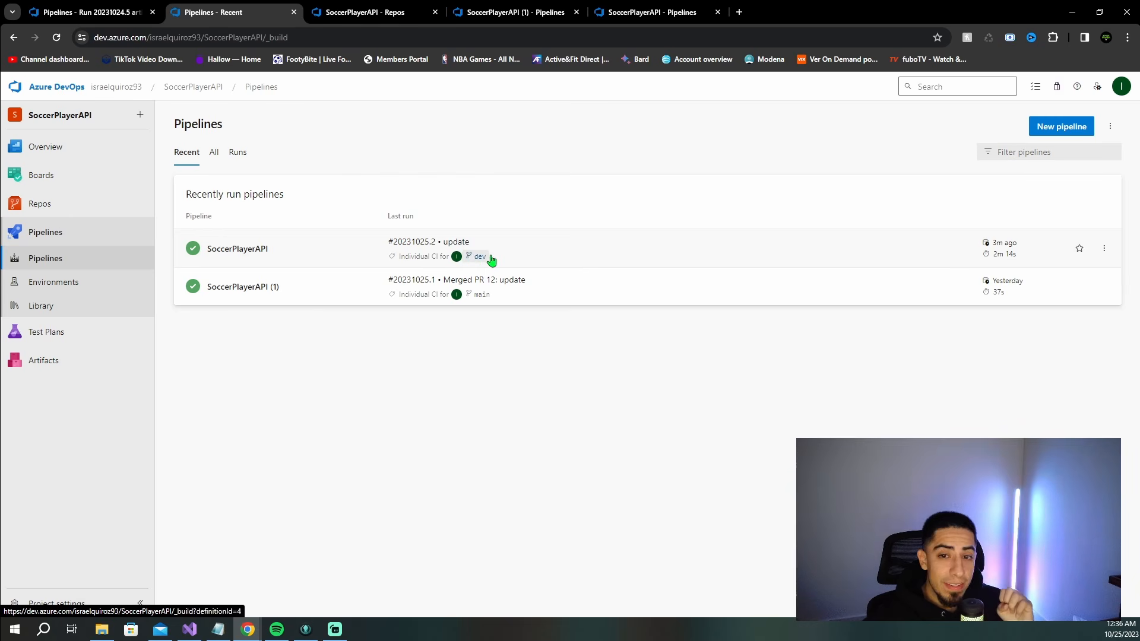
- Open the SoccerPlayerAPI pipeline, review its azure-pipelines.yml on main, and return to its list of runs
{"action": "left_click", "coordinate": [345, 250]}
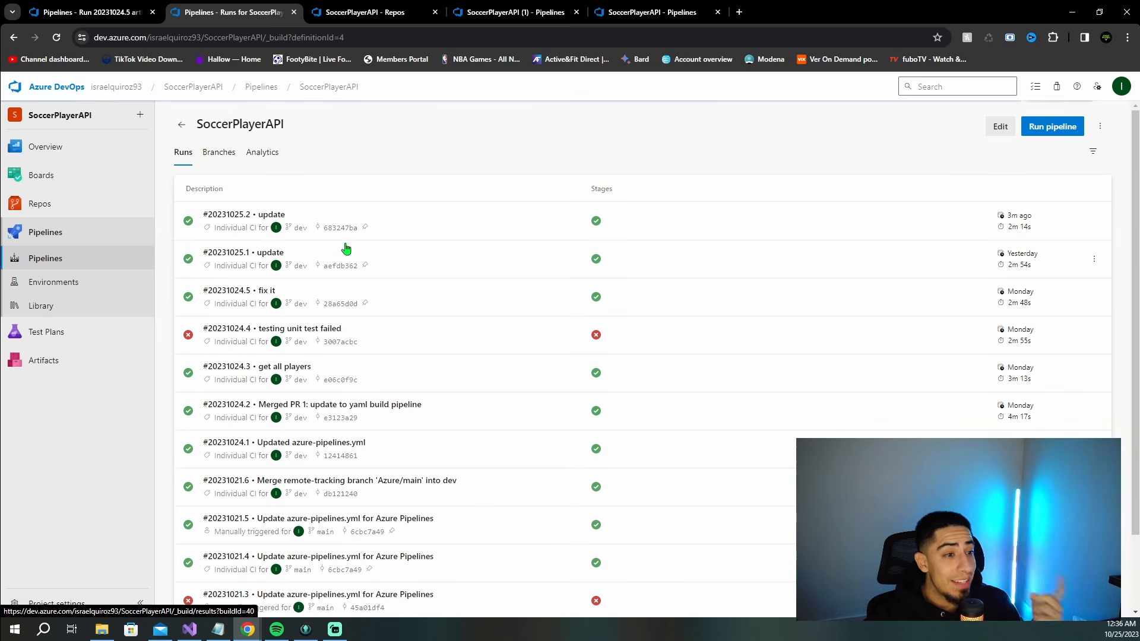
{"action": "left_click", "coordinate": [1000, 126]}
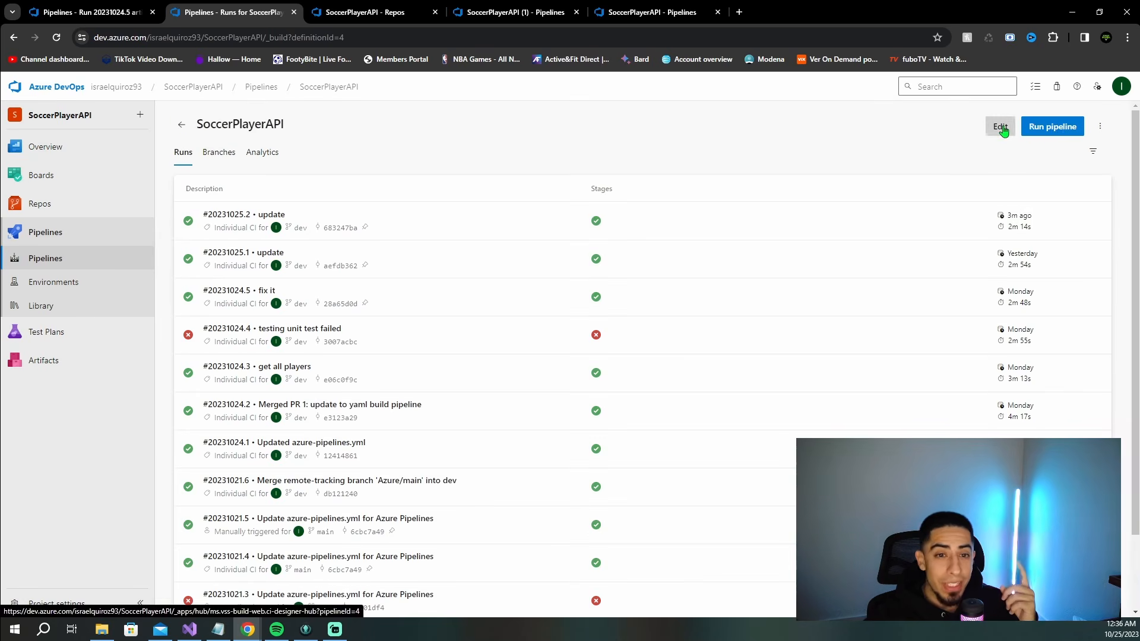
{"action": "scroll", "coordinate": [495, 335], "scroll_direction": "down", "scroll_amount": 10}
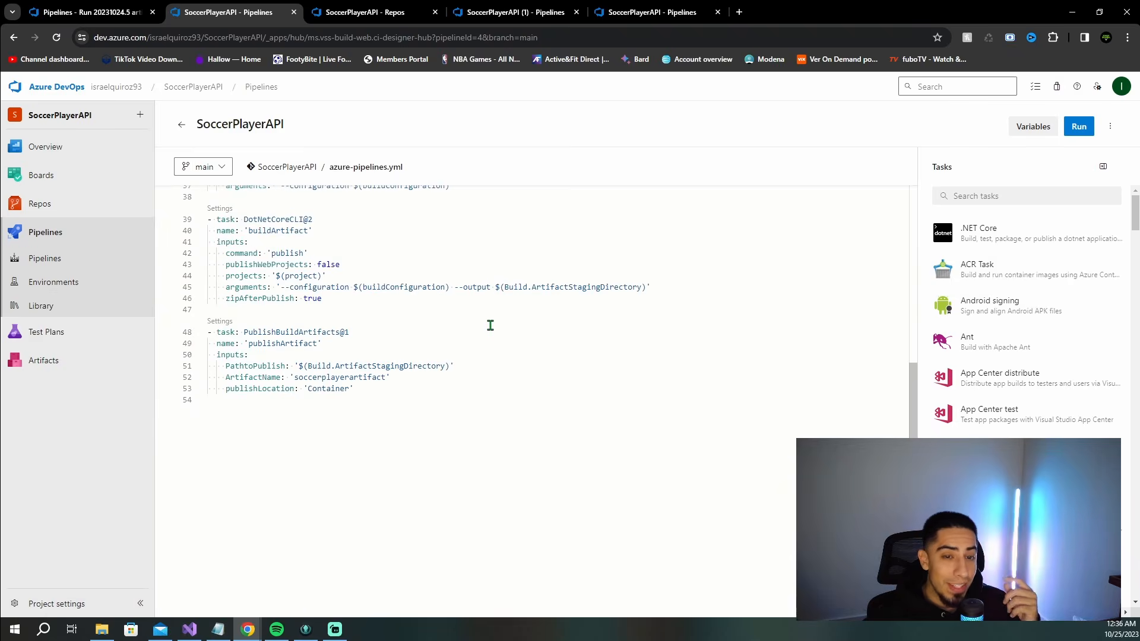
{"action": "scroll", "coordinate": [497, 323], "scroll_direction": "up", "scroll_amount": 10}
{"action": "left_click", "coordinate": [182, 124]}
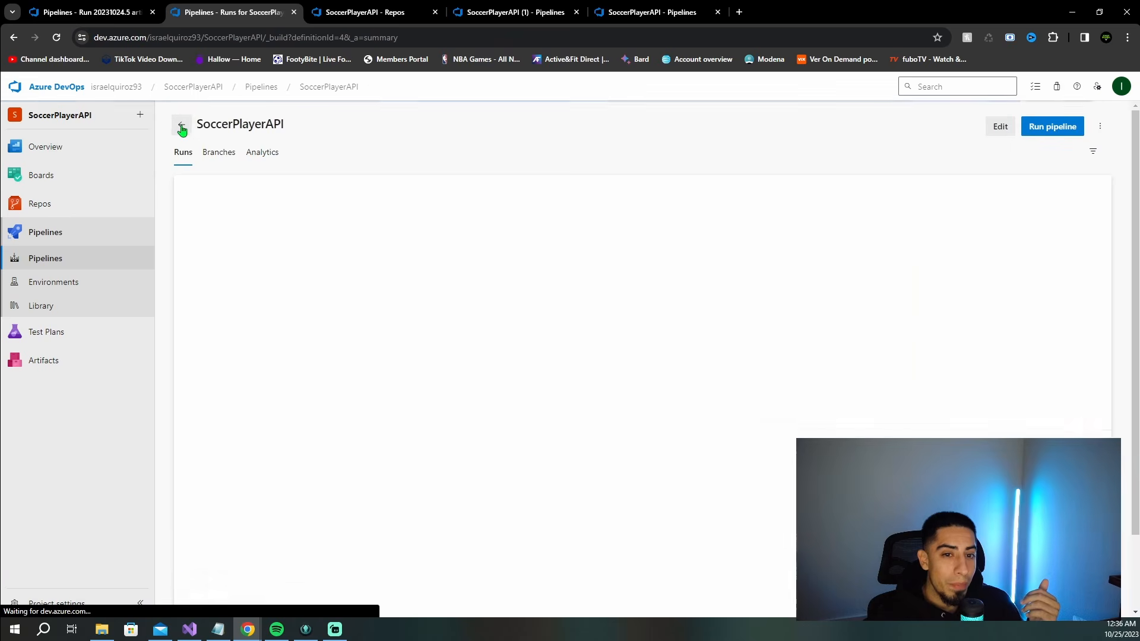
- Open the job of run #20231025.2 and examine its logs from Initialize job through checkout and NugetToolInstaller to RestoreNuget
{"action": "left_click", "coordinate": [445, 227]}
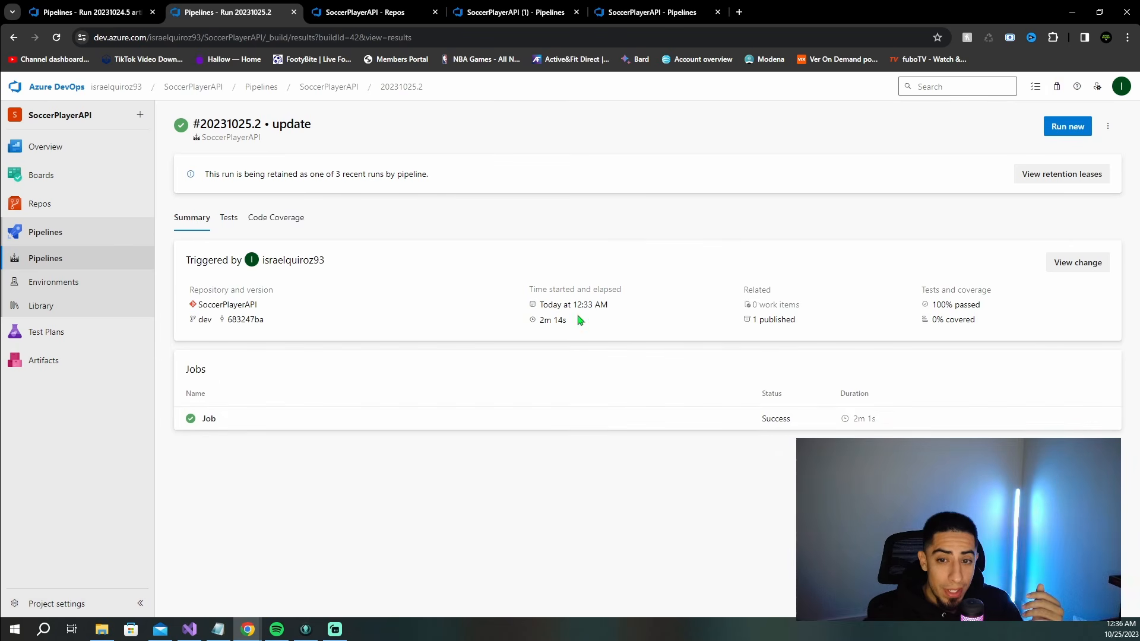
{"action": "left_click", "coordinate": [349, 421]}
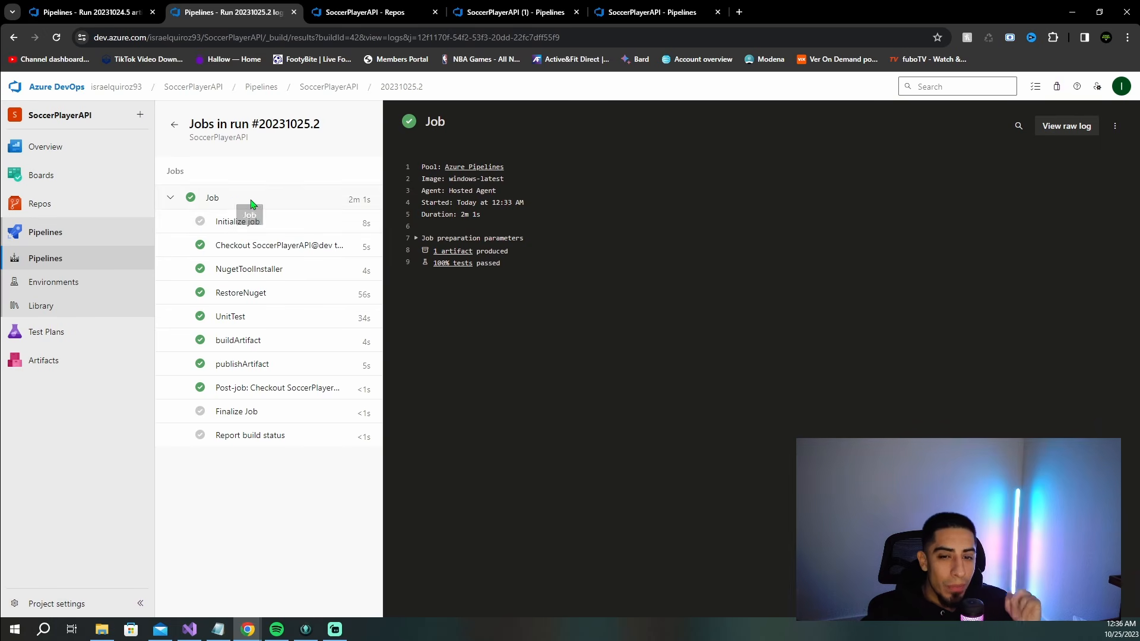
{"action": "left_click", "coordinate": [278, 226]}
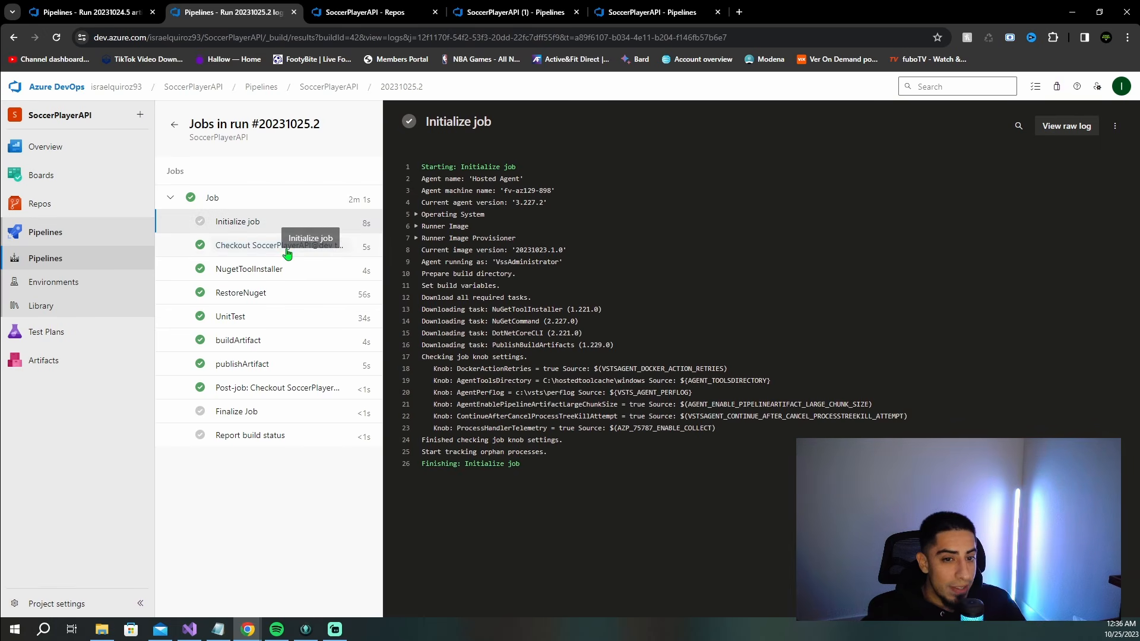
{"action": "left_click", "coordinate": [285, 254]}
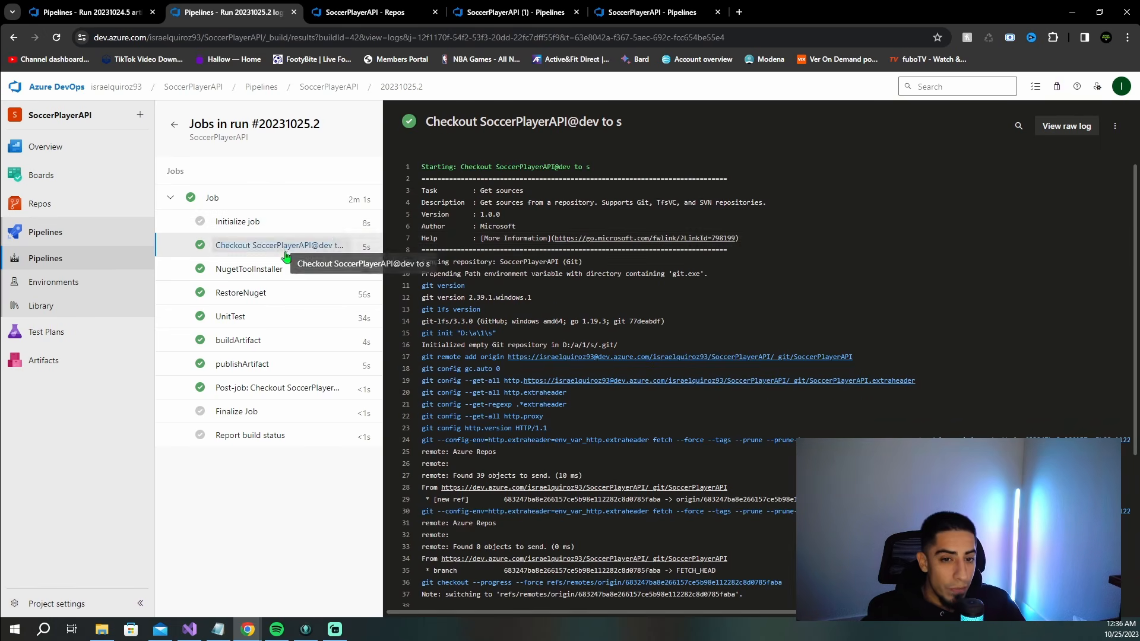
{"action": "left_click", "coordinate": [261, 276]}
{"action": "left_click", "coordinate": [252, 295]}
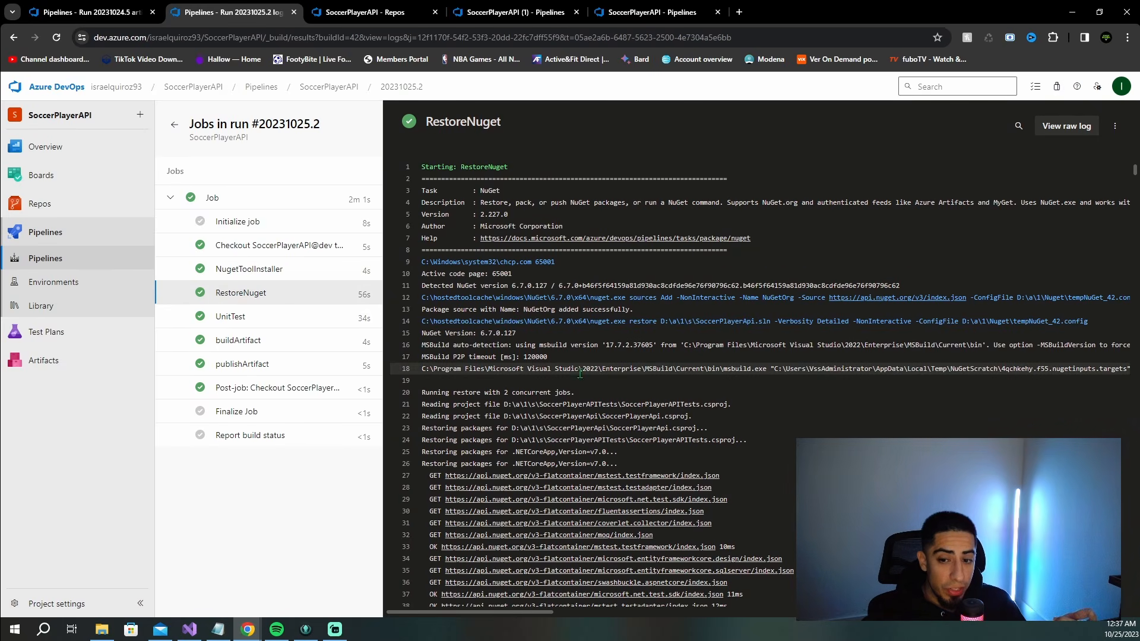
{"action": "scroll", "coordinate": [576, 373], "scroll_direction": "down", "scroll_amount": 4}
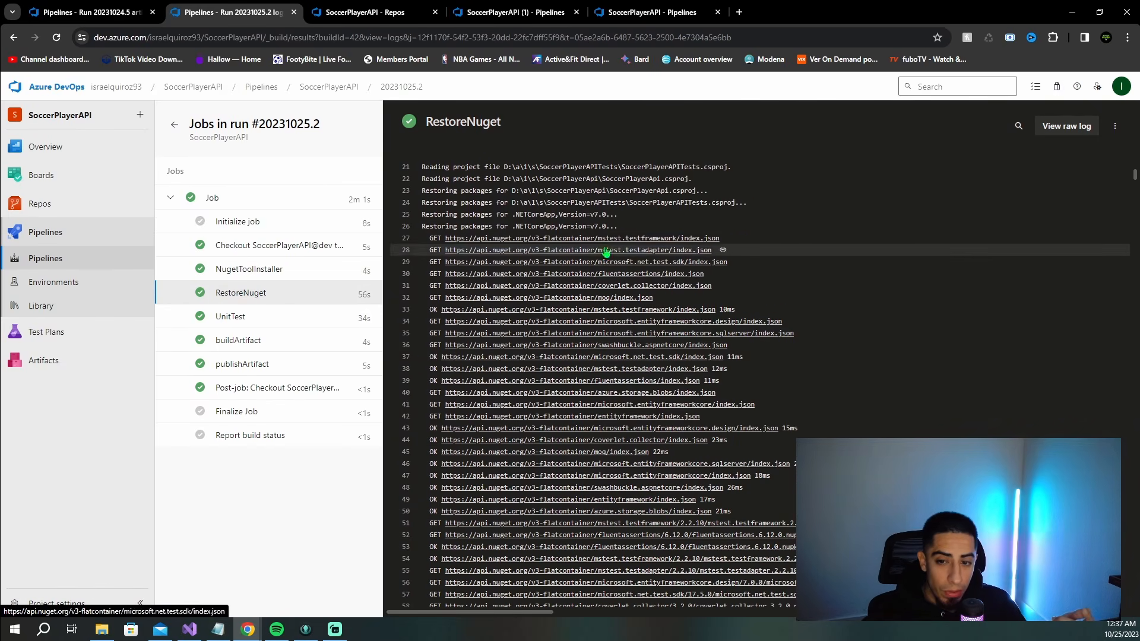
{"action": "scroll", "coordinate": [578, 489], "scroll_direction": "up", "scroll_amount": 4}
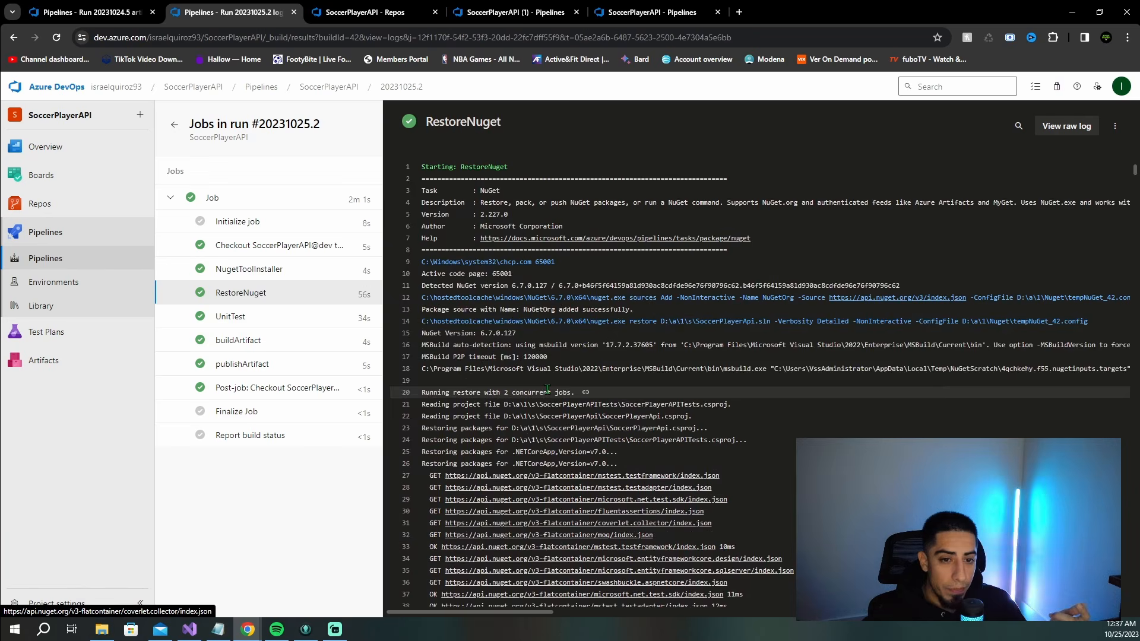
- View the UnitTest log and highlight the passed-tests entry in the results line
{"action": "left_click", "coordinate": [302, 319]}
{"action": "scroll", "coordinate": [536, 463], "scroll_direction": "down", "scroll_amount": 1}
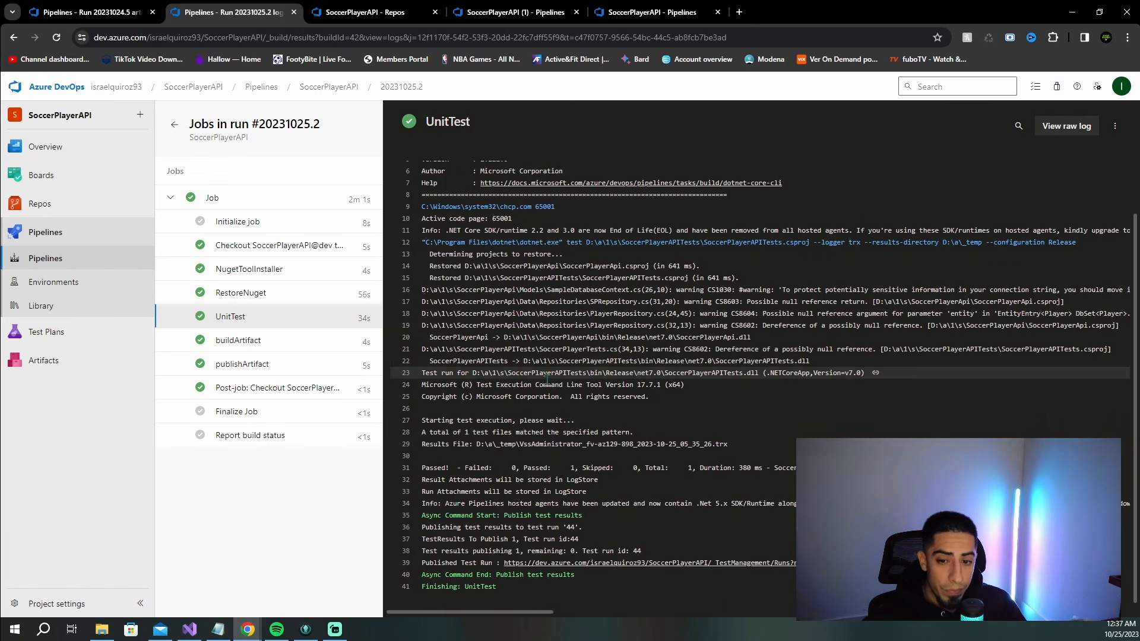
{"action": "left_click_drag", "start_coordinate": [523, 469], "coordinate": [580, 471]}
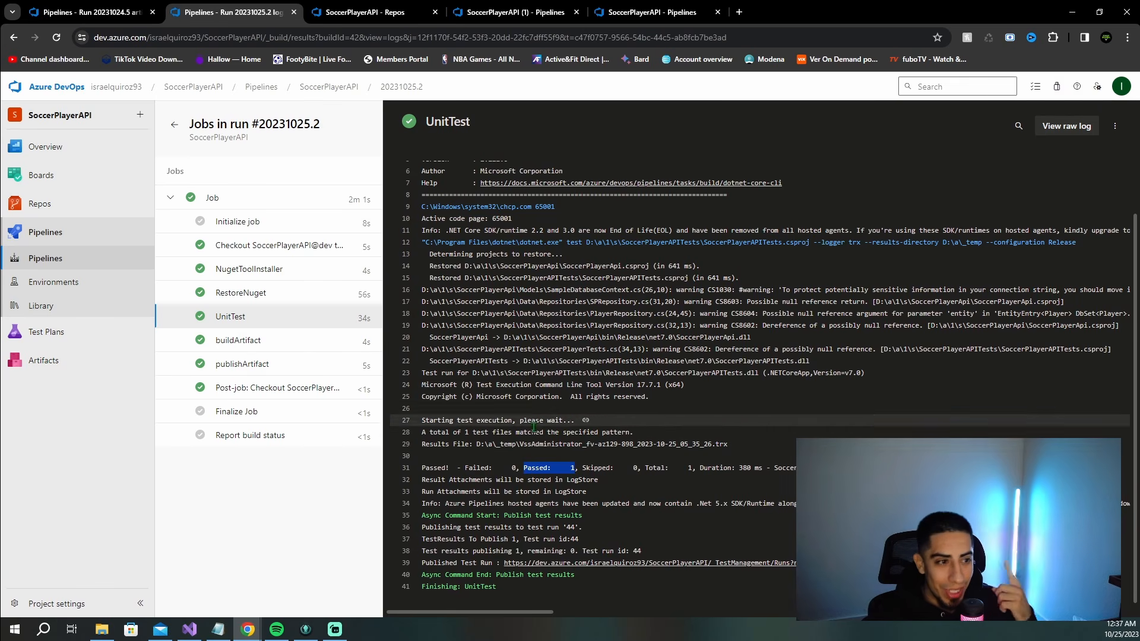
- Review the buildArtifact and publishArtifact logs, highlighting the line that uploads the artifact to the file container
{"action": "left_click", "coordinate": [293, 346]}
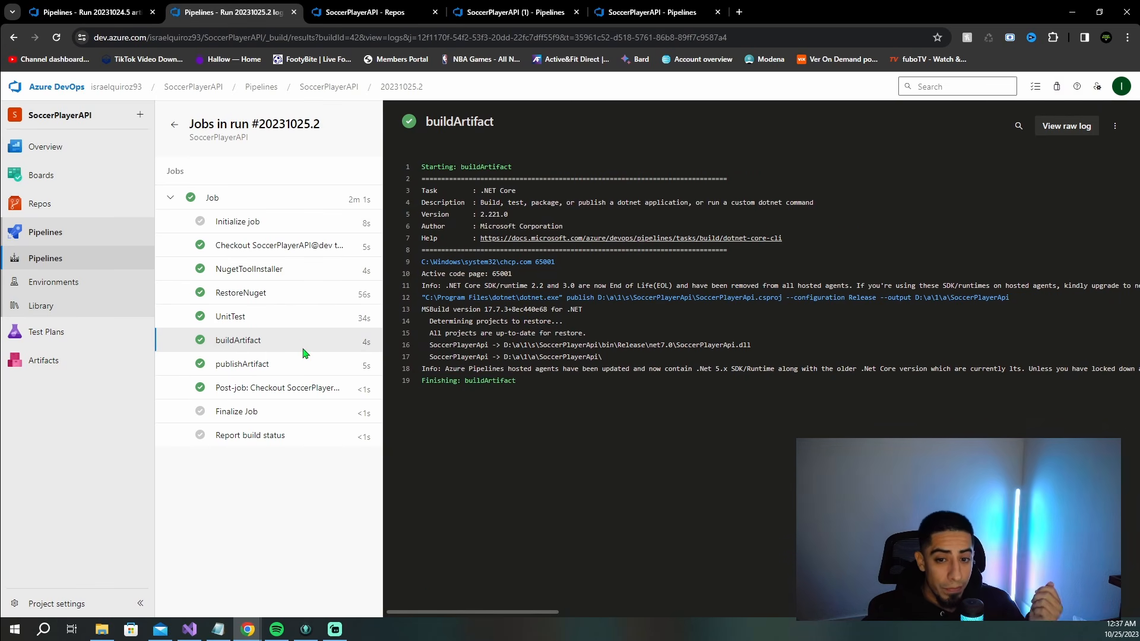
{"action": "left_click", "coordinate": [268, 370]}
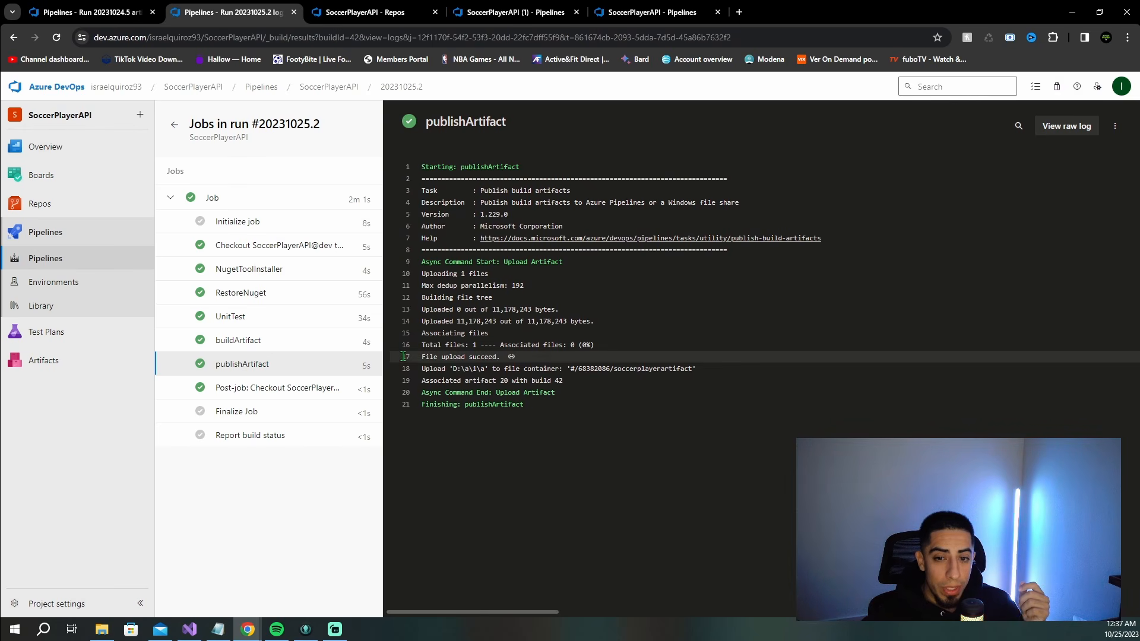
{"action": "left_click_drag", "start_coordinate": [422, 369], "coordinate": [704, 369]}
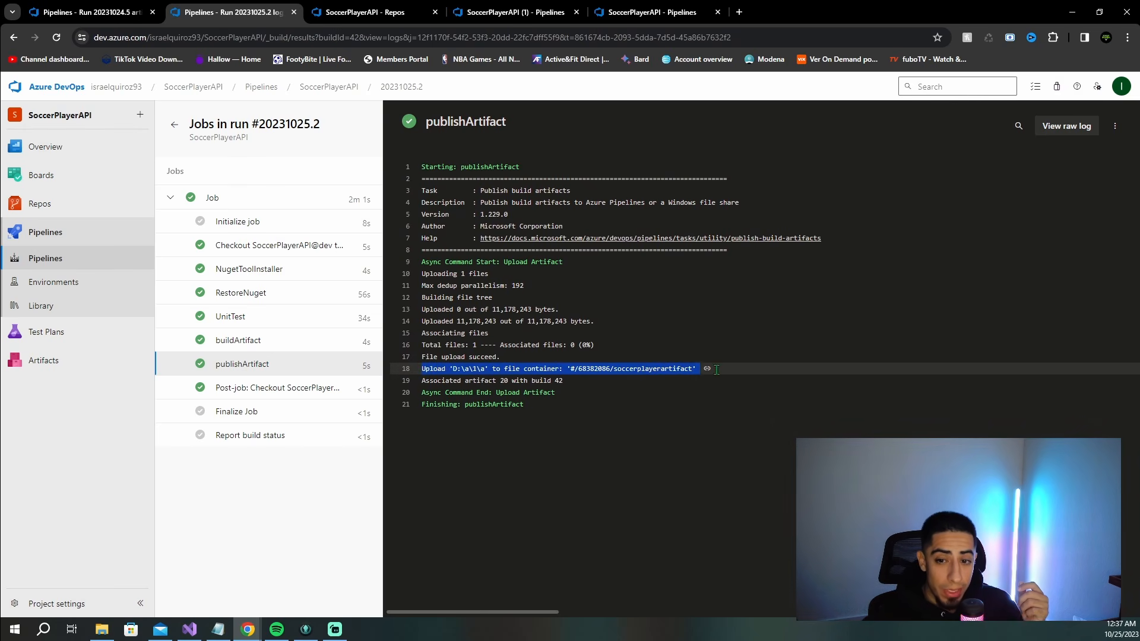
{"action": "left_click", "coordinate": [777, 381]}
- View the Post-job checkout, Finalize Job and Report build status logs, and return to the job overview
{"action": "left_click", "coordinate": [253, 390]}
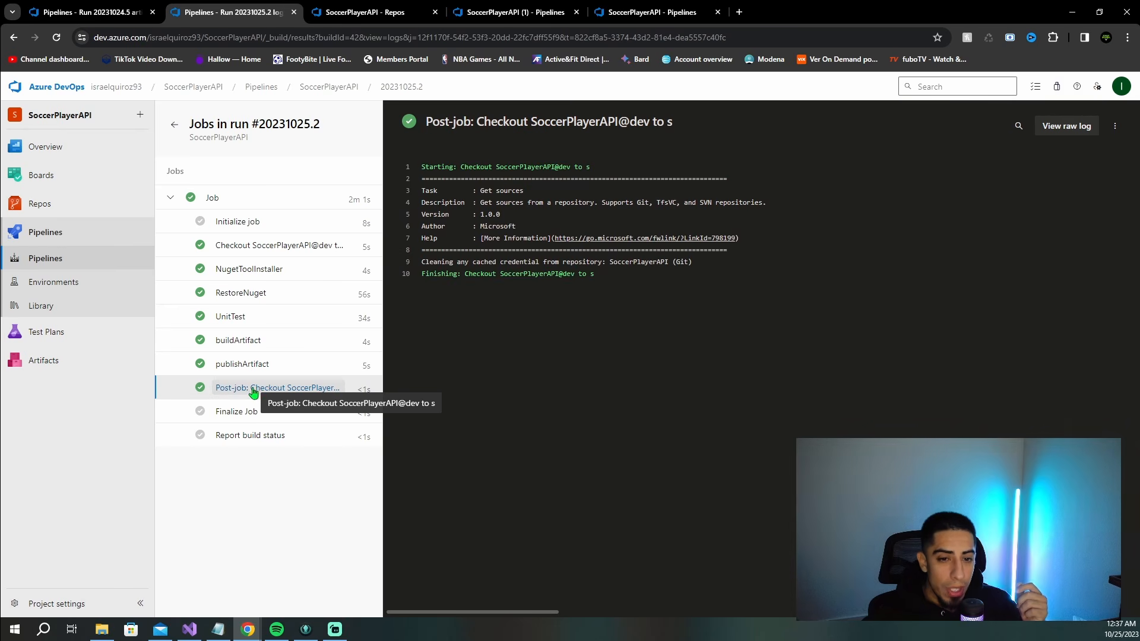
{"action": "left_click", "coordinate": [266, 421]}
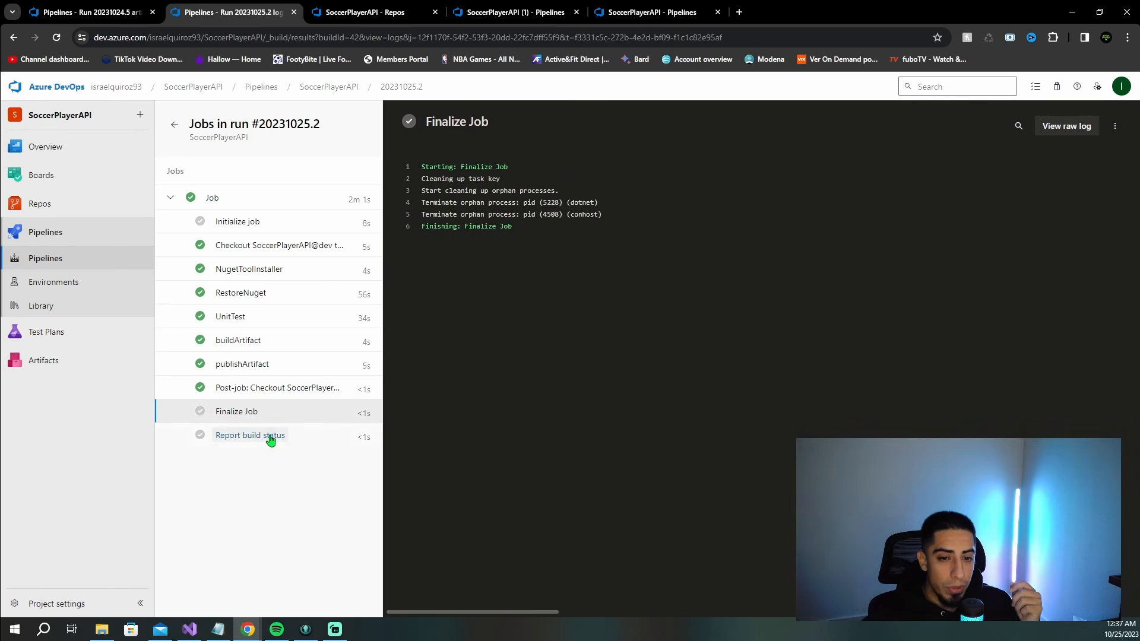
{"action": "left_click", "coordinate": [270, 439]}
{"action": "left_click", "coordinate": [255, 200]}
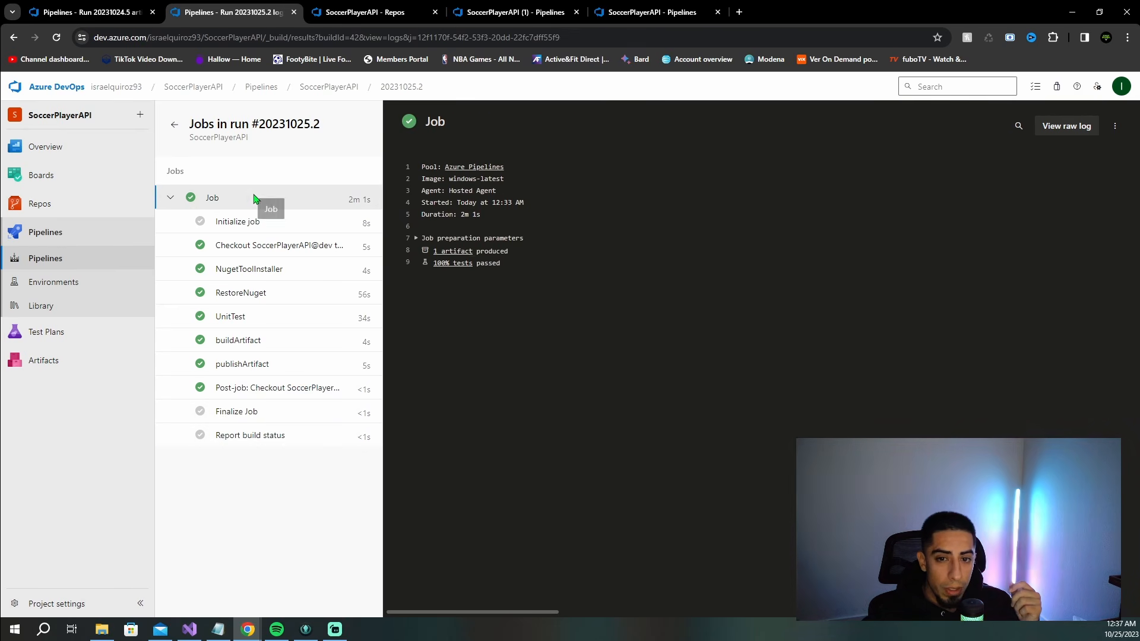
- Open the run's published artifacts, expand soccerplayerartifact, and download SoccerPlayerApi.zip
{"action": "left_click", "coordinate": [449, 254]}
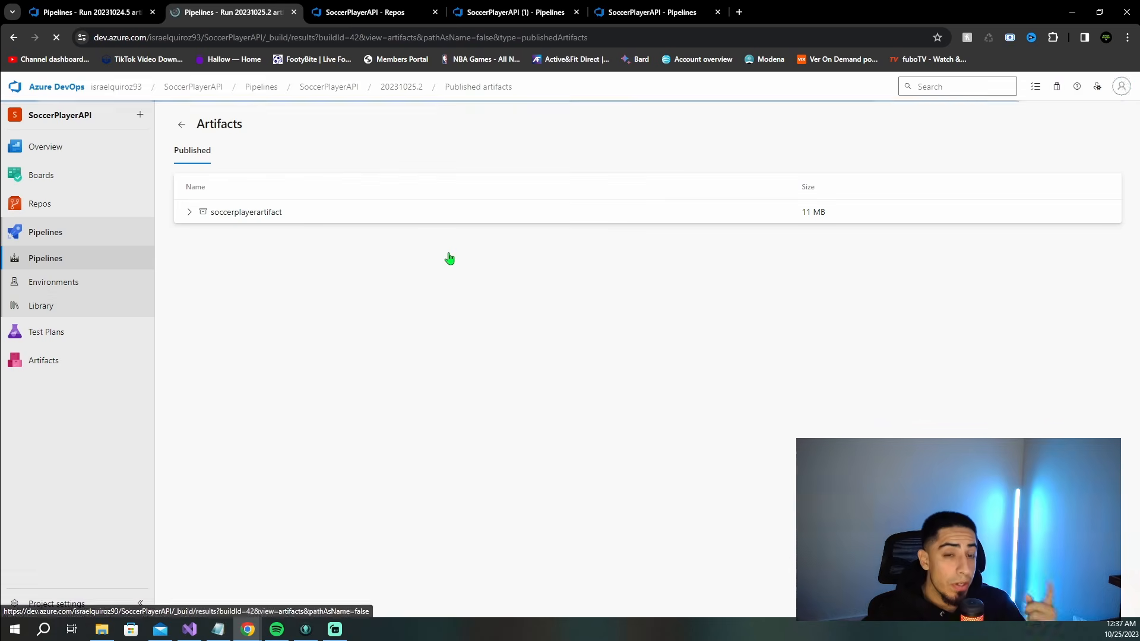
{"action": "left_click", "coordinate": [190, 213]}
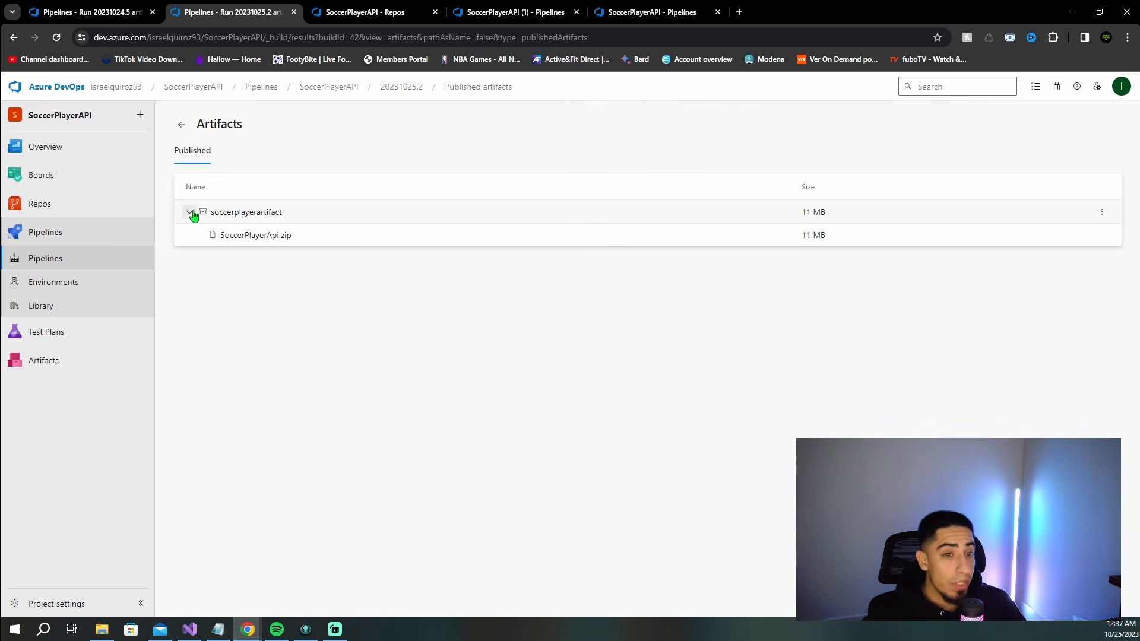
{"action": "left_click", "coordinate": [257, 236]}
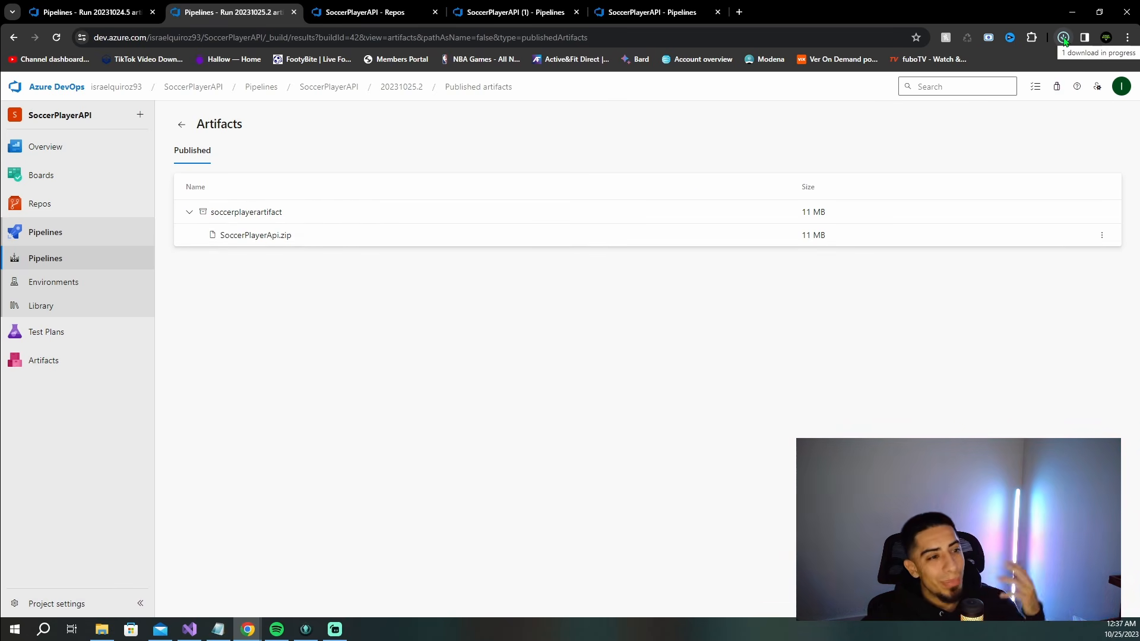
- Open the downloaded SoccerPlayerApi zip, look through the published files it contains, and close the archive window
{"action": "left_click", "coordinate": [1063, 38]}
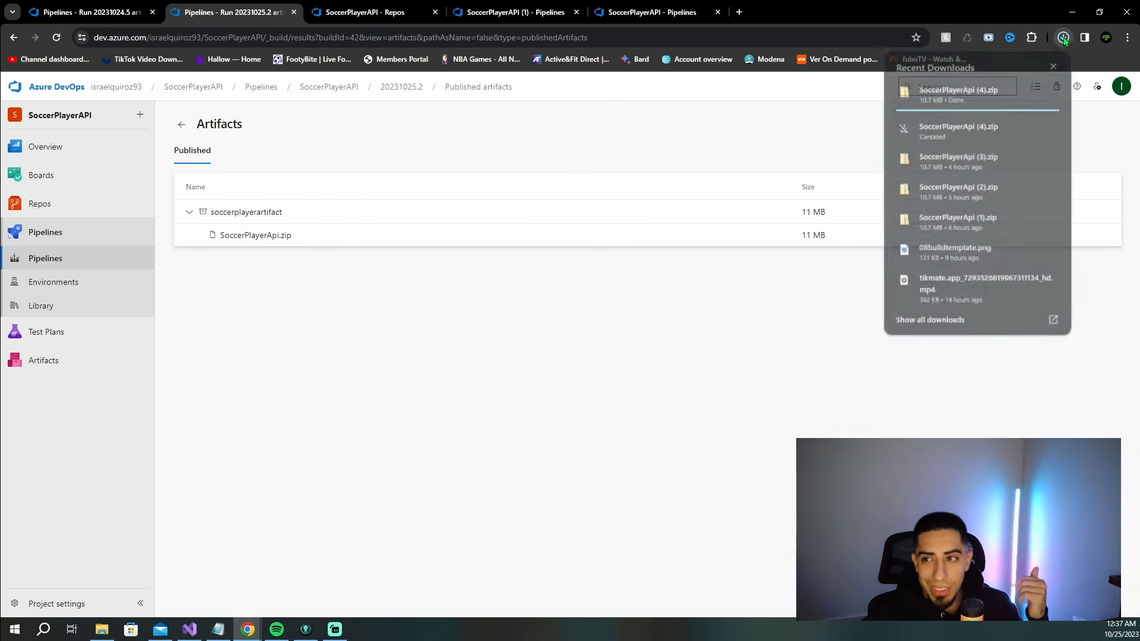
{"action": "left_click", "coordinate": [974, 98]}
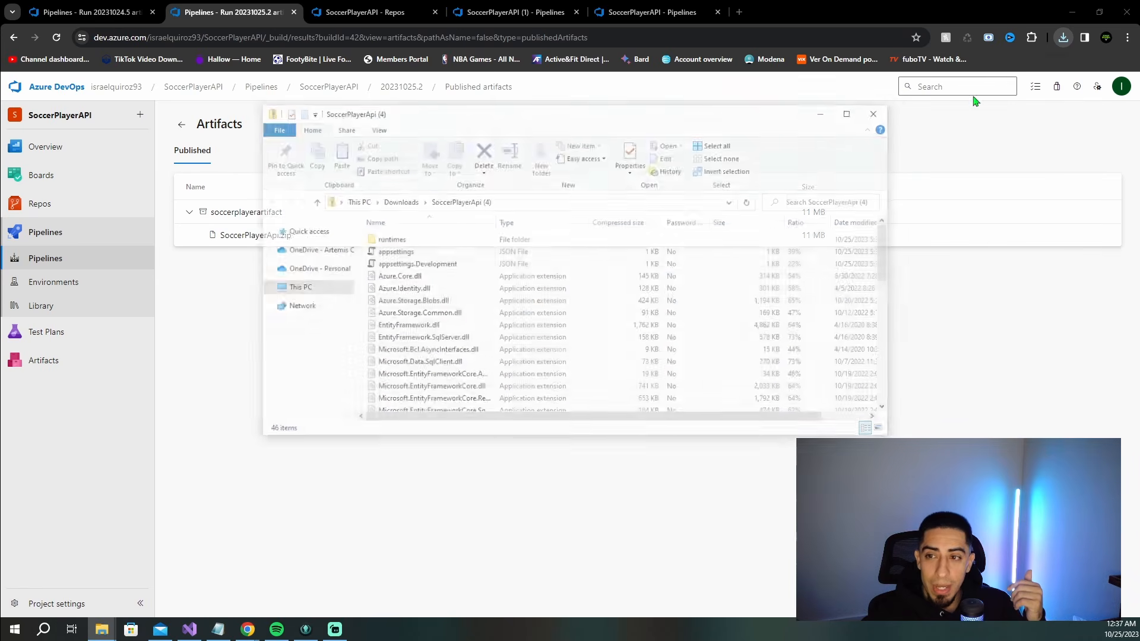
{"action": "scroll", "coordinate": [508, 300], "scroll_direction": "down", "scroll_amount": 10}
{"action": "scroll", "coordinate": [510, 302], "scroll_direction": "up", "scroll_amount": 8}
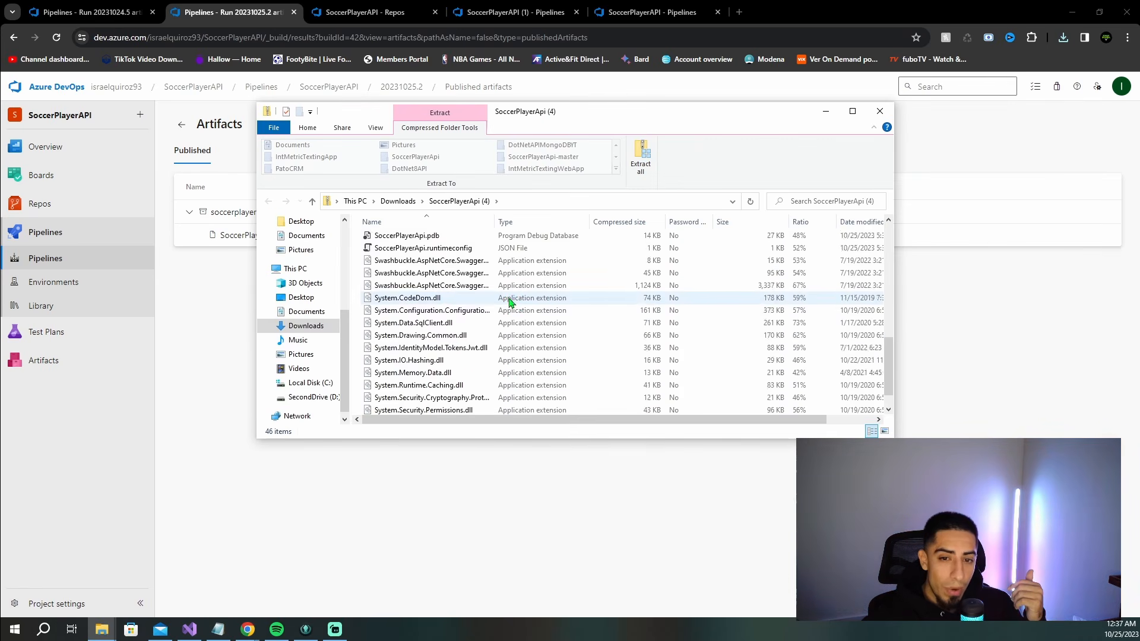
{"action": "scroll", "coordinate": [512, 303], "scroll_direction": "down", "scroll_amount": 8}
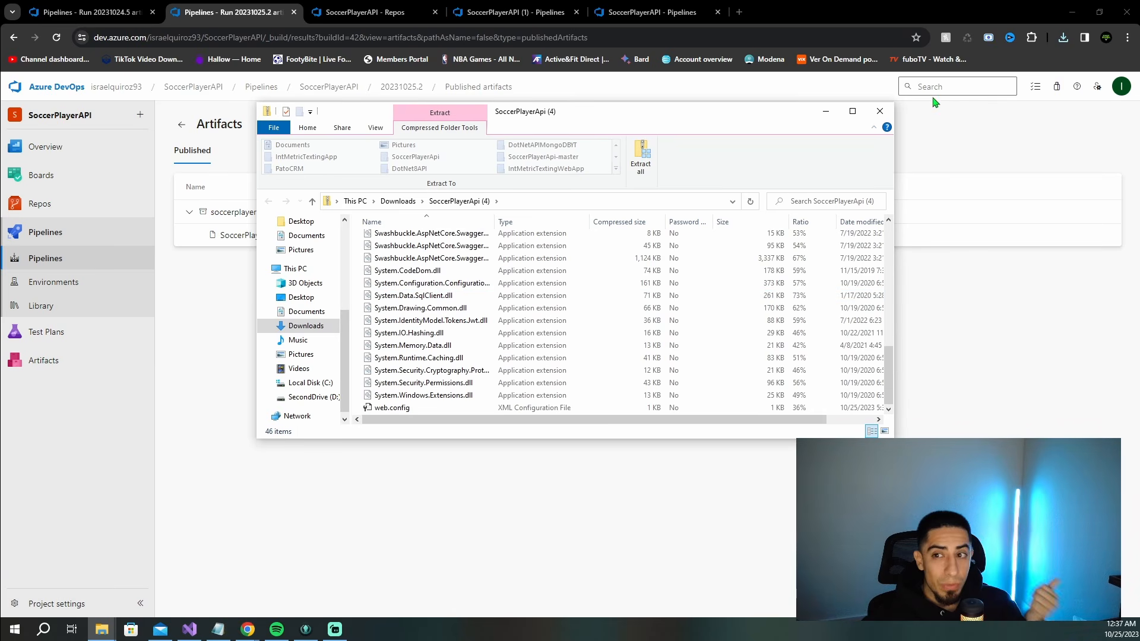
{"action": "left_click", "coordinate": [880, 112]}
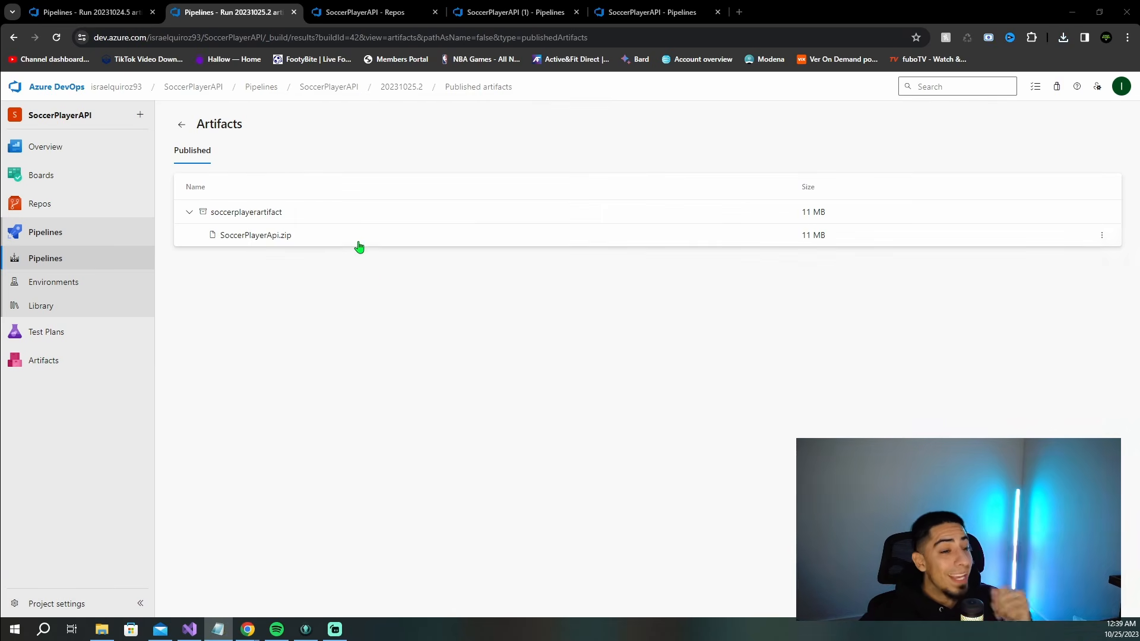
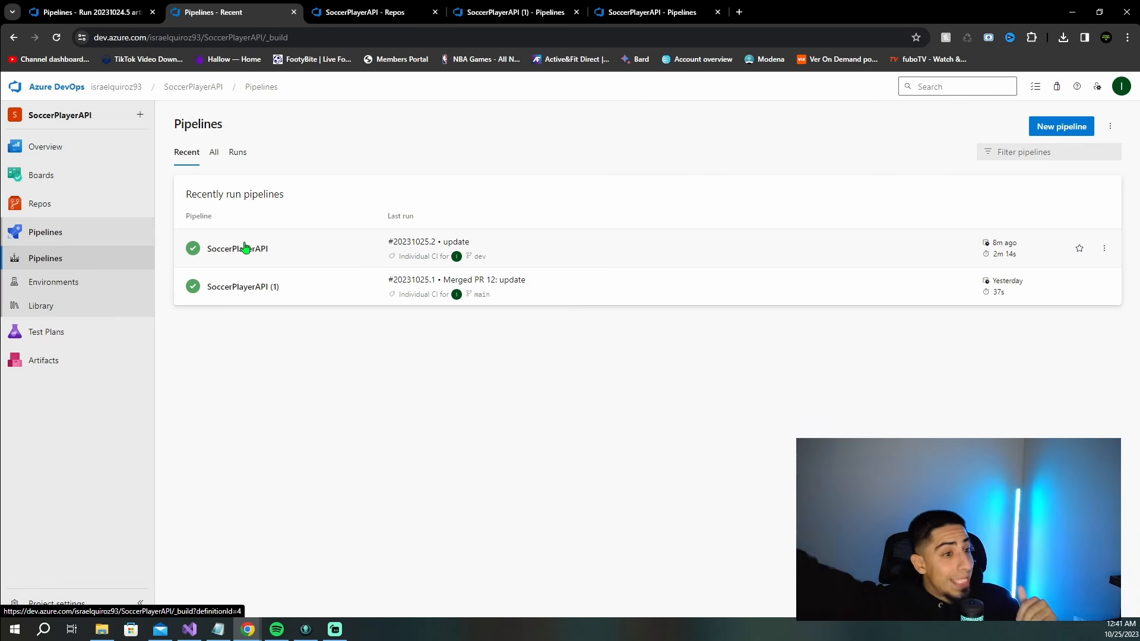
- Start a new pipeline for the SoccerPlayerAPI repository in Azure Repos Git with the Starter pipeline template and highlight its default YAML
{"action": "left_click", "coordinate": [1069, 129]}
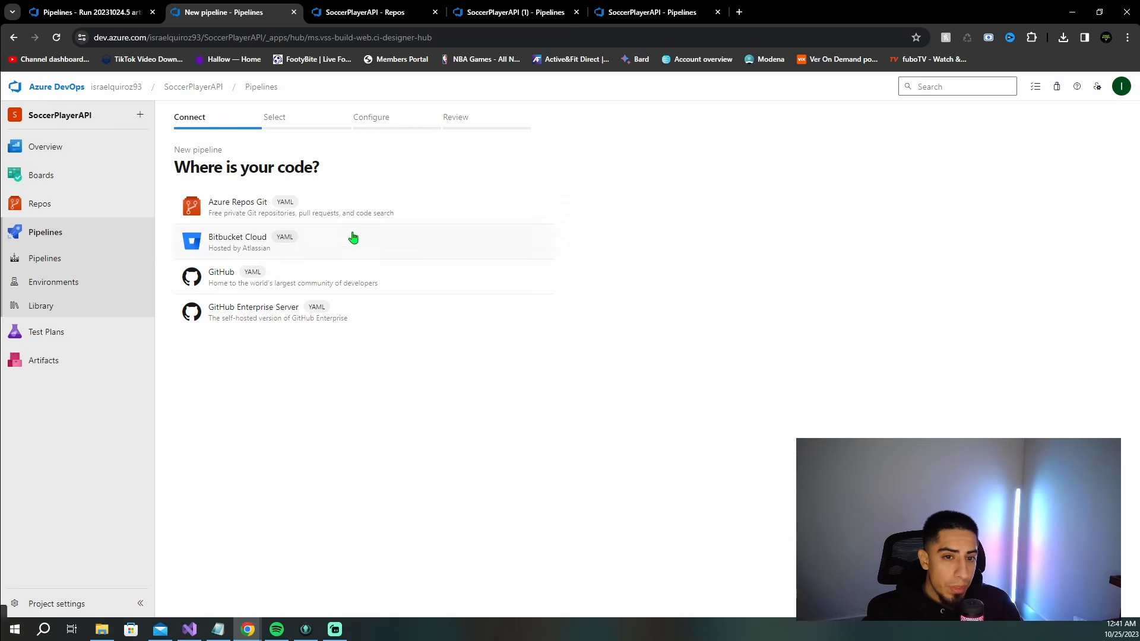
{"action": "left_click", "coordinate": [350, 237]}
{"action": "left_click", "coordinate": [295, 244]}
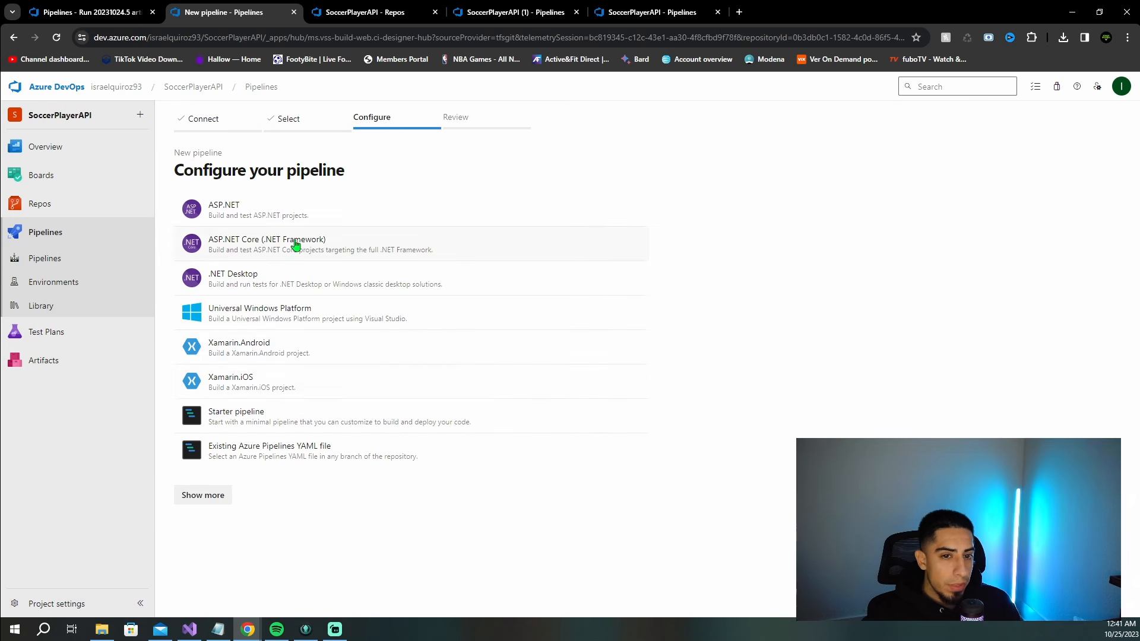
{"action": "left_click", "coordinate": [246, 422]}
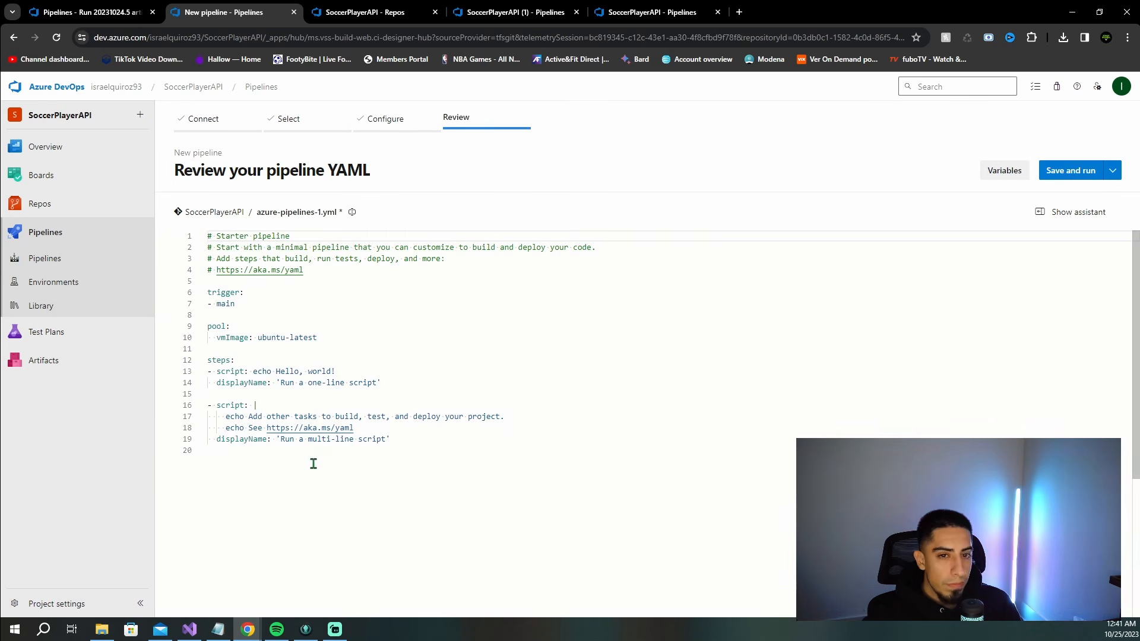
{"action": "left_click_drag", "start_coordinate": [406, 448], "coordinate": [178, 232]}
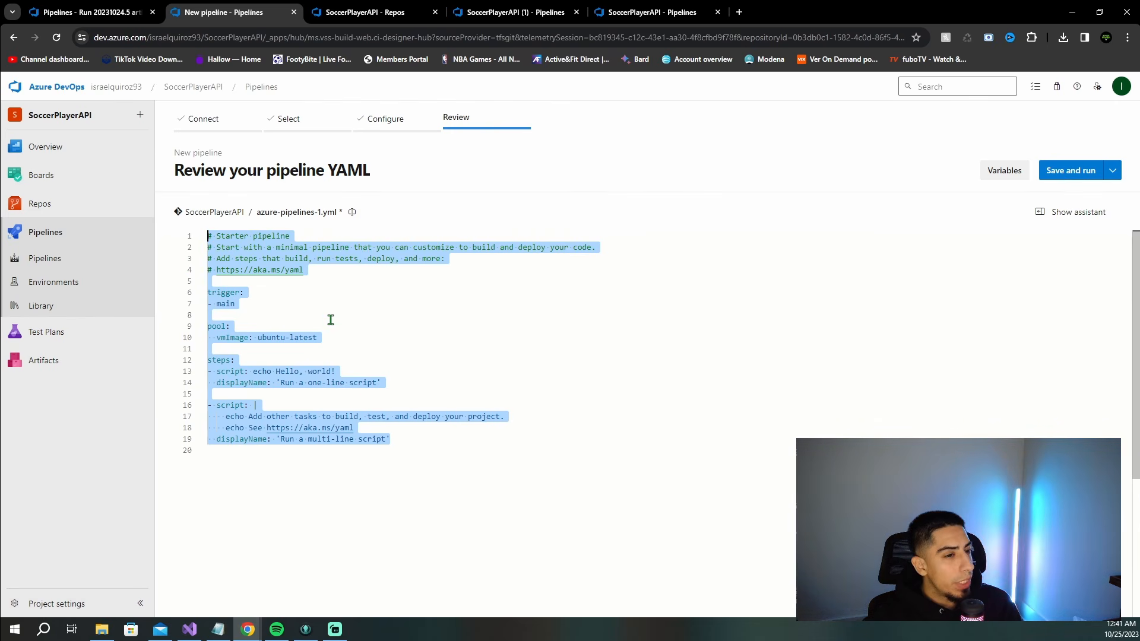
{"action": "left_click", "coordinate": [312, 292]}
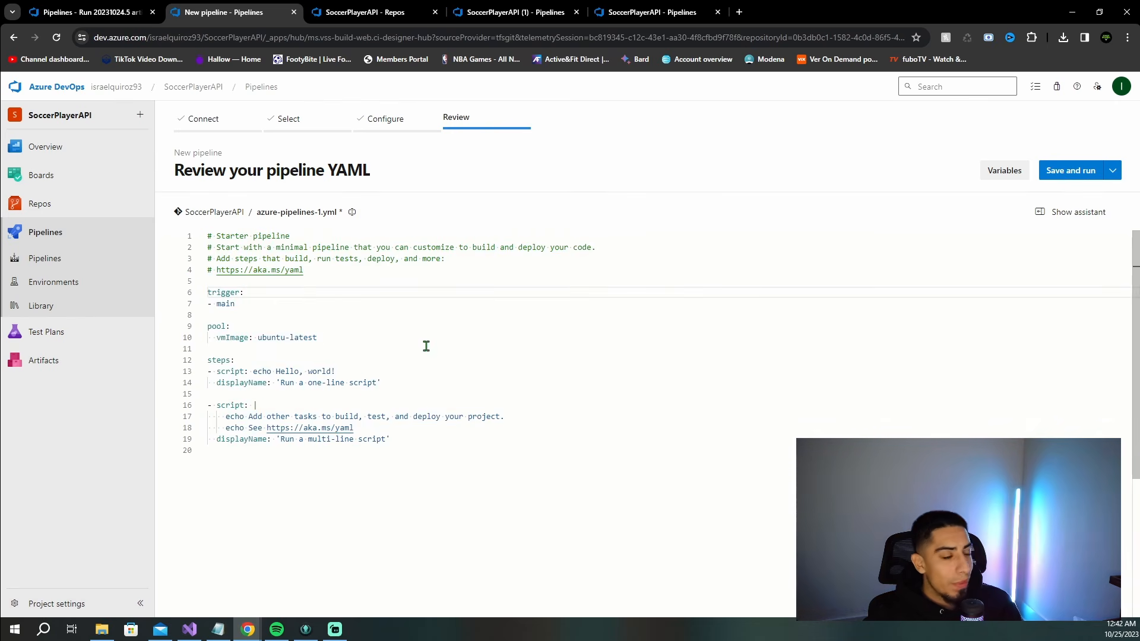
- Open the Save form for the new azure-pipelines-1.yml, close it without committing, and highlight the whole starter YAML
{"action": "left_click", "coordinate": [1110, 172]}
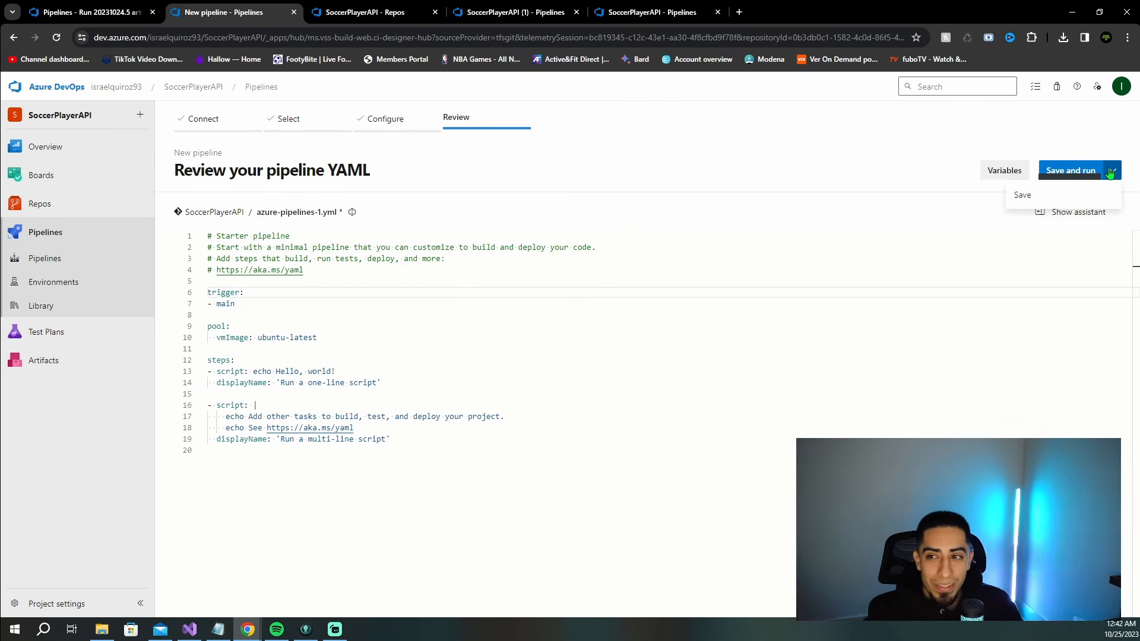
{"action": "left_click", "coordinate": [1027, 195]}
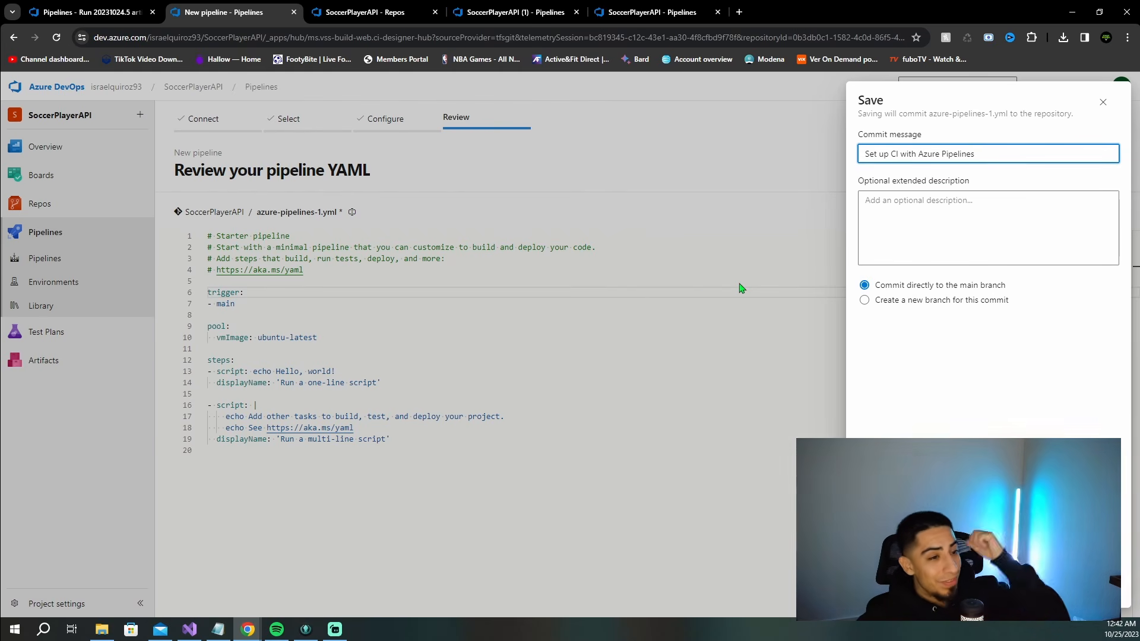
{"action": "left_click", "coordinate": [1102, 103]}
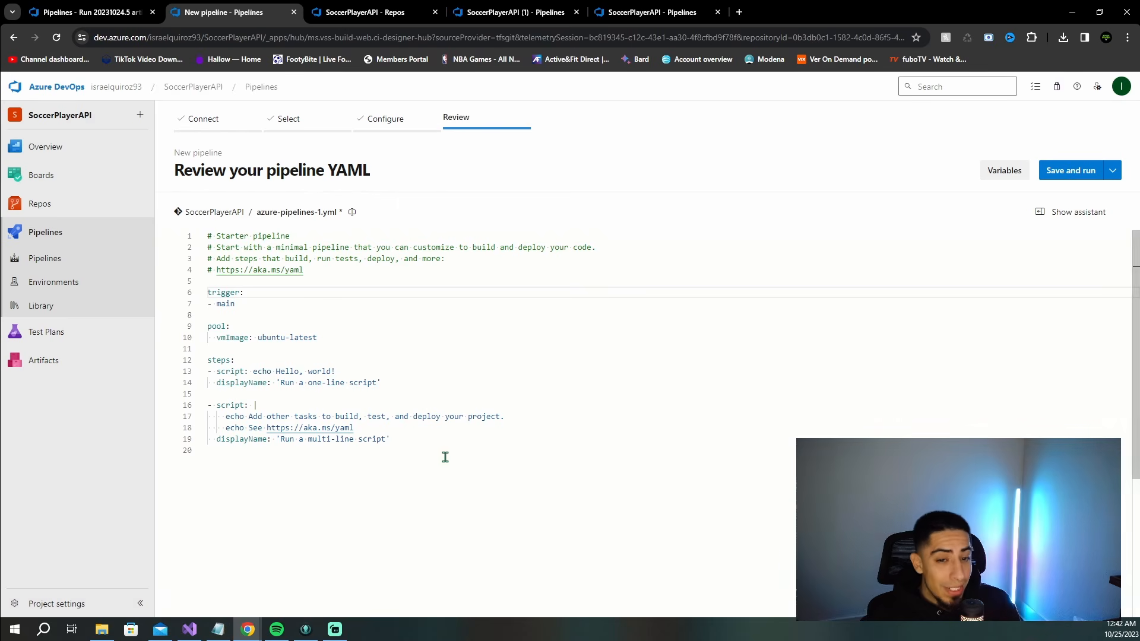
{"action": "left_click_drag", "start_coordinate": [438, 458], "coordinate": [194, 234]}
{"action": "left_click", "coordinate": [483, 375]}
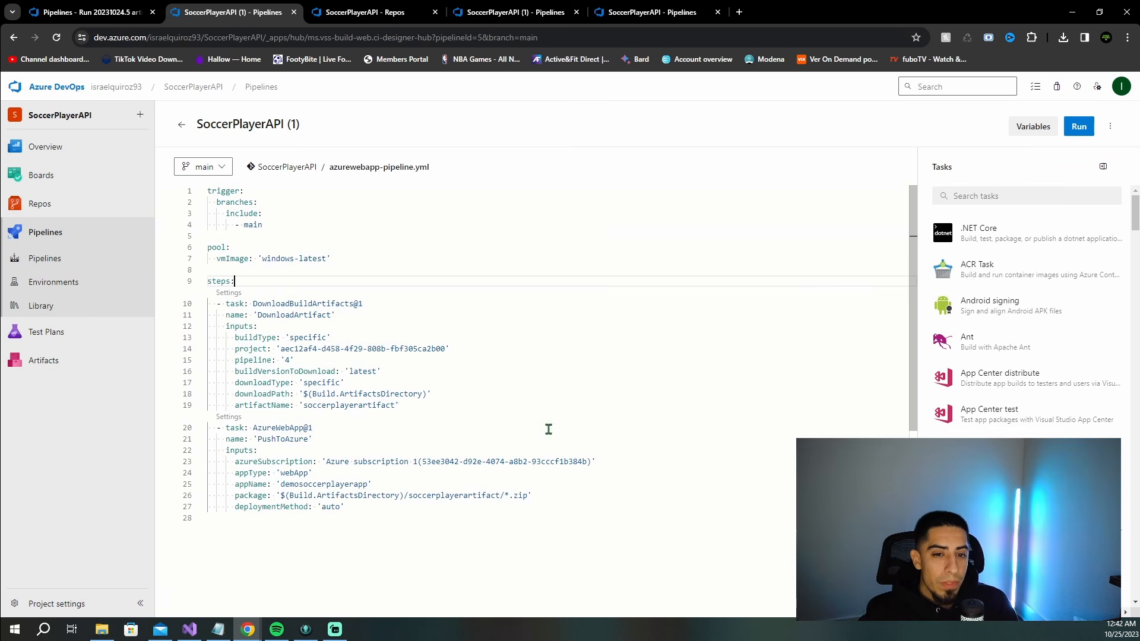
- In the SoccerPlayerAPI (1) pipeline, highlight the full azurewebapp-pipeline.yml and its trigger block for the main branch
{"action": "left_click_drag", "start_coordinate": [400, 511], "coordinate": [204, 188]}
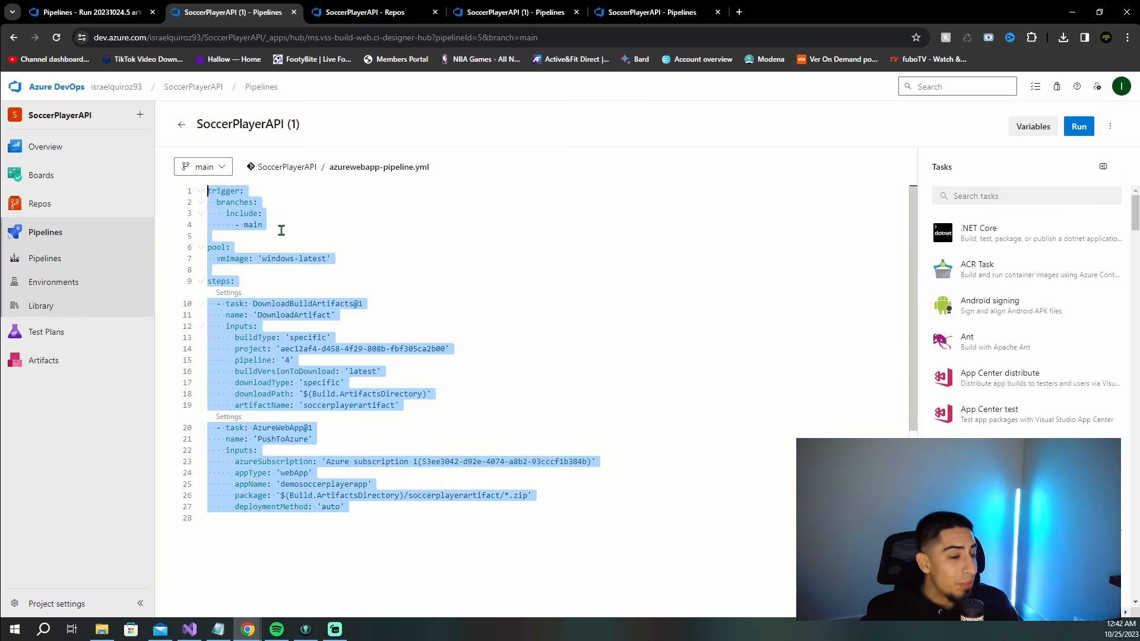
{"action": "left_click", "coordinate": [521, 301]}
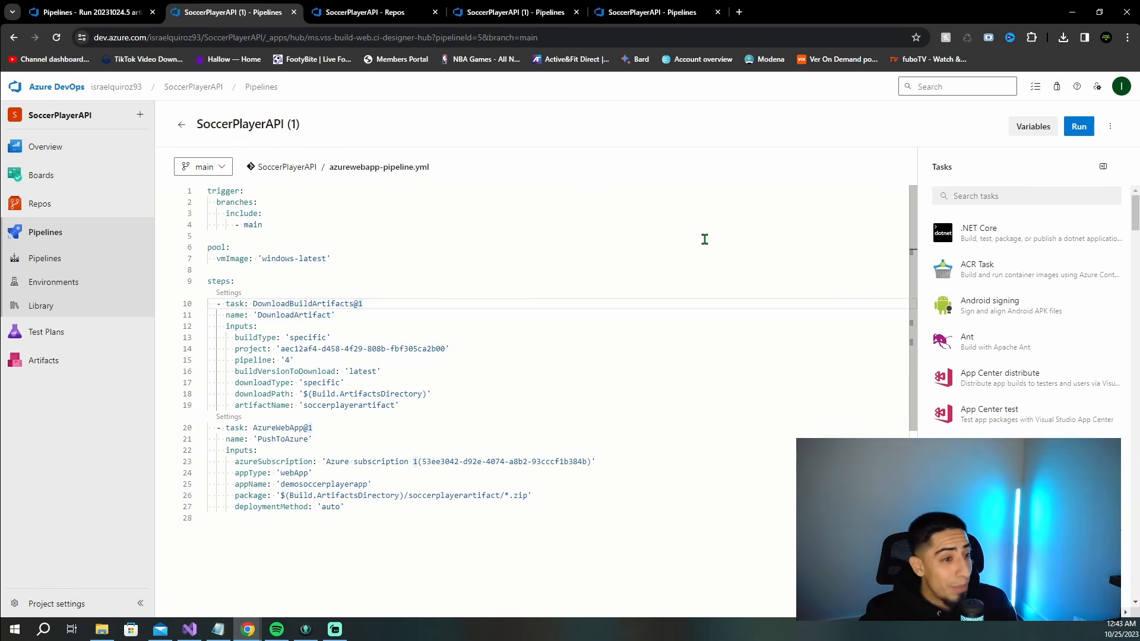
{"action": "left_click_drag", "start_coordinate": [264, 226], "coordinate": [182, 181]}
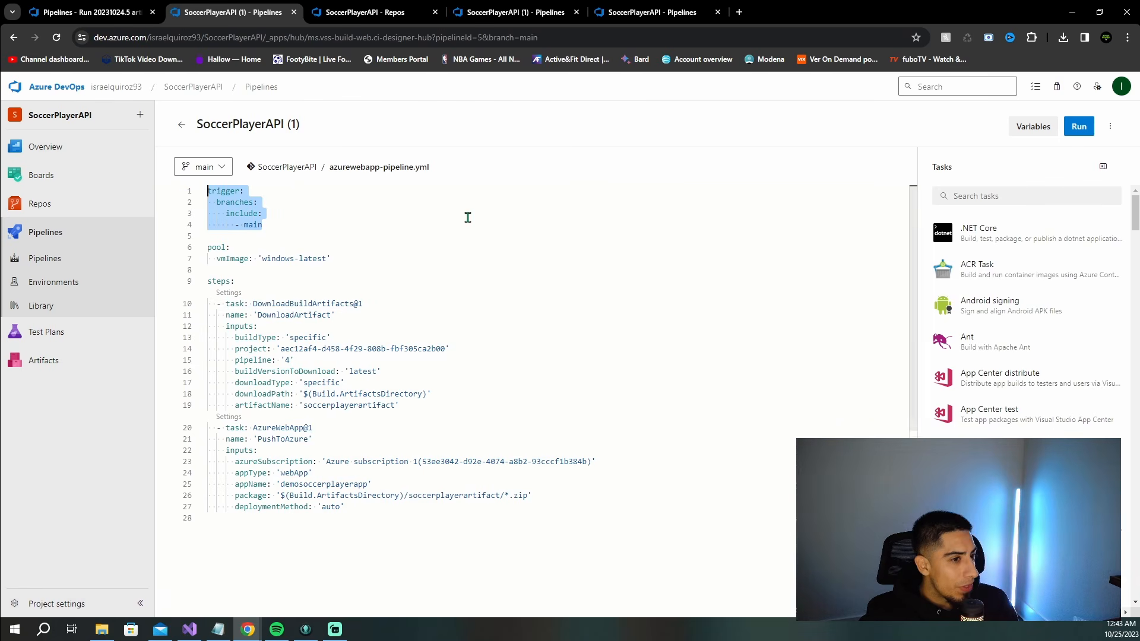
{"action": "left_click", "coordinate": [380, 252]}
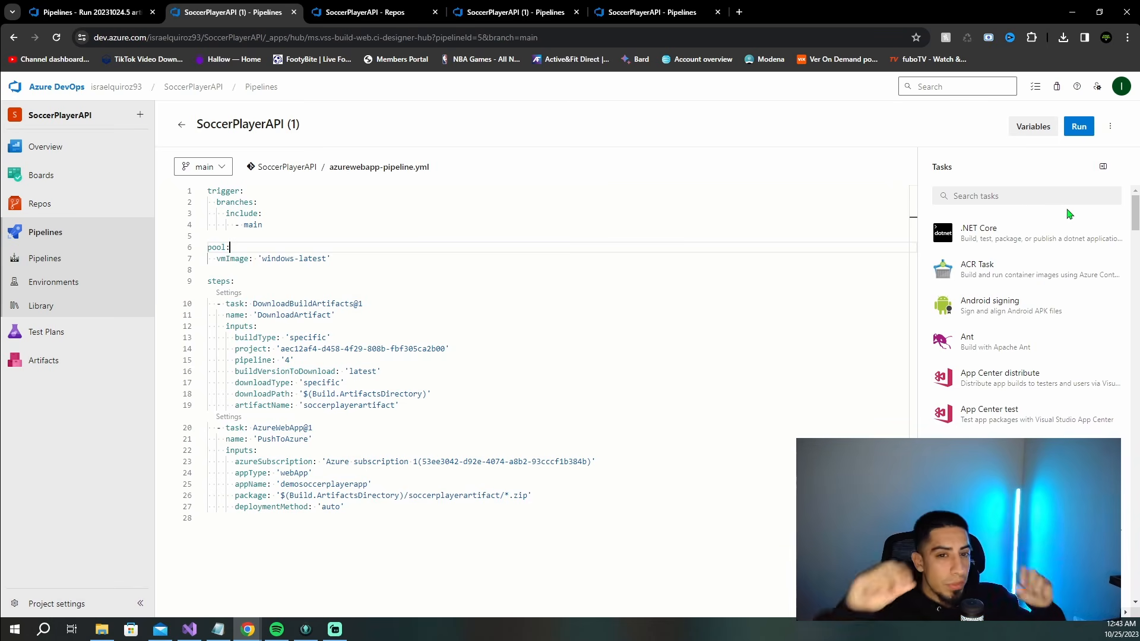
- Open azure-pipelines.yml in the SoccerPlayerAPI repository, look through its tasks, and view the list of available branches
{"action": "left_click", "coordinate": [80, 208]}
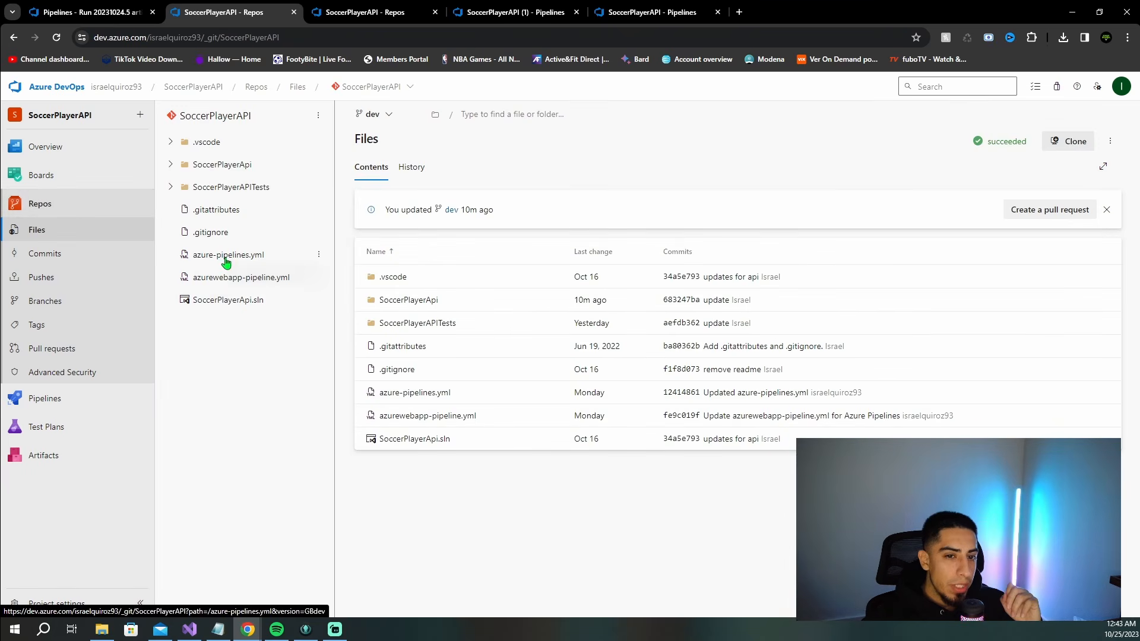
{"action": "left_click", "coordinate": [238, 253]}
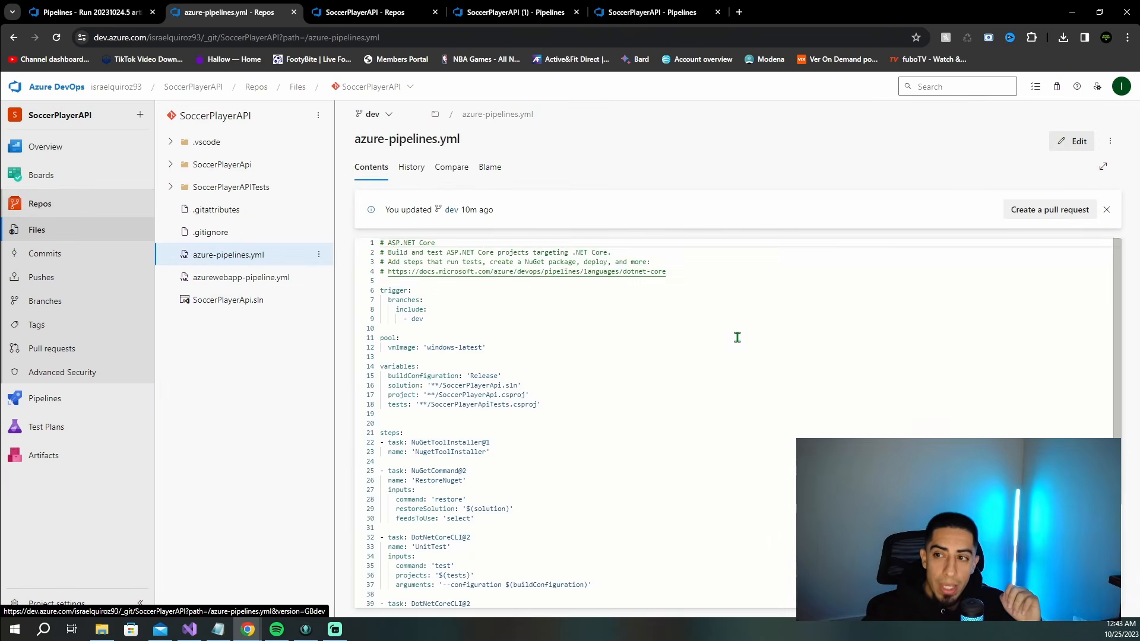
{"action": "scroll", "coordinate": [653, 350], "scroll_direction": "down", "scroll_amount": 3}
{"action": "left_click_drag", "start_coordinate": [546, 446], "coordinate": [376, 331]}
{"action": "left_click", "coordinate": [574, 374]}
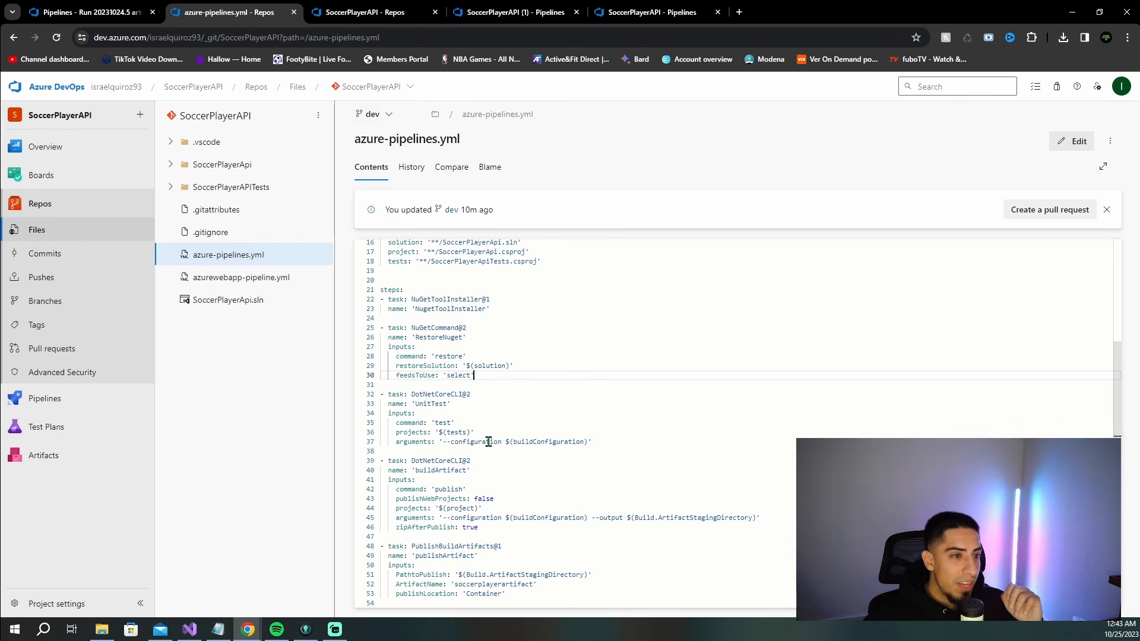
{"action": "left_click", "coordinate": [372, 114]}
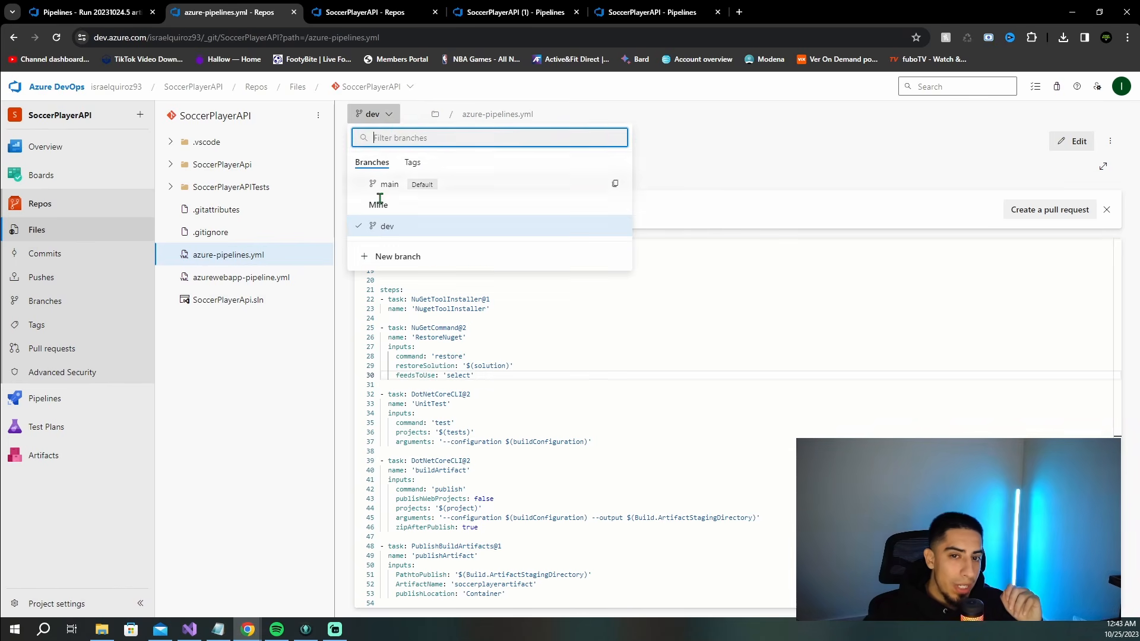
{"action": "left_click", "coordinate": [818, 215]}
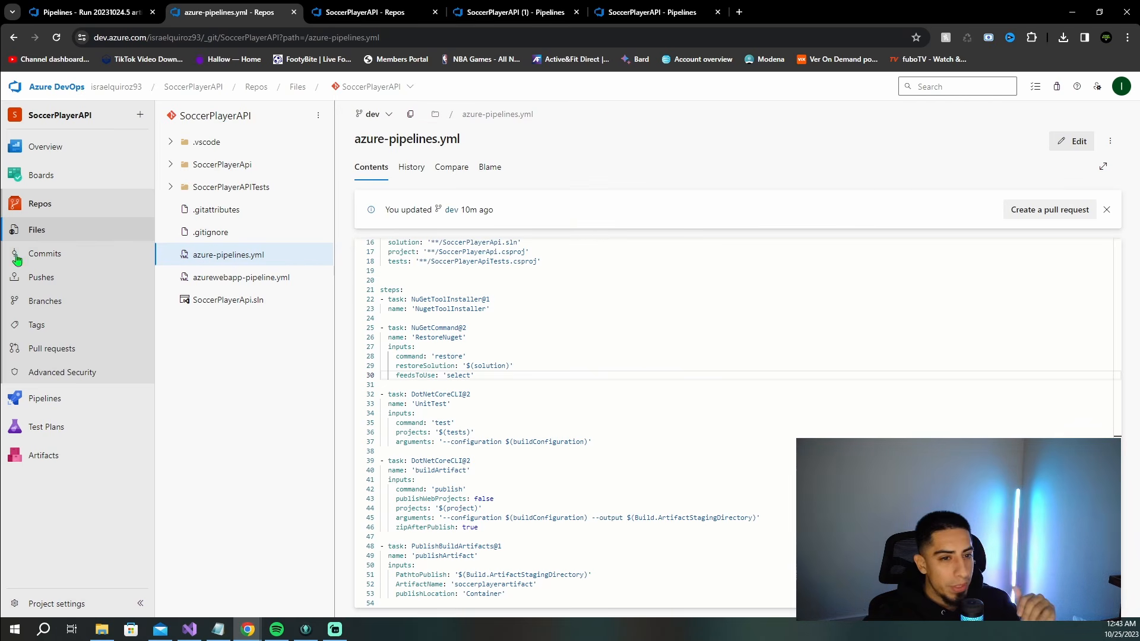
- Open the SoccerPlayerAPI (1) pipeline for editing and add a blank line below the DownloadArtifact task's artifactName
{"action": "left_click", "coordinate": [46, 396]}
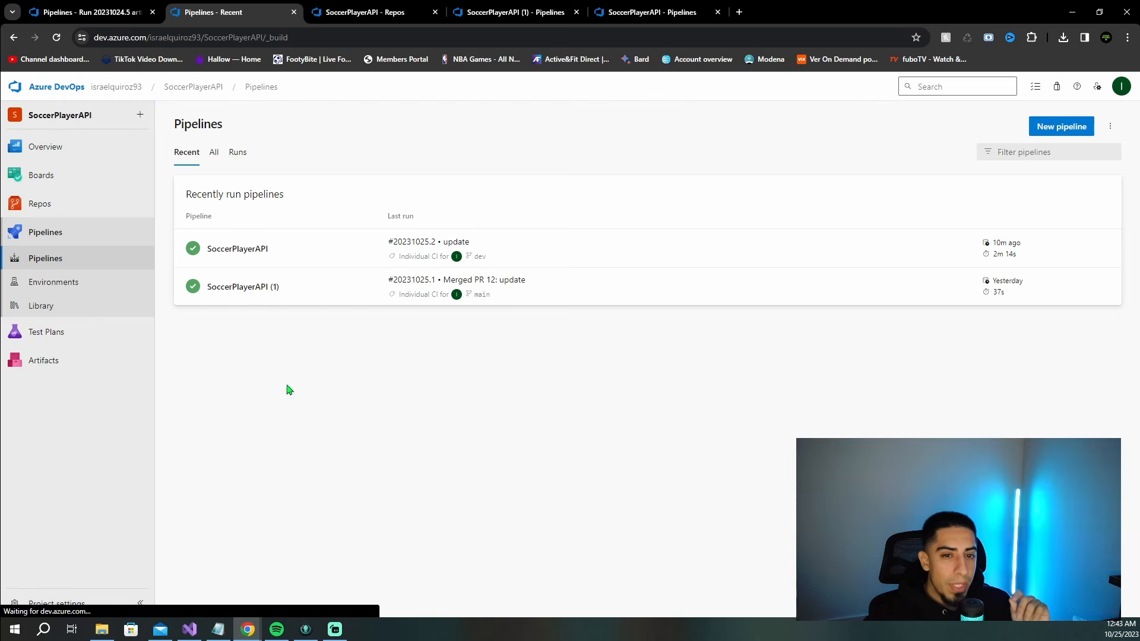
{"action": "left_click", "coordinate": [298, 298]}
{"action": "left_click", "coordinate": [1012, 131]}
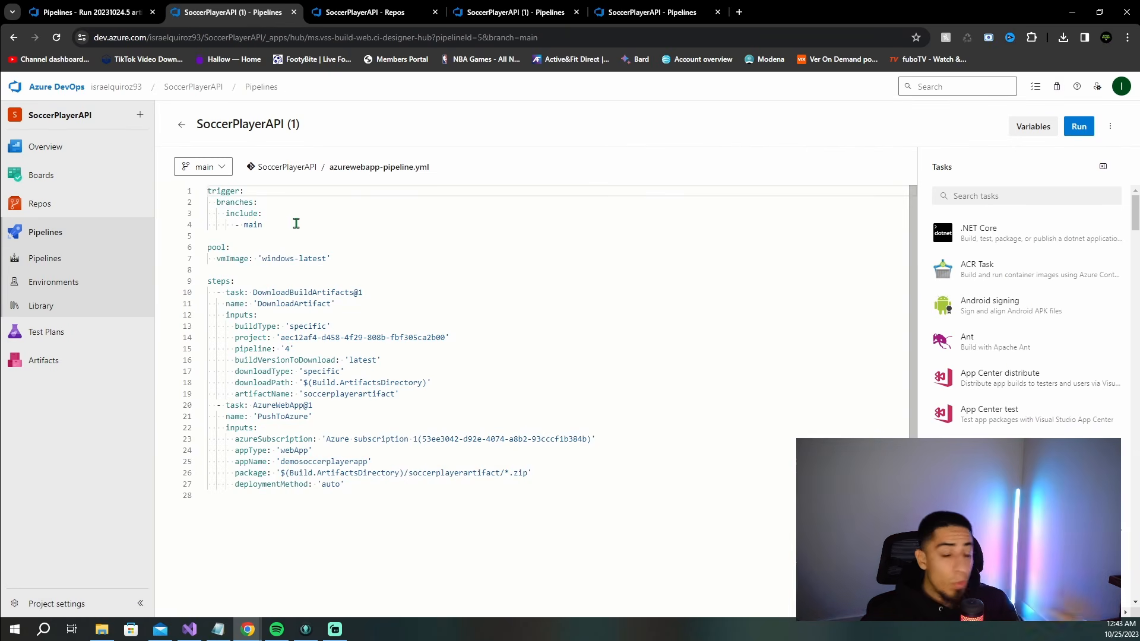
{"action": "left_click", "coordinate": [411, 393]}
{"action": "key", "text": "Return"}
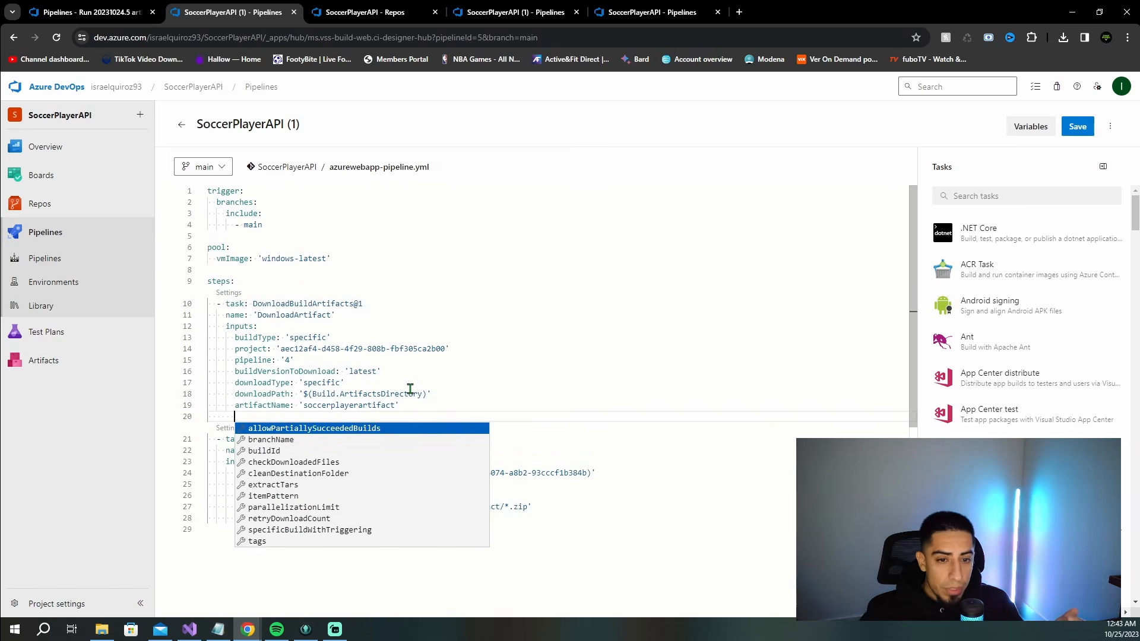
{"action": "left_click", "coordinate": [450, 291]}
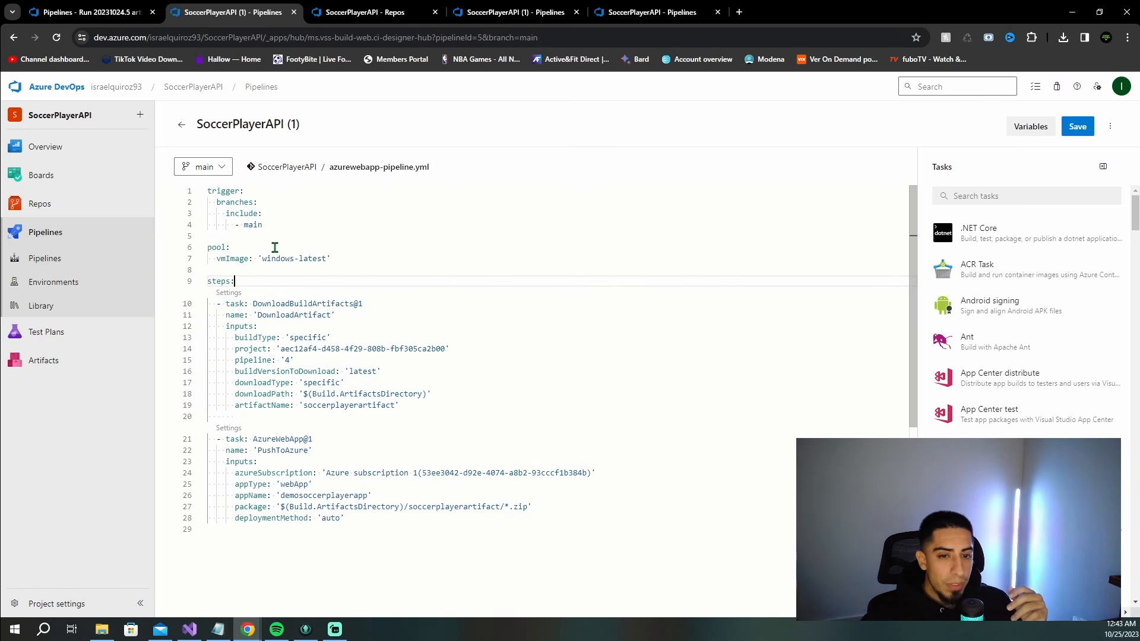
- Highlight the trigger block that includes the main branch in azurewebapp-pipeline.yml
{"action": "left_click_drag", "start_coordinate": [296, 229], "coordinate": [203, 190]}
{"action": "left_click", "coordinate": [361, 205]}
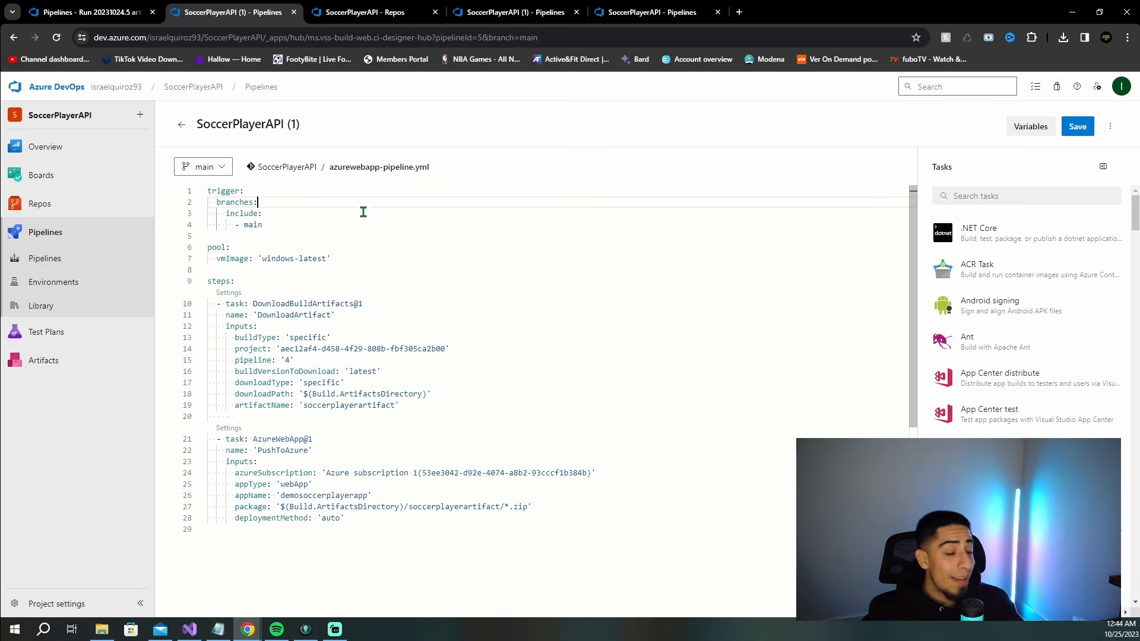
{"action": "double_click", "coordinate": [253, 224]}
{"action": "left_click", "coordinate": [303, 224]}
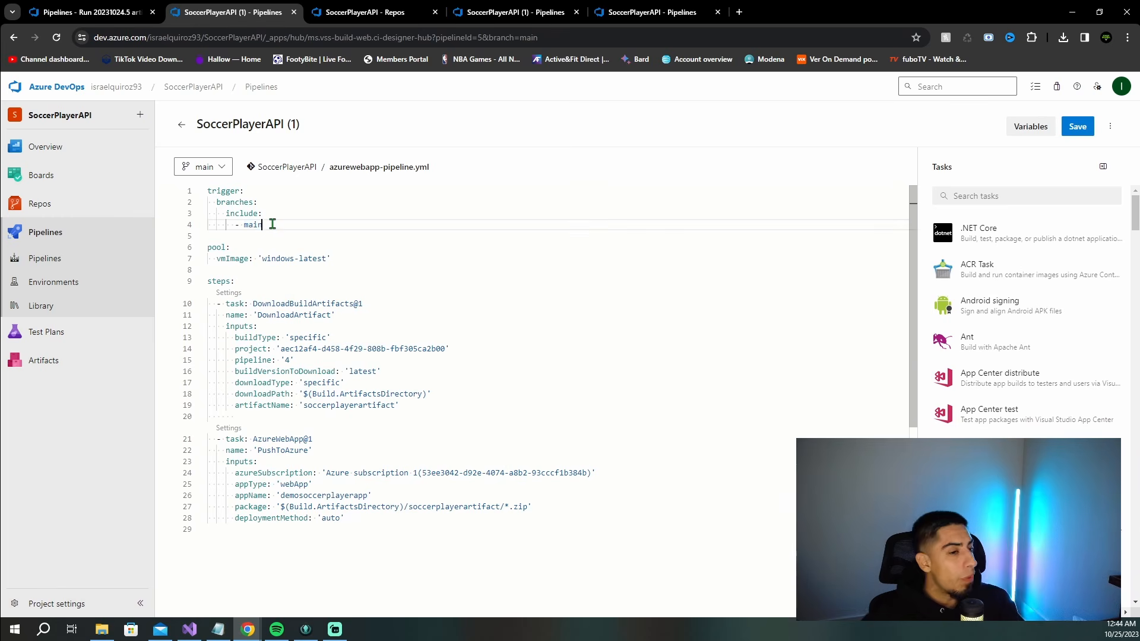
{"action": "left_click_drag", "start_coordinate": [302, 225], "coordinate": [198, 189]}
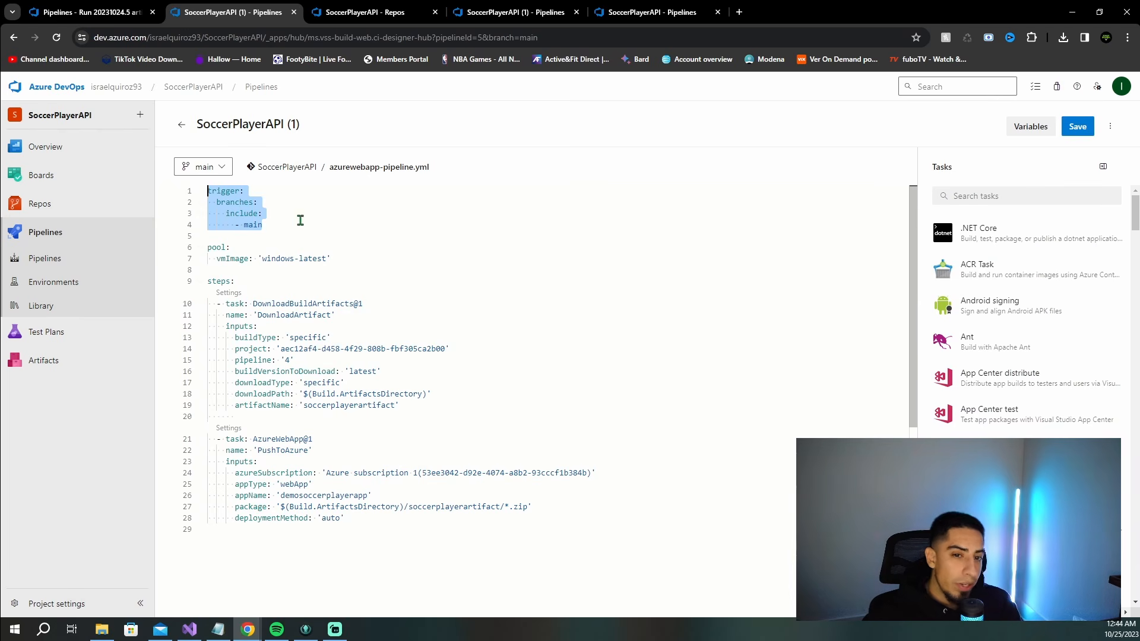
{"action": "left_click", "coordinate": [287, 229]}
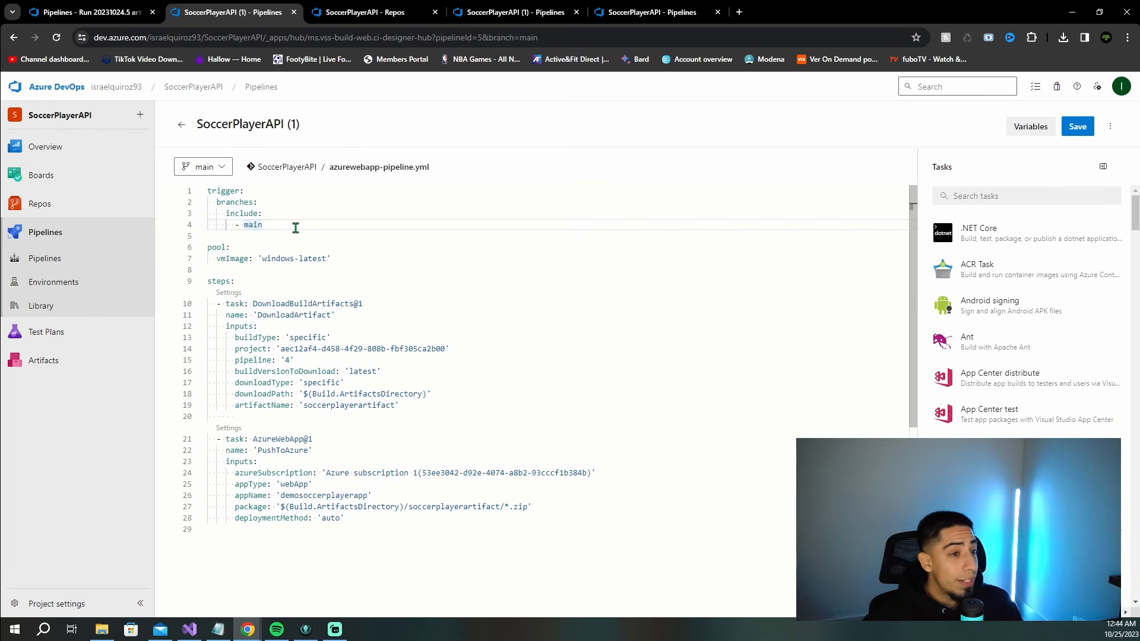
{"action": "left_click_drag", "start_coordinate": [264, 225], "coordinate": [198, 191]}
{"action": "left_click", "coordinate": [336, 199]}
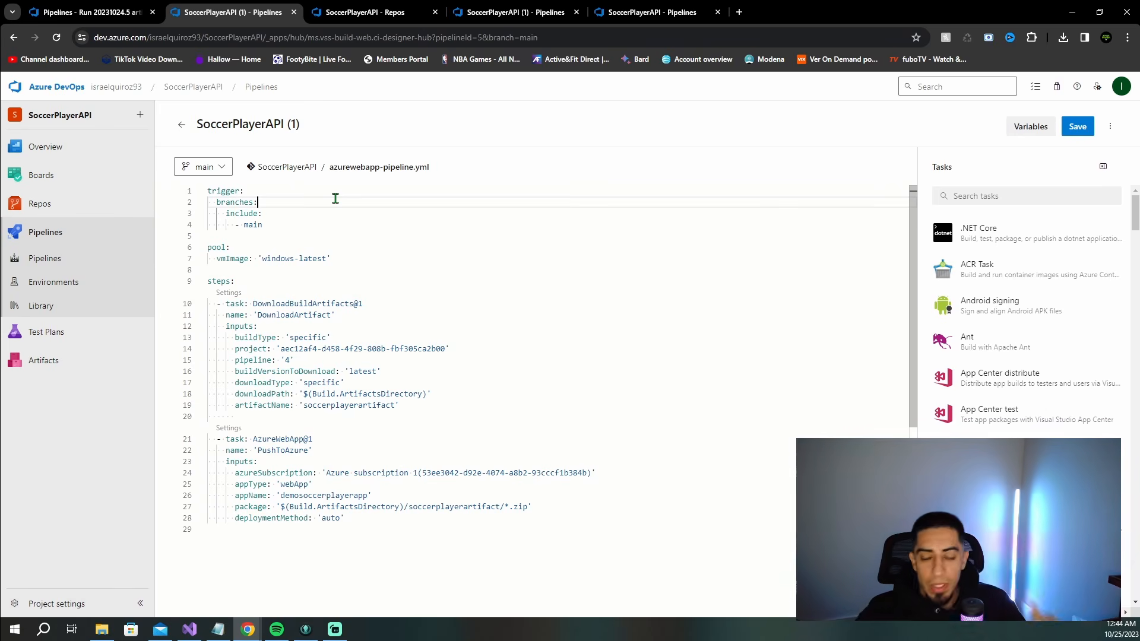
- Highlight the pool section with the windows-latest image and the DownloadBuildArtifacts@1 task under steps
{"action": "left_click_drag", "start_coordinate": [342, 259], "coordinate": [191, 252]}
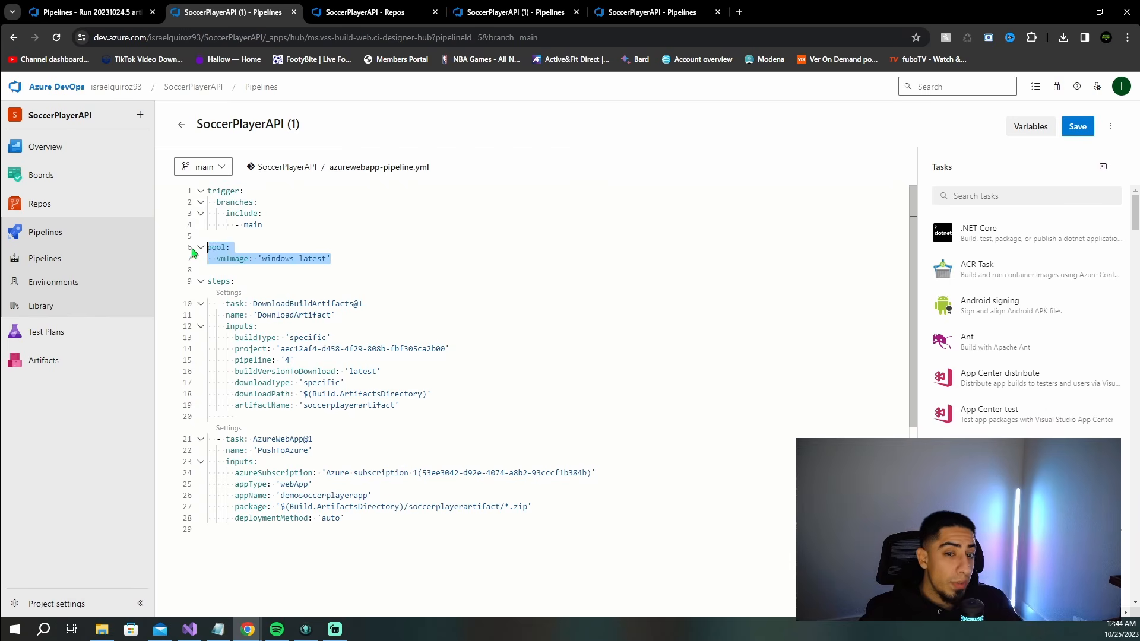
{"action": "left_click", "coordinate": [304, 214]}
{"action": "left_click_drag", "start_coordinate": [237, 281], "coordinate": [380, 302]}
{"action": "left_click", "coordinate": [320, 268]}
- Search the pipeline tasks for "download" and open the Download build artifacts task's settings
{"action": "left_click", "coordinate": [987, 197]}
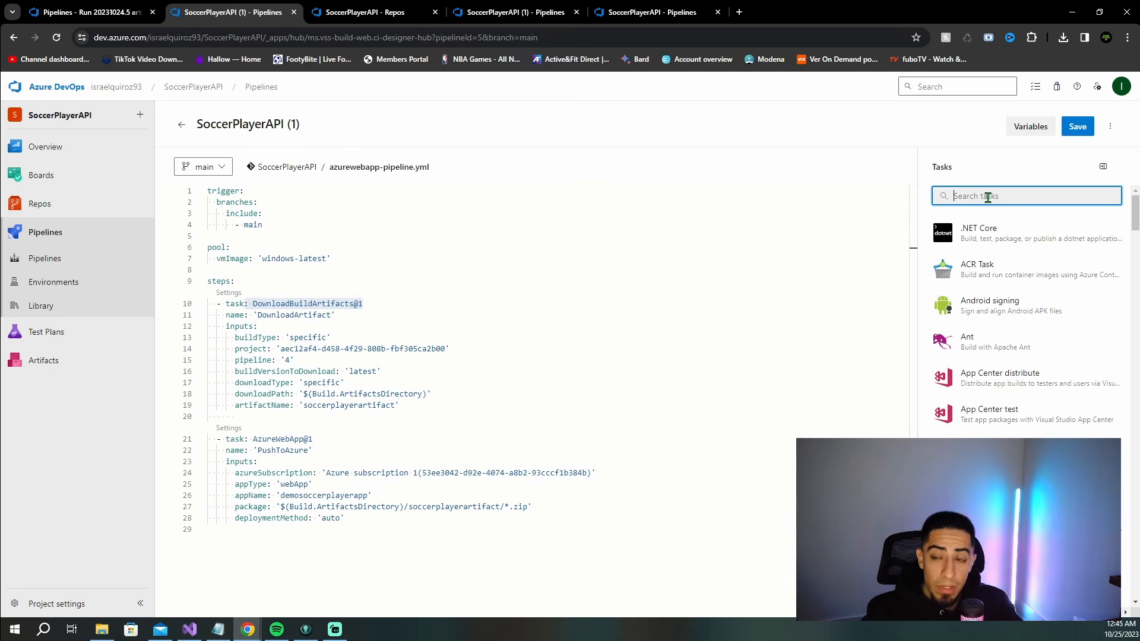
{"action": "type", "text": "download"}
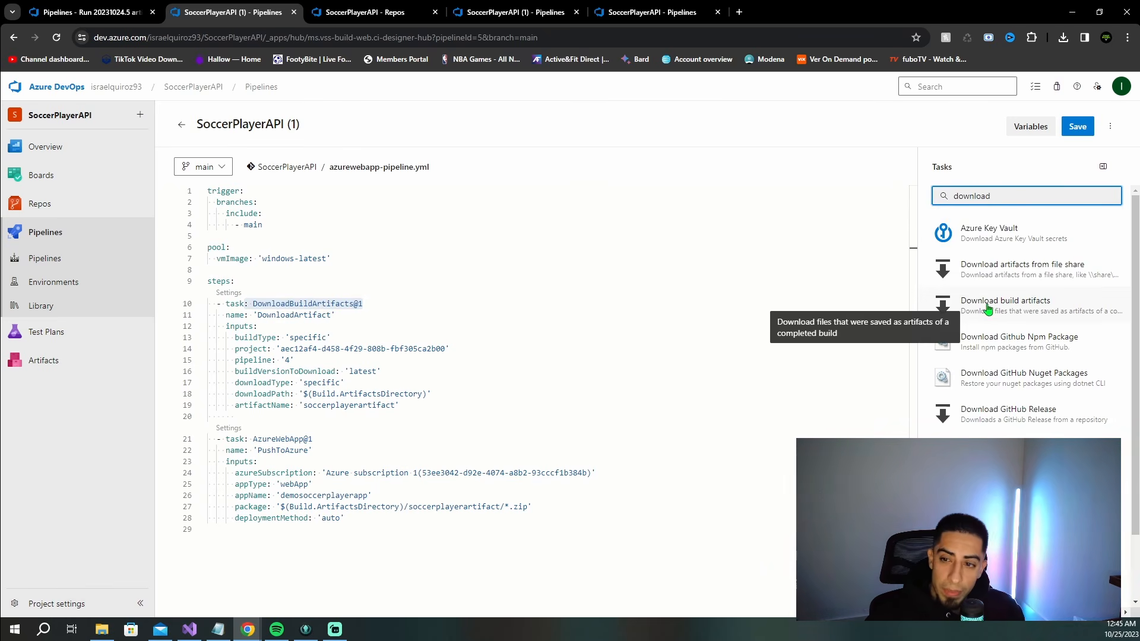
{"action": "left_click", "coordinate": [983, 306]}
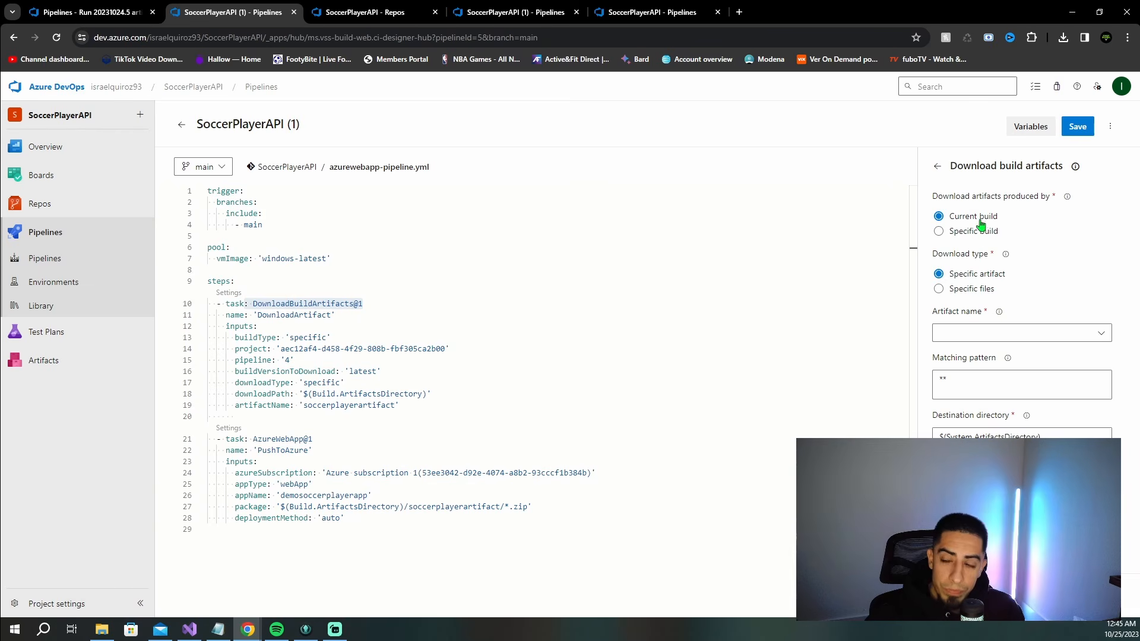
- Set the task to download artifacts from a specific build, with project SoccerPlayerAPI and build pipeline SoccerPlayerAPI
{"action": "left_click", "coordinate": [939, 231]}
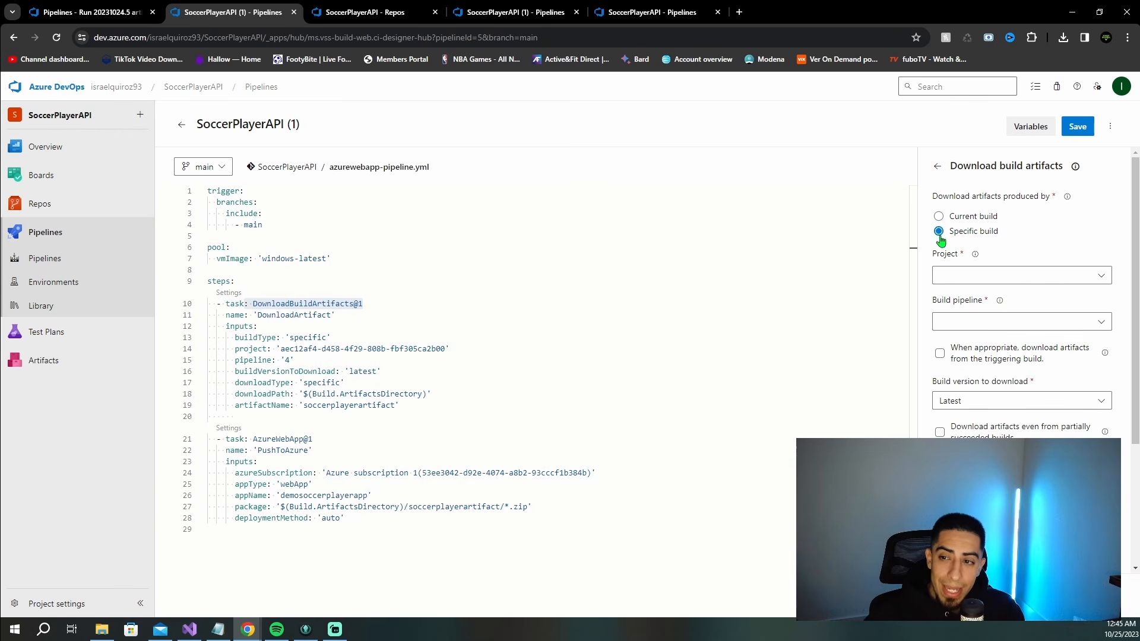
{"action": "left_click", "coordinate": [1101, 276]}
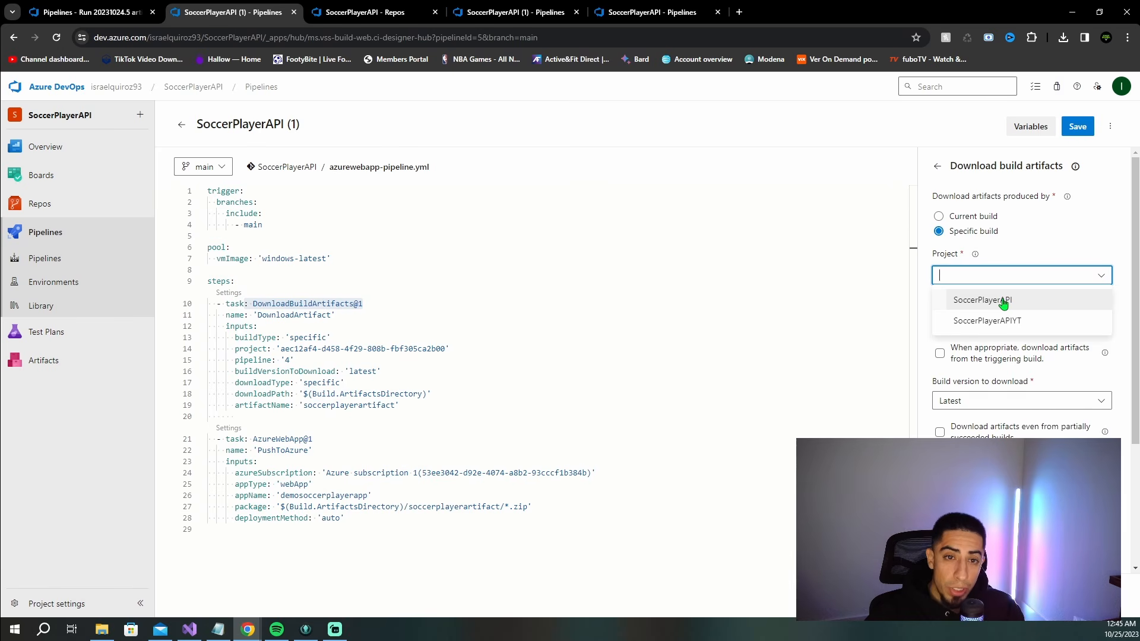
{"action": "left_click", "coordinate": [1000, 302]}
{"action": "left_click", "coordinate": [1101, 322]}
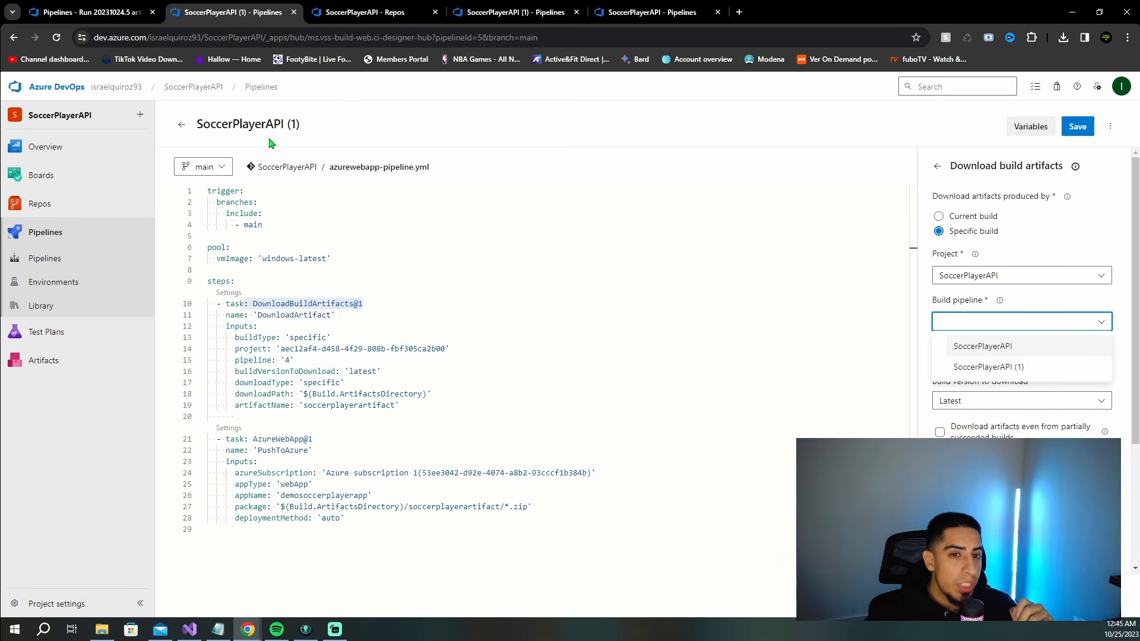
{"action": "left_click", "coordinate": [996, 348]}
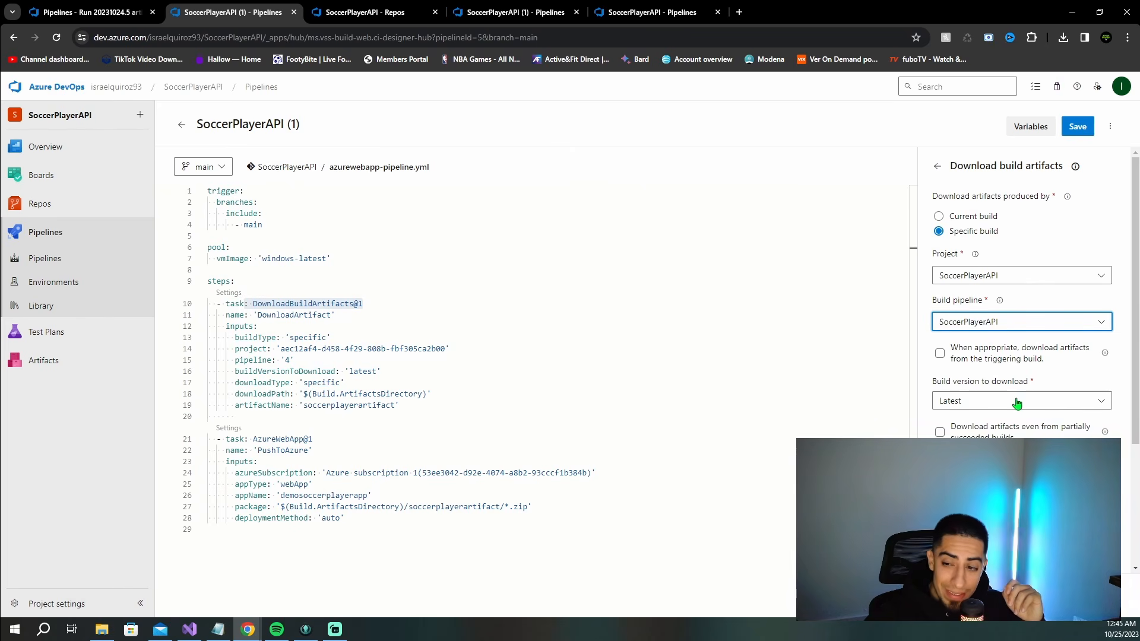
- Copy the artifact name from the YAML and set the task's Artifact name to soccerplayerartifact
{"action": "scroll", "coordinate": [1017, 403], "scroll_direction": "down", "scroll_amount": 3}
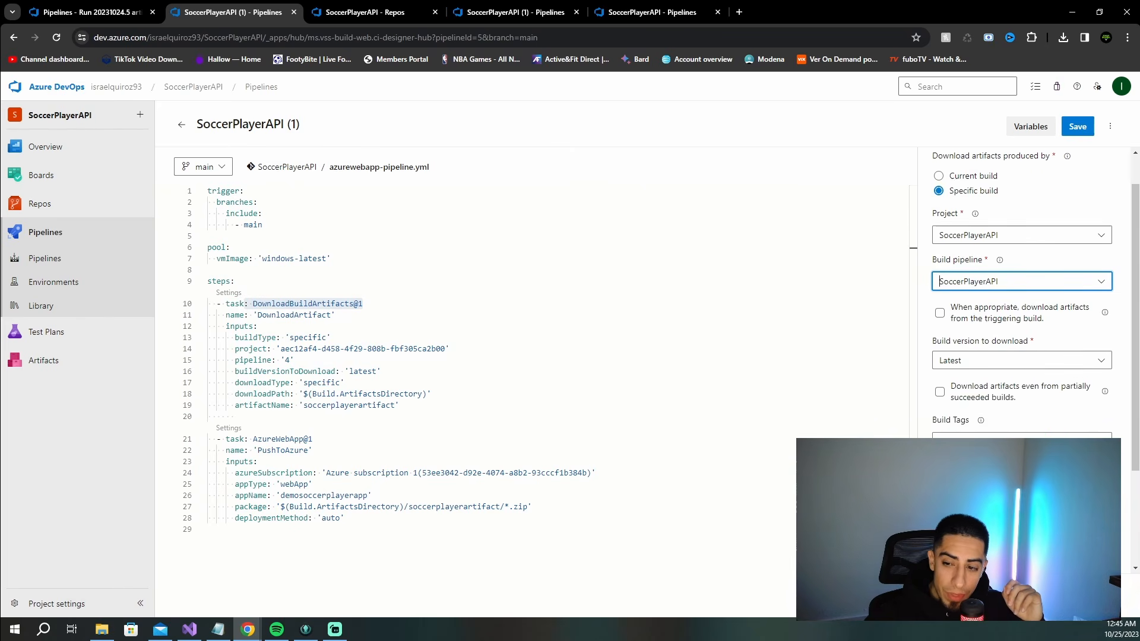
{"action": "left_click_drag", "start_coordinate": [239, 400], "coordinate": [398, 405]}
{"action": "double_click", "coordinate": [360, 404]}
{"action": "key", "text": "ctrl+c"}
{"action": "left_click", "coordinate": [987, 408]}
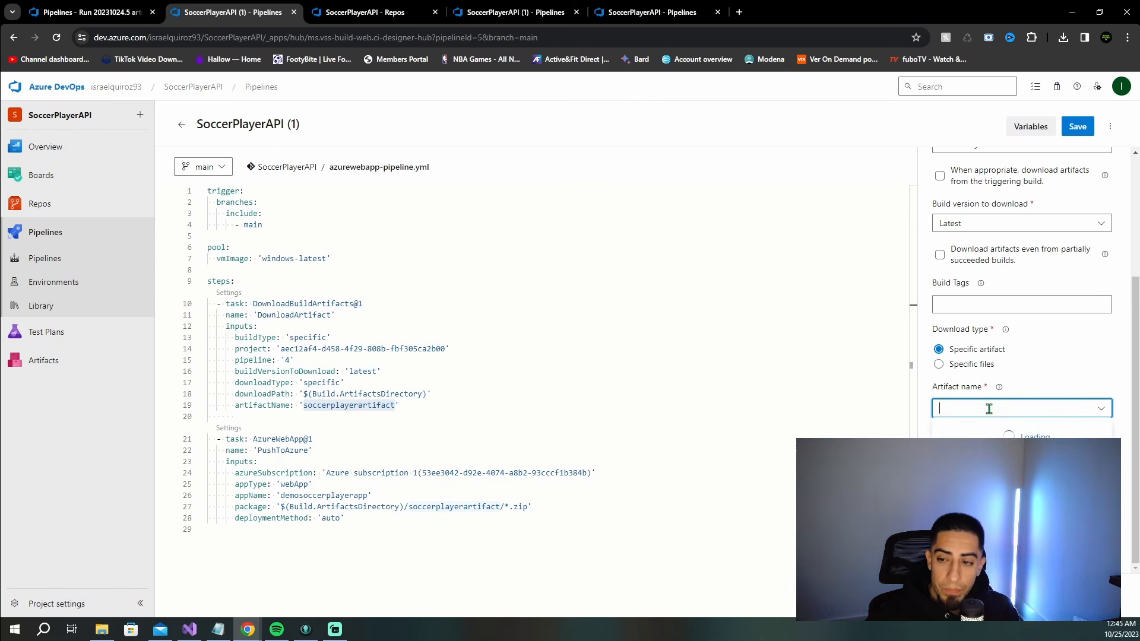
{"action": "key", "text": "ctrl+v"}
{"action": "left_click", "coordinate": [853, 385]}
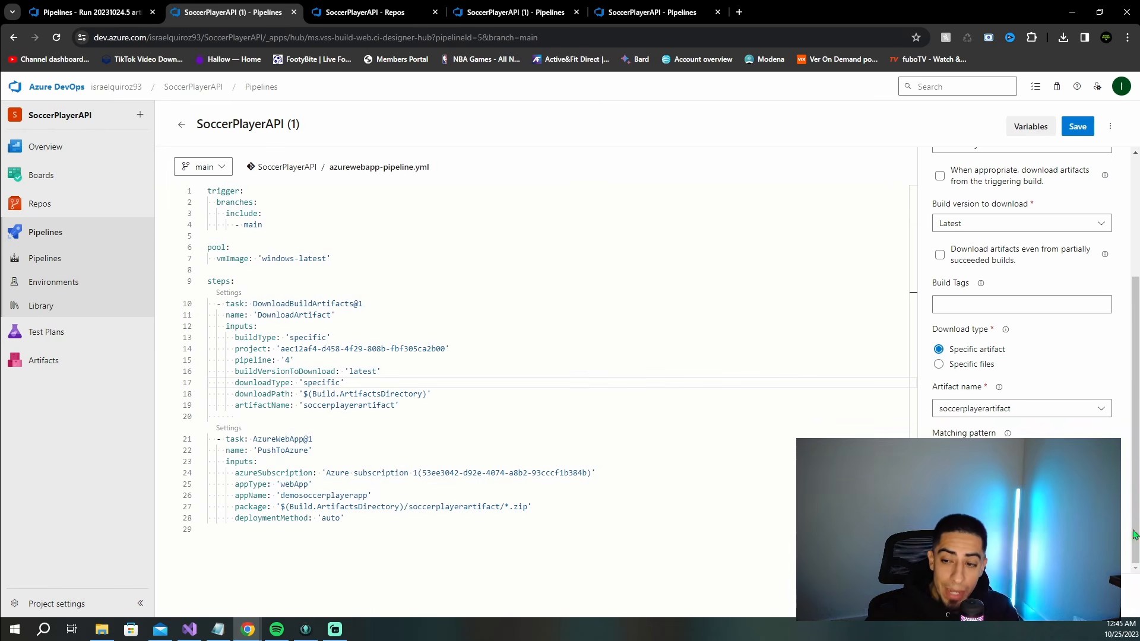
- Highlight the downloadPath value $(Build.ArtifactsDirectory) in the YAML and place the cursor on the blank line below artifactName
{"action": "left_click", "coordinate": [305, 393]}
{"action": "left_click_drag", "start_coordinate": [305, 393], "coordinate": [426, 393]}
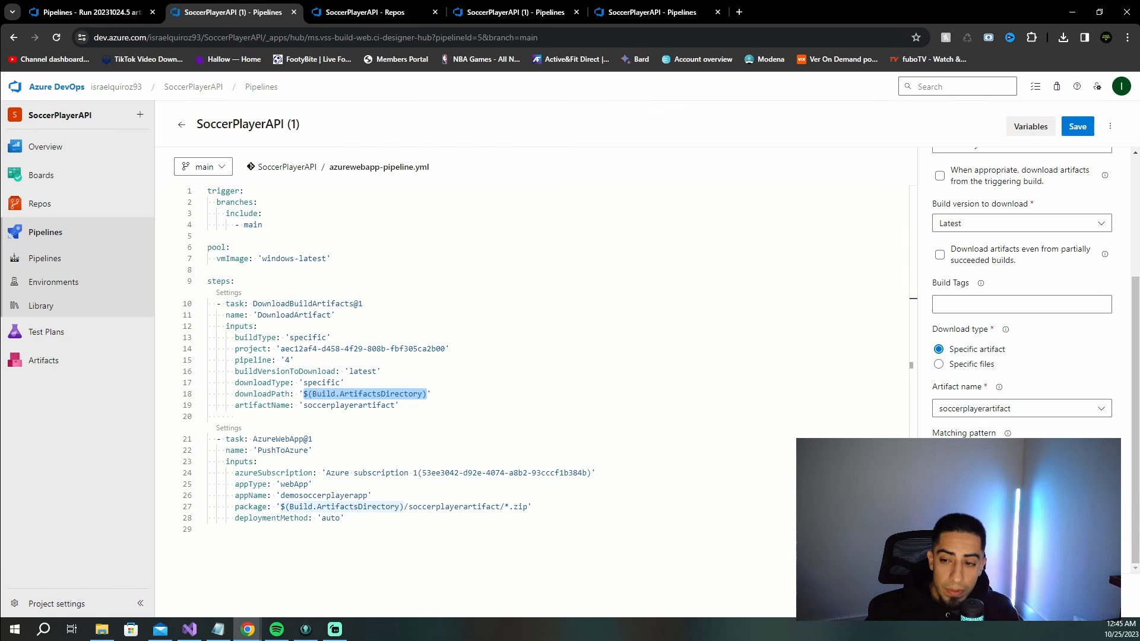
{"action": "left_click", "coordinate": [259, 416]}
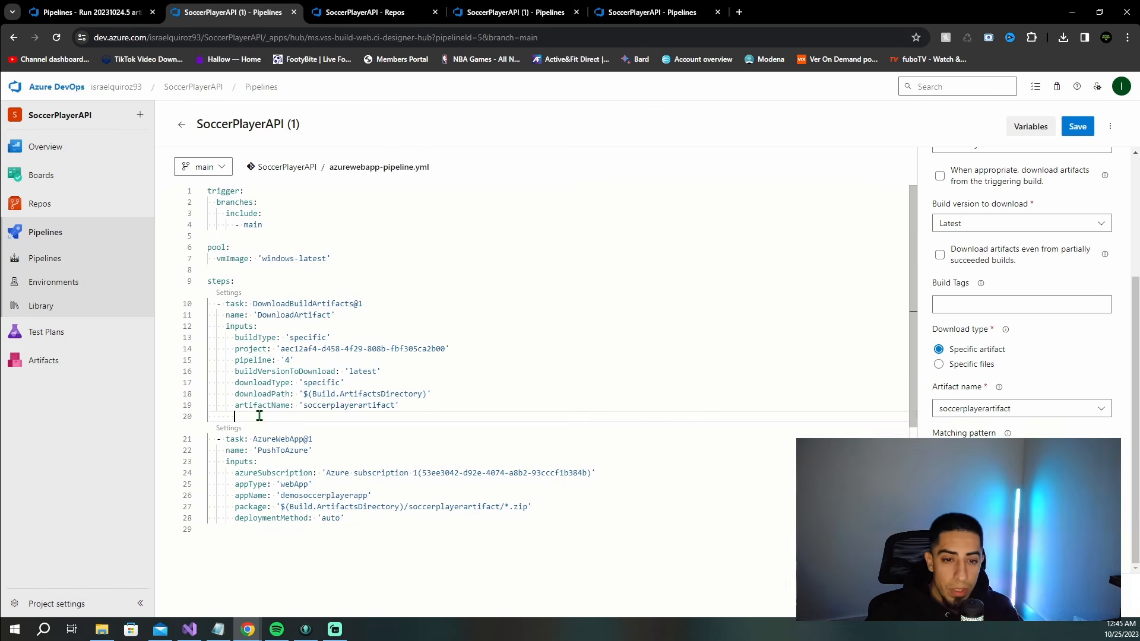
- Insert the configured Download build artifacts task on a new line between the existing download and AzureWebApp tasks
{"action": "key", "text": "Return"}
{"action": "key", "text": "ctrl+space"}
{"action": "key", "text": "Escape"}
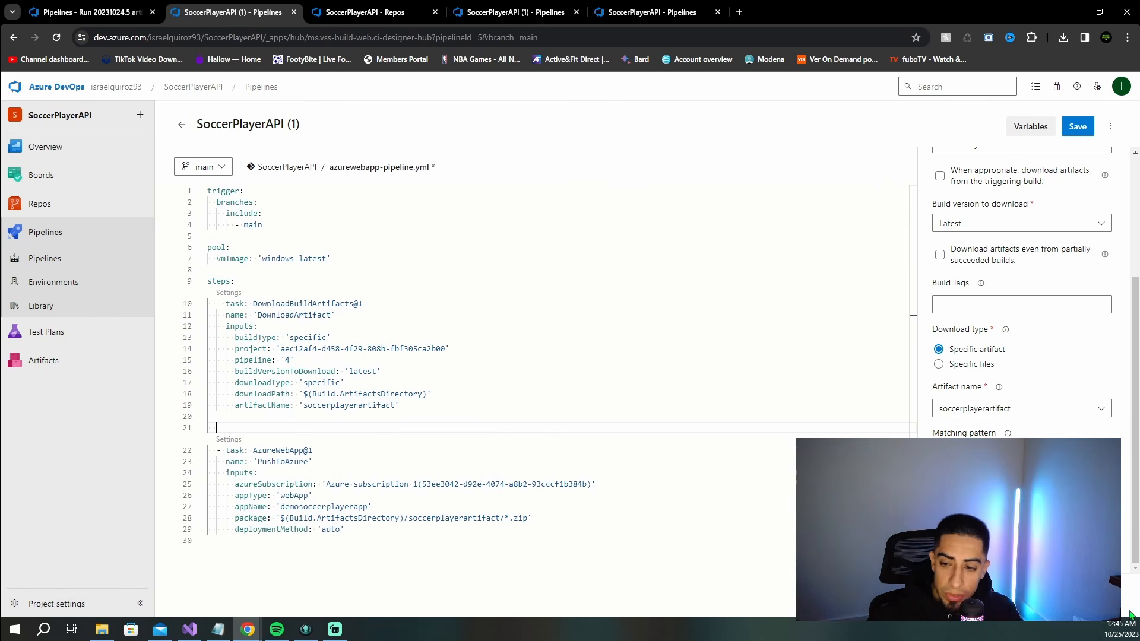
{"action": "left_click", "coordinate": [1105, 595]}
{"action": "left_click", "coordinate": [407, 448]}
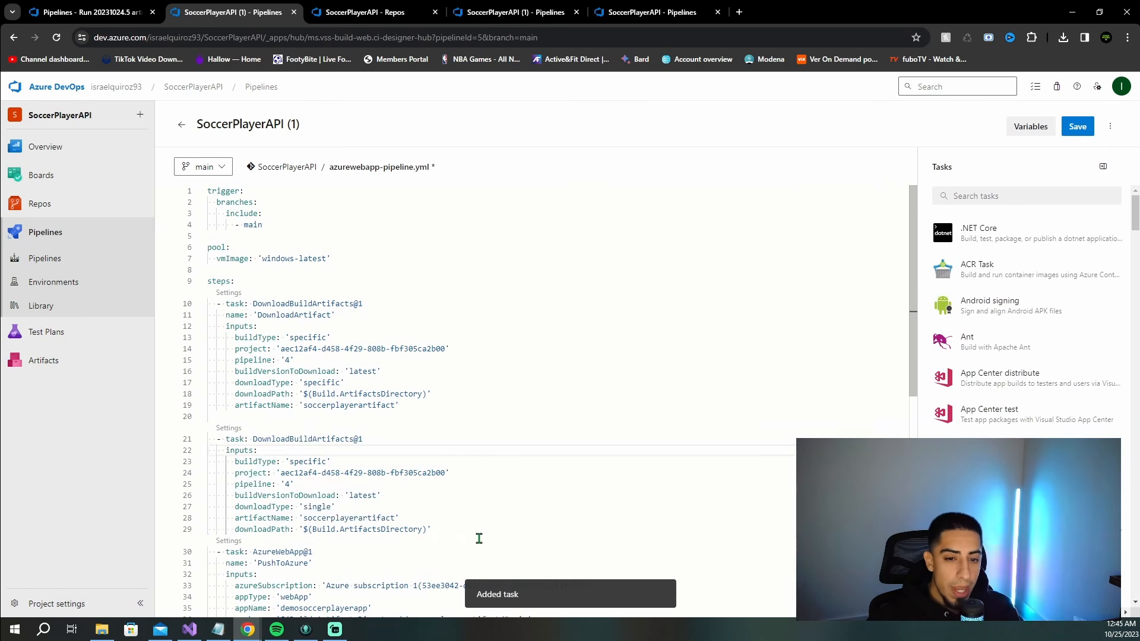
- Highlight the inserted DownloadBuildArtifacts task and compare it with the original task's buildType and downloadType lines
{"action": "left_click_drag", "start_coordinate": [479, 539], "coordinate": [155, 442]}
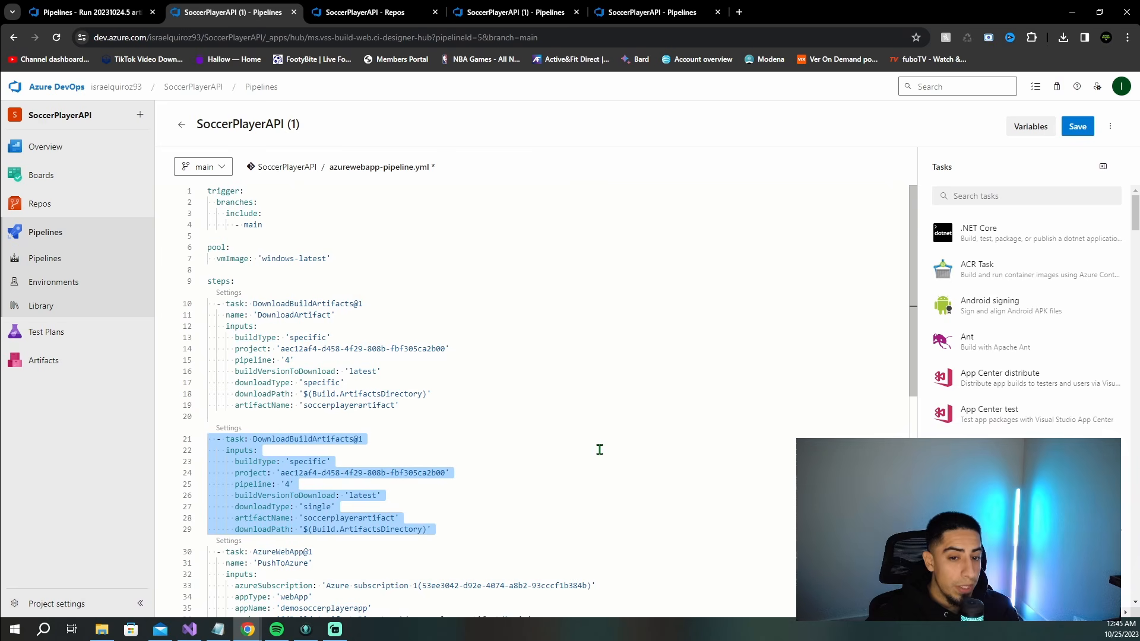
{"action": "left_click", "coordinate": [449, 448]}
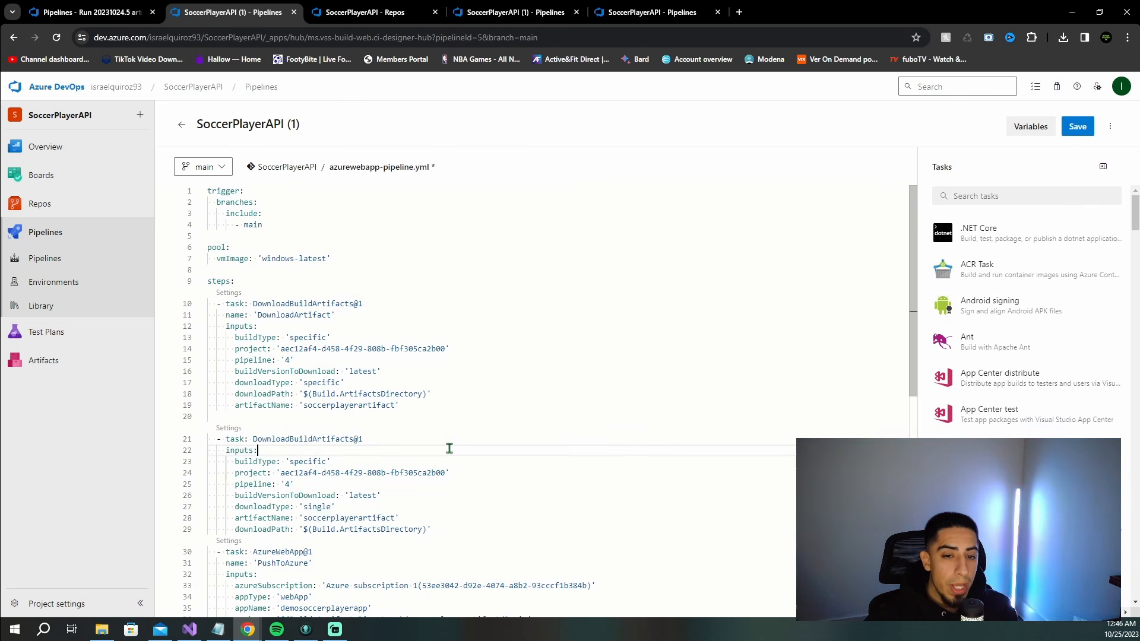
{"action": "left_click", "coordinate": [311, 337]}
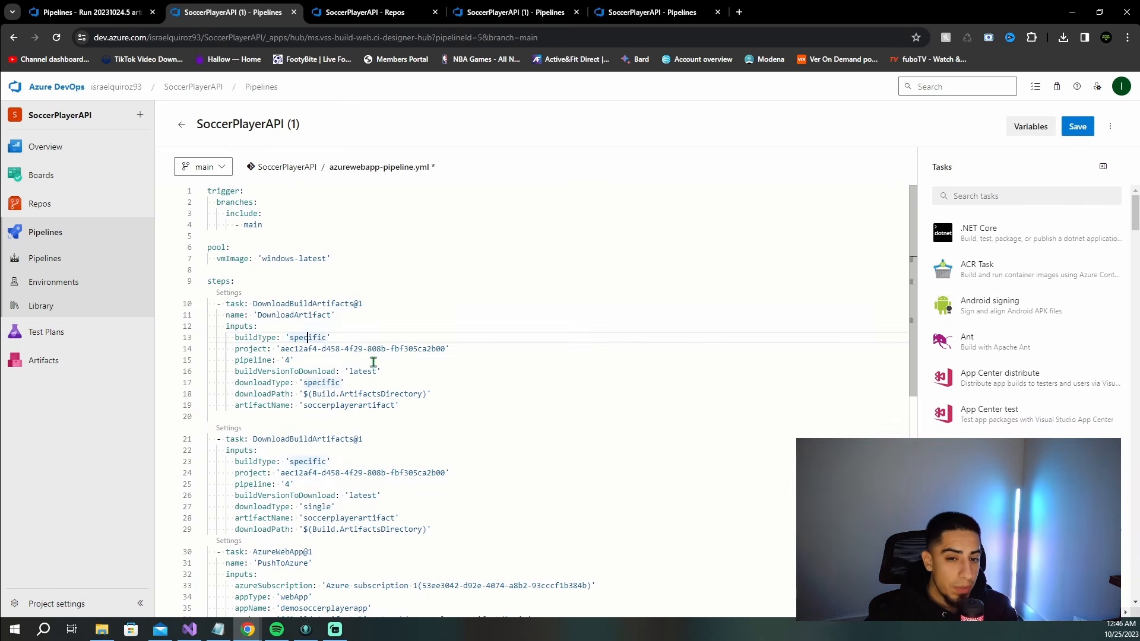
{"action": "left_click", "coordinate": [361, 383]}
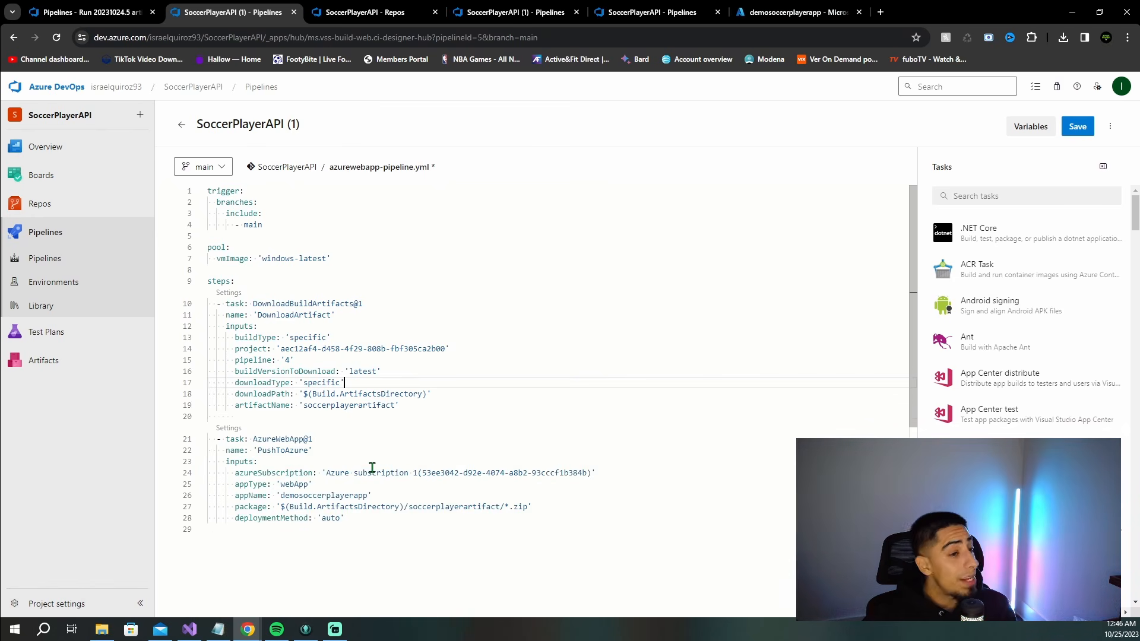
- Highlight the AzureWebApp task in the YAML, view the demosoccerplayerapp web app in the Azure portal, and return to the pipeline editor
{"action": "left_click_drag", "start_coordinate": [398, 524], "coordinate": [183, 442]}
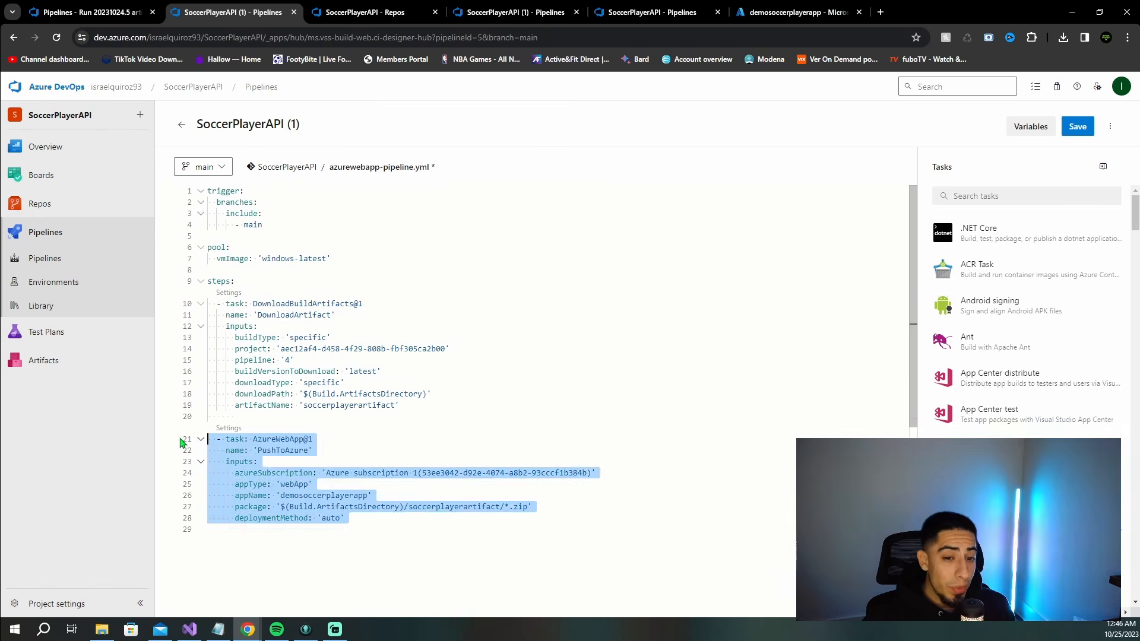
{"action": "left_click", "coordinate": [427, 447]}
{"action": "left_click", "coordinate": [800, 13]}
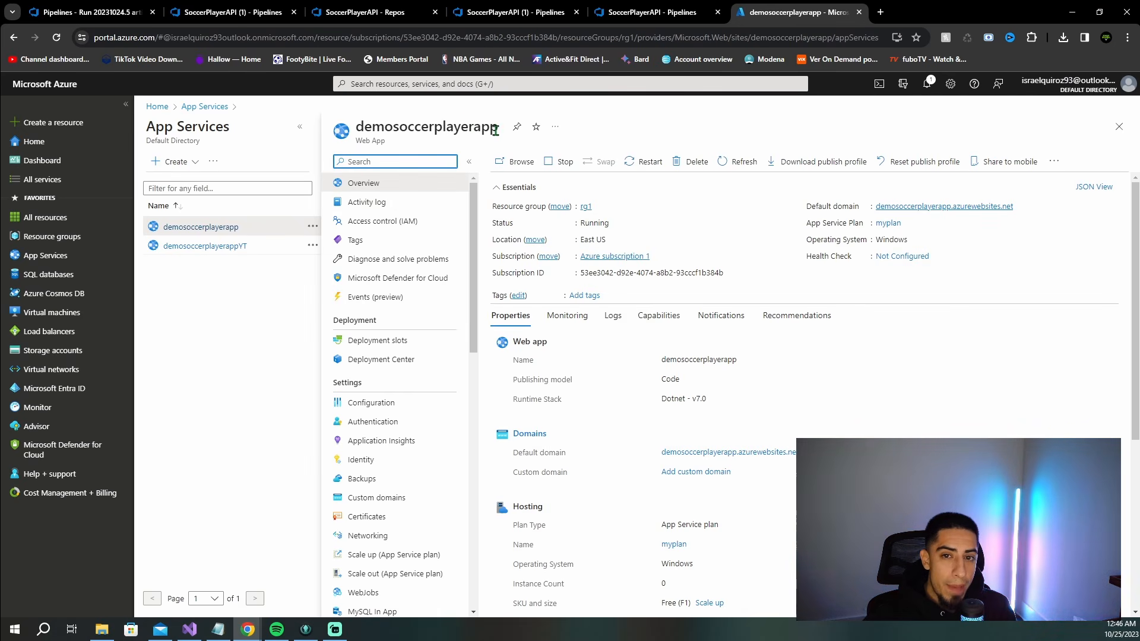
{"action": "left_click_drag", "start_coordinate": [495, 130], "coordinate": [357, 128]}
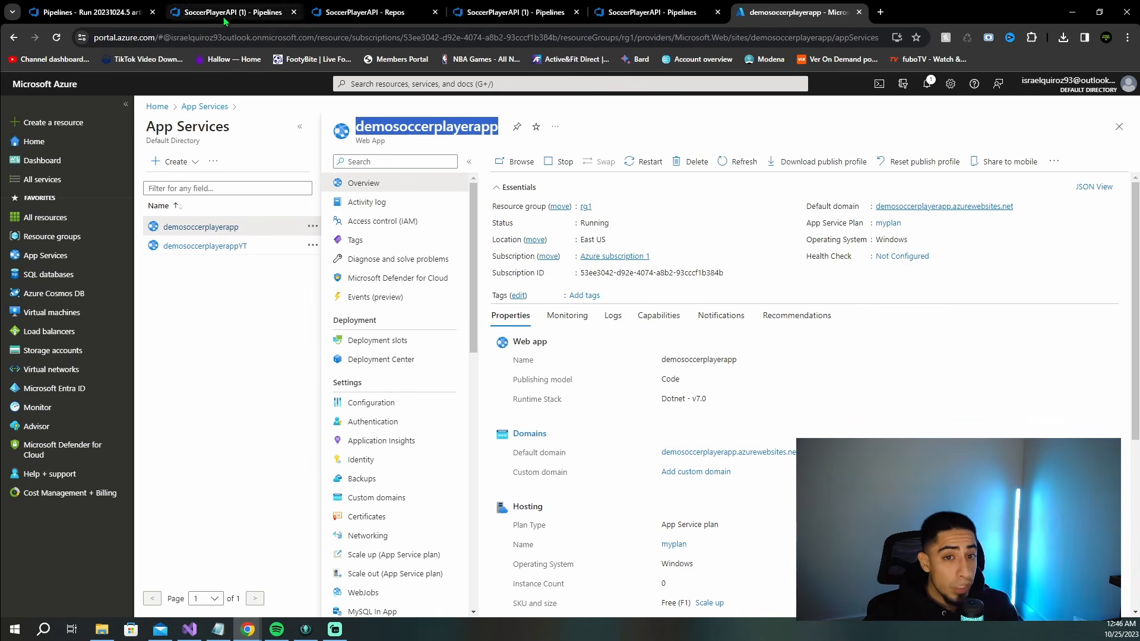
{"action": "left_click", "coordinate": [242, 9]}
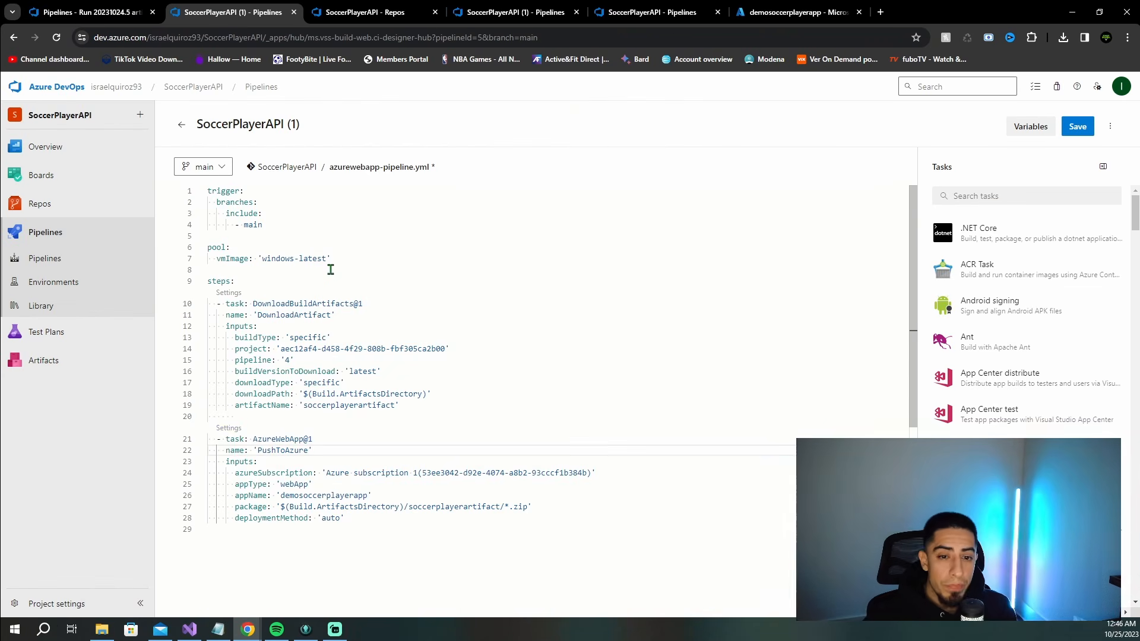
- Search the pipeline tasks for "azure" and open the Azure Web App task's settings
{"action": "left_click", "coordinate": [993, 196]}
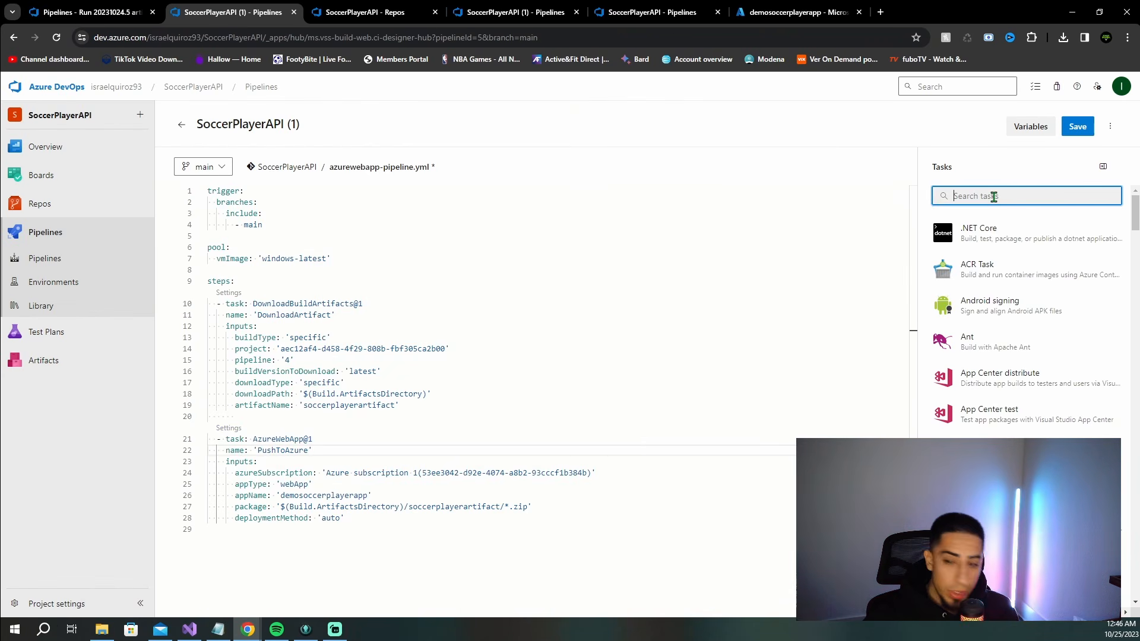
{"action": "type", "text": "azure"}
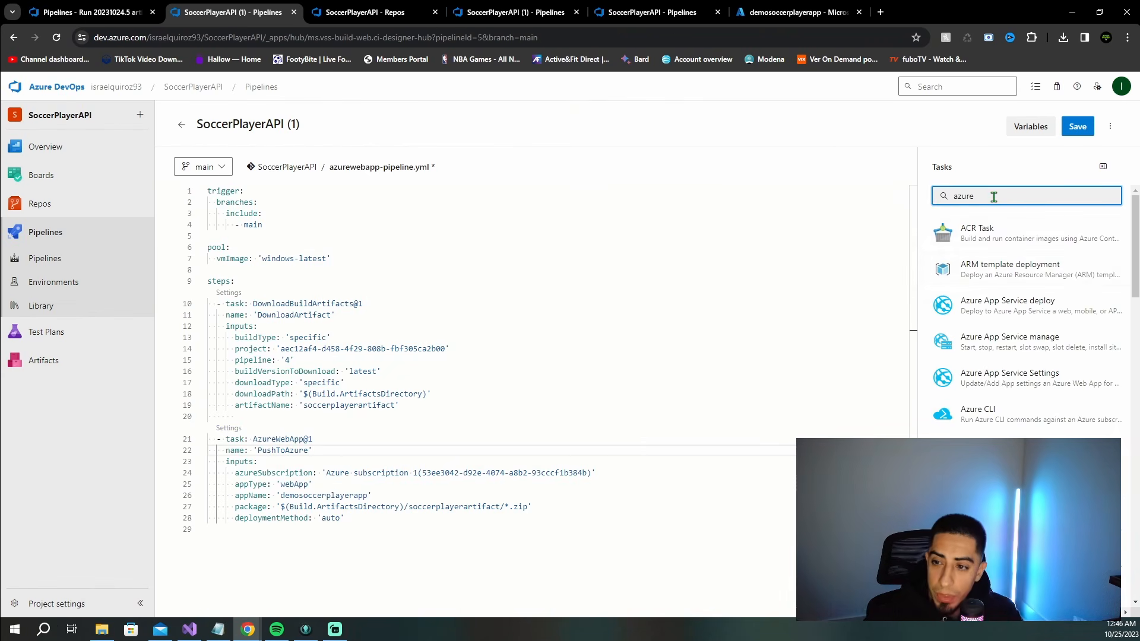
{"action": "scroll", "coordinate": [1012, 332], "scroll_direction": "down", "scroll_amount": 4}
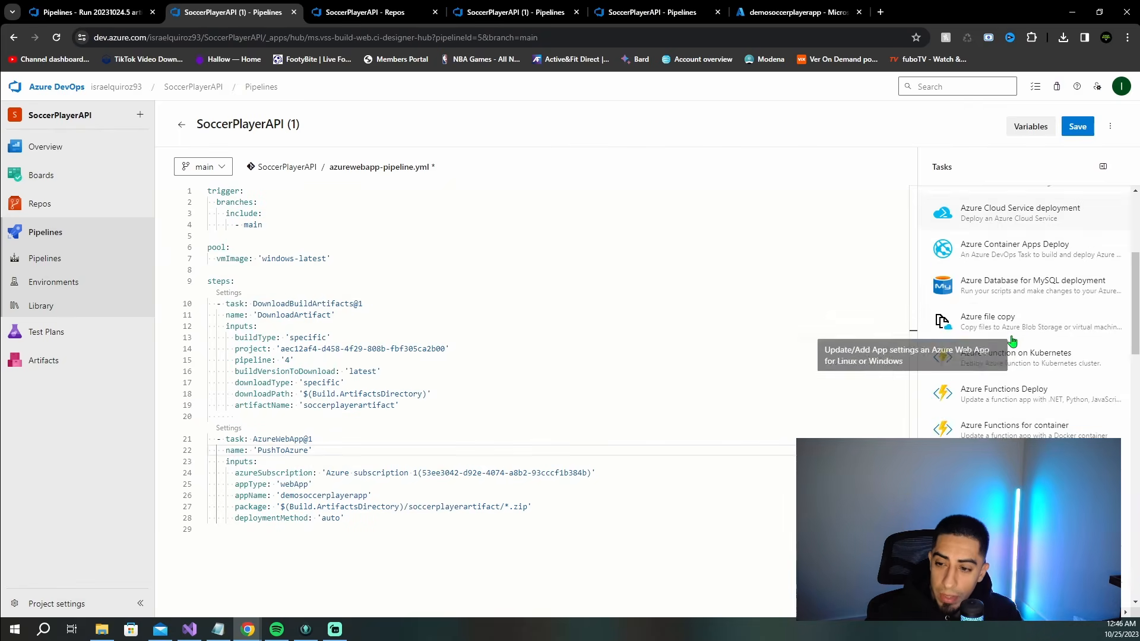
{"action": "scroll", "coordinate": [1012, 341], "scroll_direction": "down", "scroll_amount": 6}
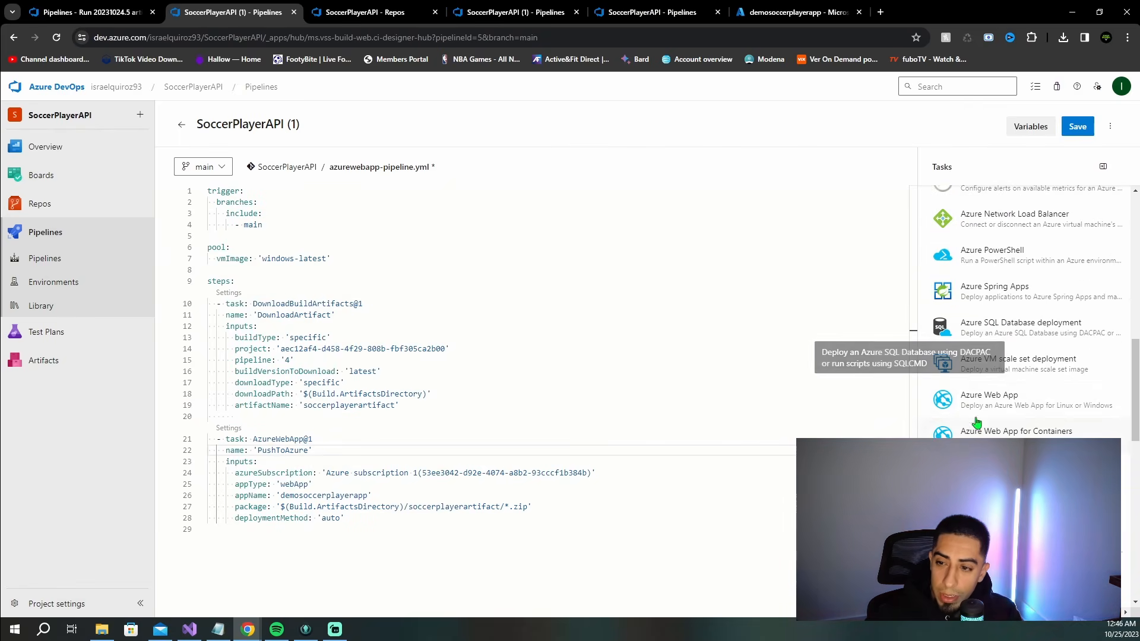
{"action": "left_click", "coordinate": [994, 402]}
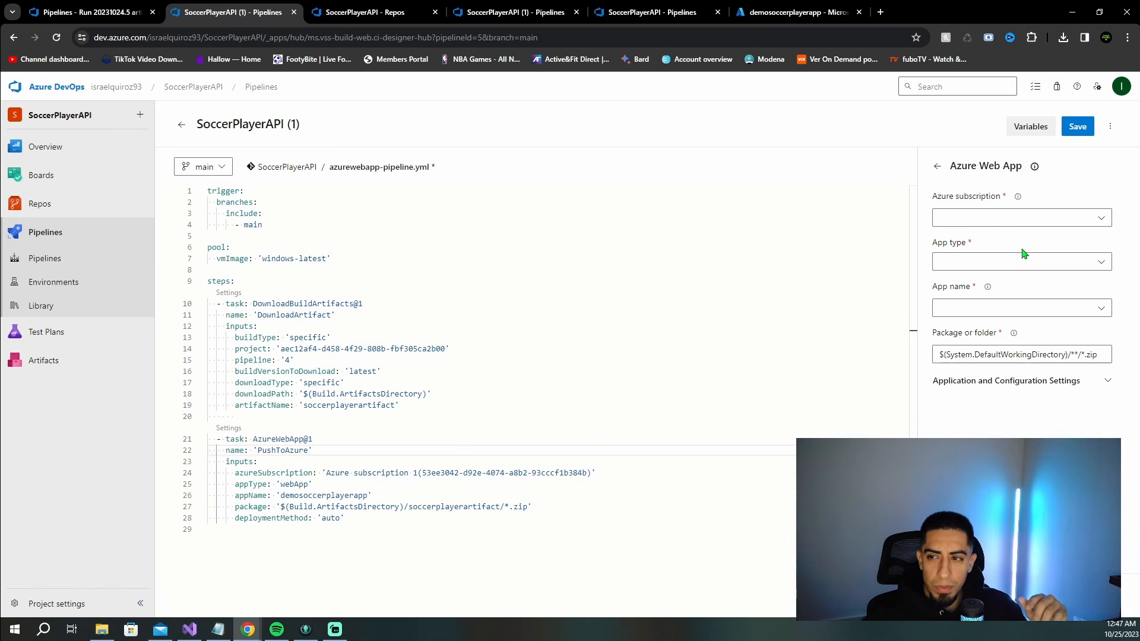
- Choose Azure subscription 1 from the available subscriptions for the Azure Web App task and authorize it
{"action": "left_click", "coordinate": [1108, 219]}
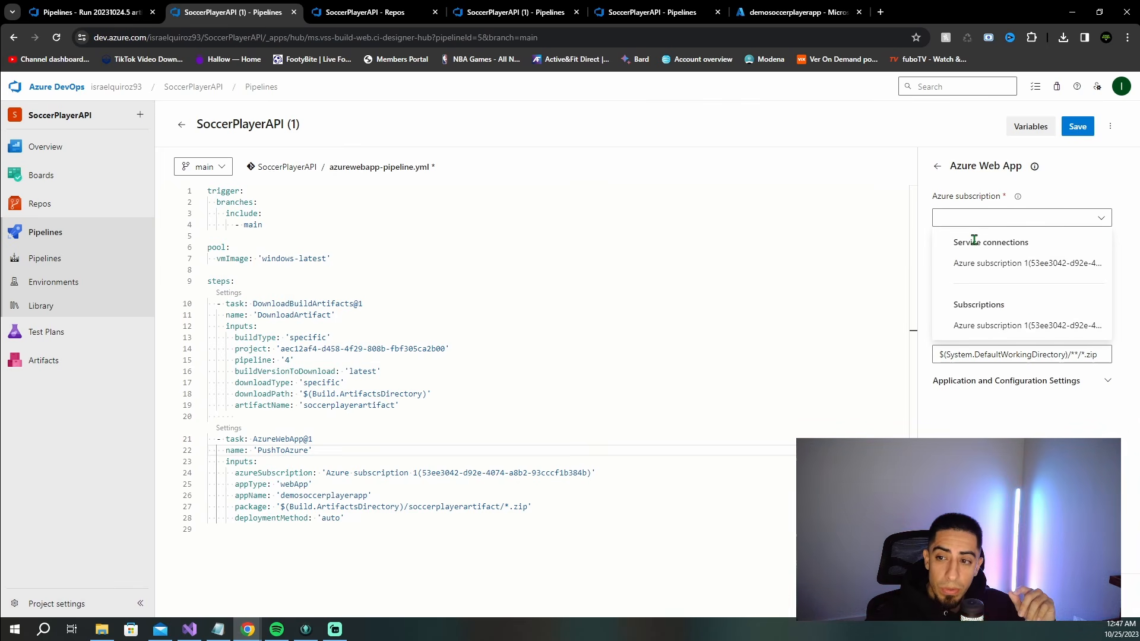
{"action": "left_click", "coordinate": [988, 325]}
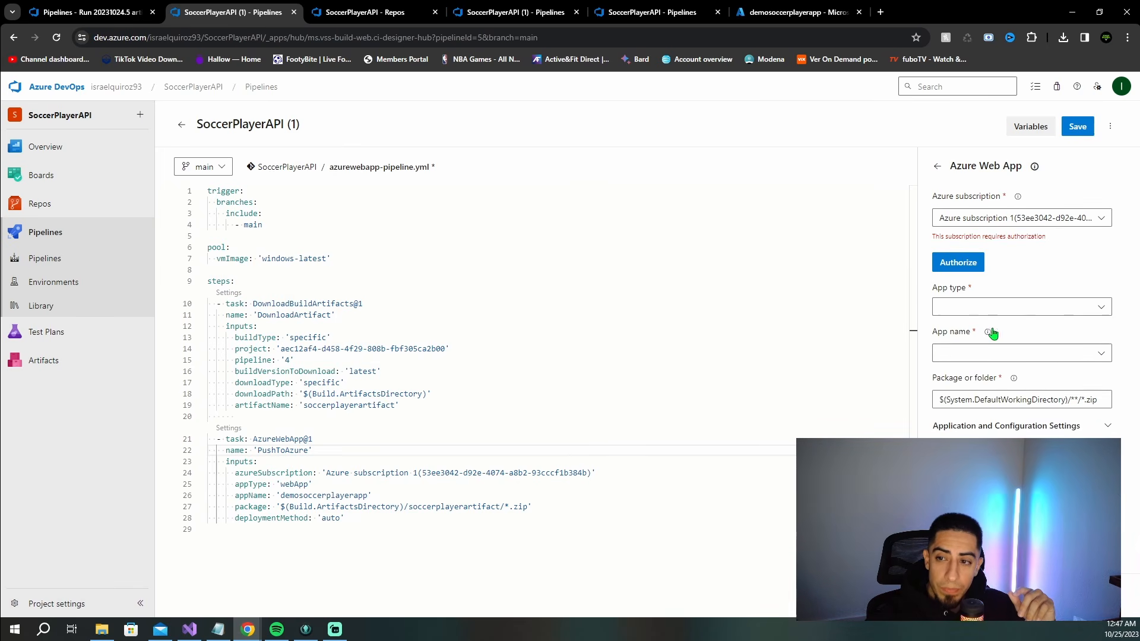
{"action": "left_click", "coordinate": [960, 265]}
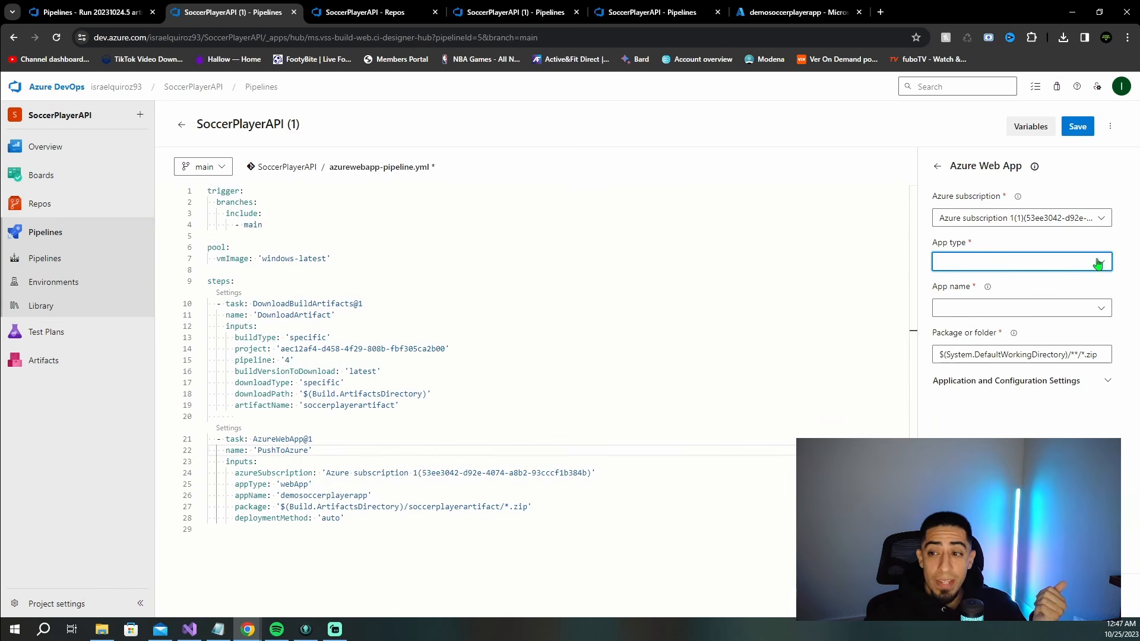
- Set the app type to Web App on Windows and the app name to demosoccerplayerapp, leaving deployment to a slot disabled
{"action": "left_click", "coordinate": [1097, 261]}
{"action": "left_click", "coordinate": [974, 287]}
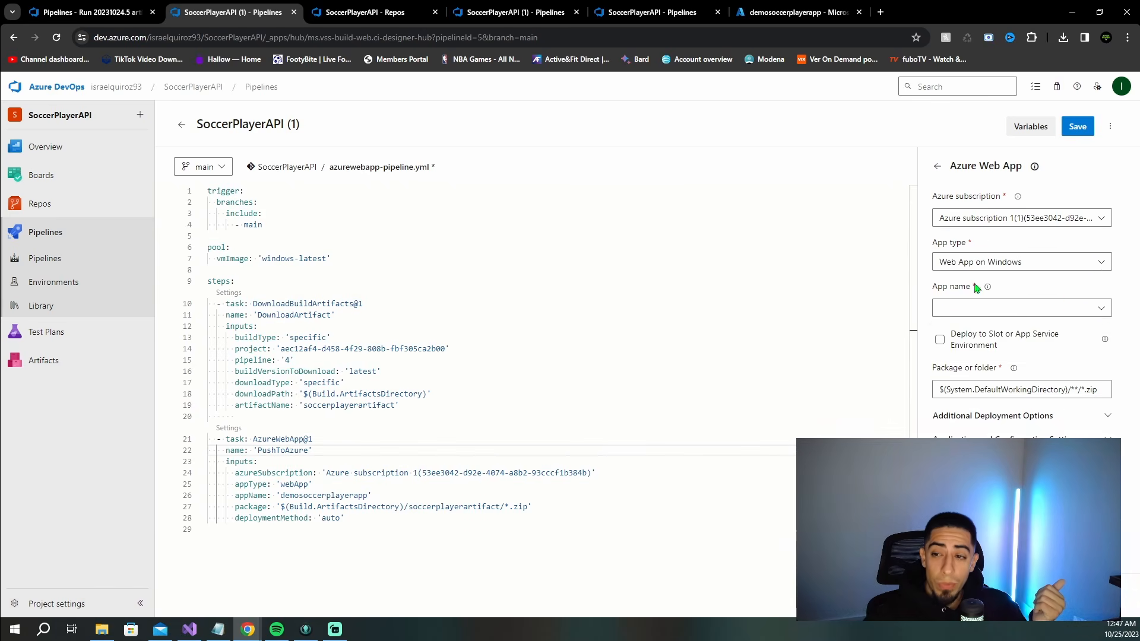
{"action": "left_click", "coordinate": [1102, 312]}
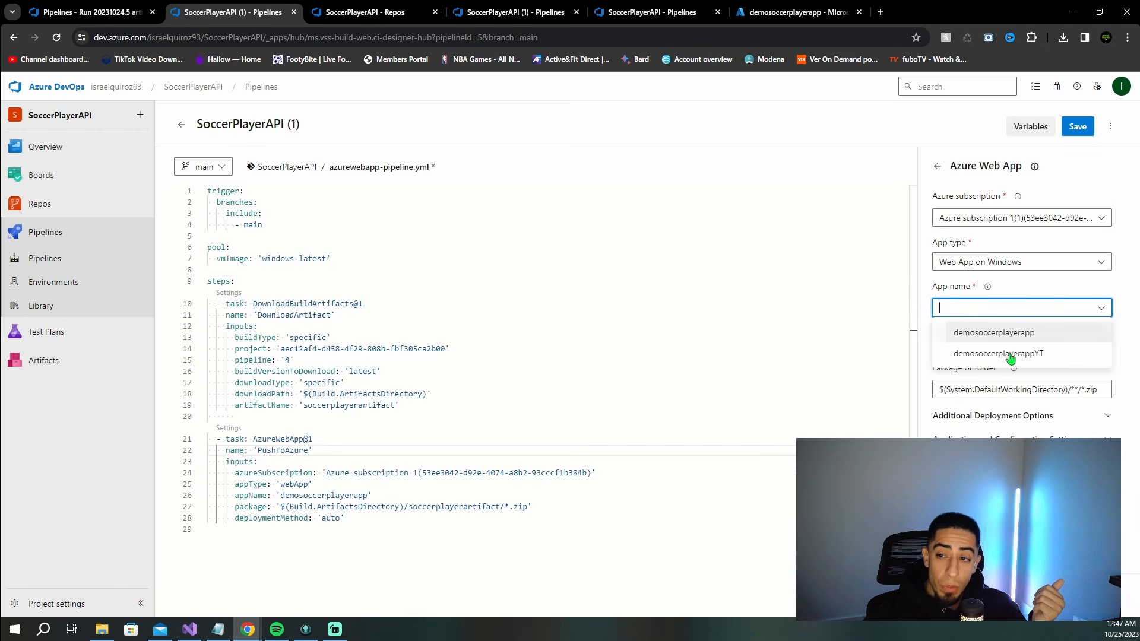
{"action": "left_click", "coordinate": [1001, 337]}
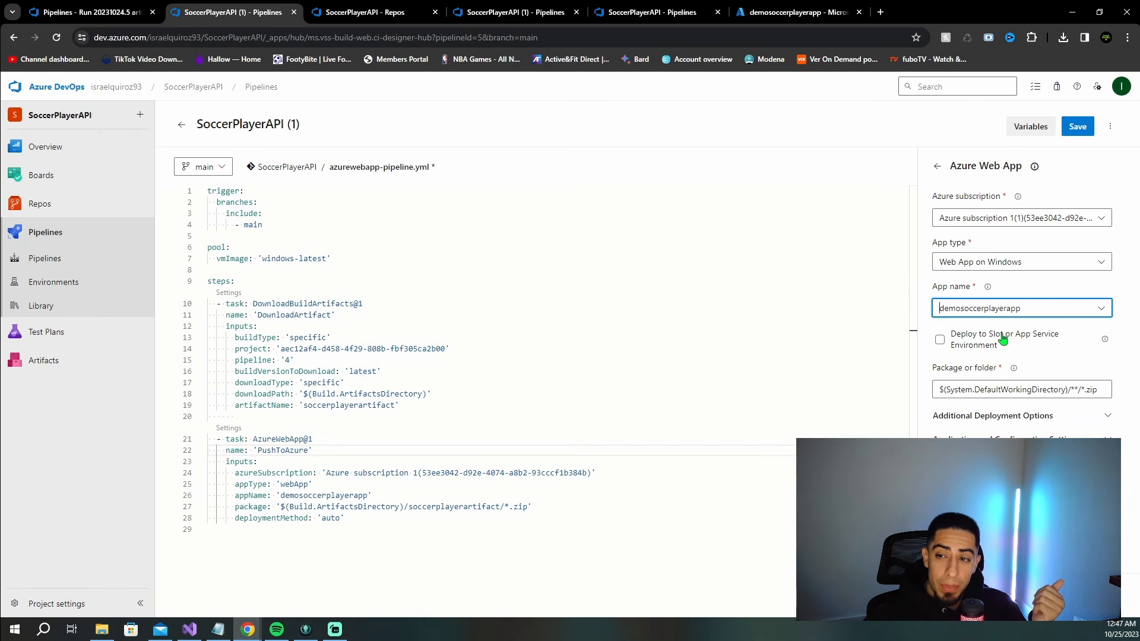
{"action": "left_click", "coordinate": [939, 340]}
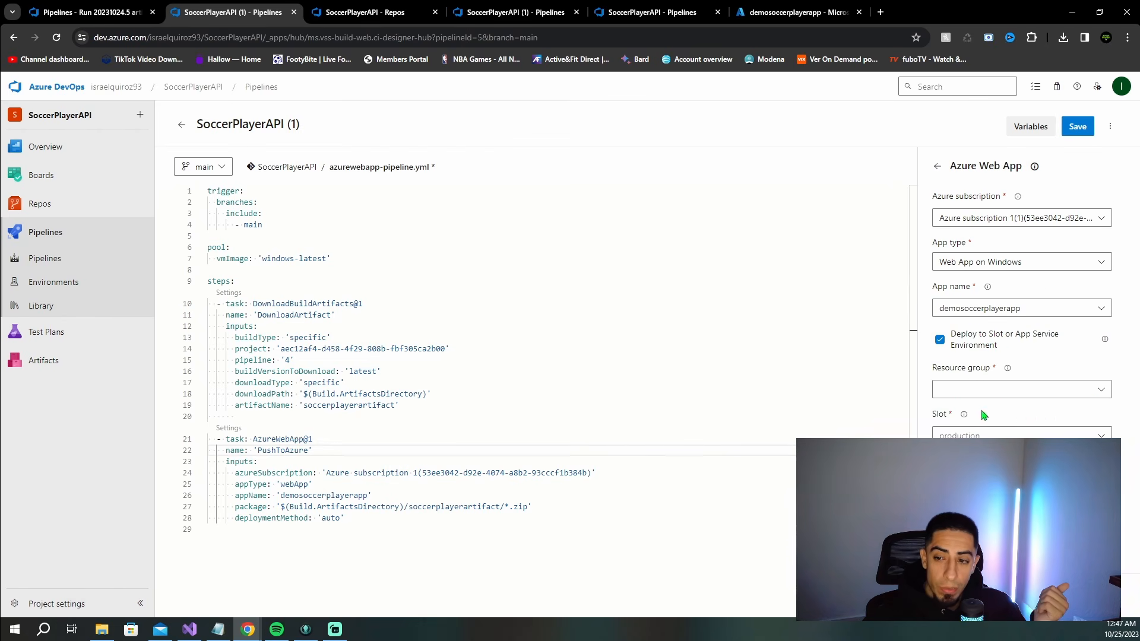
{"action": "left_click", "coordinate": [940, 340]}
- Compare the task's Package or folder setting with the package path $(Build.ArtifactsDirectory)/soccerplayerartifact/*.zip in the YAML
{"action": "left_click", "coordinate": [1015, 389]}
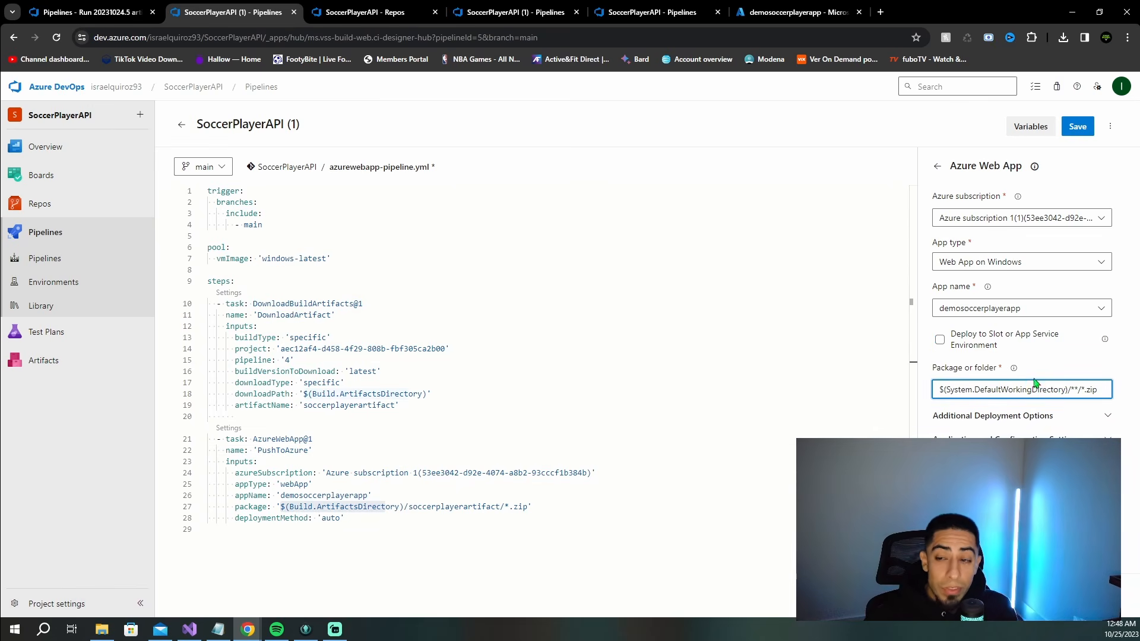
{"action": "left_click_drag", "start_coordinate": [280, 507], "coordinate": [521, 509]}
{"action": "left_click", "coordinate": [522, 507]}
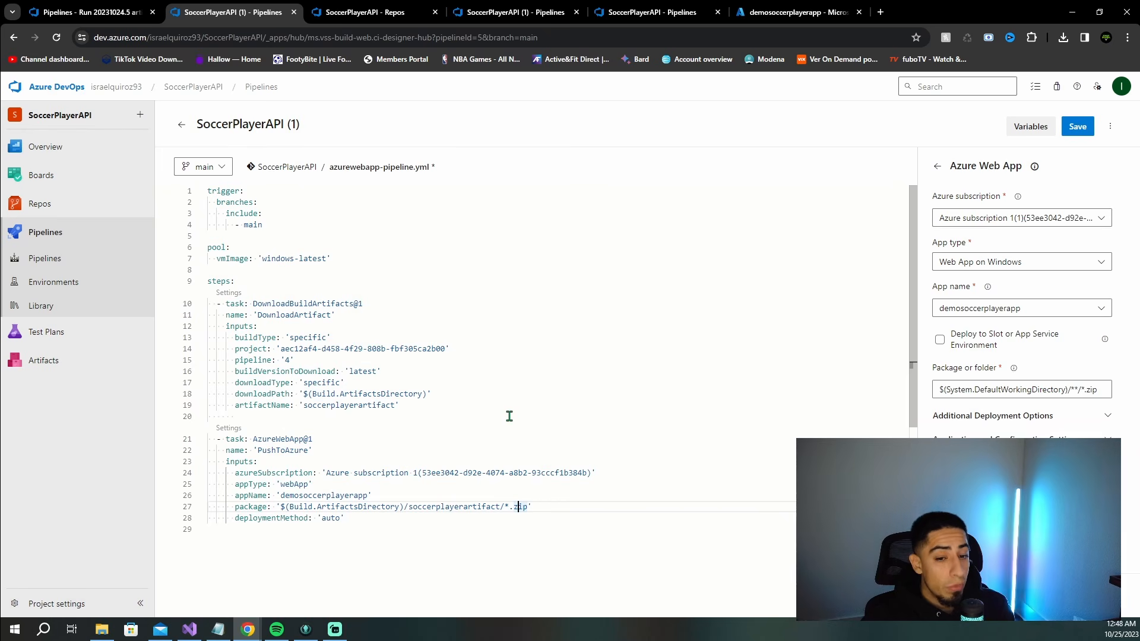
{"action": "left_click", "coordinate": [1099, 424]}
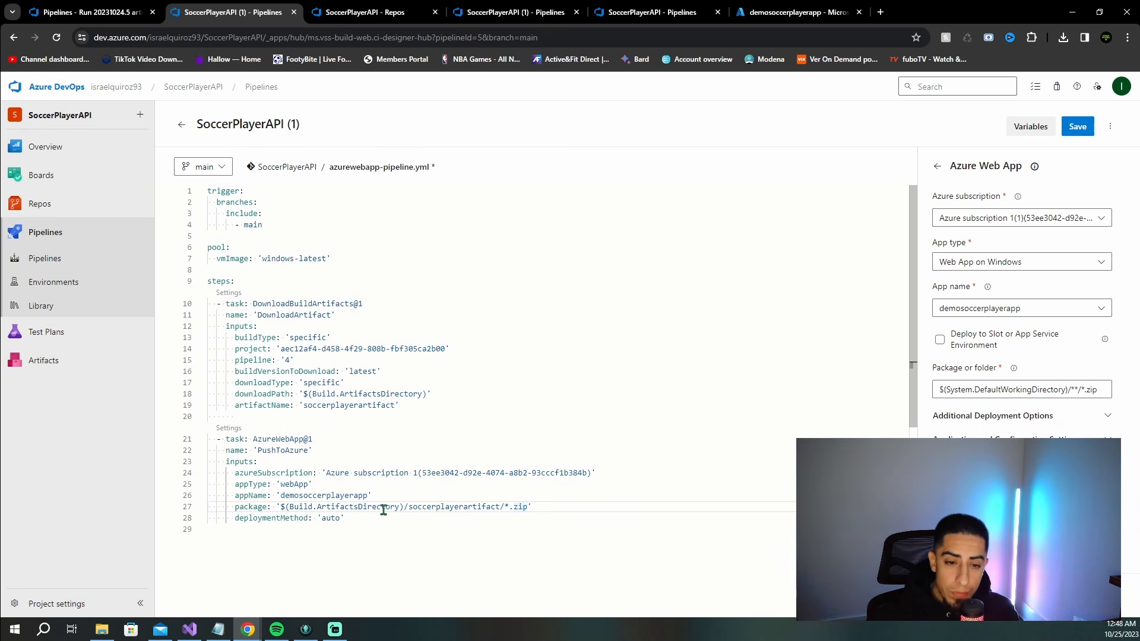
- Insert the configured Azure Web App task on the blank last line of the YAML
{"action": "left_click", "coordinate": [362, 519]}
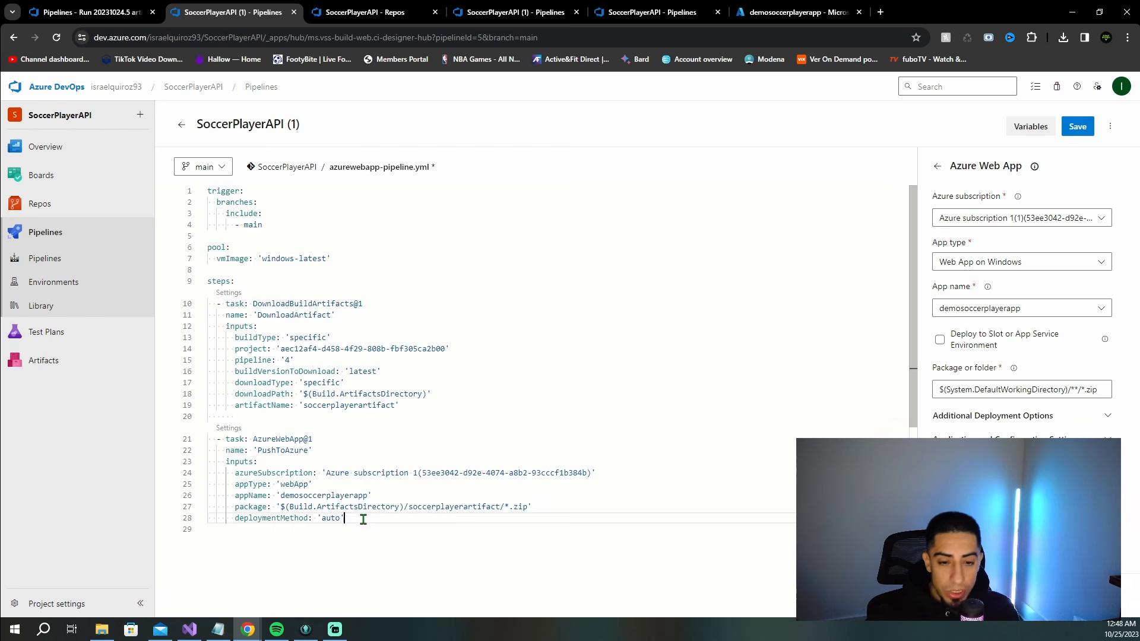
{"action": "left_click", "coordinate": [237, 535]}
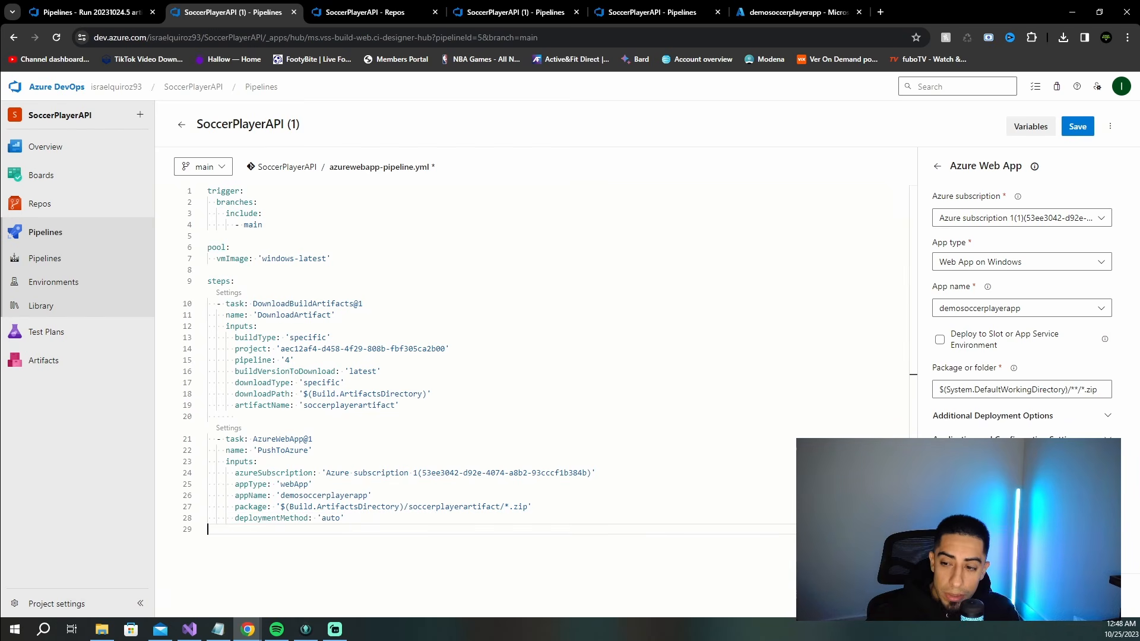
{"action": "left_click", "coordinate": [1100, 596]}
{"action": "scroll", "coordinate": [438, 561], "scroll_direction": "down", "scroll_amount": 1}
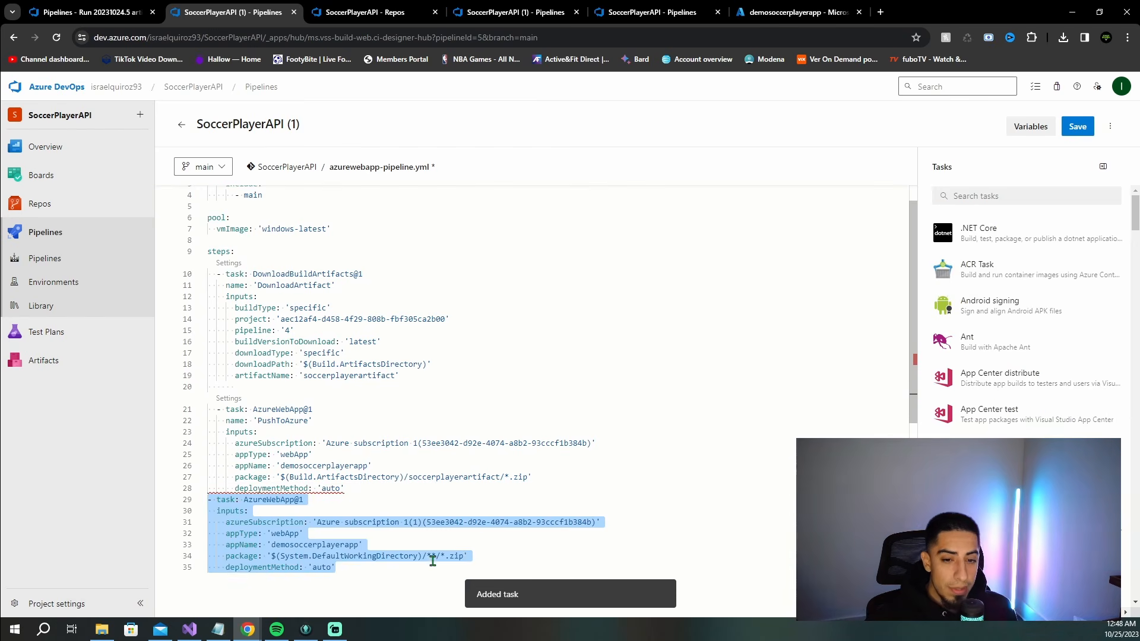
- Highlight the appName value and the package path in the inserted AzureWebApp task
{"action": "left_click", "coordinate": [366, 571]}
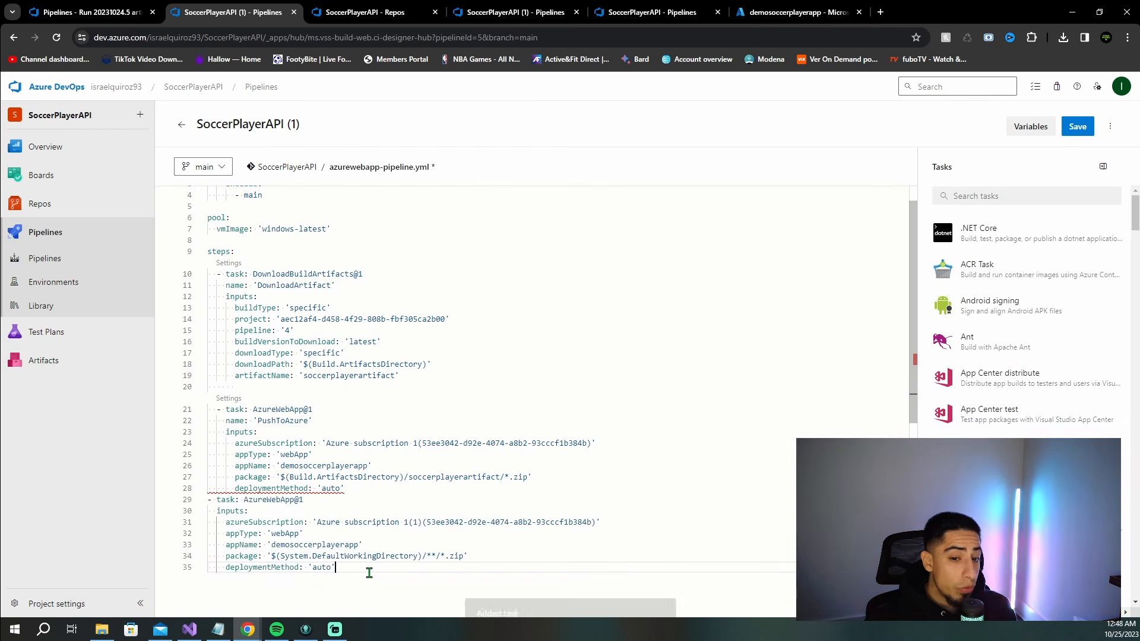
{"action": "double_click", "coordinate": [314, 546]}
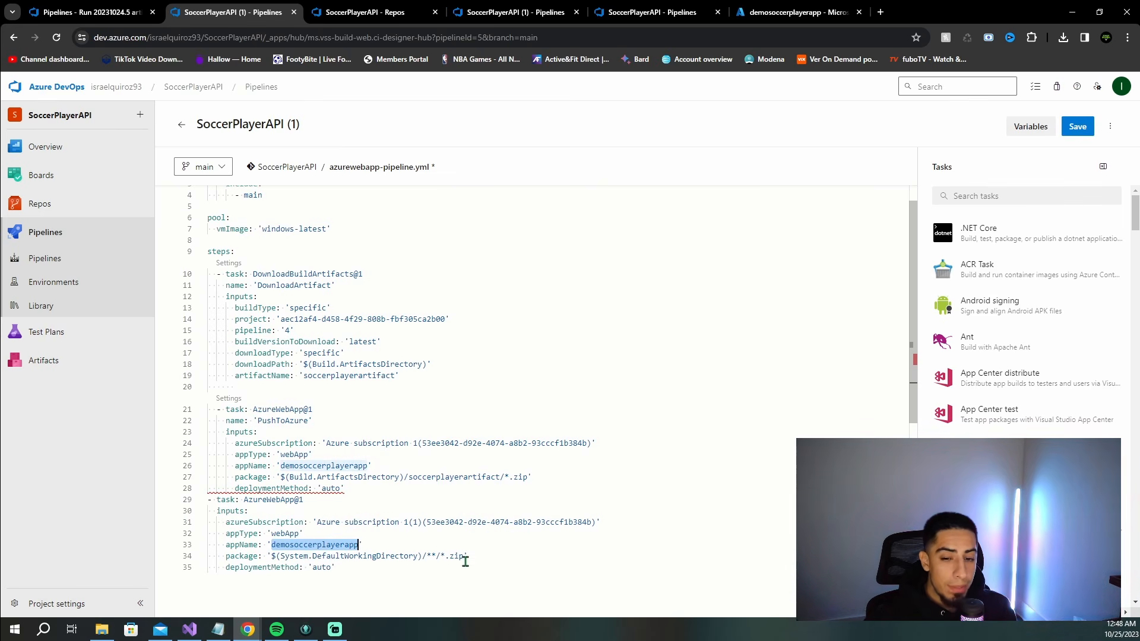
{"action": "left_click_drag", "start_coordinate": [465, 561], "coordinate": [243, 557]}
{"action": "left_click", "coordinate": [391, 540]}
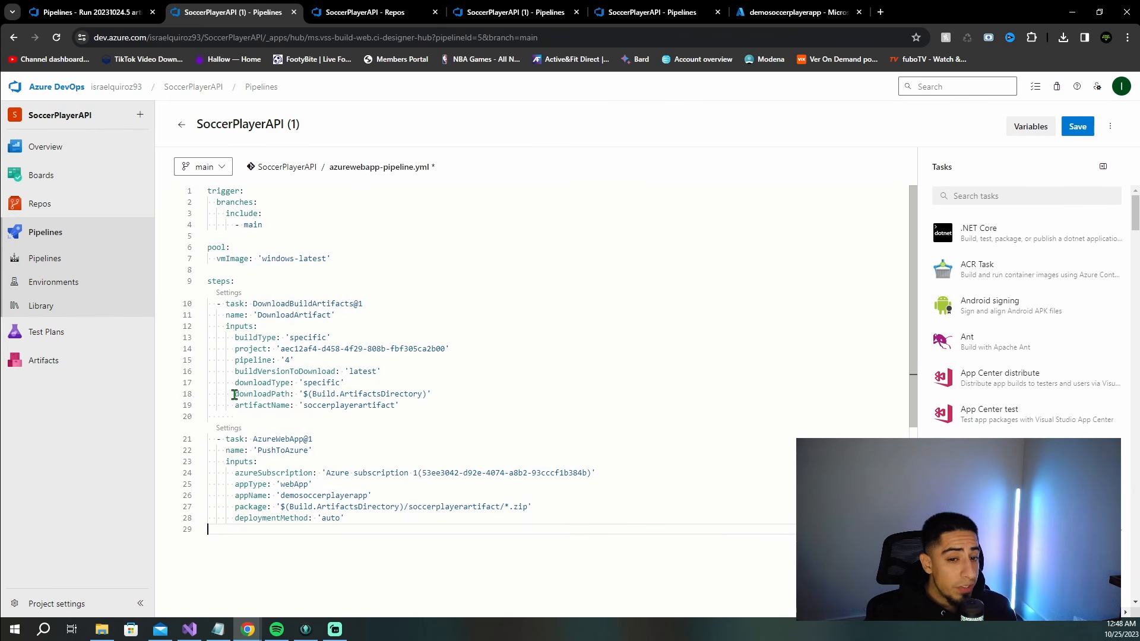
- Highlight the download task's artifactName line and the trigger block that includes the main branch
{"action": "left_click_drag", "start_coordinate": [226, 404], "coordinate": [414, 407]}
{"action": "left_click", "coordinate": [450, 401]}
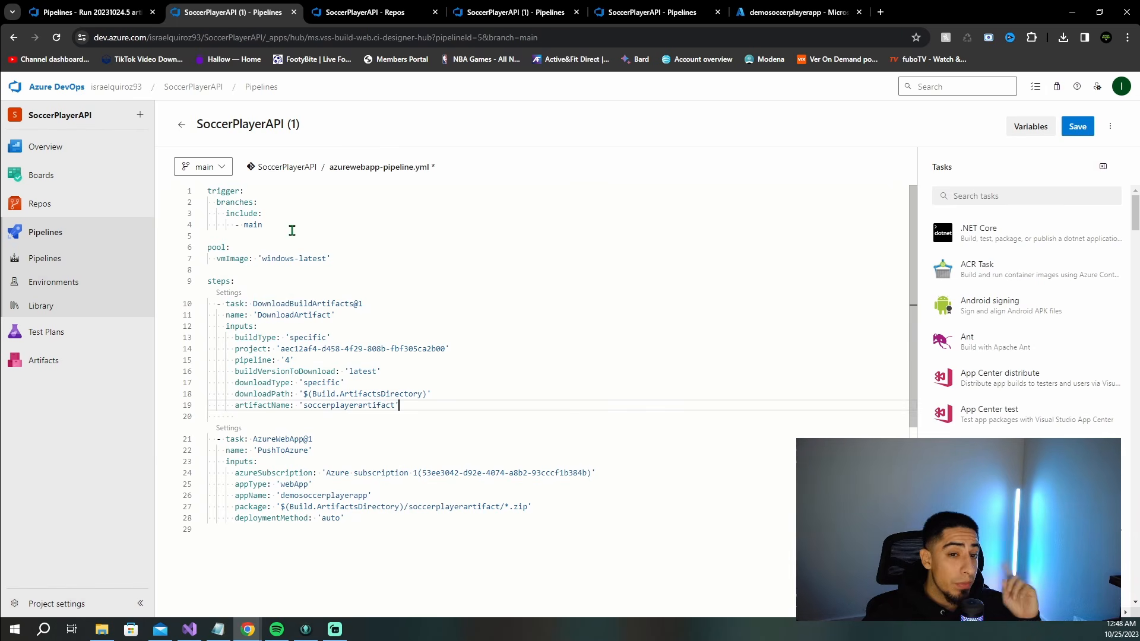
{"action": "left_click_drag", "start_coordinate": [291, 229], "coordinate": [178, 189]}
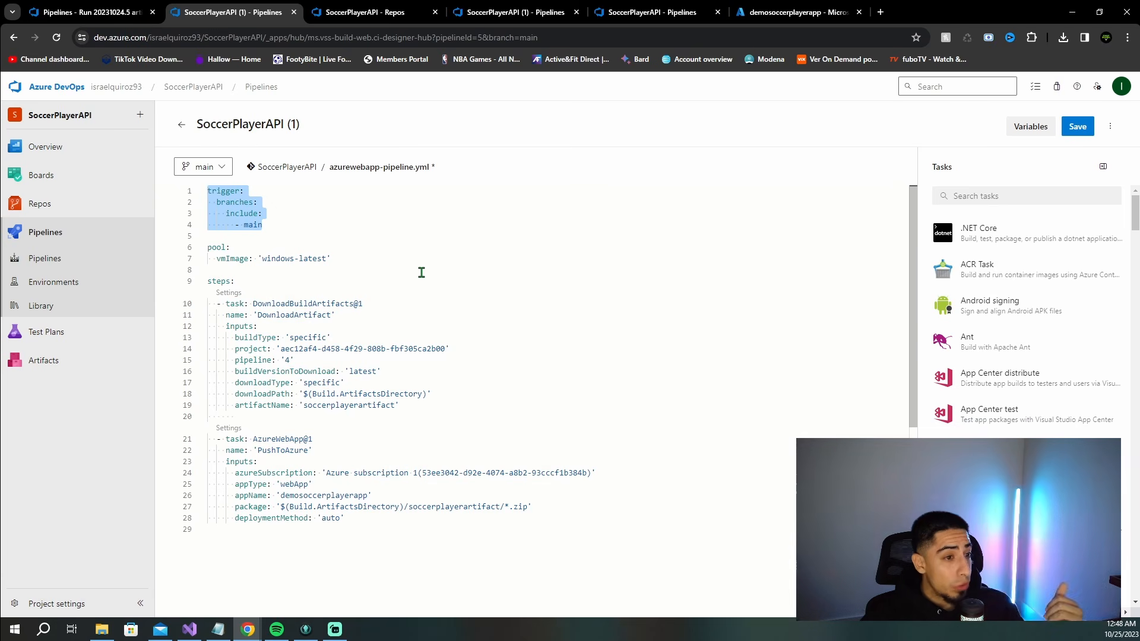
{"action": "left_click_drag", "start_coordinate": [292, 227], "coordinate": [172, 184]}
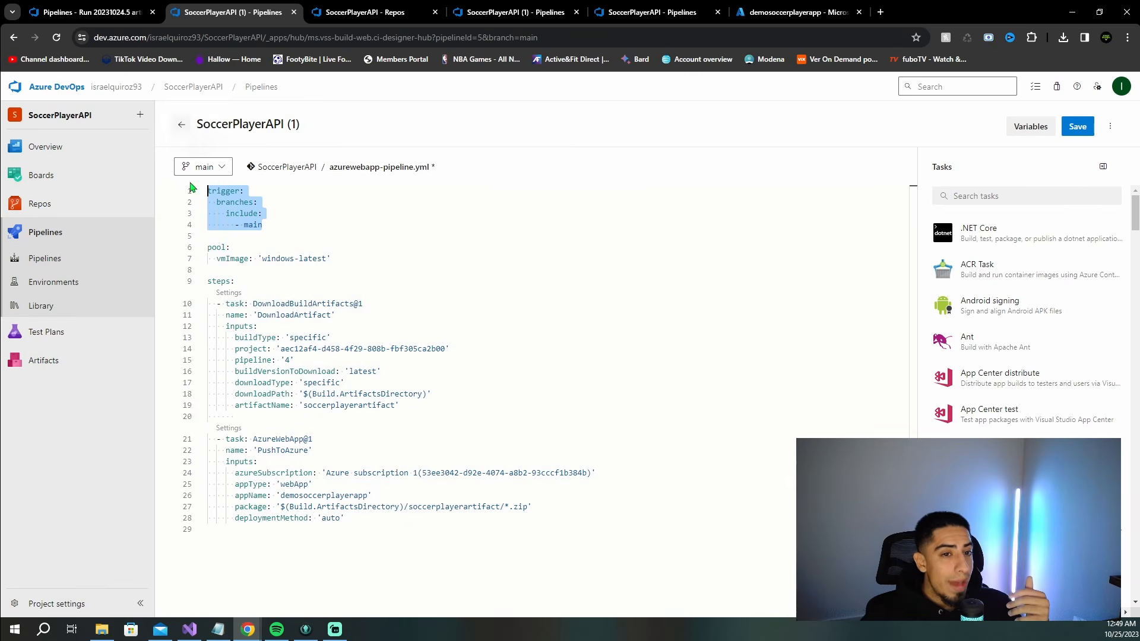
- Leave the pipeline editor, discarding the unsaved YAML changes, and open azurewebapp-pipeline.yml from the repository's files on the dev branch
{"action": "left_click", "coordinate": [55, 205]}
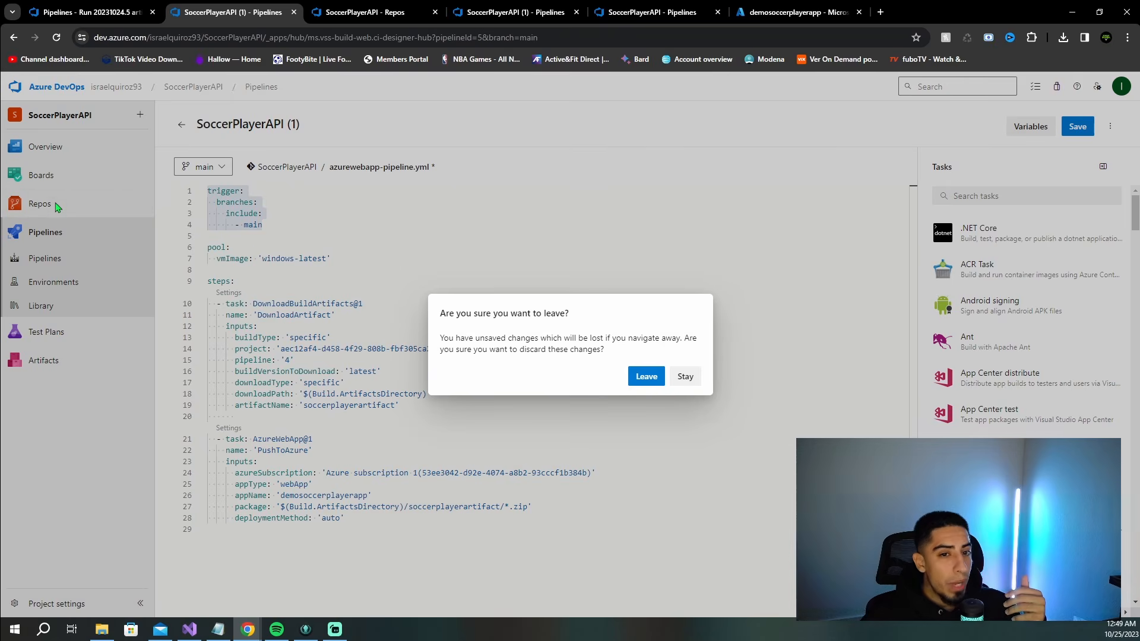
{"action": "left_click", "coordinate": [646, 377]}
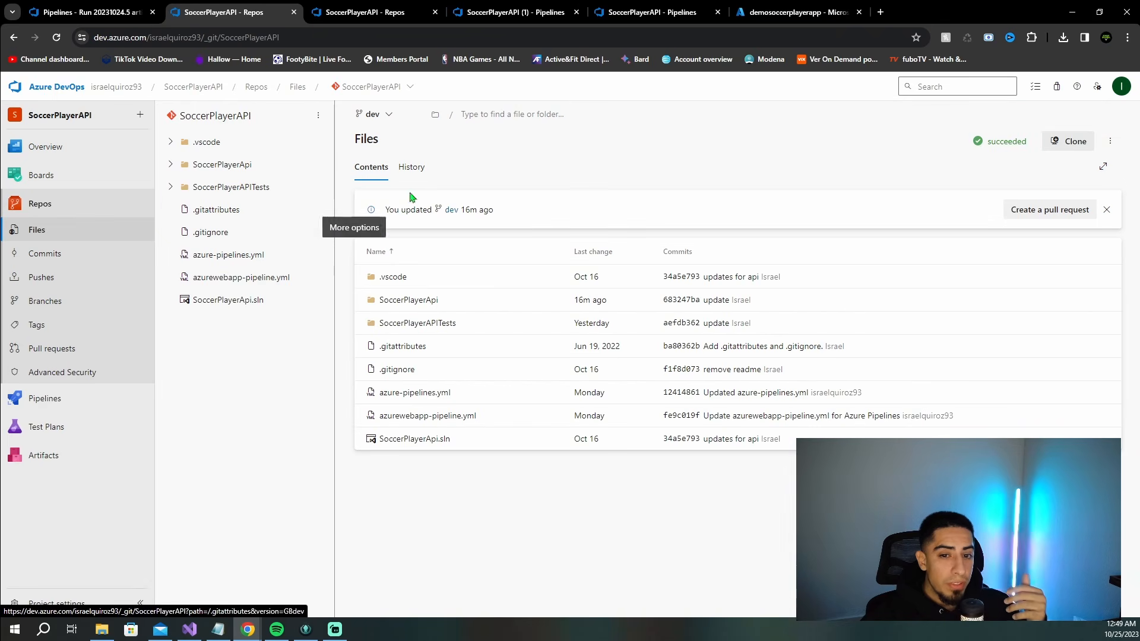
{"action": "left_click", "coordinate": [234, 277]}
{"action": "left_click", "coordinate": [232, 255]}
{"action": "left_click", "coordinate": [223, 278]}
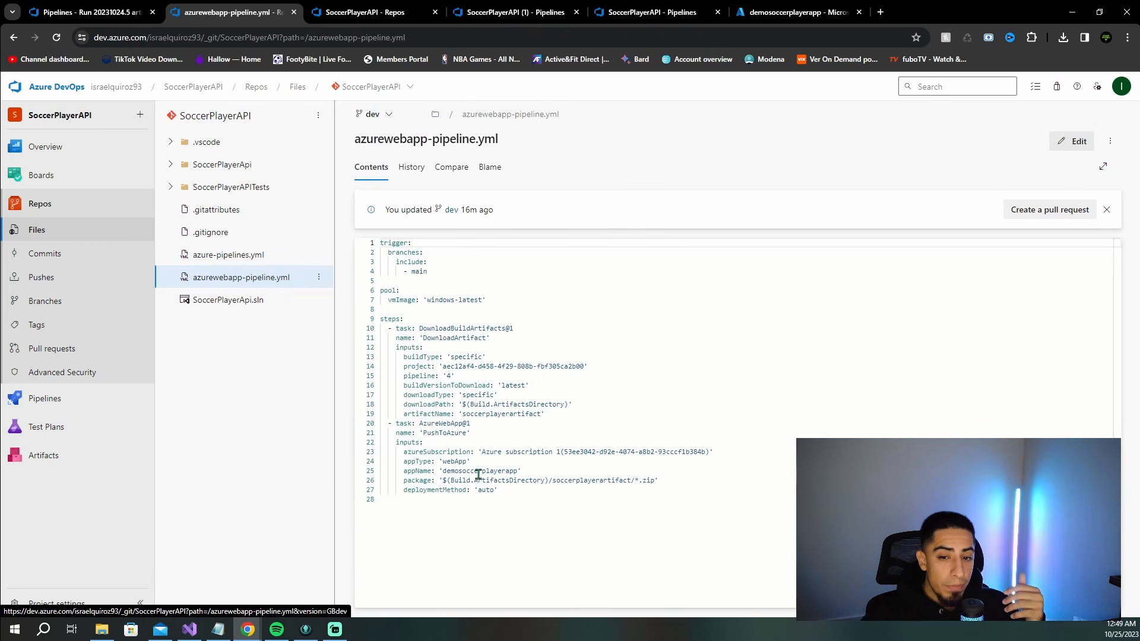
- Highlight the AzureWebApp deployment task and compare azurewebapp-pipeline.yml with the build pipeline file azure-pipelines.yml
{"action": "left_click_drag", "start_coordinate": [529, 499], "coordinate": [470, 423]}
{"action": "left_click", "coordinate": [261, 256]}
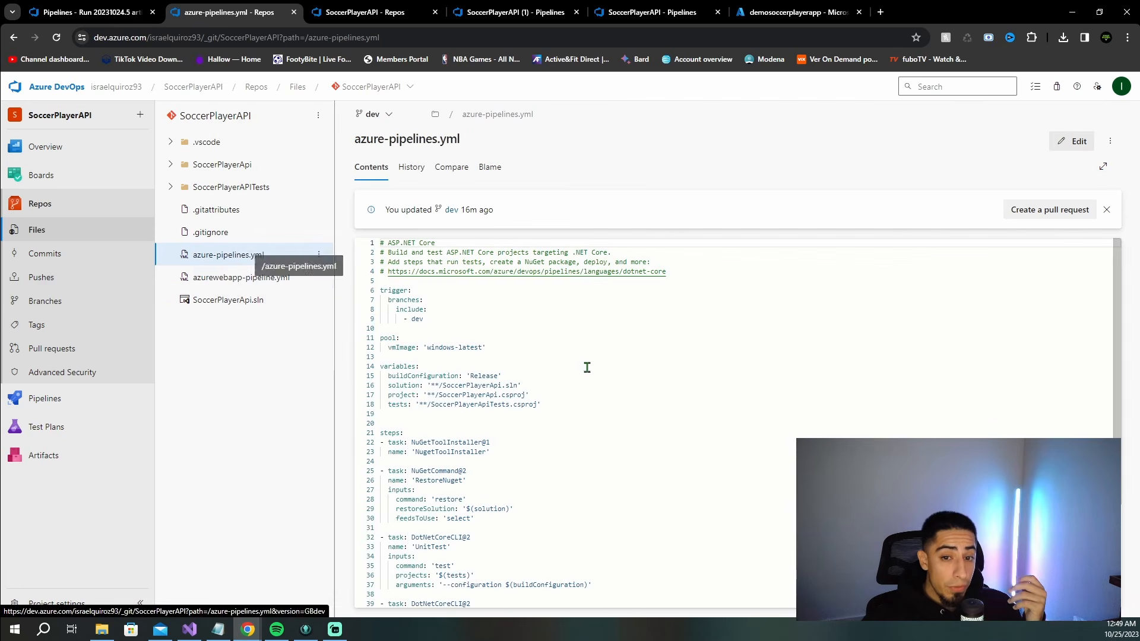
{"action": "left_click", "coordinate": [274, 277]}
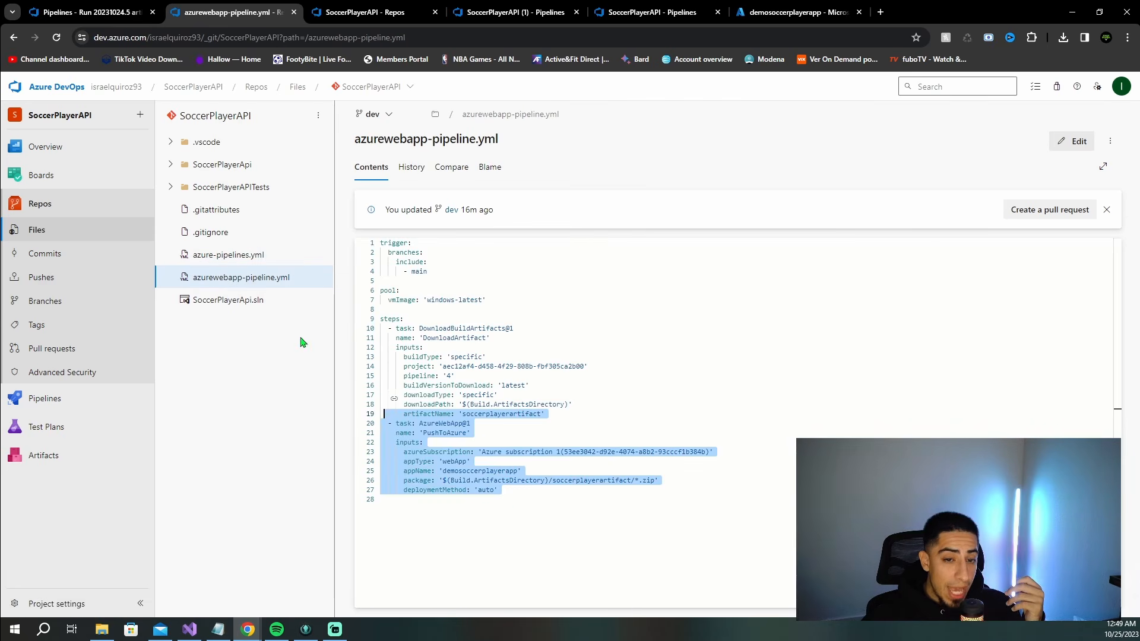
{"action": "left_click", "coordinate": [221, 257]}
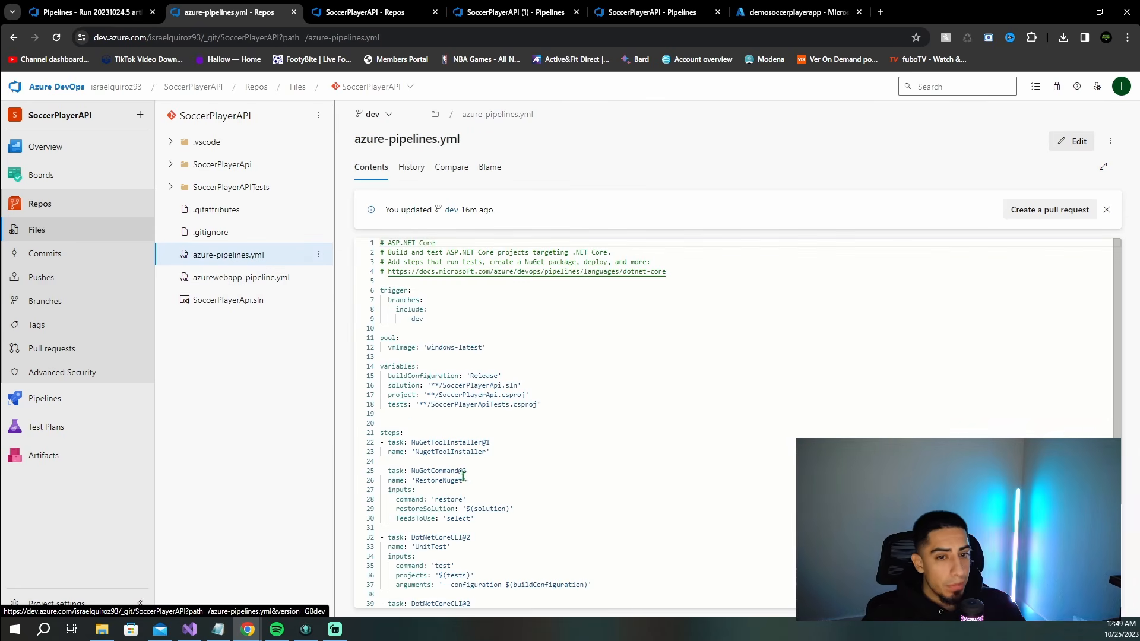
{"action": "left_click", "coordinate": [279, 277]}
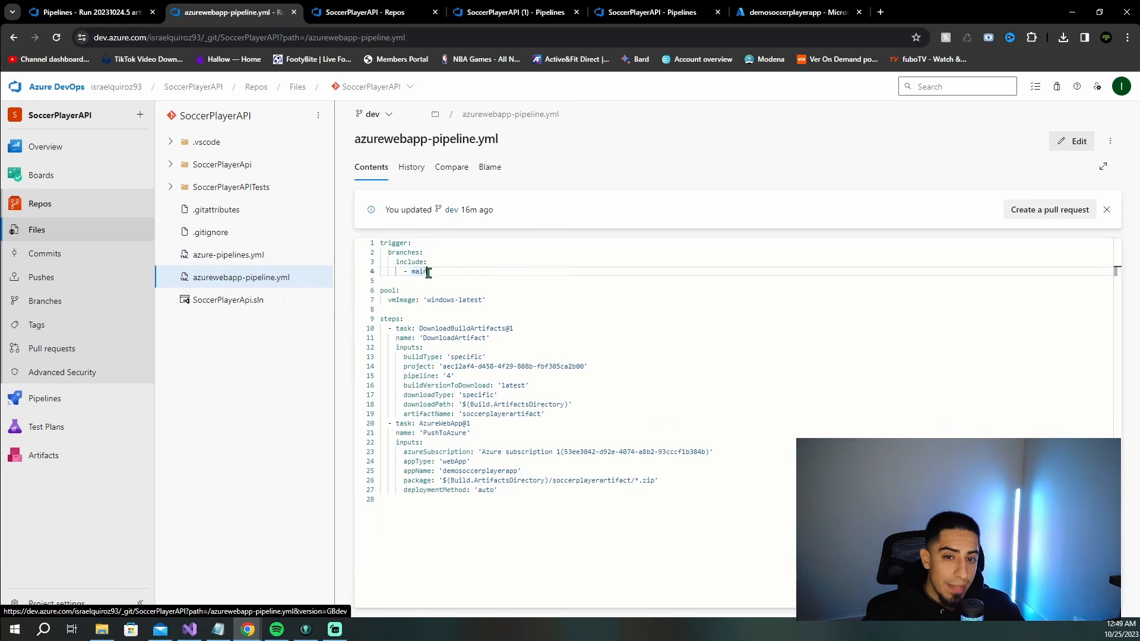
- Highlight the main branch trigger in azurewebapp-pipeline.yml and the dev branch trigger in azure-pipelines.yml to compare them
{"action": "left_click_drag", "start_coordinate": [427, 272], "coordinate": [378, 249]}
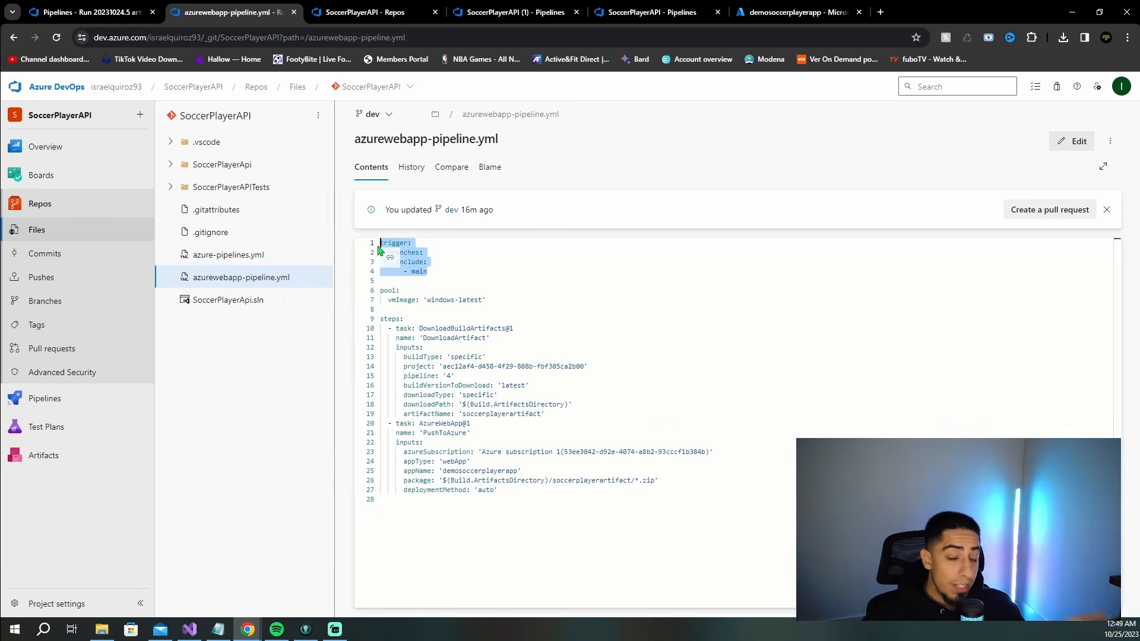
{"action": "left_click", "coordinate": [514, 274]}
{"action": "left_click", "coordinate": [229, 255]}
{"action": "left_click_drag", "start_coordinate": [451, 330], "coordinate": [360, 294]}
{"action": "left_click", "coordinate": [526, 322]}
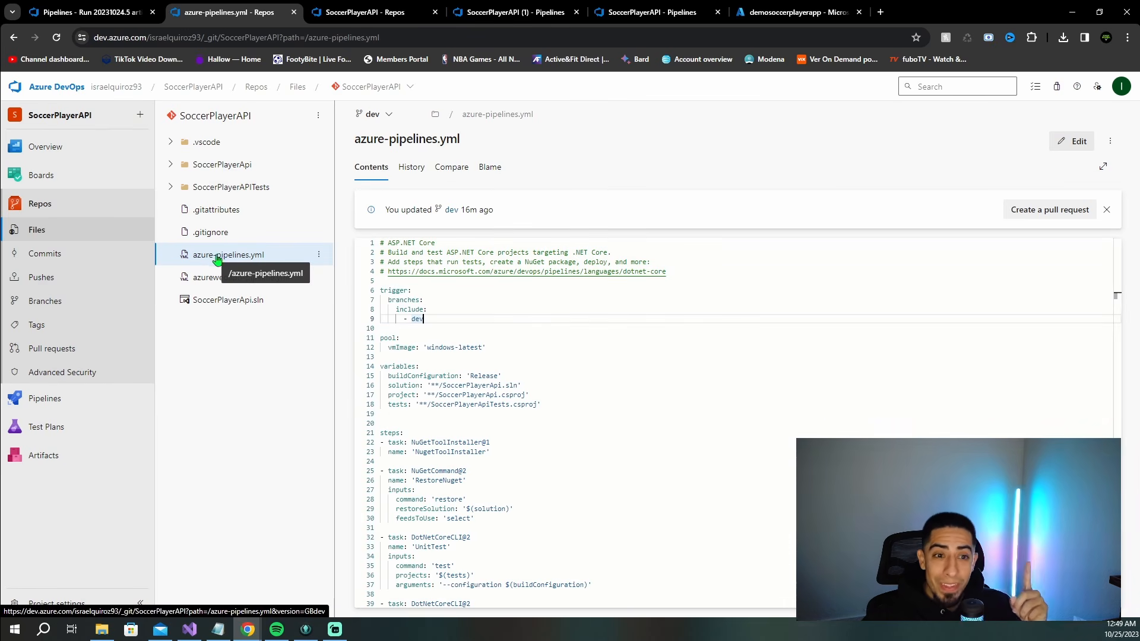
{"action": "left_click", "coordinate": [243, 279]}
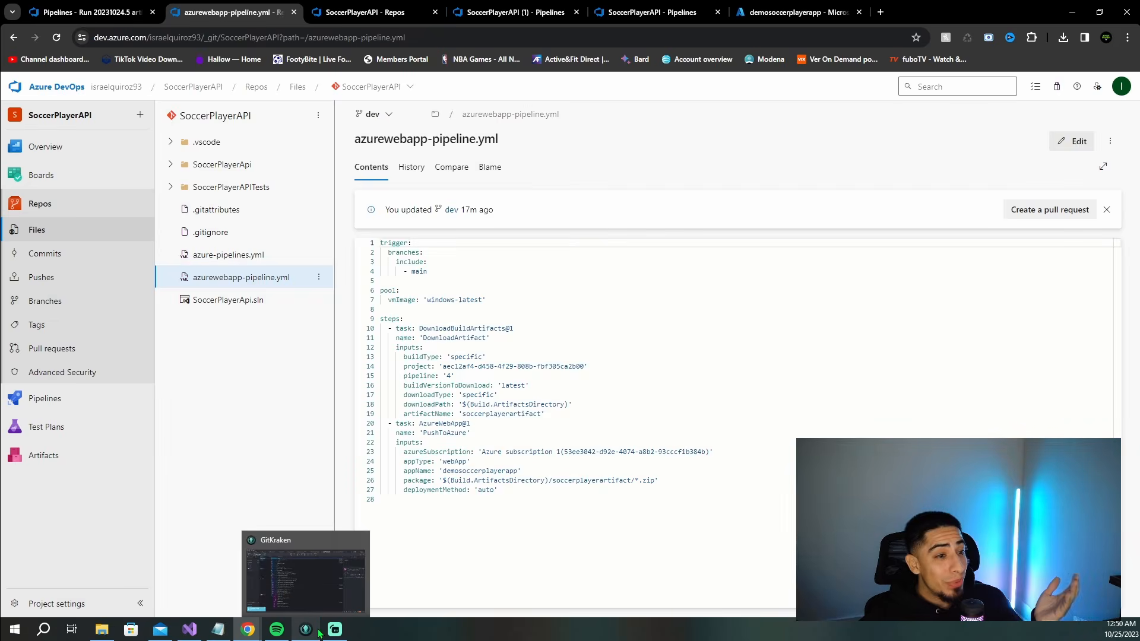
- Switch to GitKraken and examine the PlayersController.cs diff in the latest dev commit, then return to the browser
{"action": "left_click", "coordinate": [318, 631]}
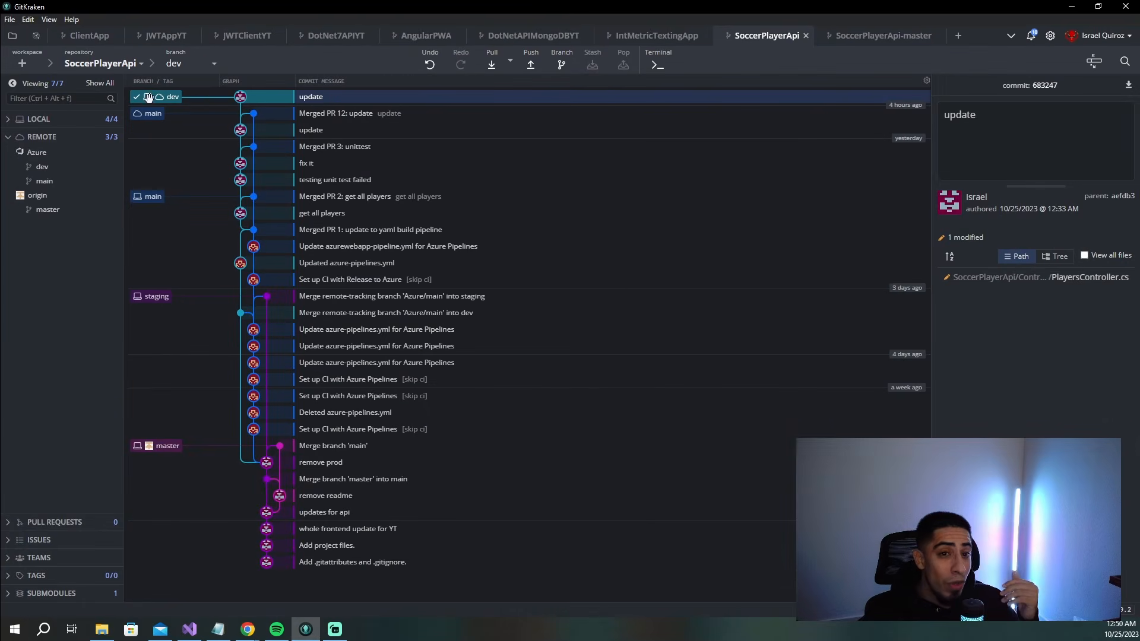
{"action": "left_click", "coordinate": [1033, 280]}
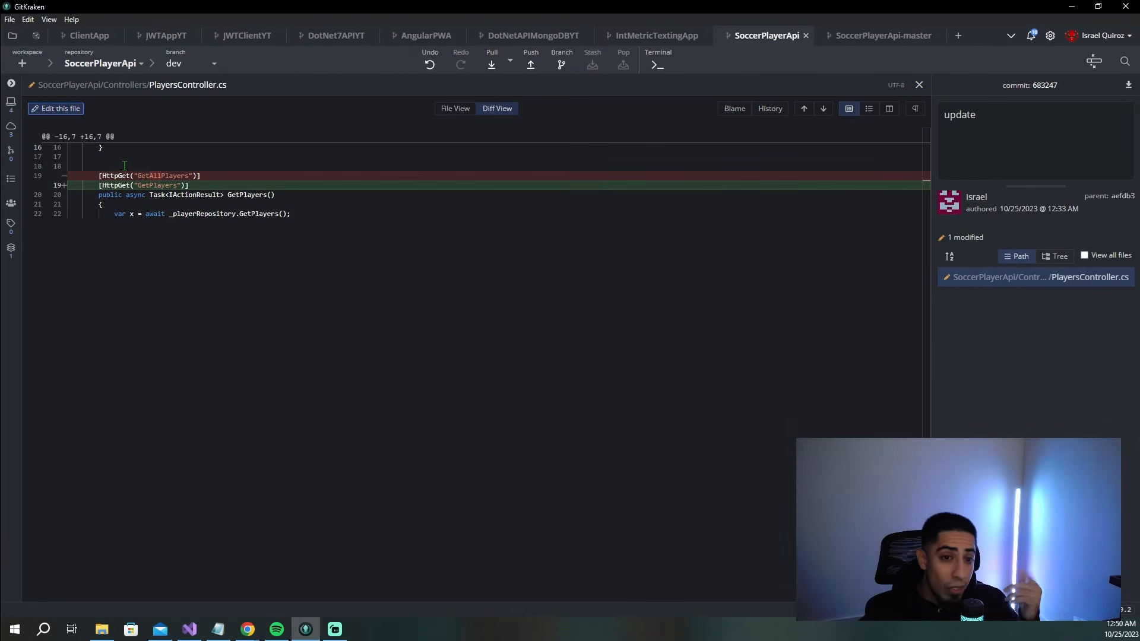
{"action": "left_click", "coordinate": [919, 85]}
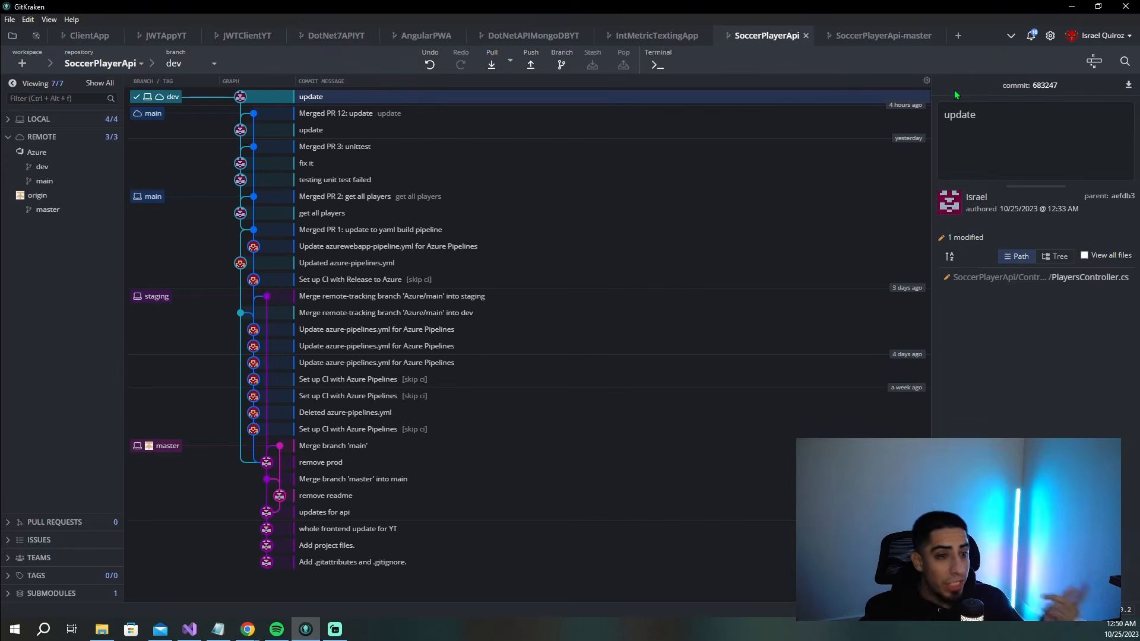
{"action": "left_click", "coordinate": [1073, 6]}
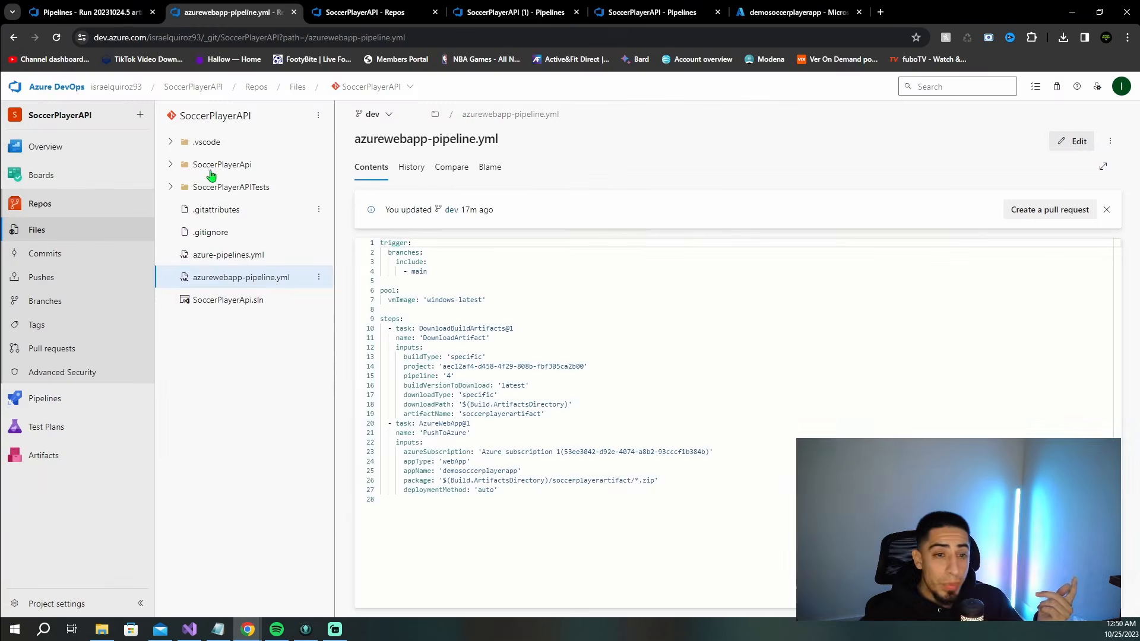
- Examine the main branch's policies and the dev branch's security permissions in the repository settings
{"action": "left_click", "coordinate": [66, 350]}
{"action": "left_click", "coordinate": [653, 421]}
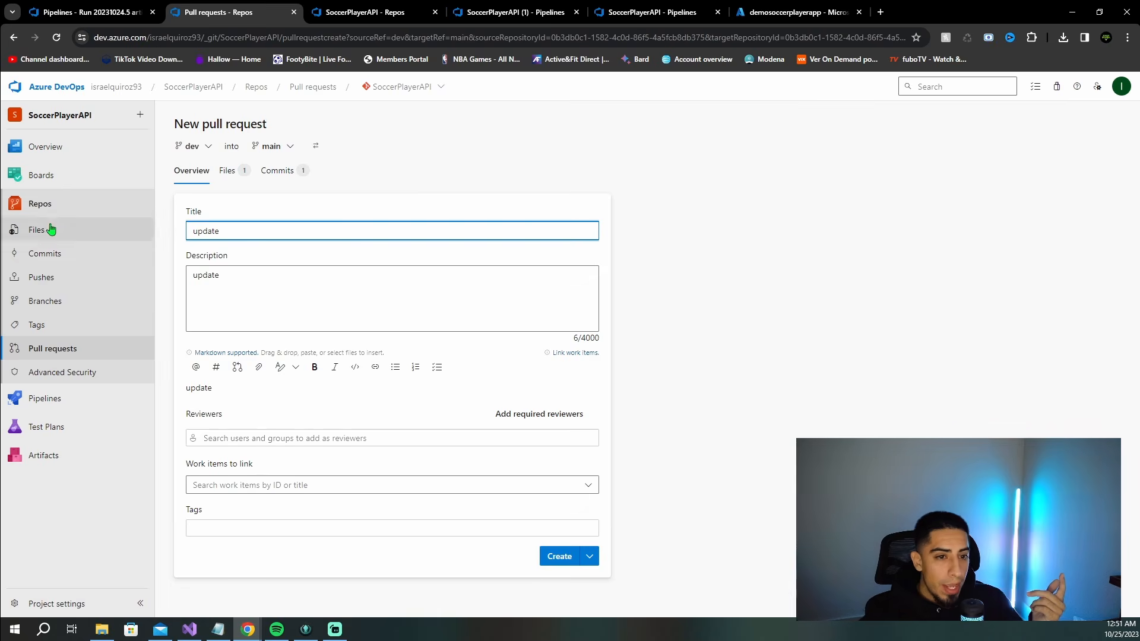
{"action": "left_click", "coordinate": [47, 304]}
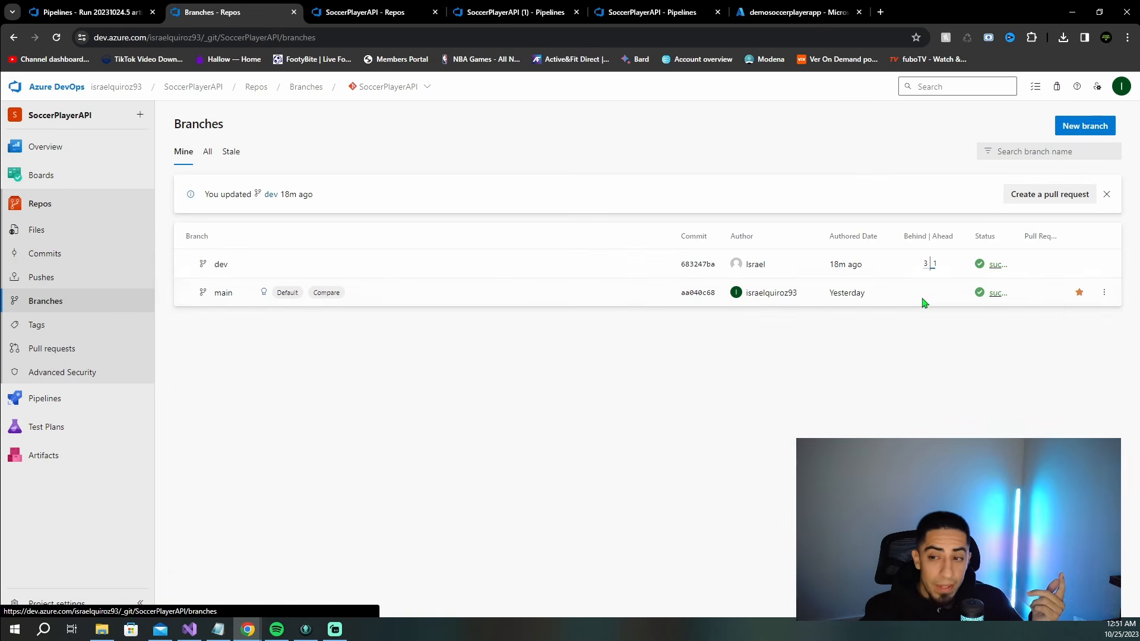
{"action": "left_click", "coordinate": [1104, 294]}
{"action": "left_click", "coordinate": [1034, 511]}
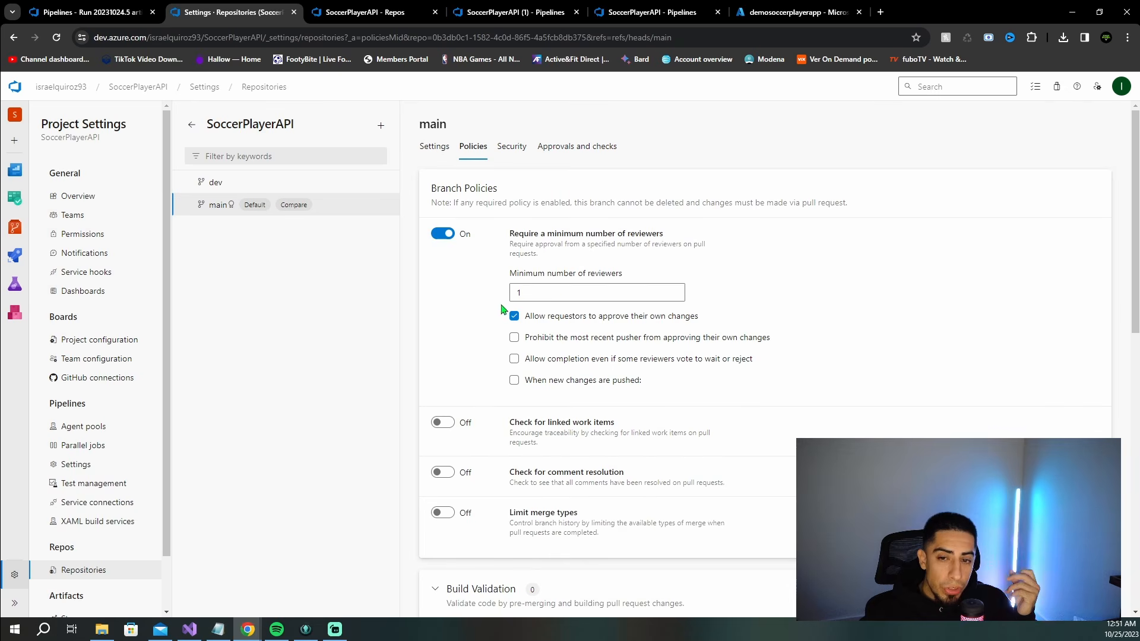
{"action": "left_click", "coordinate": [208, 190]}
{"action": "left_click", "coordinate": [522, 148]}
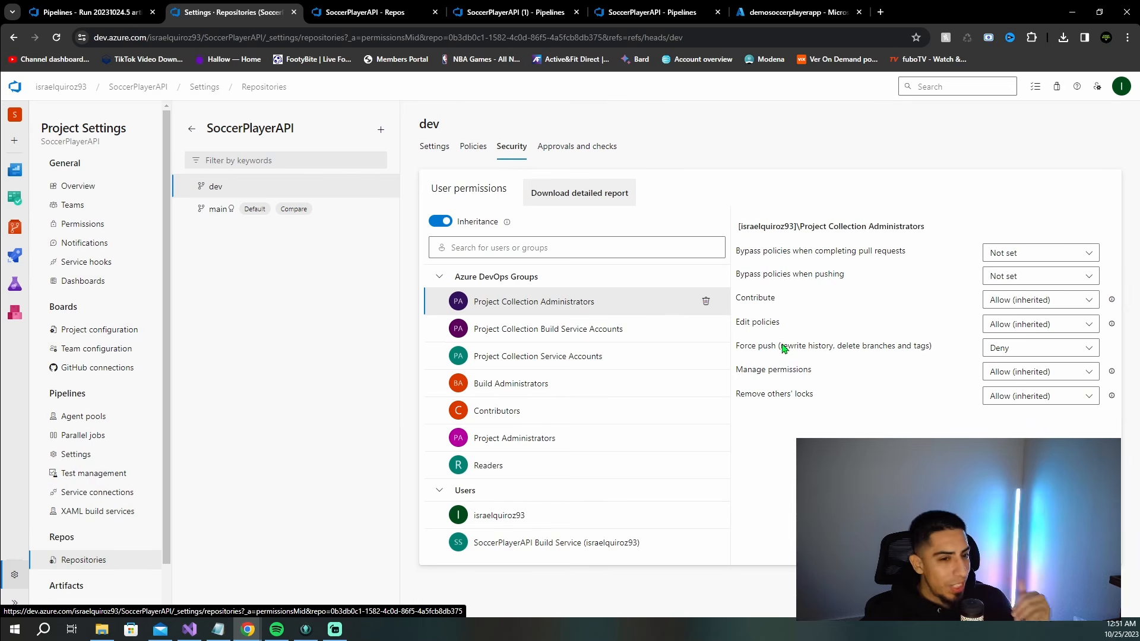
- Start a new pull request from dev into main and review the changes in its update commit
{"action": "left_click", "coordinate": [14, 255]}
{"action": "left_click", "coordinate": [27, 205]}
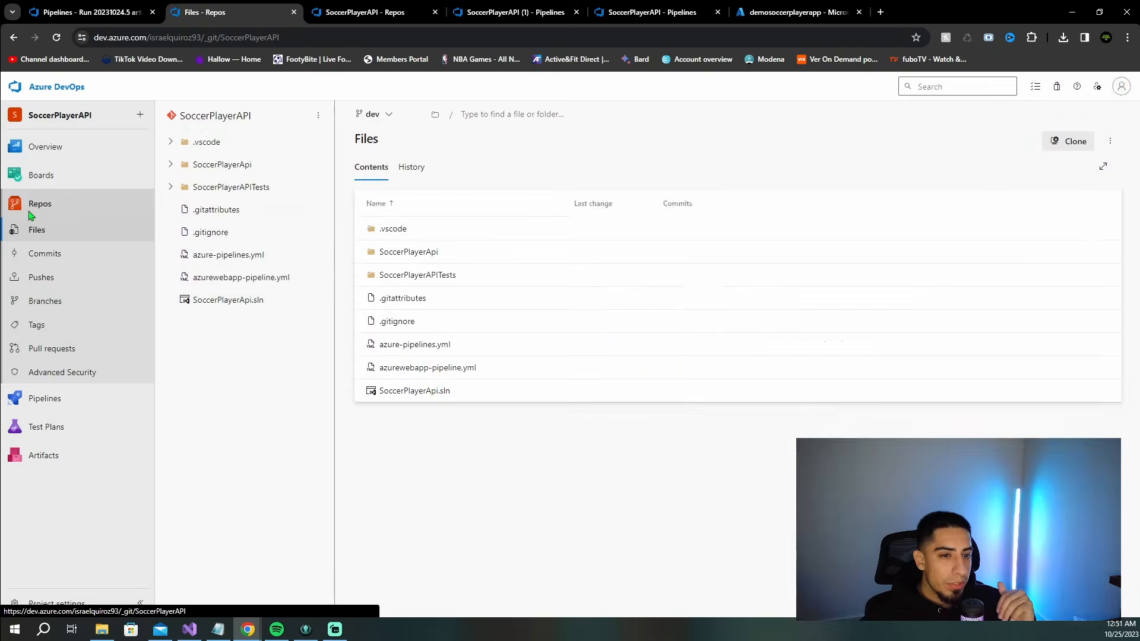
{"action": "left_click", "coordinate": [51, 349]}
{"action": "left_click", "coordinate": [626, 422]}
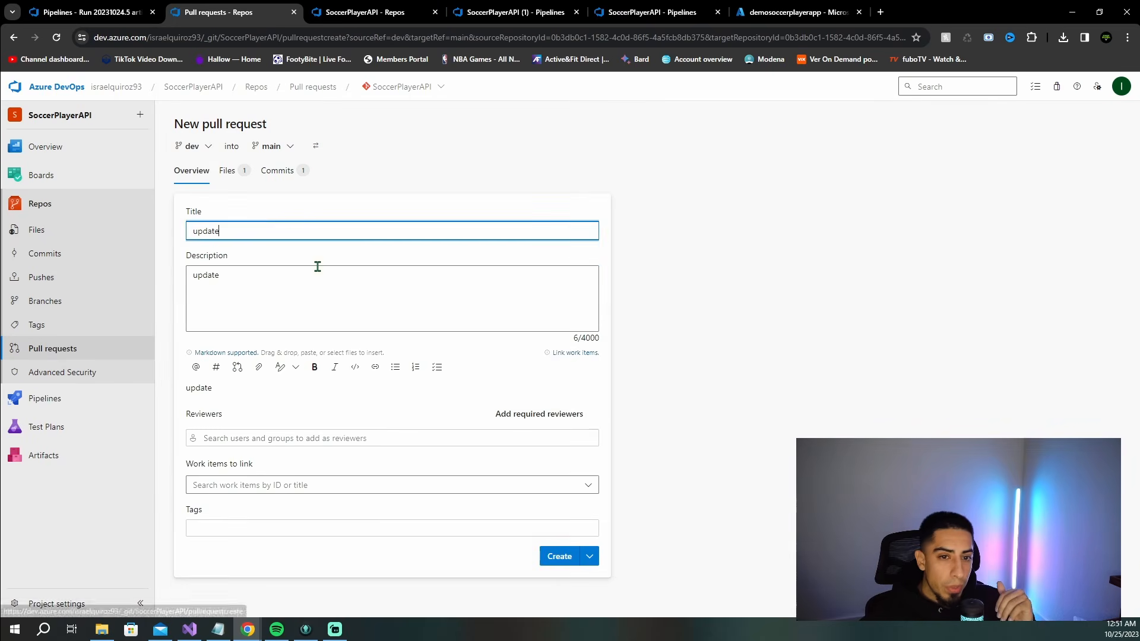
{"action": "left_click", "coordinate": [300, 172]}
{"action": "left_click", "coordinate": [247, 217]}
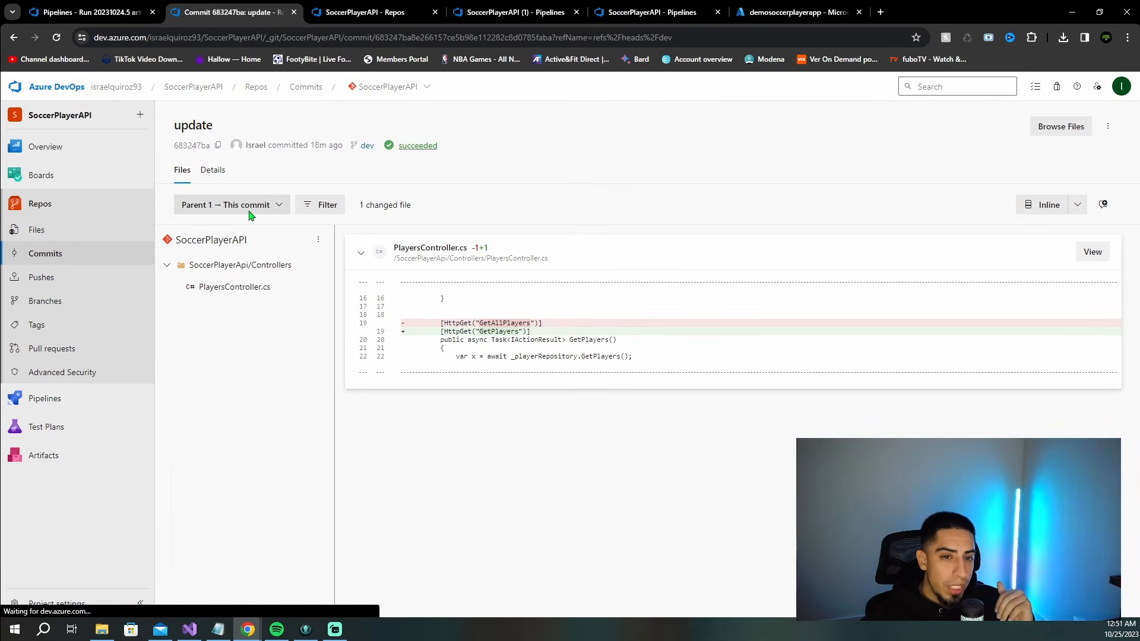
{"action": "left_click", "coordinate": [14, 37]}
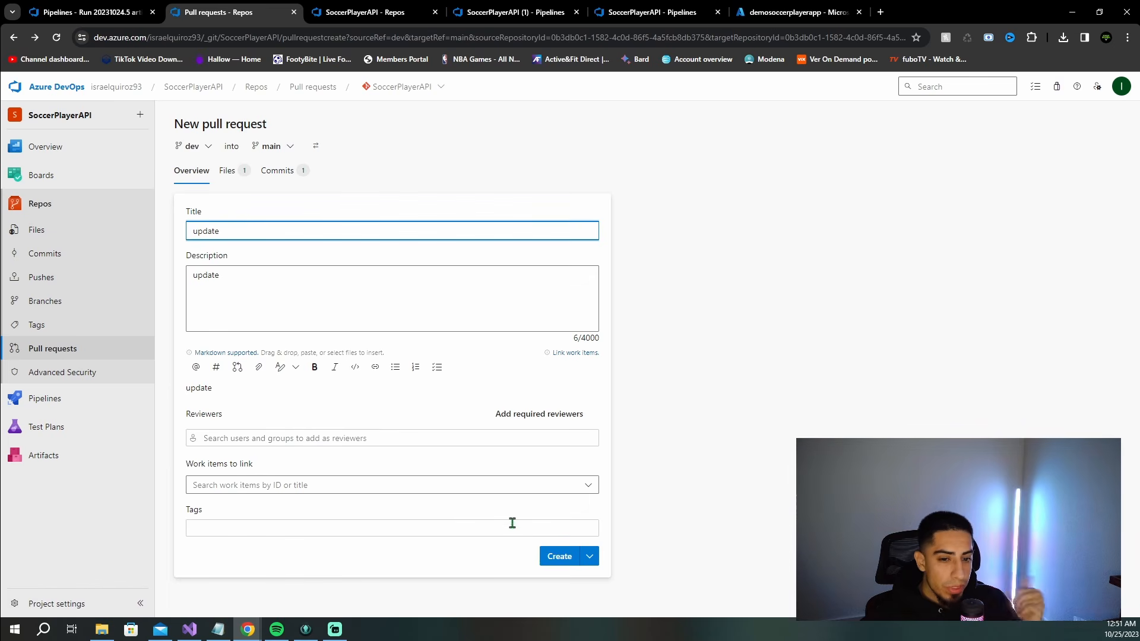
- Create the pull request titled update and enable automatic completion with the Merge (no fast forward) type
{"action": "left_click", "coordinate": [555, 558]}
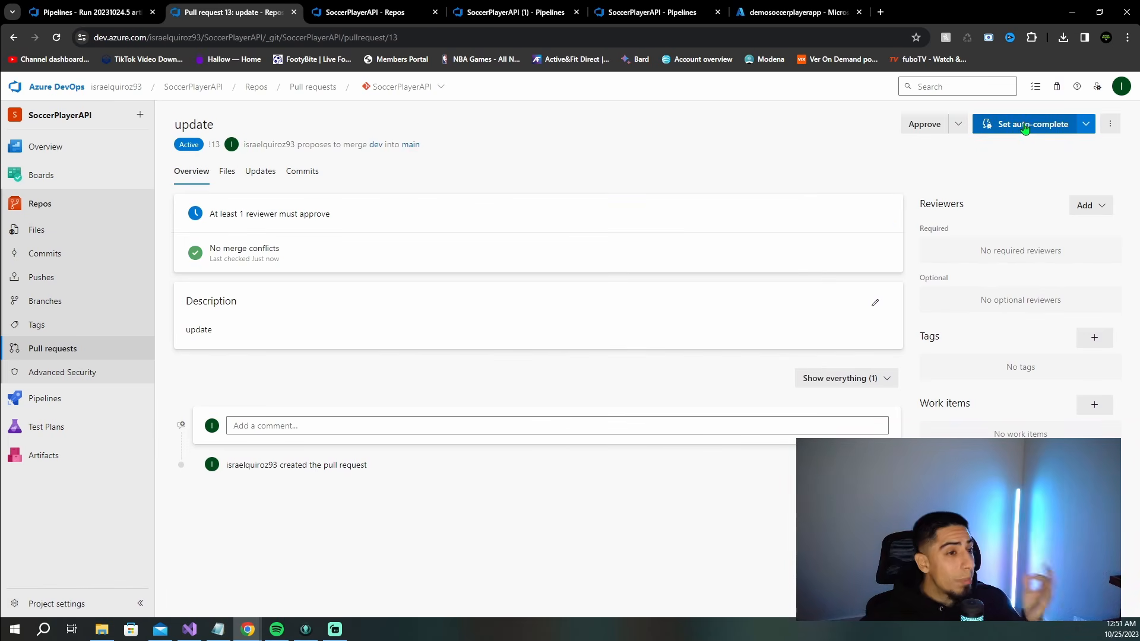
{"action": "left_click", "coordinate": [1026, 128]}
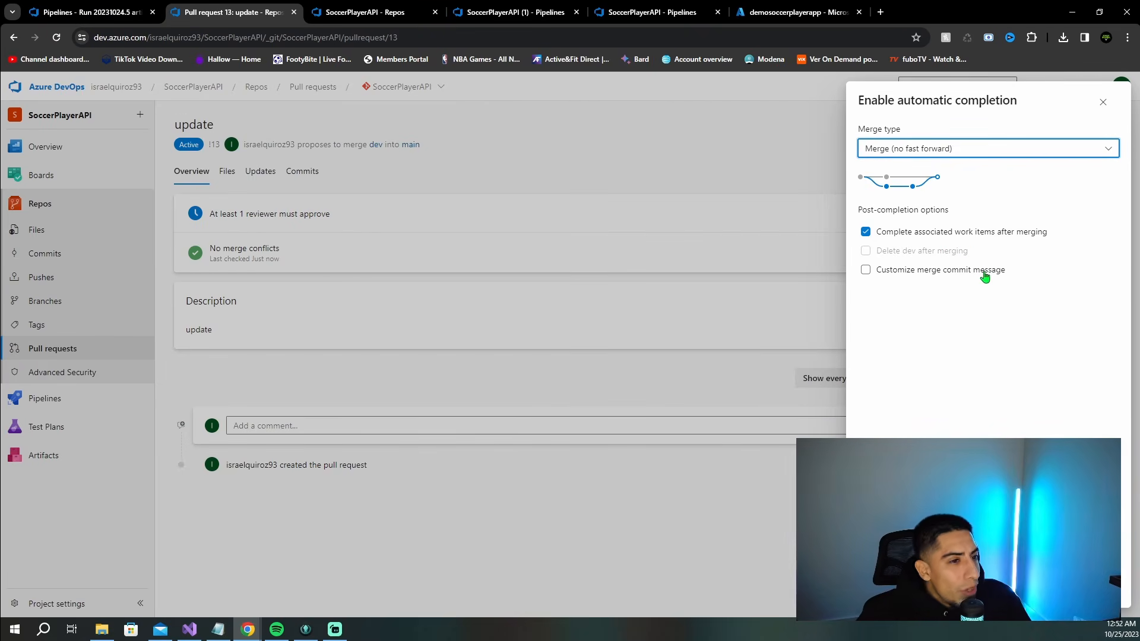
{"action": "left_click", "coordinate": [1079, 587]}
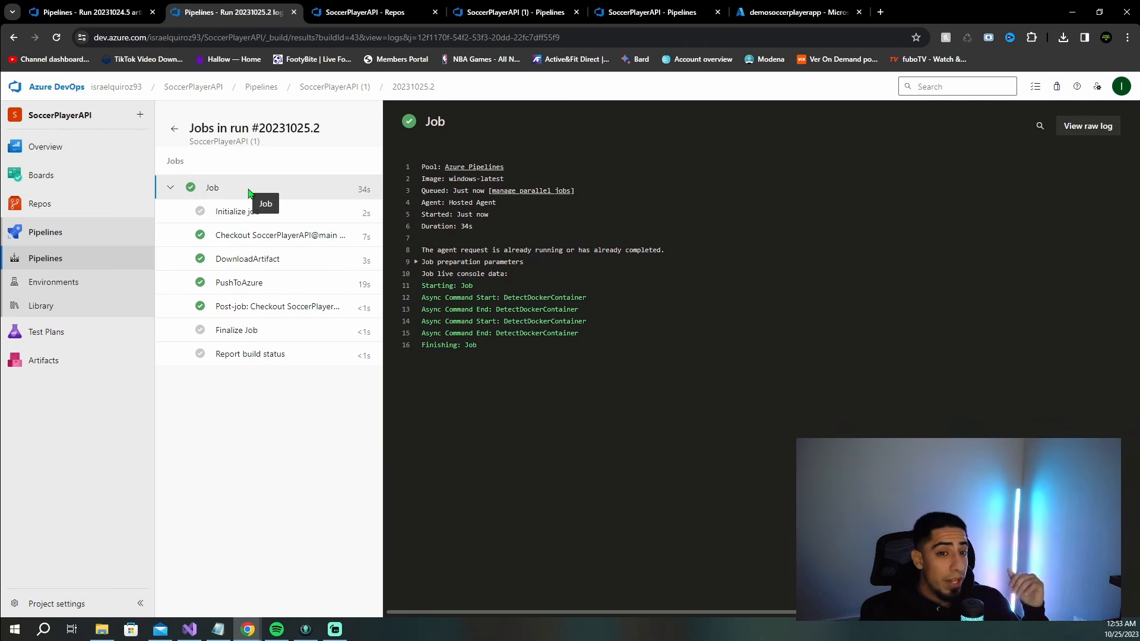
- Examine the logs of run #20231025.2, covering the checkout, DownloadArtifact, PushToAzure, post-job, Finalize Job and Report build status stages
{"action": "left_click", "coordinate": [255, 236]}
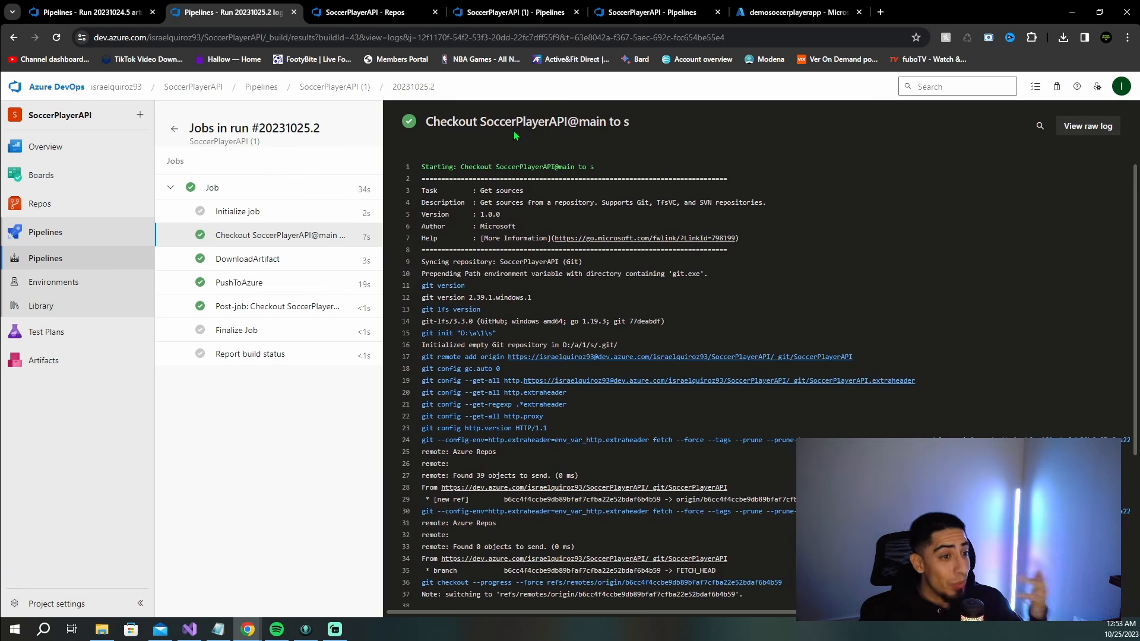
{"action": "left_click", "coordinate": [249, 259]}
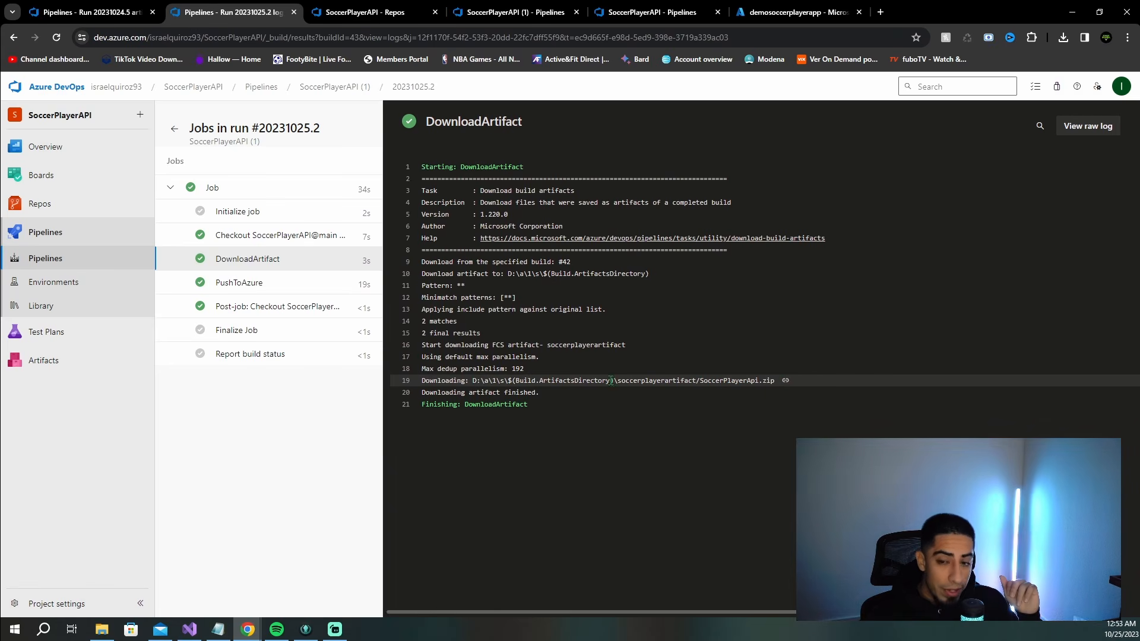
{"action": "left_click", "coordinate": [275, 284]}
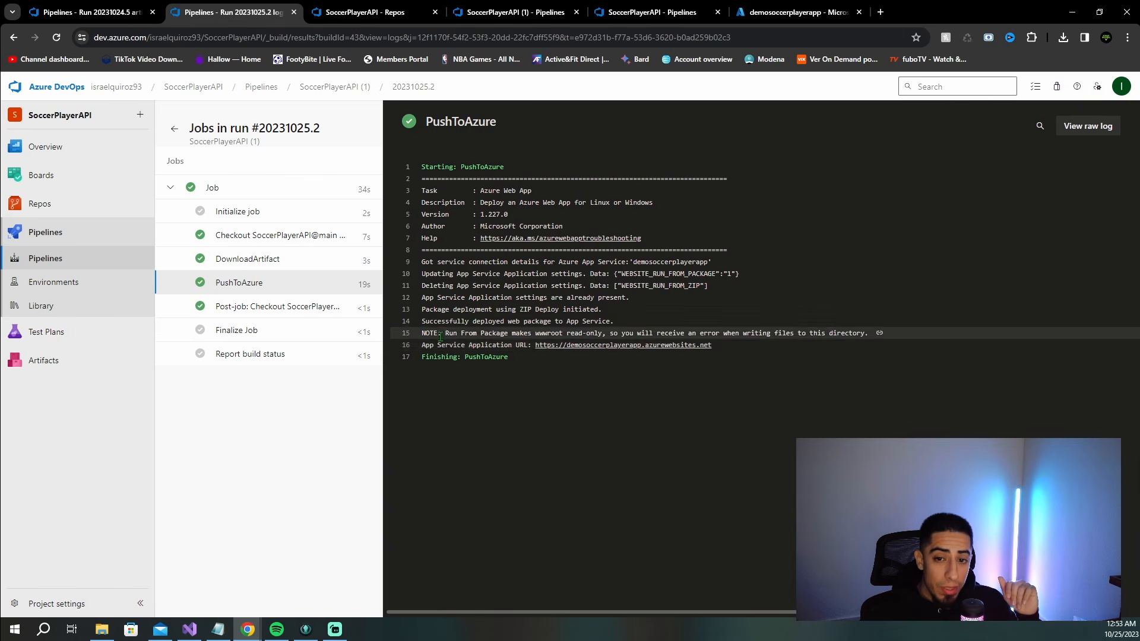
{"action": "left_click_drag", "start_coordinate": [421, 345], "coordinate": [536, 346]}
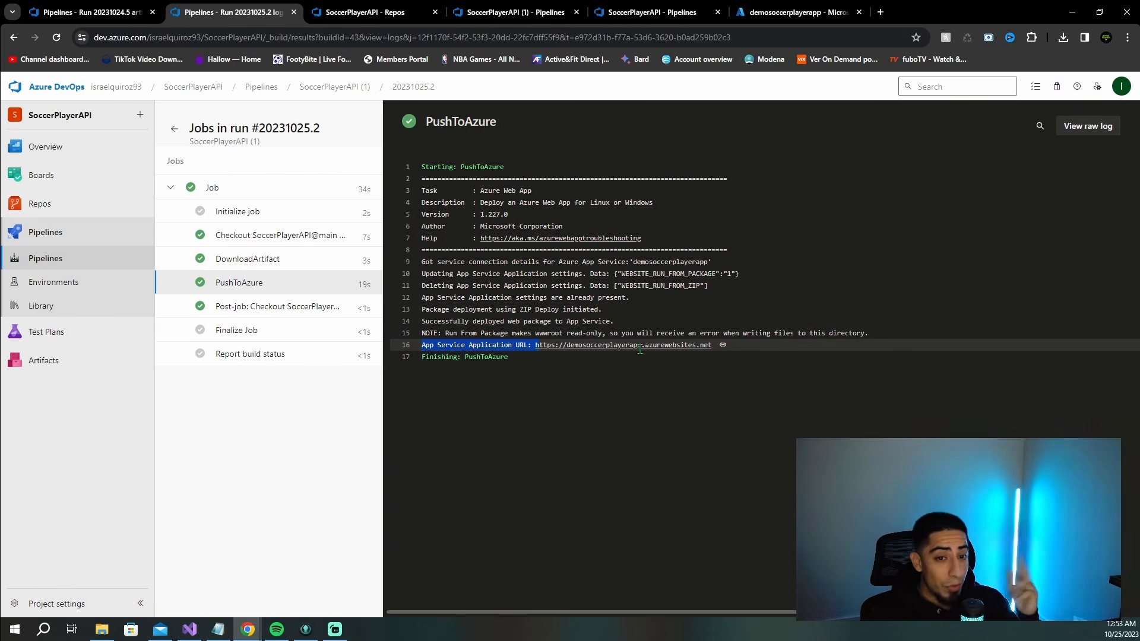
{"action": "left_click", "coordinate": [292, 306]}
{"action": "left_click", "coordinate": [289, 331]}
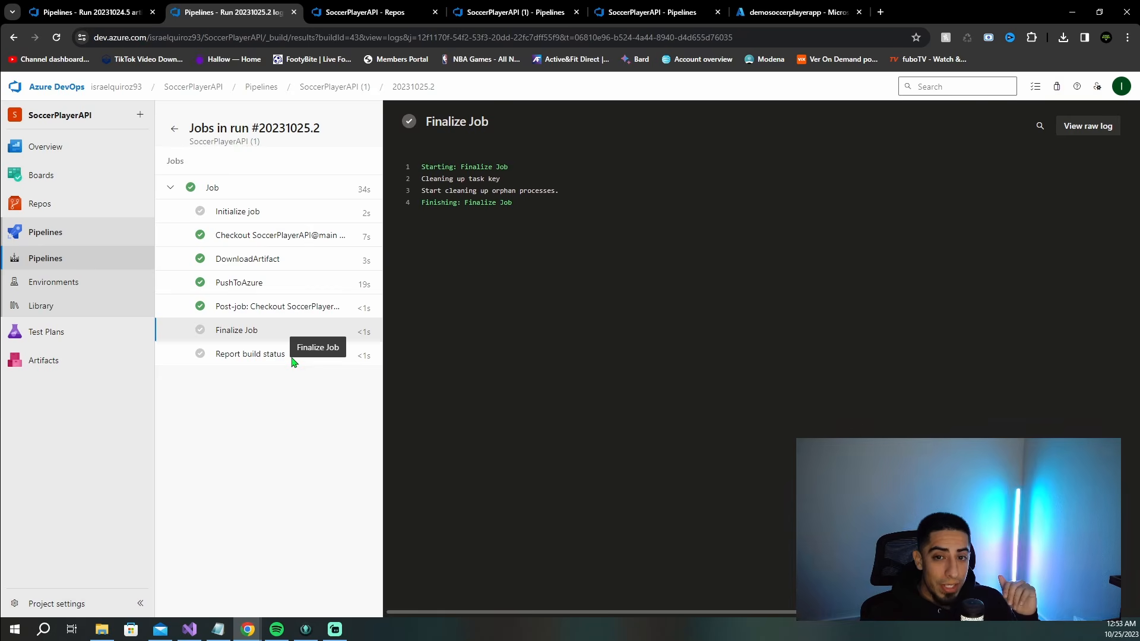
{"action": "left_click", "coordinate": [279, 357]}
{"action": "left_click", "coordinate": [285, 308]}
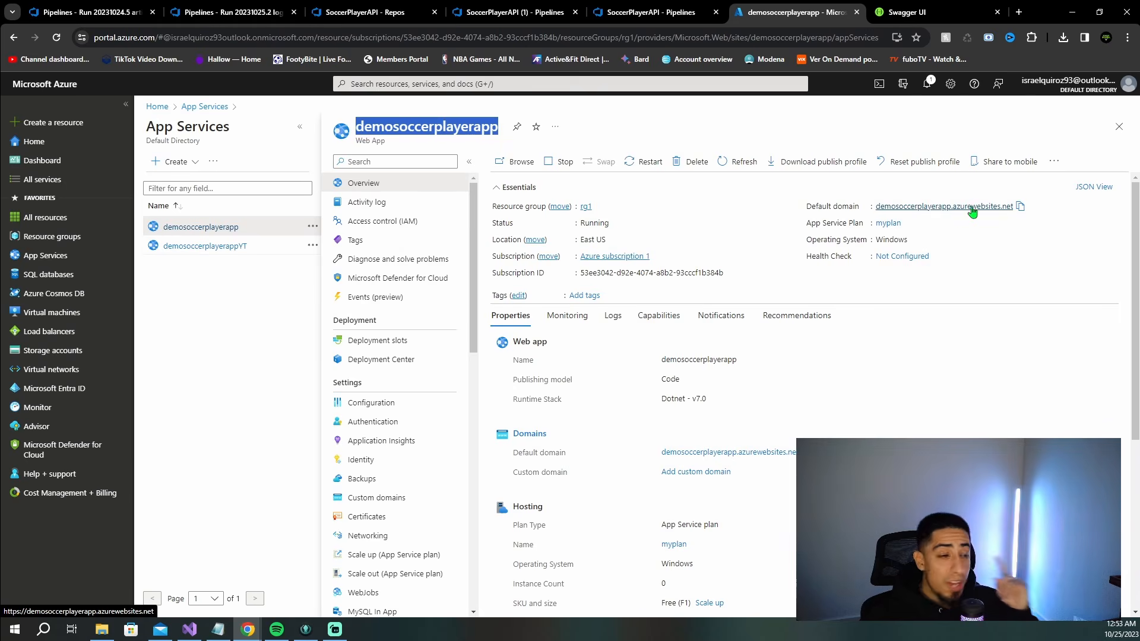
- Compare the deployed Swagger page's Players GET endpoint with the GetPlayers route in Visual Studio, and reload the Swagger page
{"action": "left_click", "coordinate": [926, 12]}
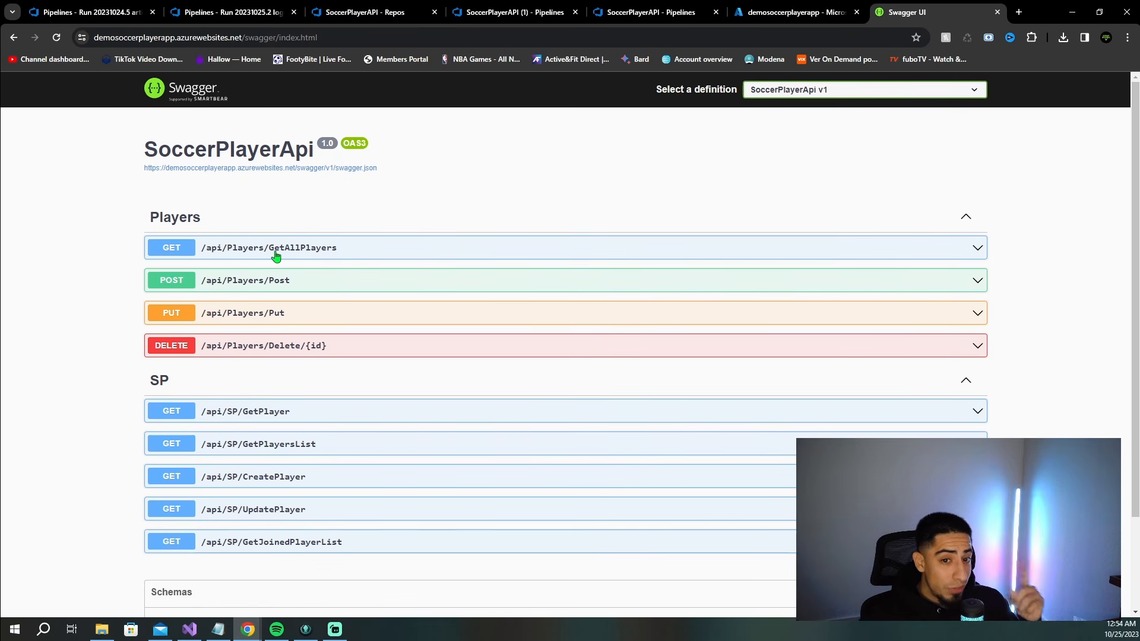
{"action": "left_click", "coordinate": [189, 630]}
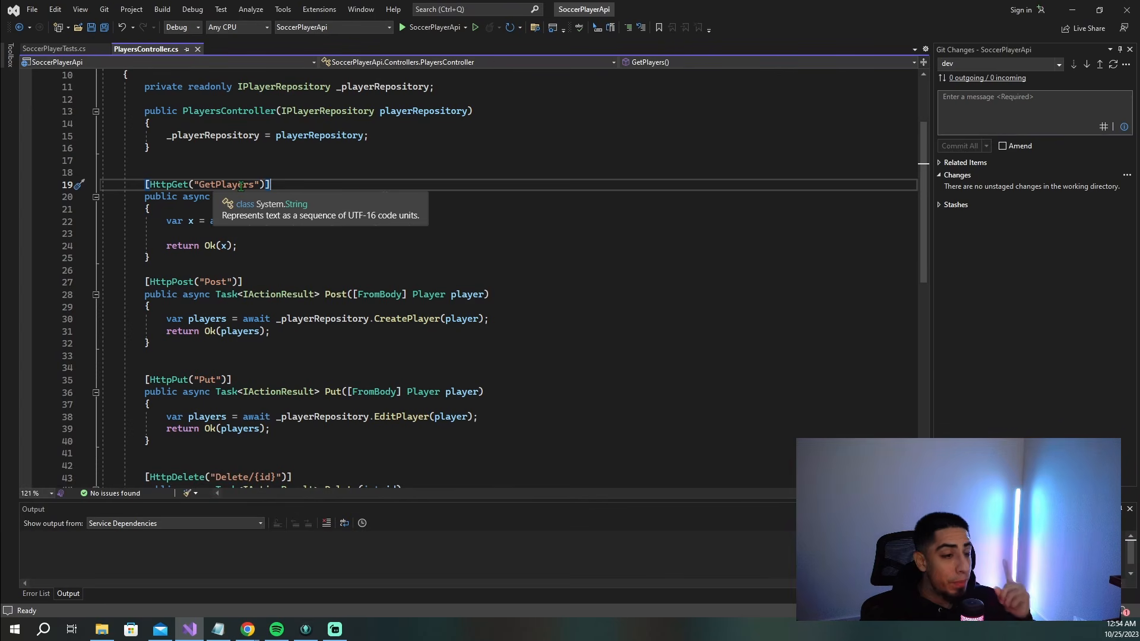
{"action": "left_click", "coordinate": [1071, 10]}
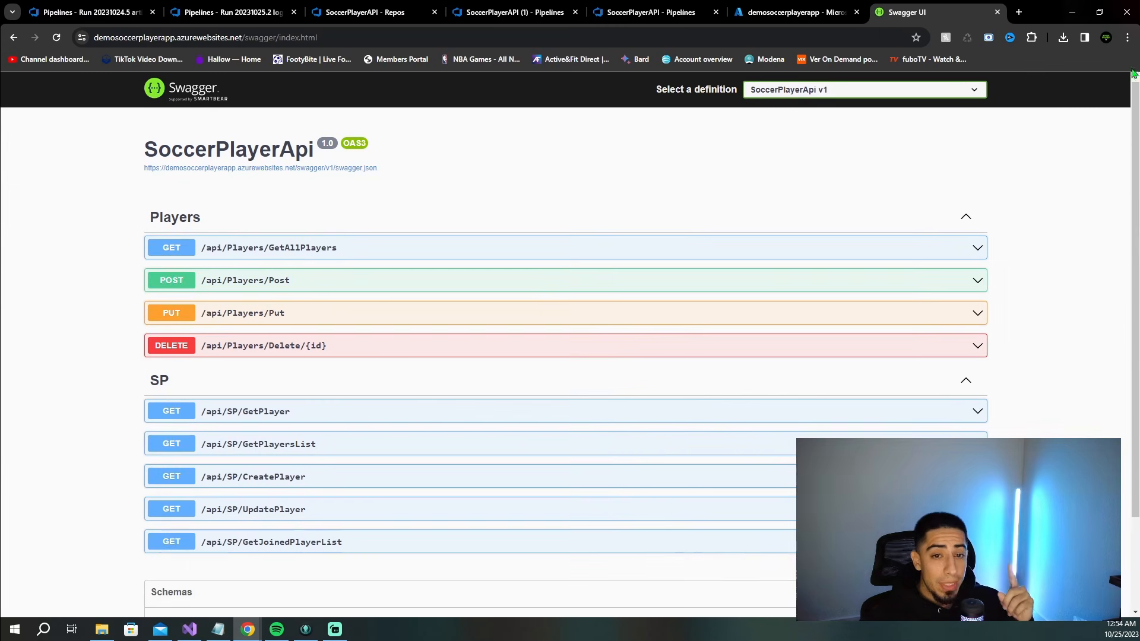
{"action": "left_click", "coordinate": [57, 38]}
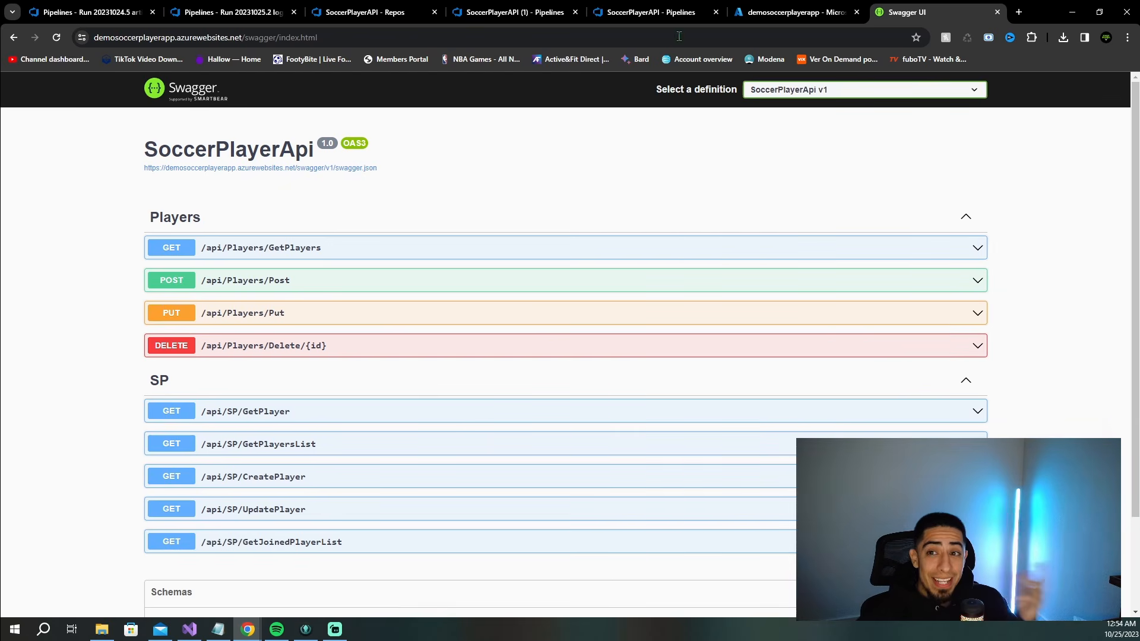
- Review the application URL in run #20231025.2's PushToAzure log, the deployed Swagger page and the GetPlayers route in Visual Studio
{"action": "left_click", "coordinate": [243, 7]}
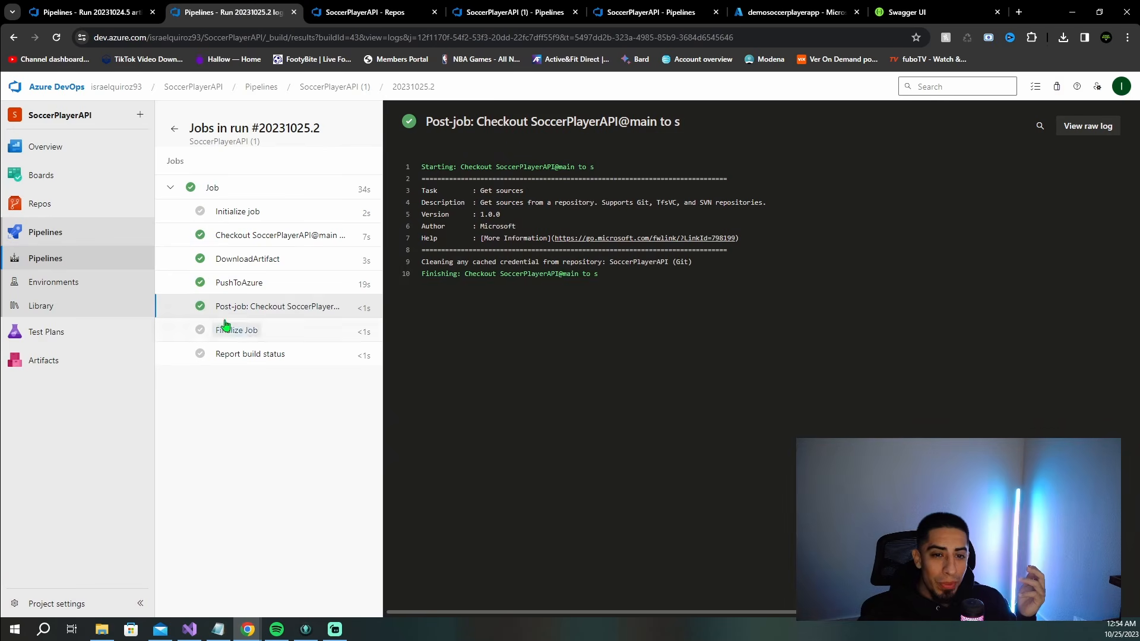
{"action": "left_click", "coordinate": [236, 283]}
{"action": "left_click_drag", "start_coordinate": [450, 345], "coordinate": [832, 352]}
{"action": "left_click", "coordinate": [891, 11]}
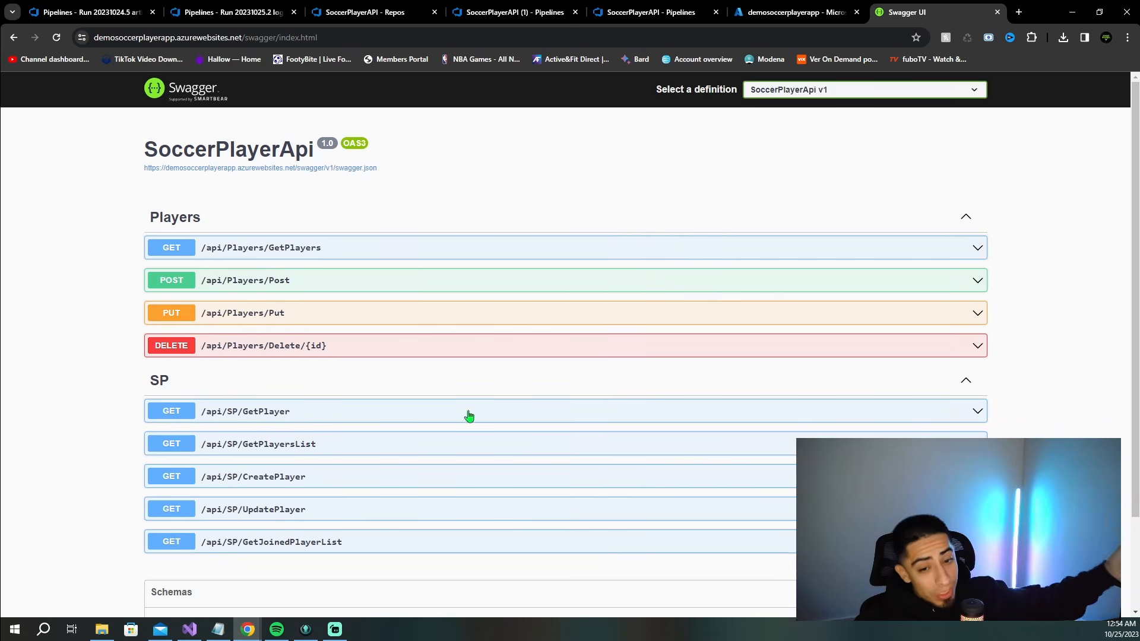
{"action": "left_click", "coordinate": [190, 630]}
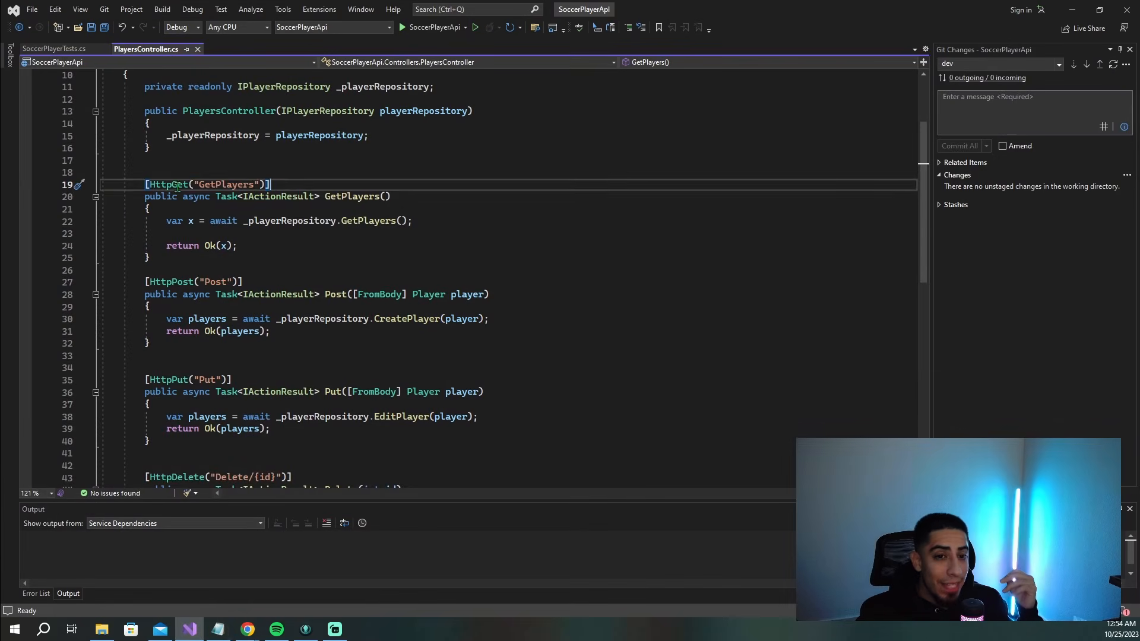
{"action": "left_click_drag", "start_coordinate": [274, 187], "coordinate": [176, 186]}
- Switch to GitKraken, check out the local main branch of SoccerPlayerApi and pull the latest merged commits
{"action": "left_click", "coordinate": [306, 630]}
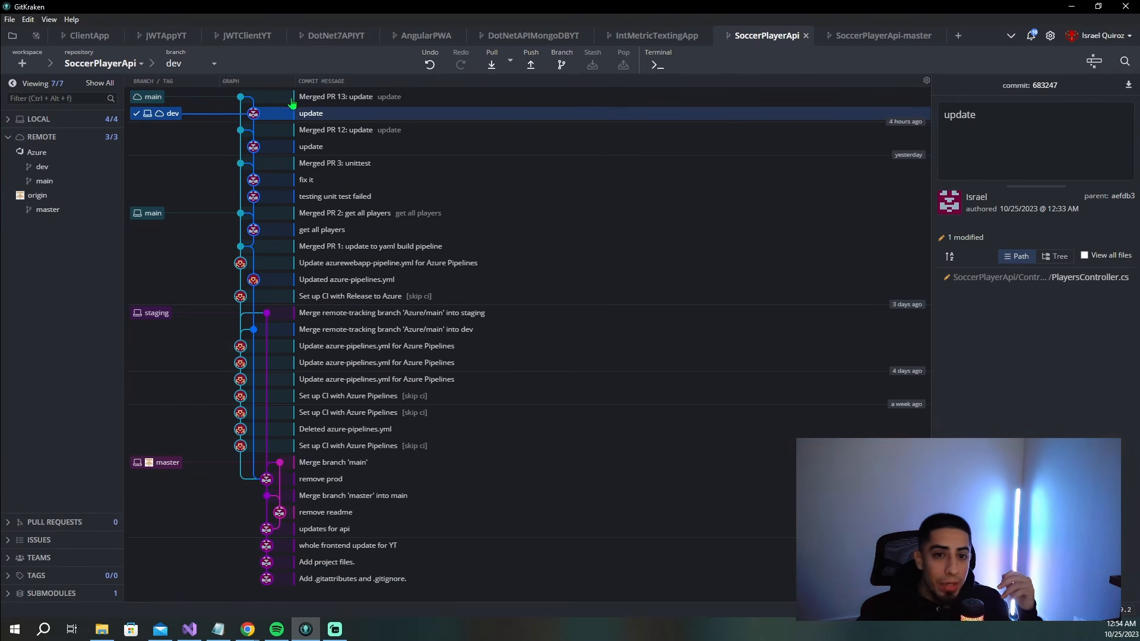
{"action": "double_click", "coordinate": [145, 207]}
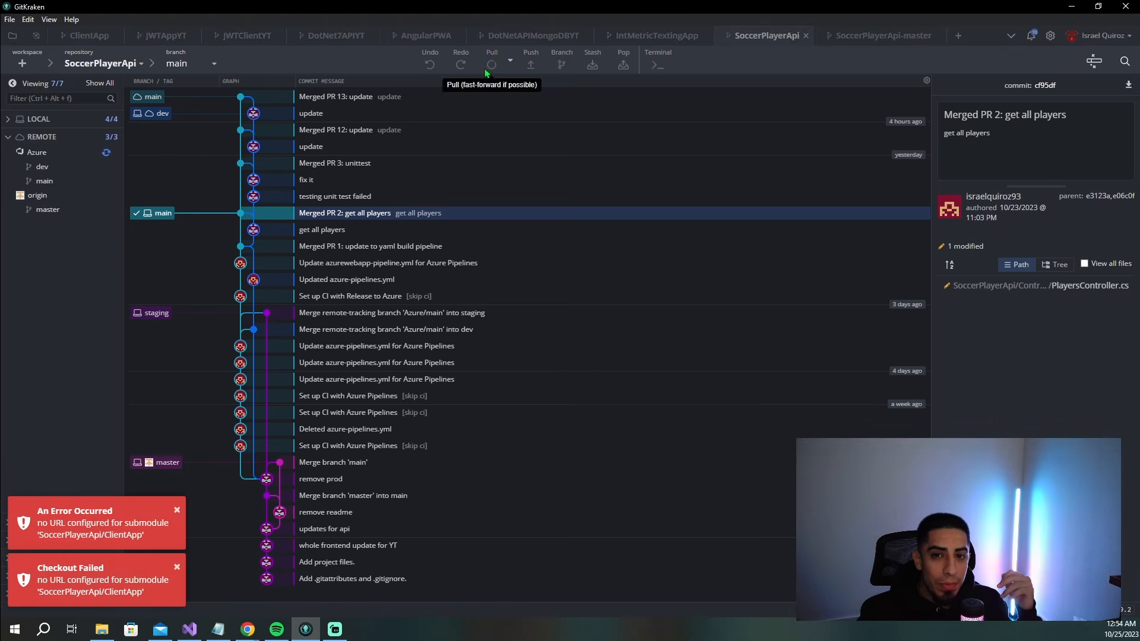
{"action": "left_click", "coordinate": [491, 63]}
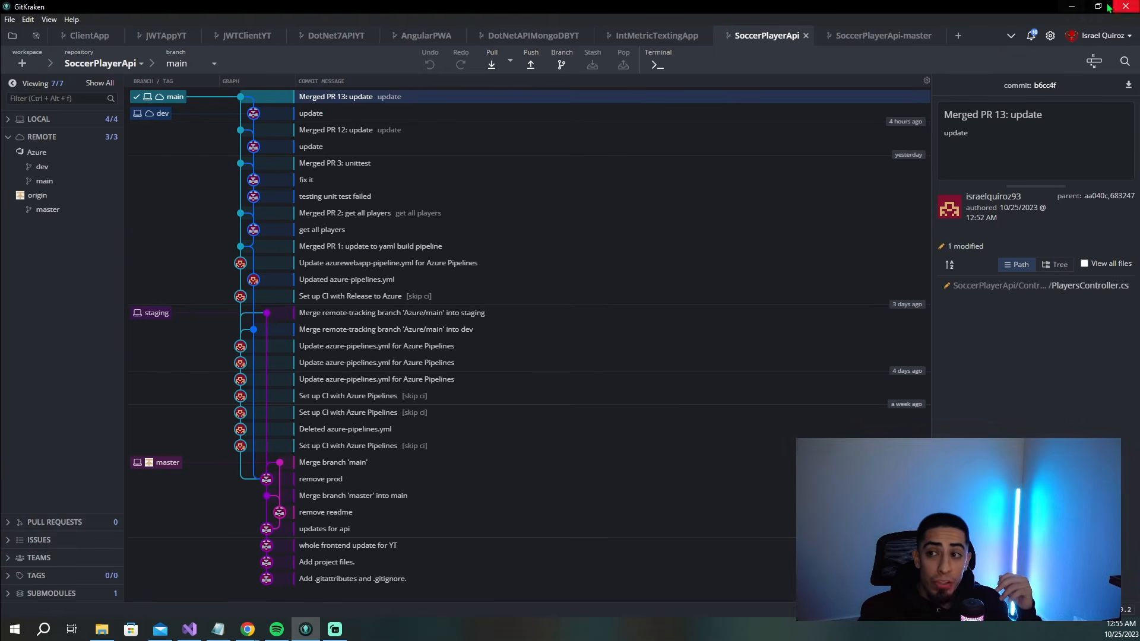
- Inspect the PlayersController.cs diff in the update commit and compare it with the GetPlayers route in Visual Studio
{"action": "left_click", "coordinate": [392, 114]}
{"action": "left_click", "coordinate": [1033, 278]}
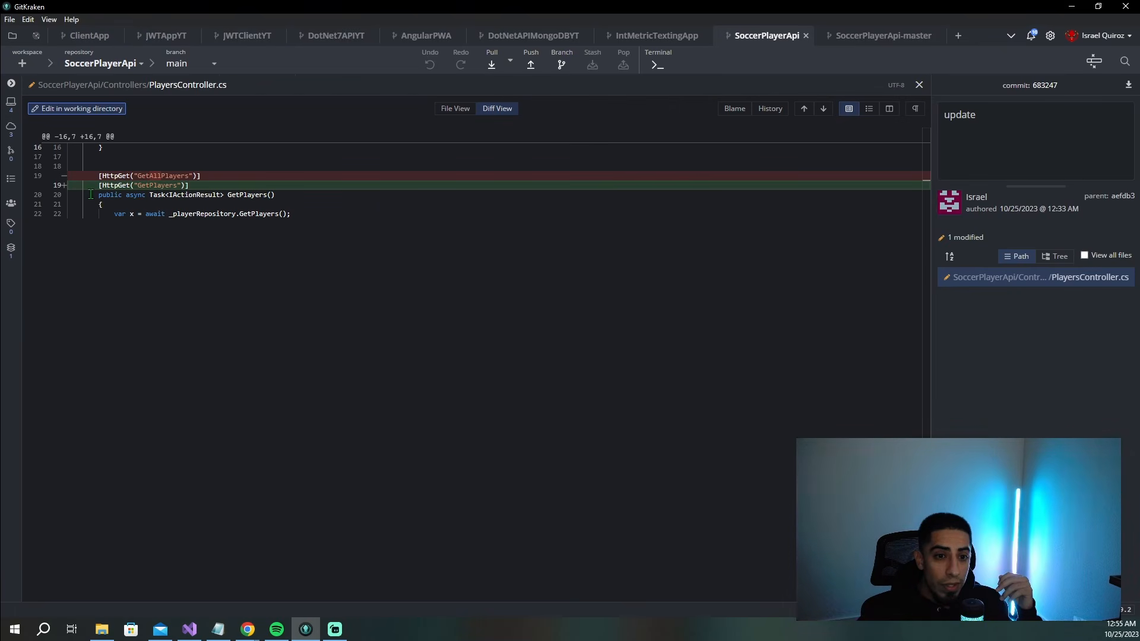
{"action": "key", "text": "alt+Tab"}
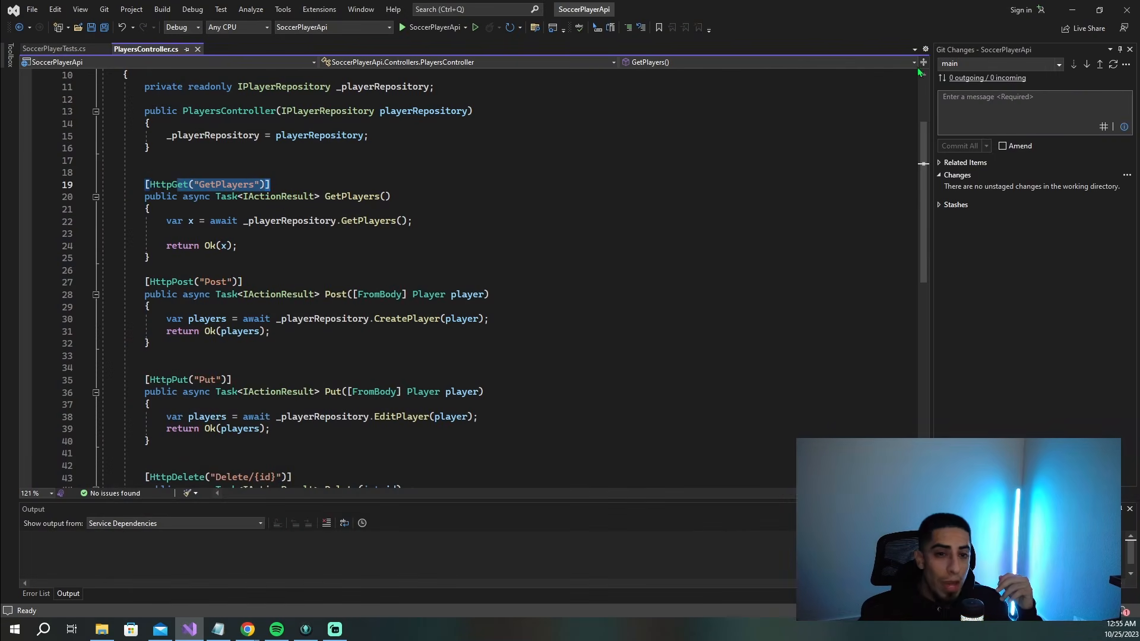
{"action": "key", "text": "alt+Tab"}
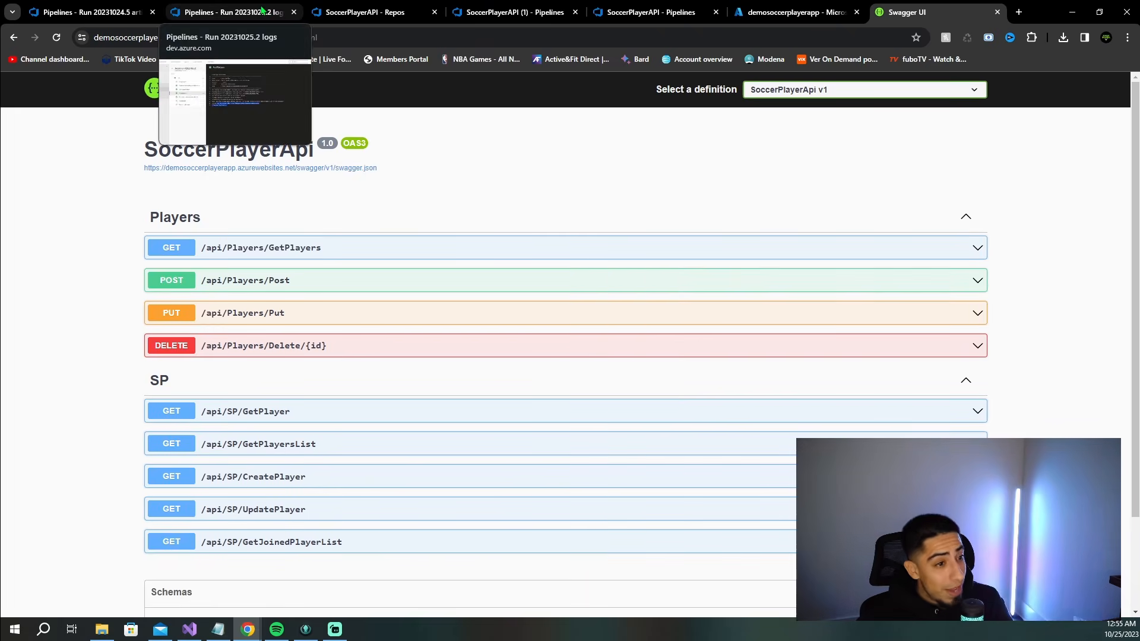
- Check the App Service Application URL in the PushToAzure log of run #20231025.2, then minimize the browser
{"action": "left_click", "coordinate": [231, 12]}
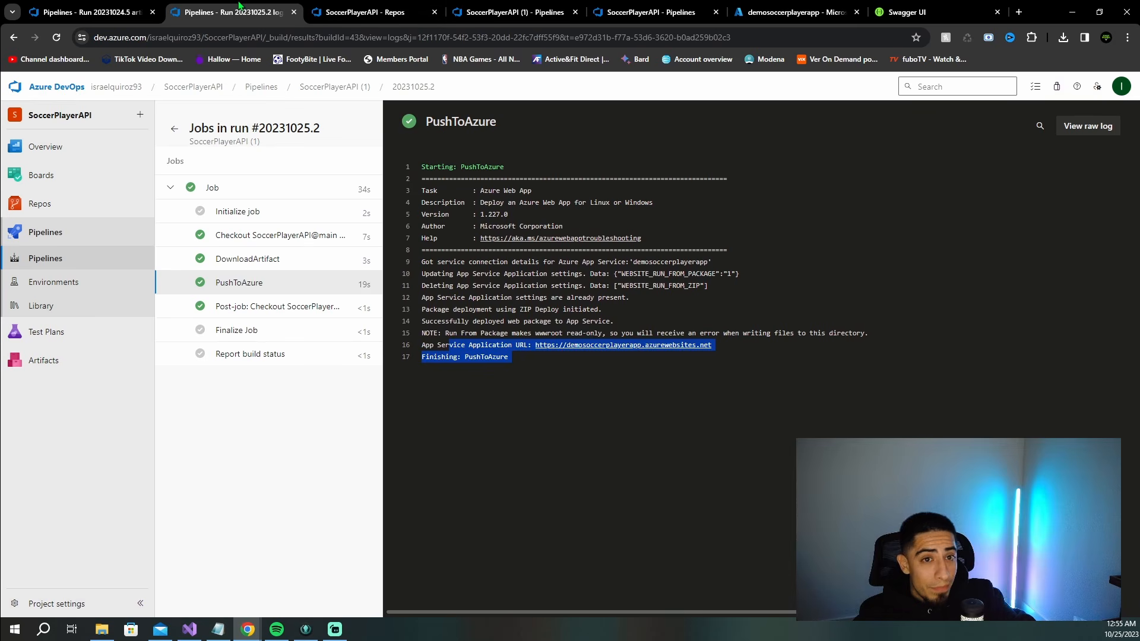
{"action": "left_click_drag", "start_coordinate": [736, 349], "coordinate": [520, 350]}
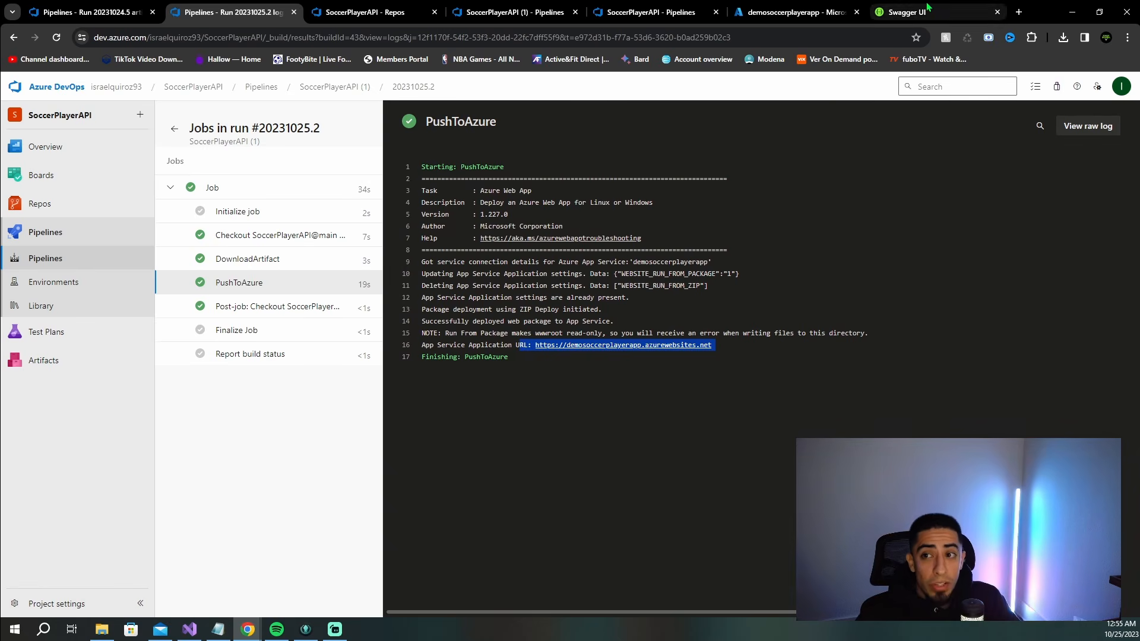
{"action": "left_click", "coordinate": [1071, 7]}
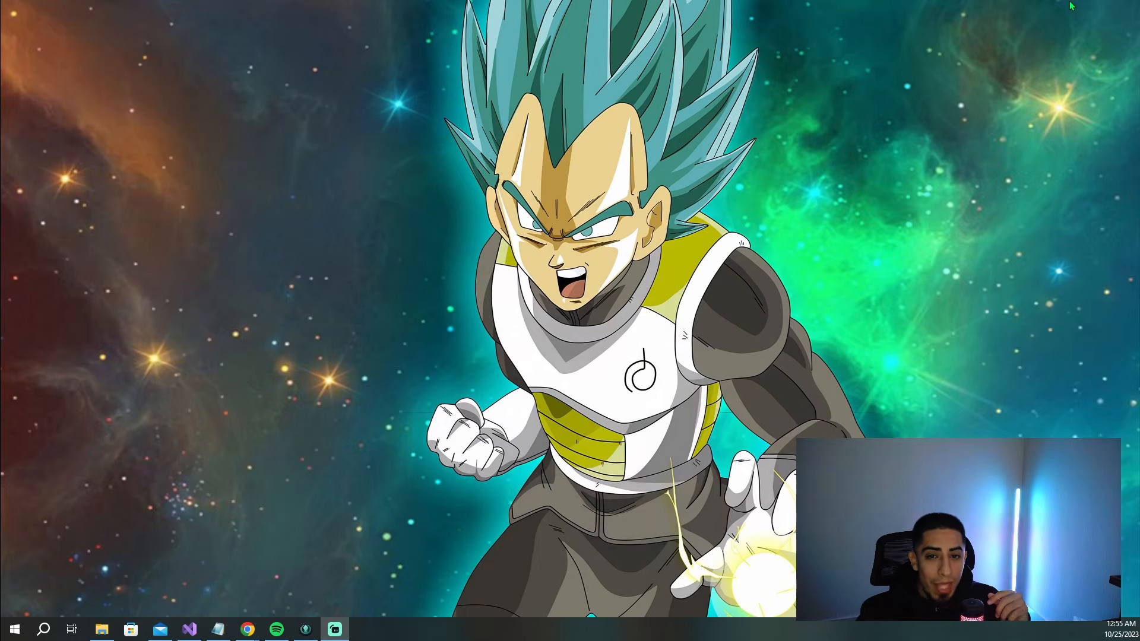
- In Visual Studio, add a faillist holding one CreateRandomPlayer() to the SoccerPlayerTests.cs test and use faillist as the expected list in the assertion
{"action": "left_click", "coordinate": [190, 630]}
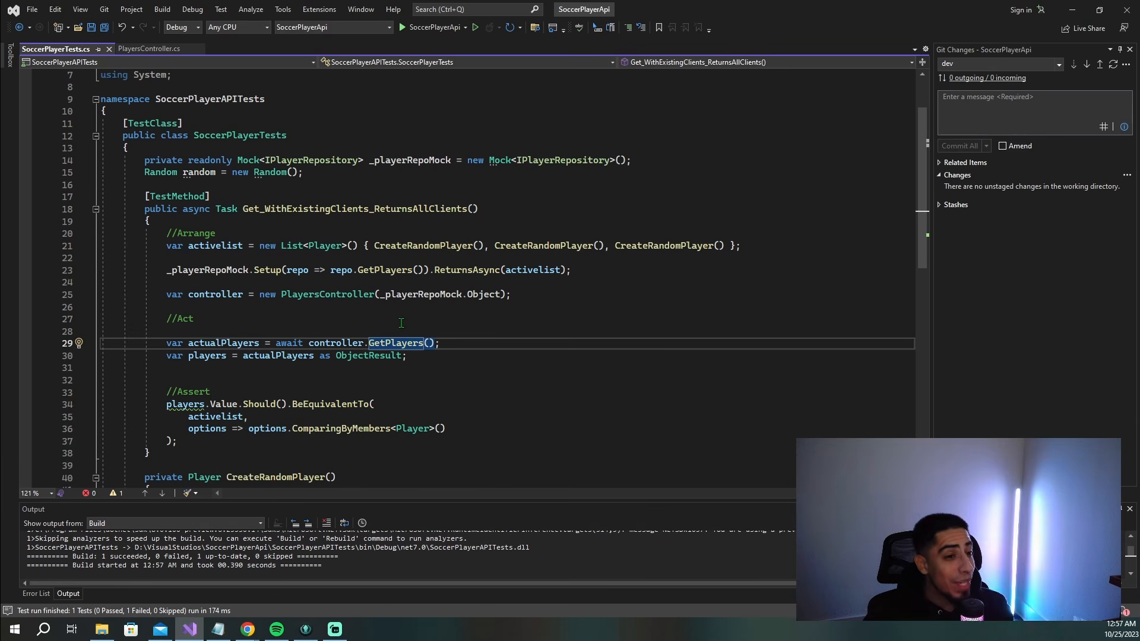
{"action": "left_click", "coordinate": [481, 284]}
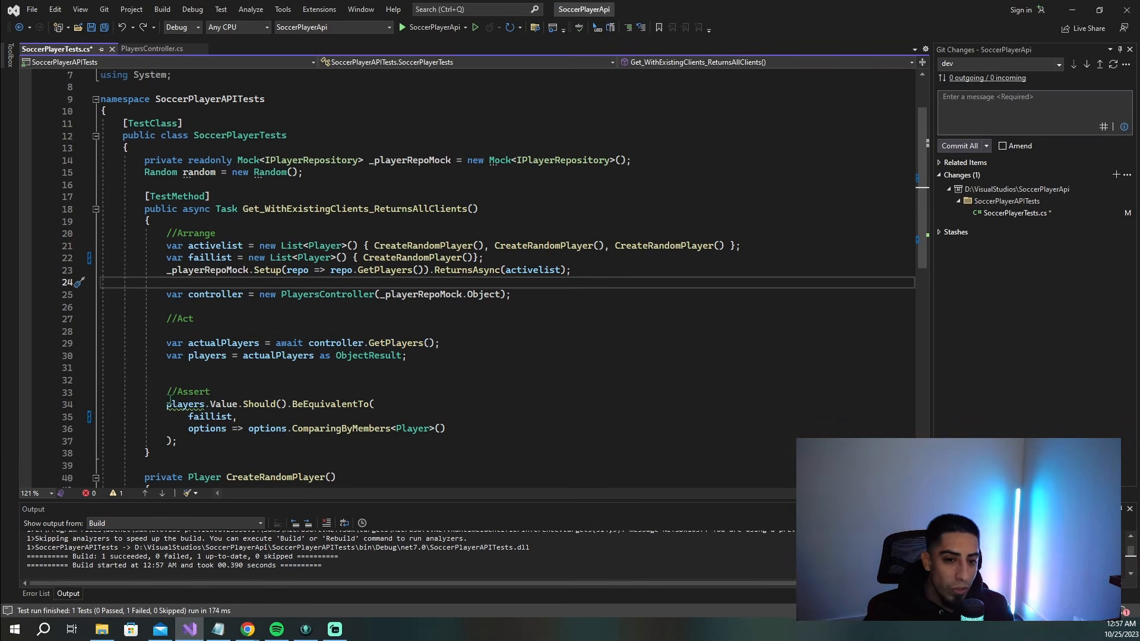
{"action": "left_click_drag", "start_coordinate": [102, 392], "coordinate": [347, 429]}
{"action": "left_click_drag", "start_coordinate": [484, 257], "coordinate": [141, 246]}
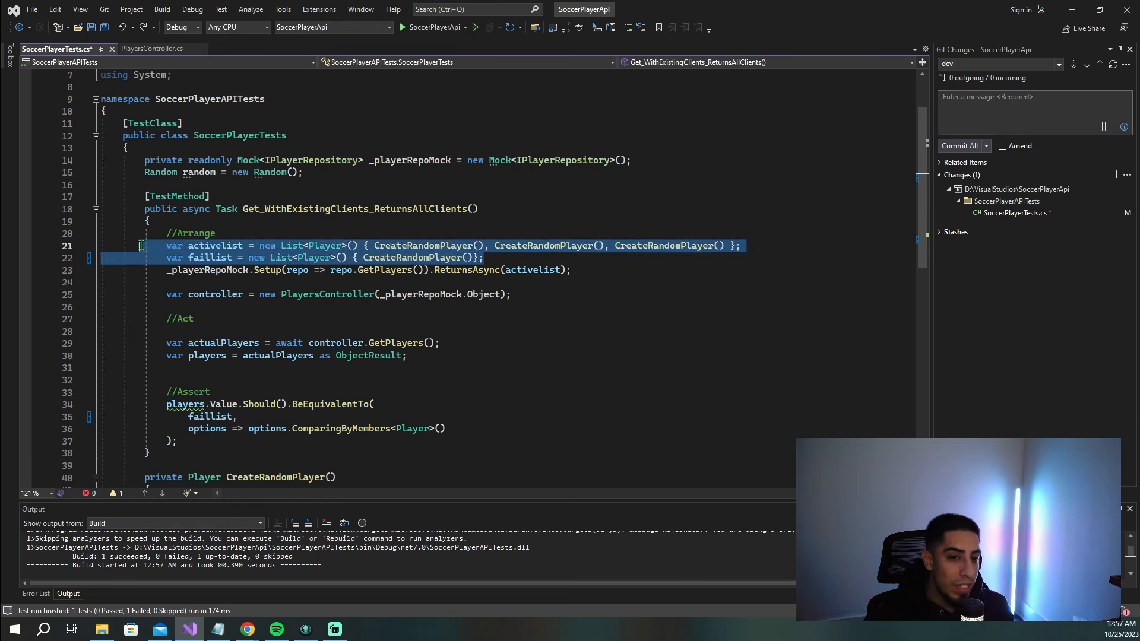
{"action": "left_click", "coordinate": [314, 206]}
{"action": "double_click", "coordinate": [210, 258]}
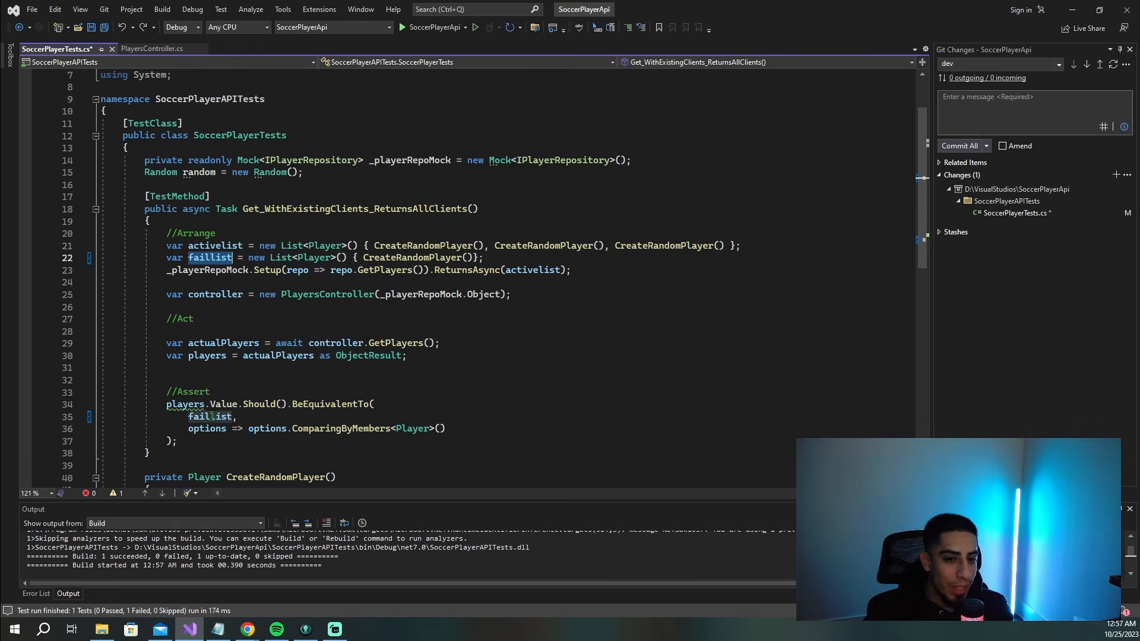
{"action": "double_click", "coordinate": [215, 418]}
{"action": "left_click", "coordinate": [231, 418]}
{"action": "left_click", "coordinate": [219, 245]}
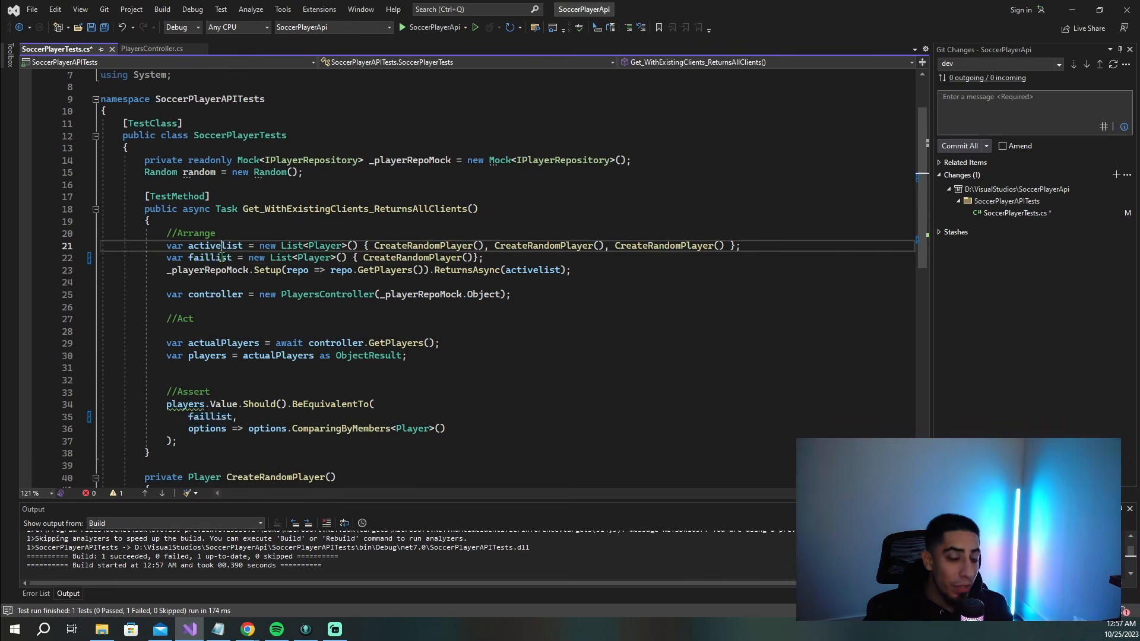
{"action": "left_click", "coordinate": [220, 281]}
{"action": "left_click", "coordinate": [219, 245]}
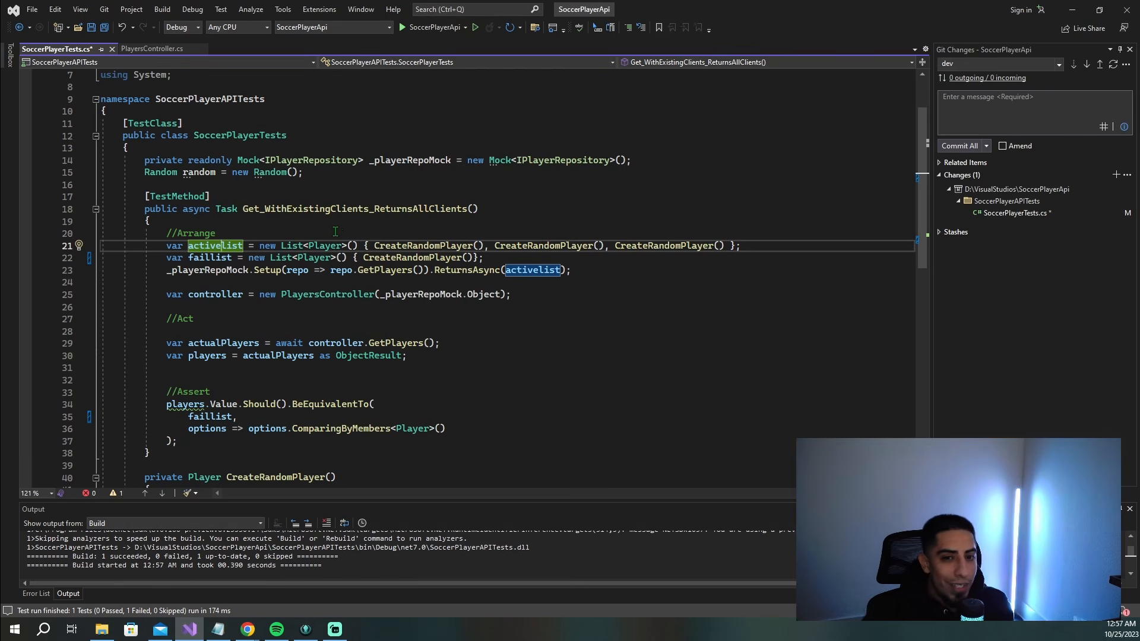
- Run the Get_WithExistingClients_ReturnsAllClients unit test and close the Test Explorer
{"action": "right_click", "coordinate": [349, 210]}
{"action": "left_click", "coordinate": [388, 360]}
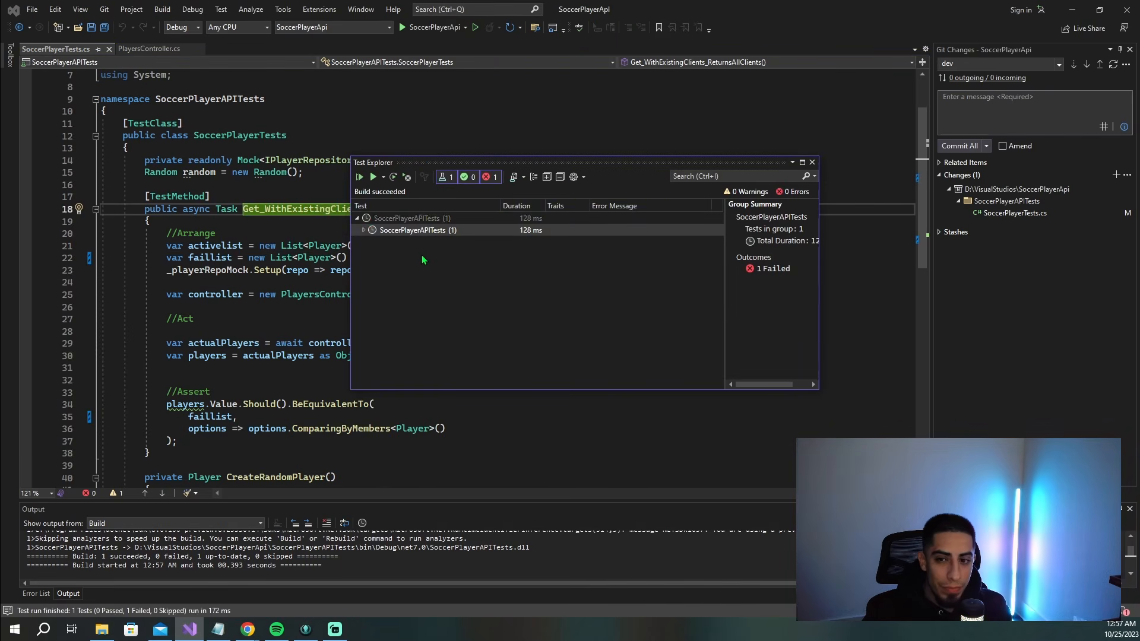
{"action": "left_click", "coordinate": [812, 162]}
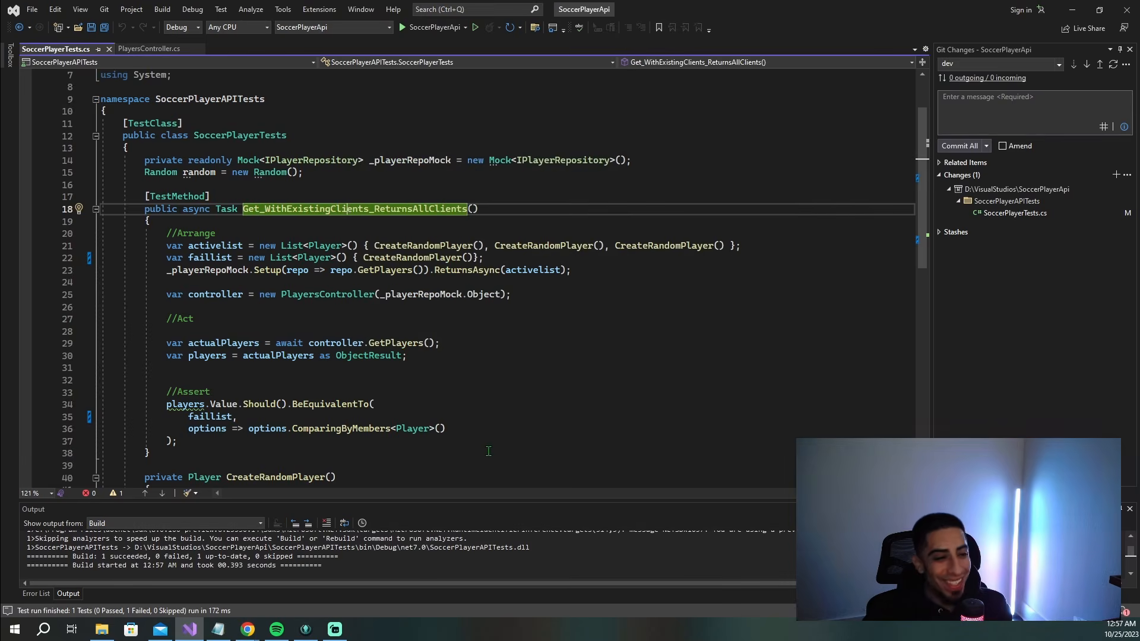
- Switch to GitKraken and stage the modified SoccerPlayerTests.cs file on the dev branch
{"action": "left_click", "coordinate": [306, 629]}
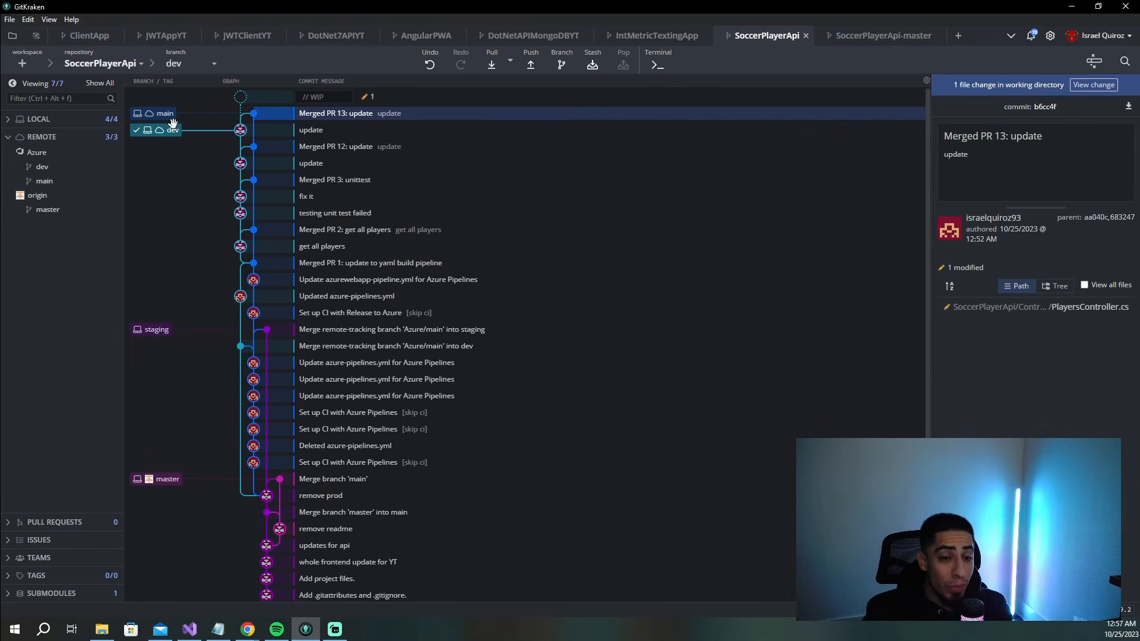
{"action": "left_click", "coordinate": [381, 98]}
{"action": "left_click", "coordinate": [1108, 151]}
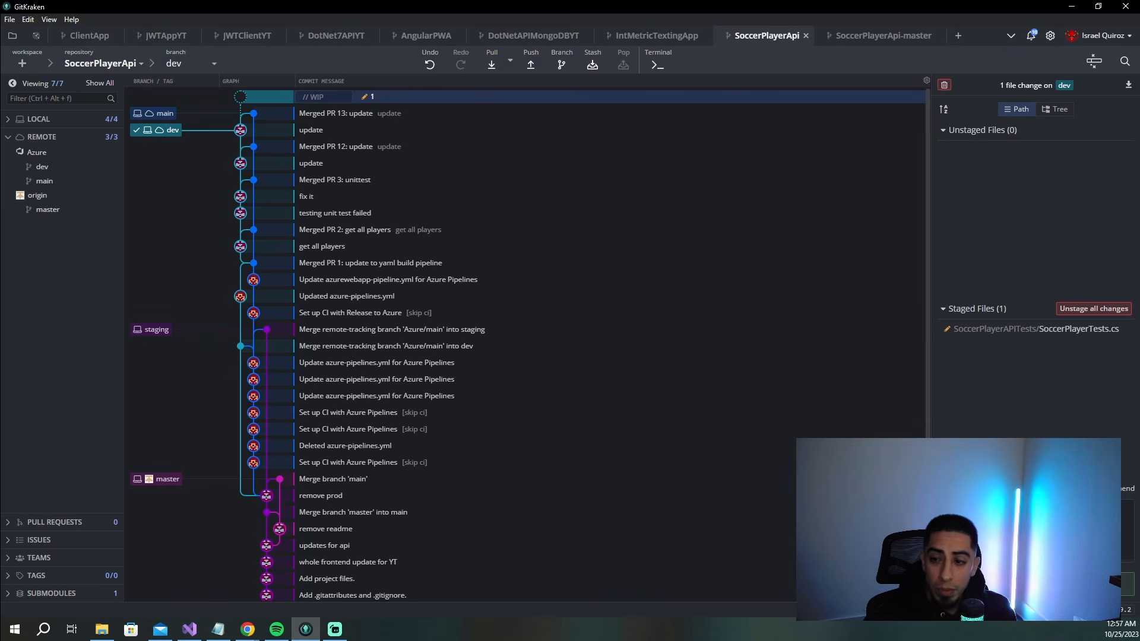
- Commit the staged test change with the message failure and push dev to Azure
{"action": "type", "text": "f"}
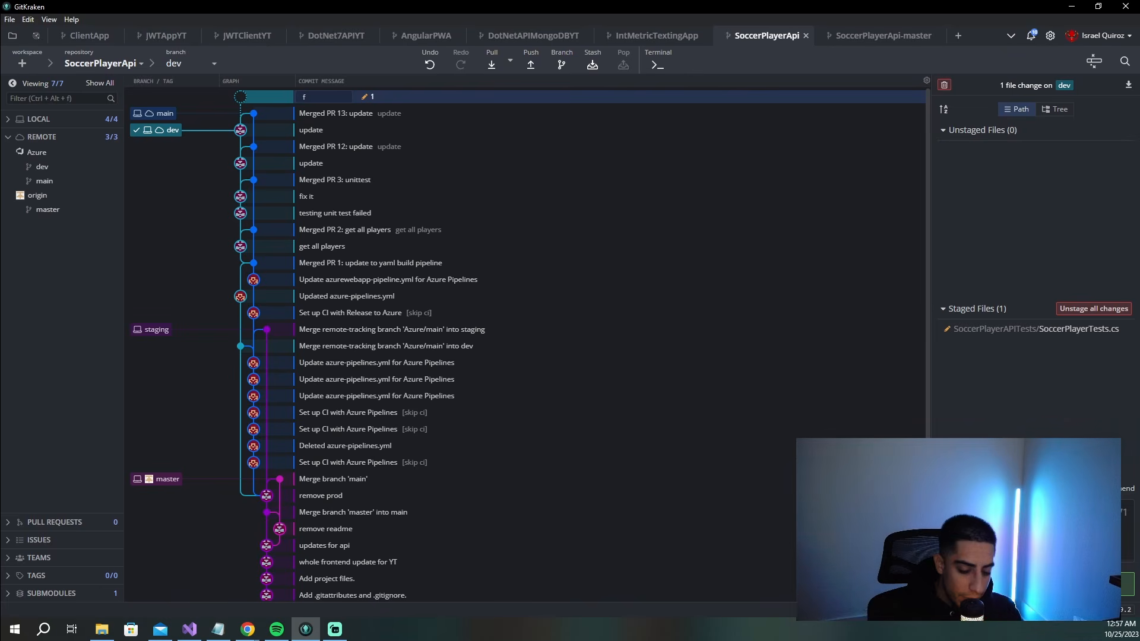
{"action": "type", "text": "ailure"}
{"action": "key", "text": "ctrl+Return"}
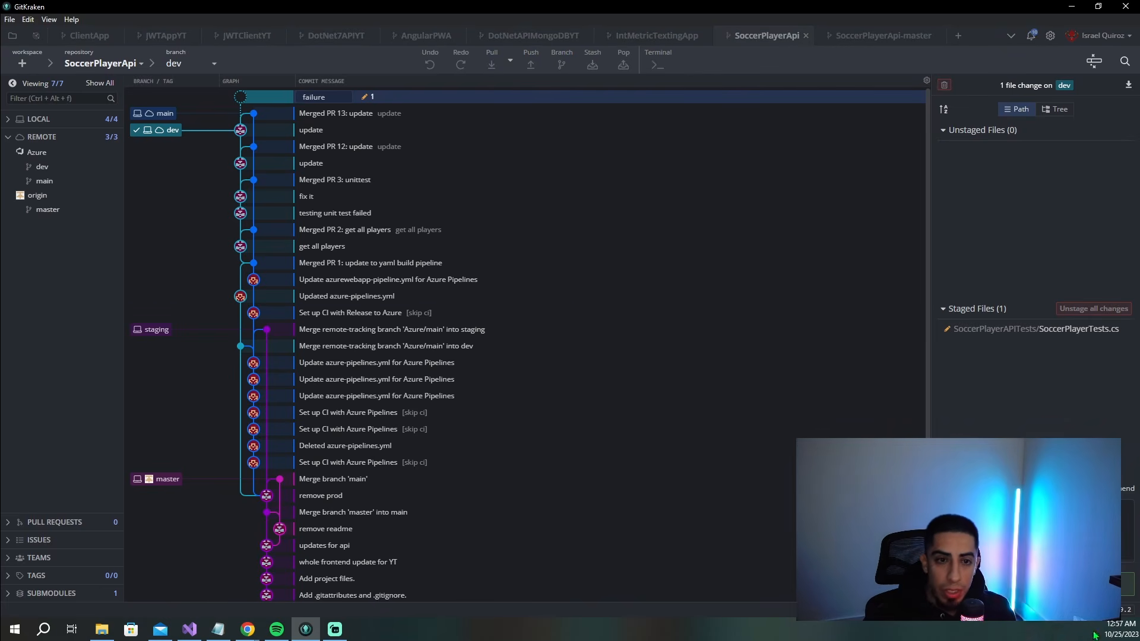
{"action": "left_click", "coordinate": [530, 66]}
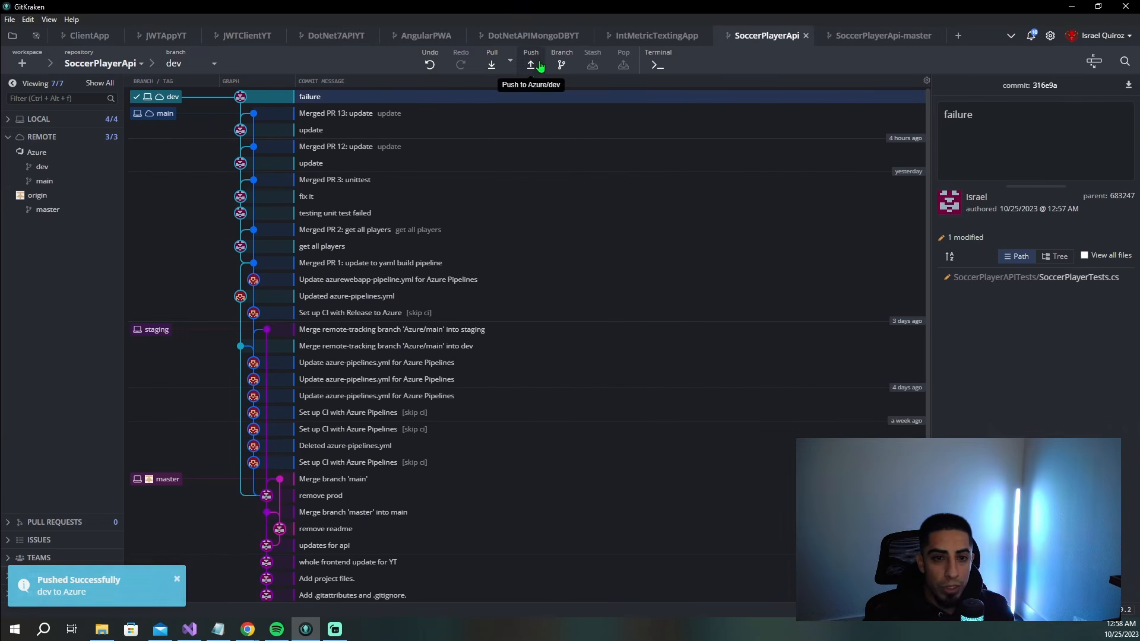
- Switch to Azure DevOps in Chrome and examine the UnitTest, buildArtifact and publishArtifact logs of run #20231025.3
{"action": "mouse_move", "coordinate": [250, 633]}
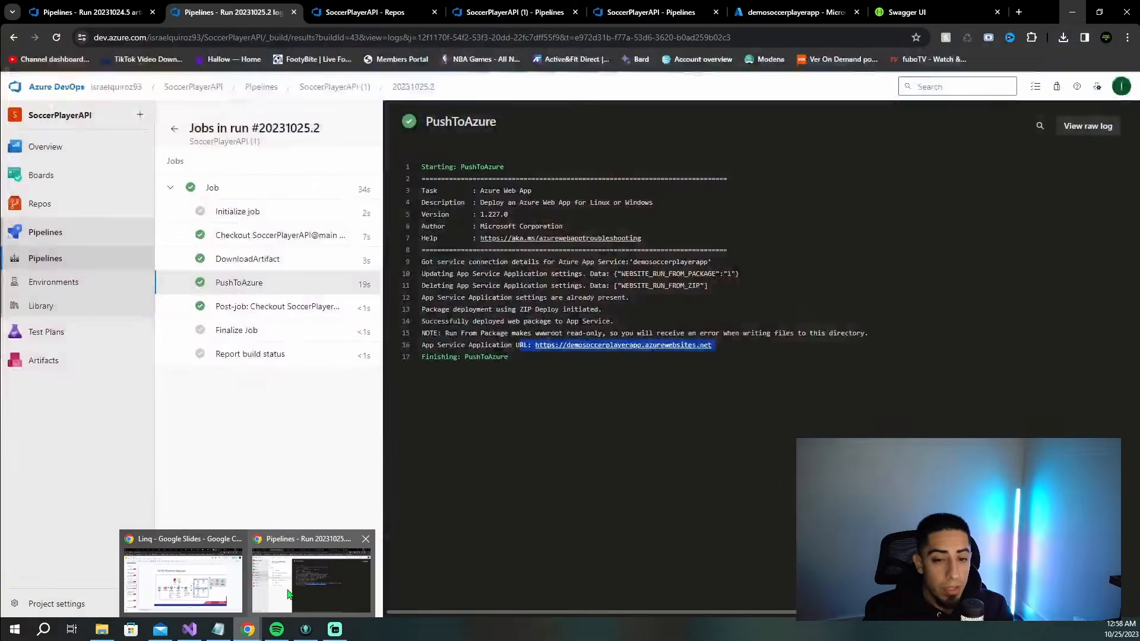
{"action": "left_click", "coordinate": [315, 573]}
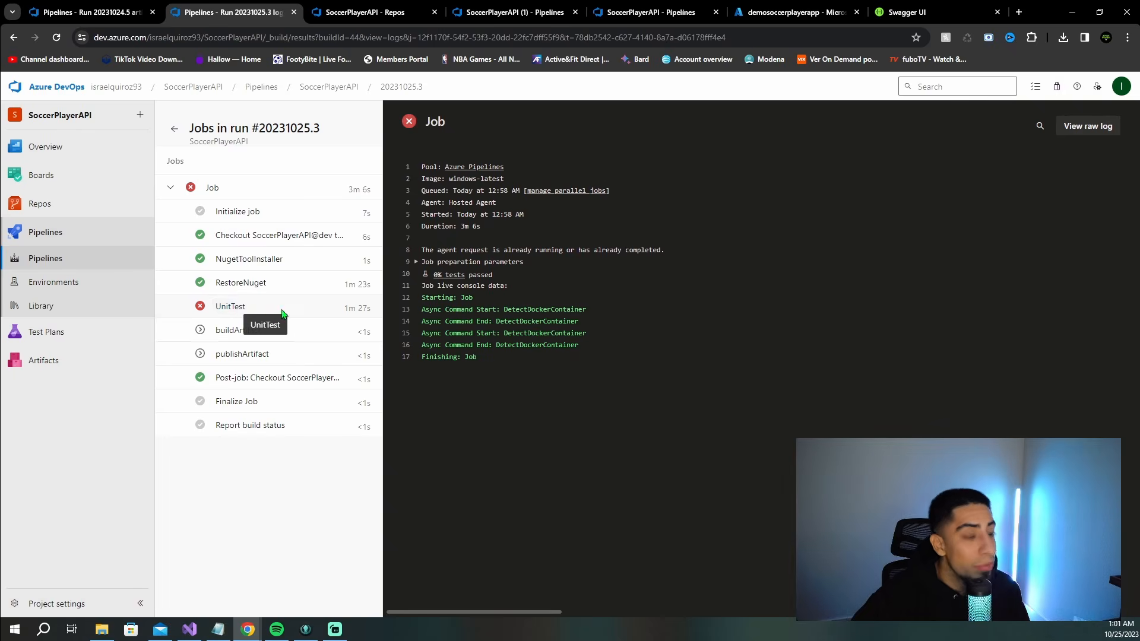
{"action": "left_click", "coordinate": [247, 314]}
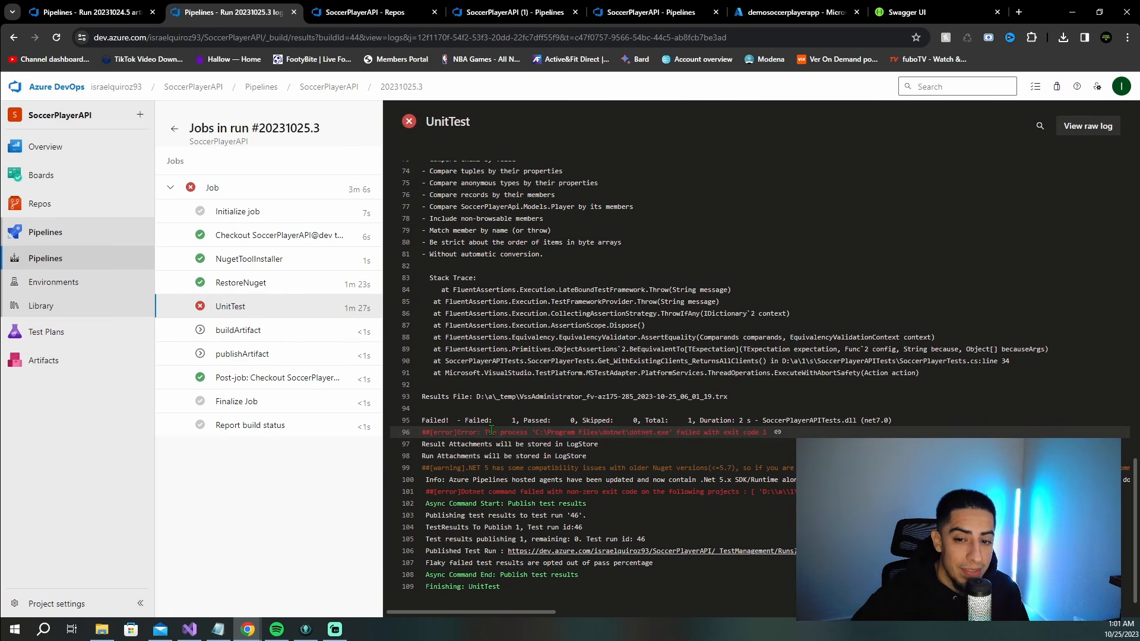
{"action": "left_click_drag", "start_coordinate": [518, 420], "coordinate": [468, 420]}
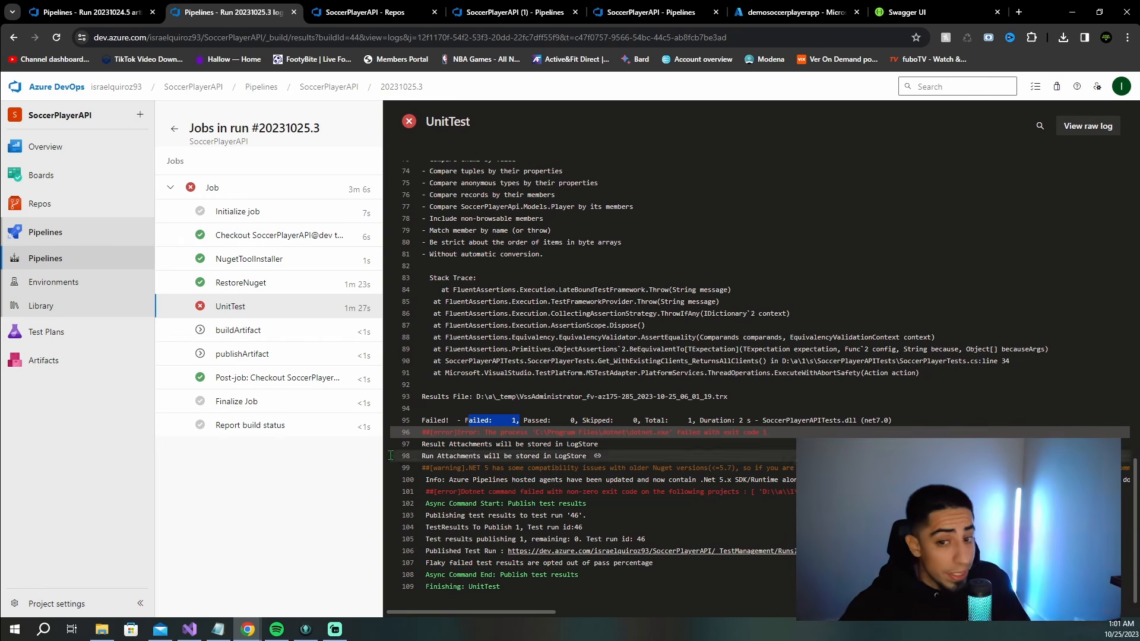
{"action": "left_click", "coordinate": [256, 333]}
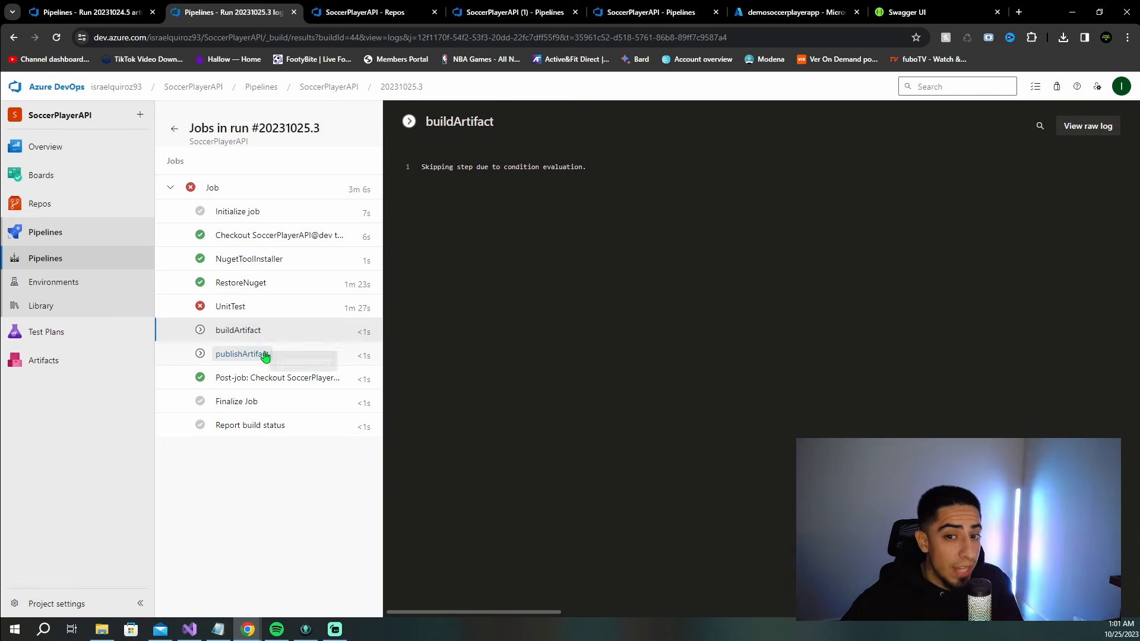
{"action": "left_click", "coordinate": [264, 354]}
{"action": "left_click", "coordinate": [259, 331]}
{"action": "left_click", "coordinate": [260, 307]}
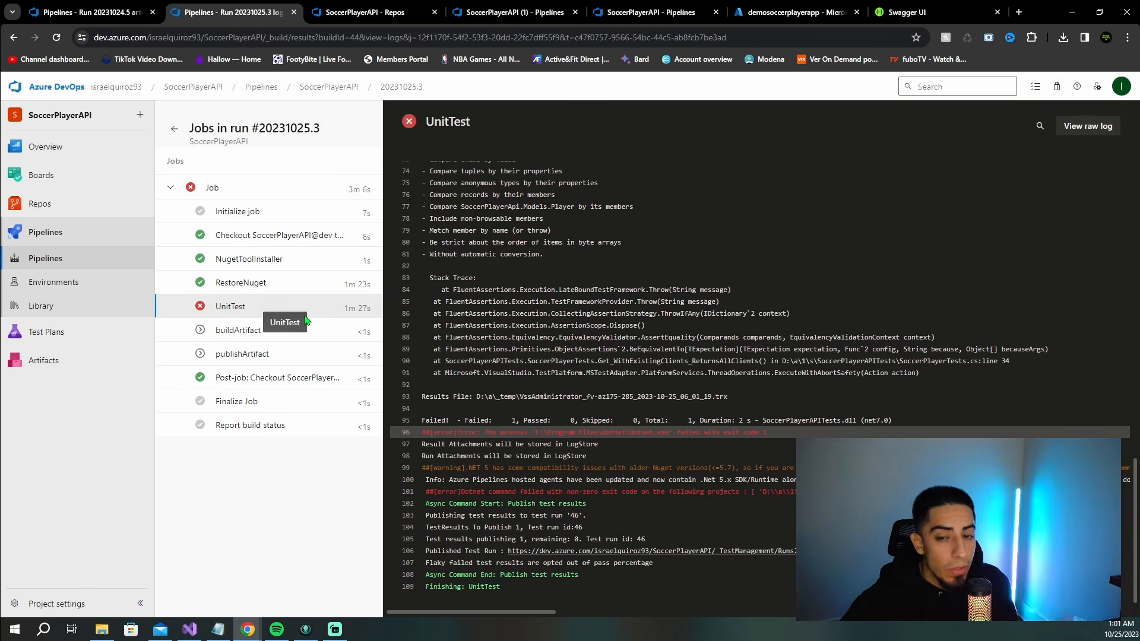